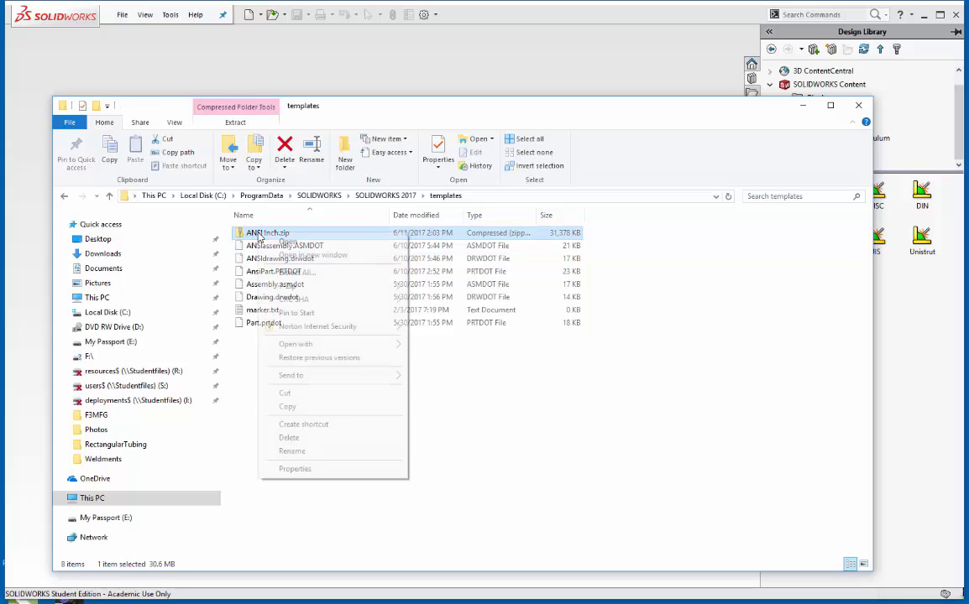
Start extracting ANSI Inch.zip and browse for the destination to the SOLIDWORKS Corp folder in C:\Program Files.
left_click(296, 274)
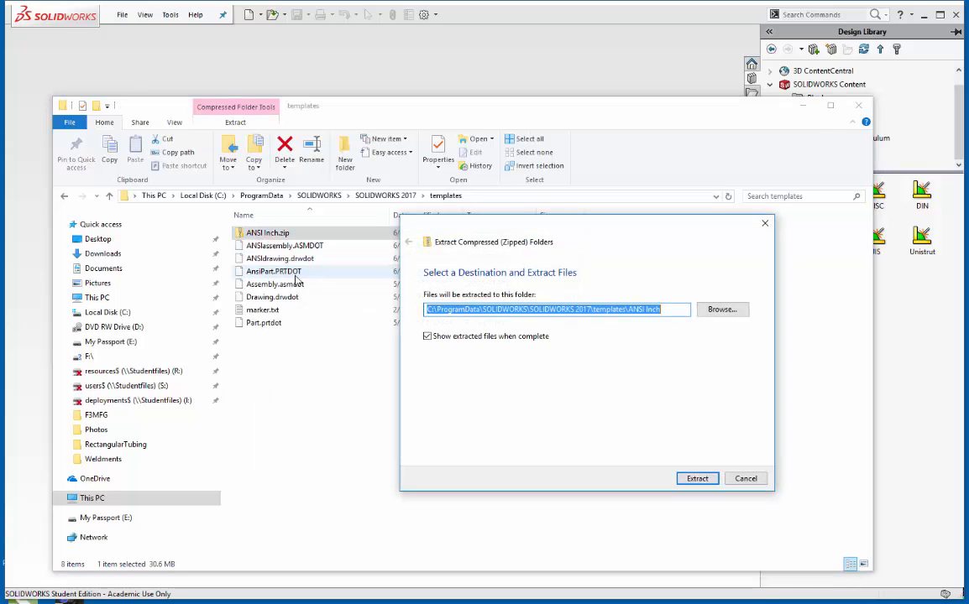
left_click(732, 315)
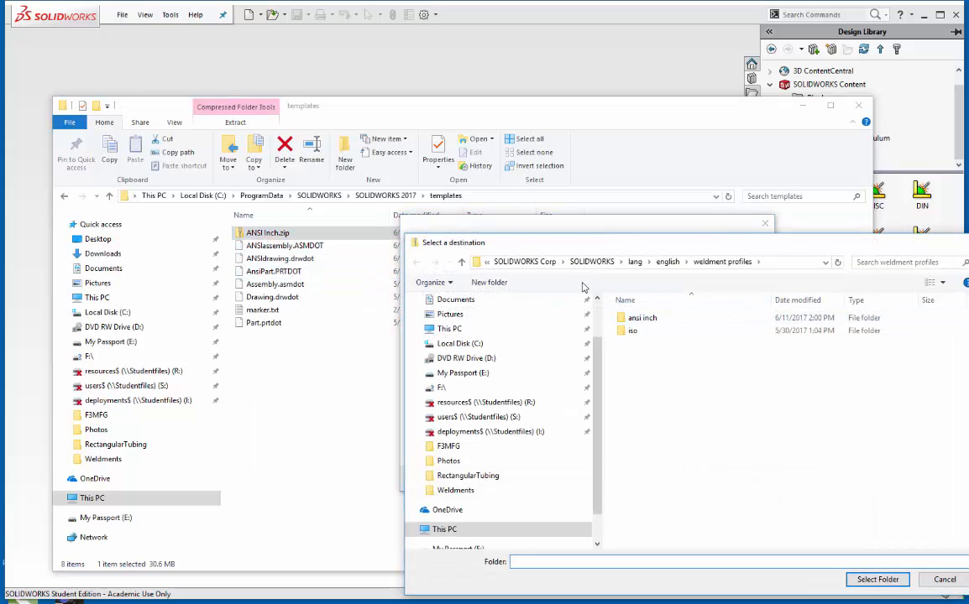
left_click(453, 343)
left_click(739, 408)
double_click(724, 420)
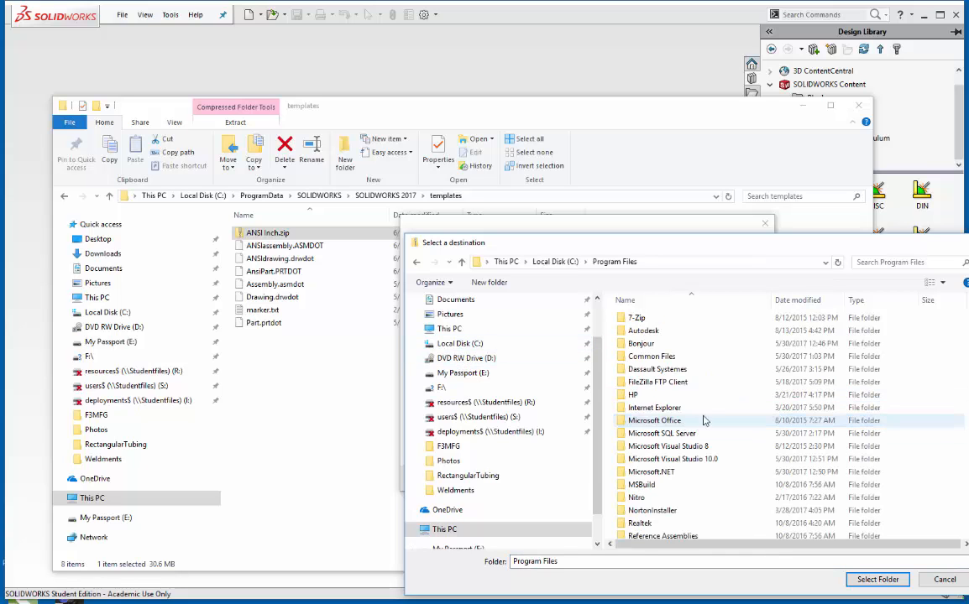
left_click(710, 409)
scroll(711, 418, "down", 3)
left_click(710, 415)
scroll(710, 419, "down", 1)
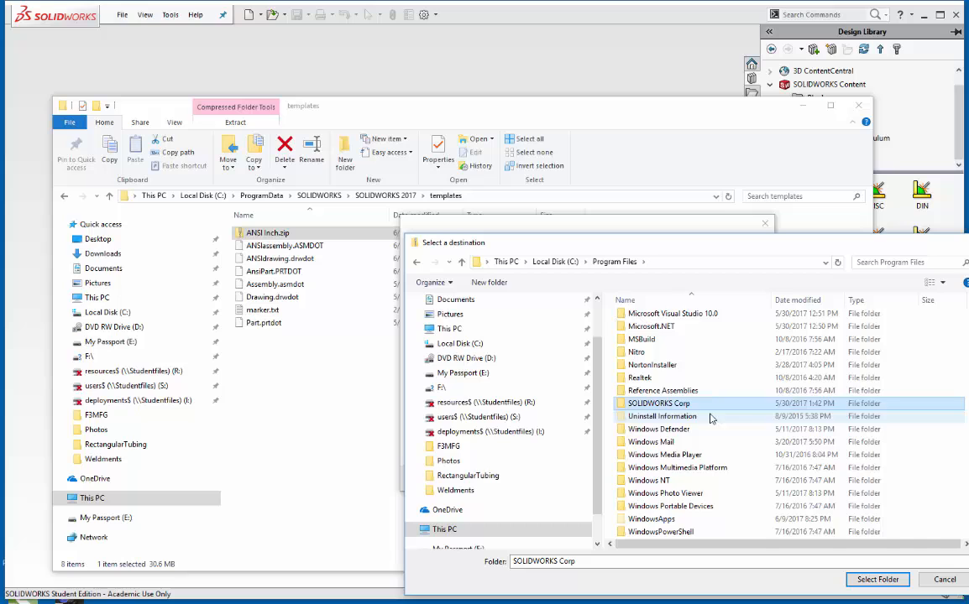
Extract the archive into SOLIDWORKS Corp\SOLIDWORKS\lang\english\weldment profiles, granting administrator permission for the copy.
double_click(689, 405)
double_click(646, 335)
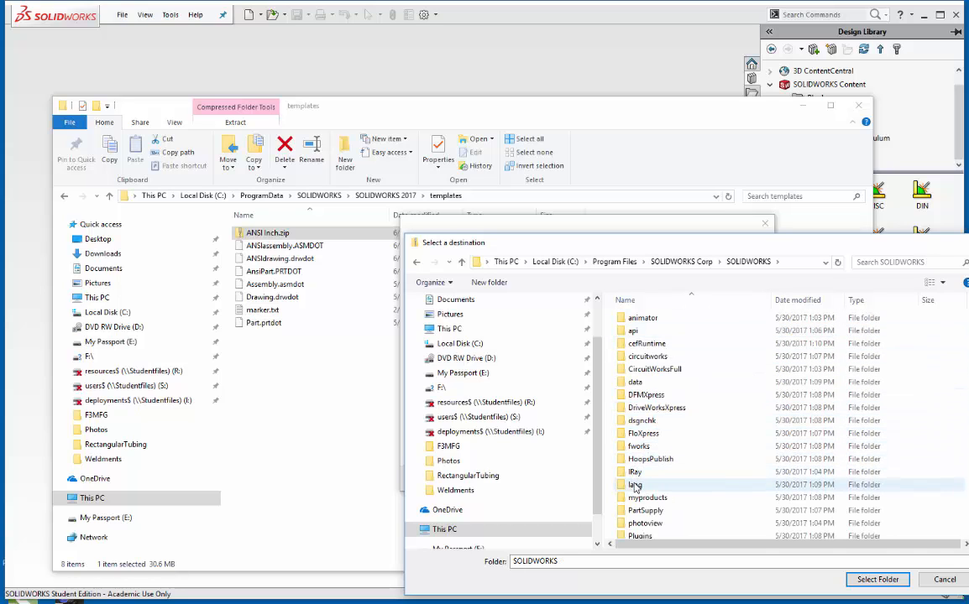
double_click(636, 485)
double_click(638, 320)
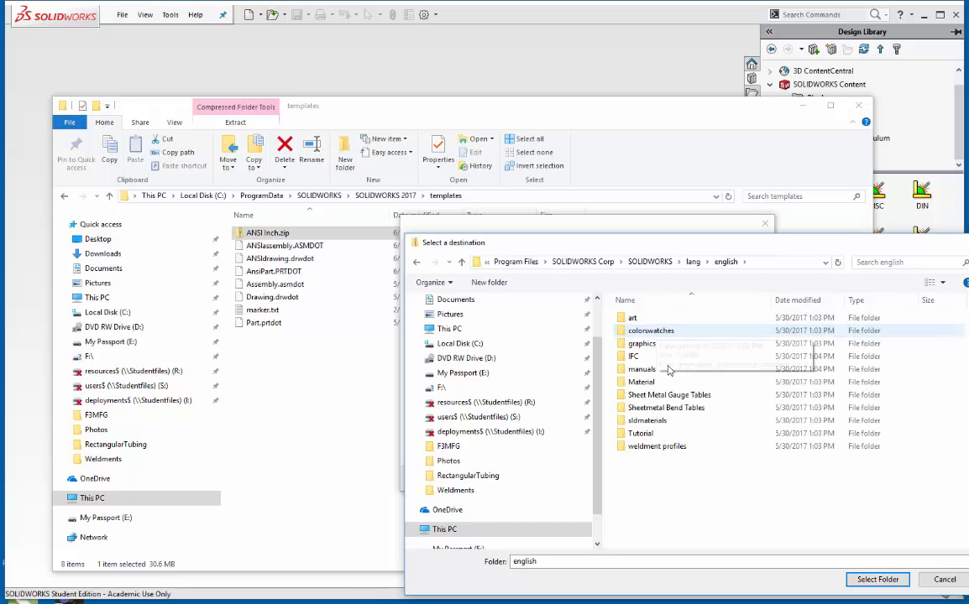
double_click(621, 404)
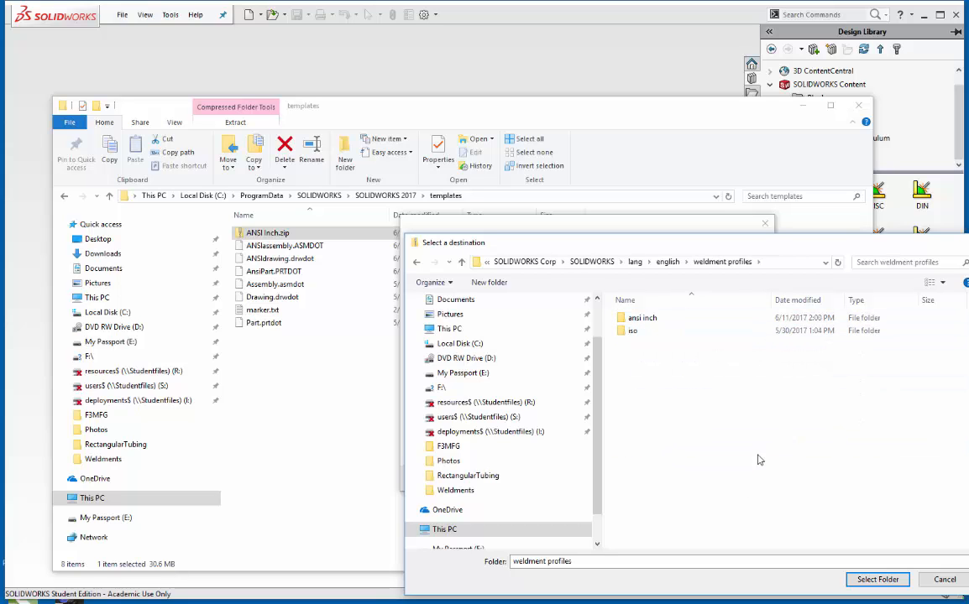
left_click(877, 580)
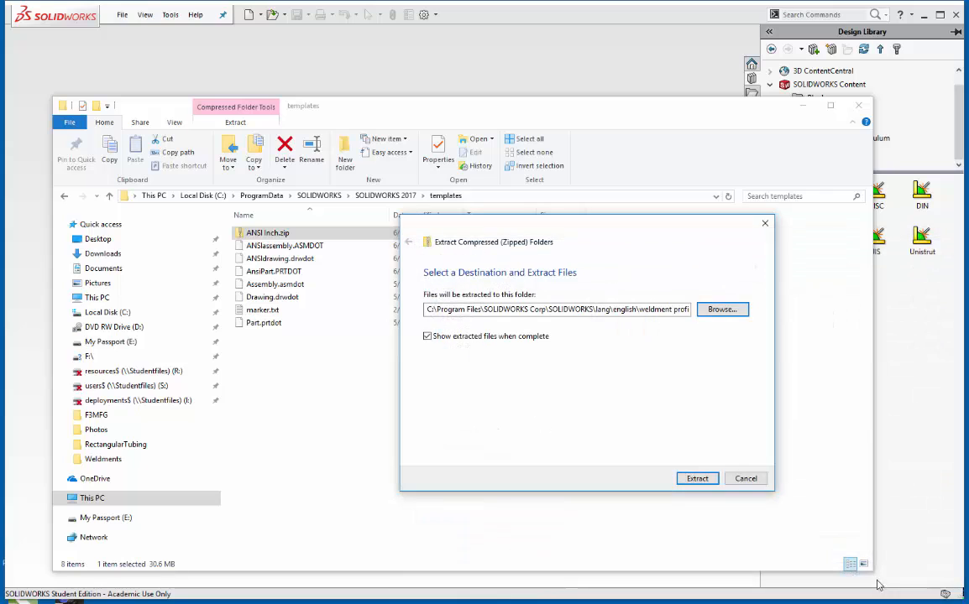
left_click(698, 480)
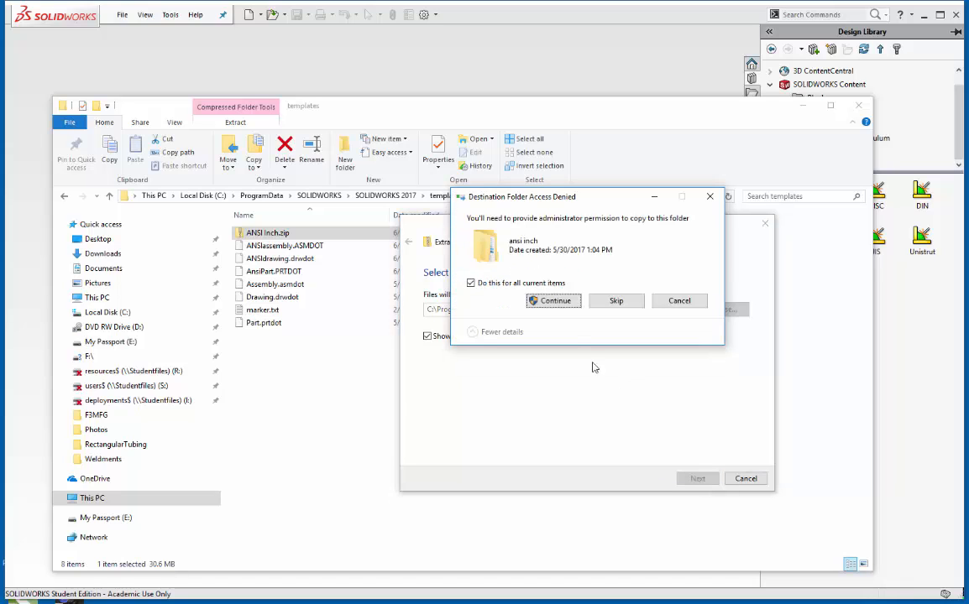
left_click(555, 303)
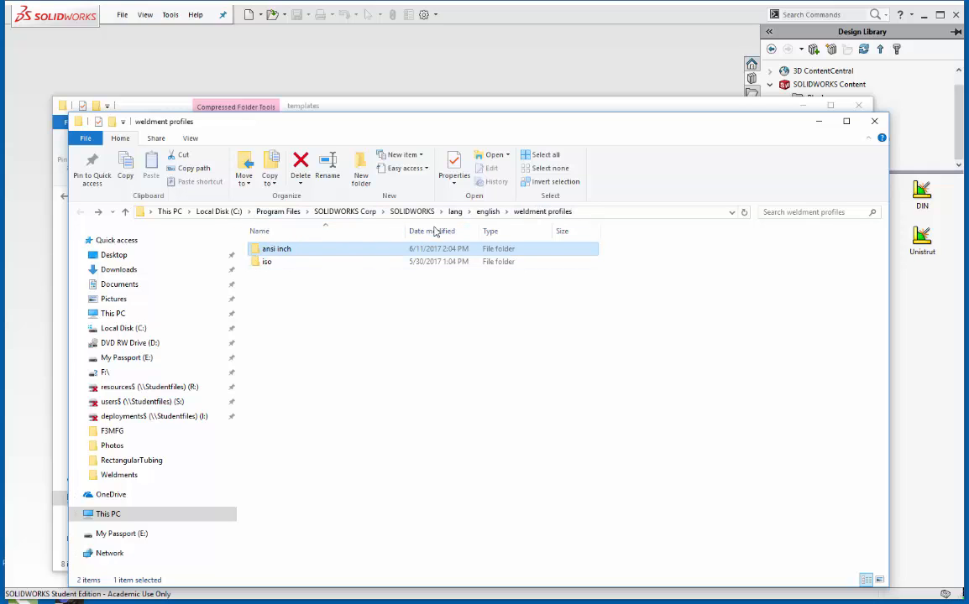
Inspect the profile files in ansi inch's rectangular tube and Tube (rectangular) folders, and clear the folder windows from view.
double_click(257, 250)
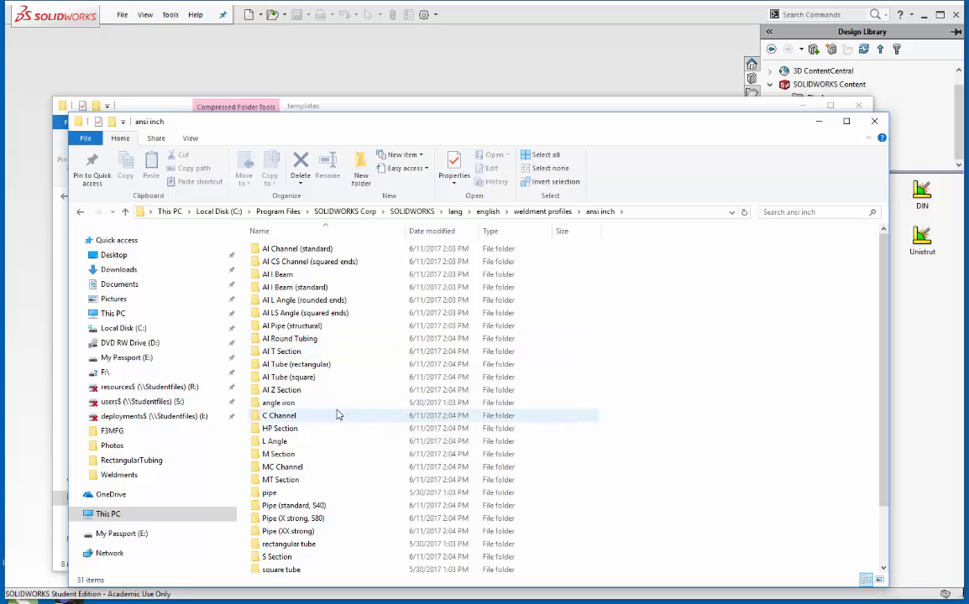
left_click(302, 545)
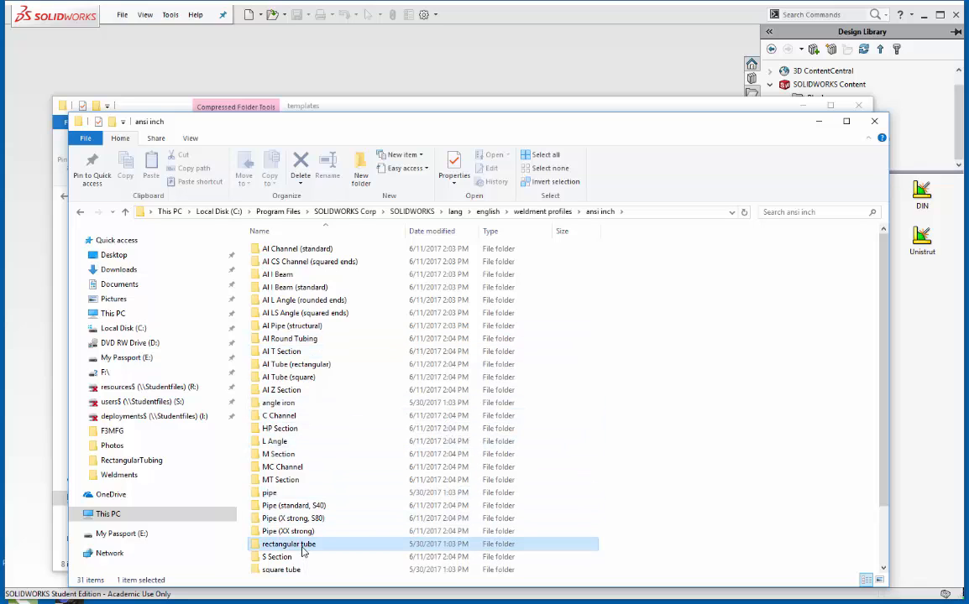
double_click(302, 546)
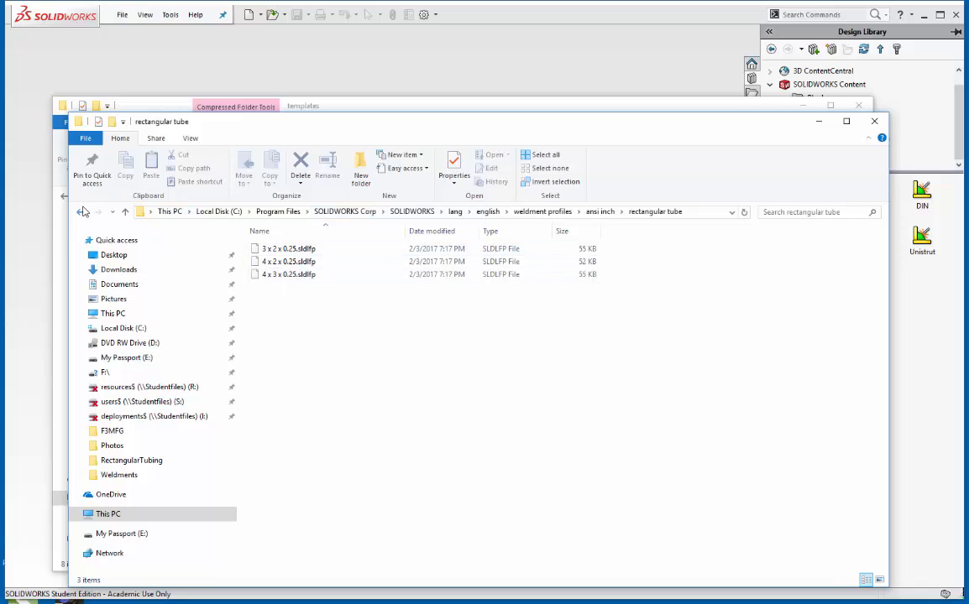
left_click(82, 211)
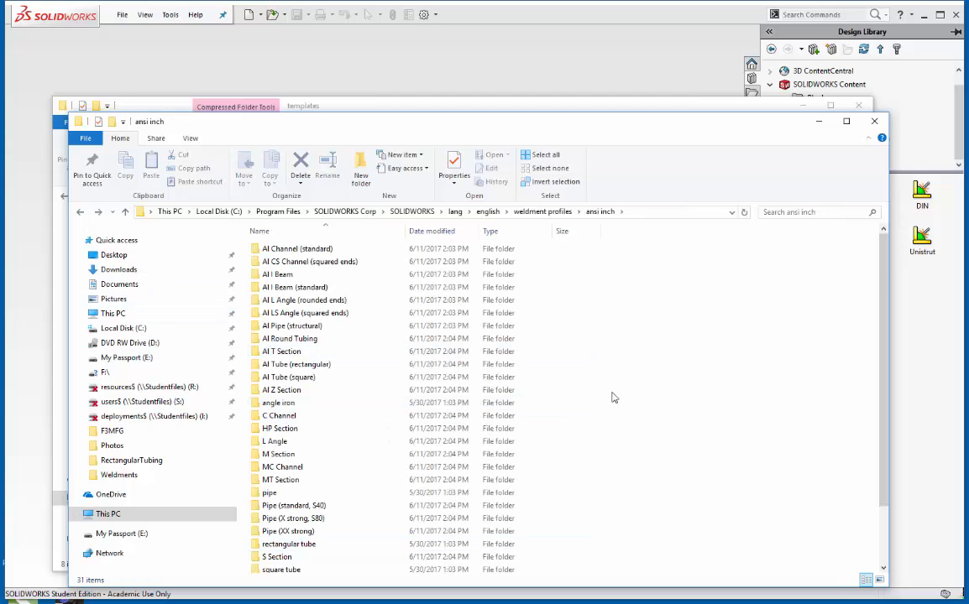
scroll(613, 398, "down", 2)
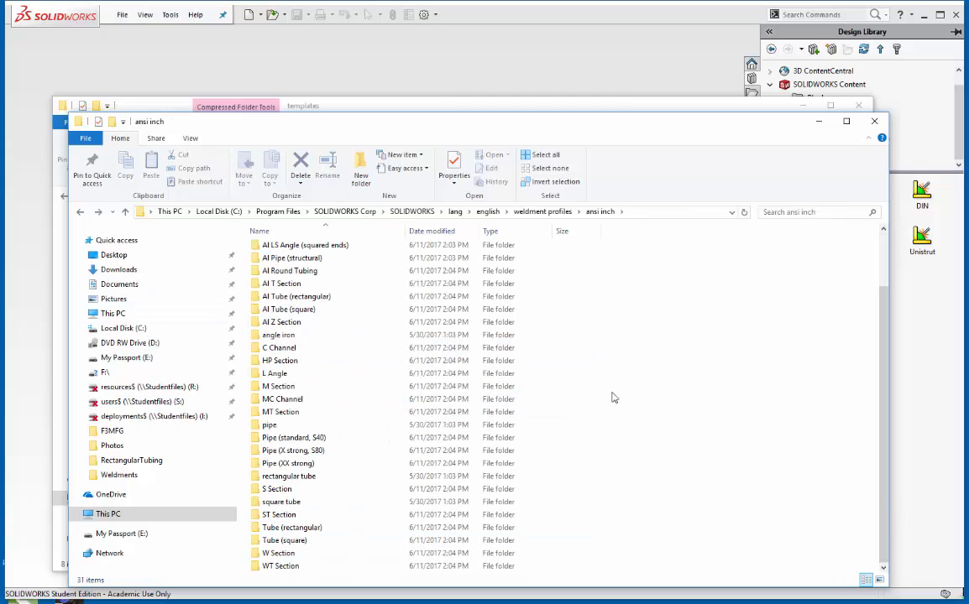
double_click(304, 527)
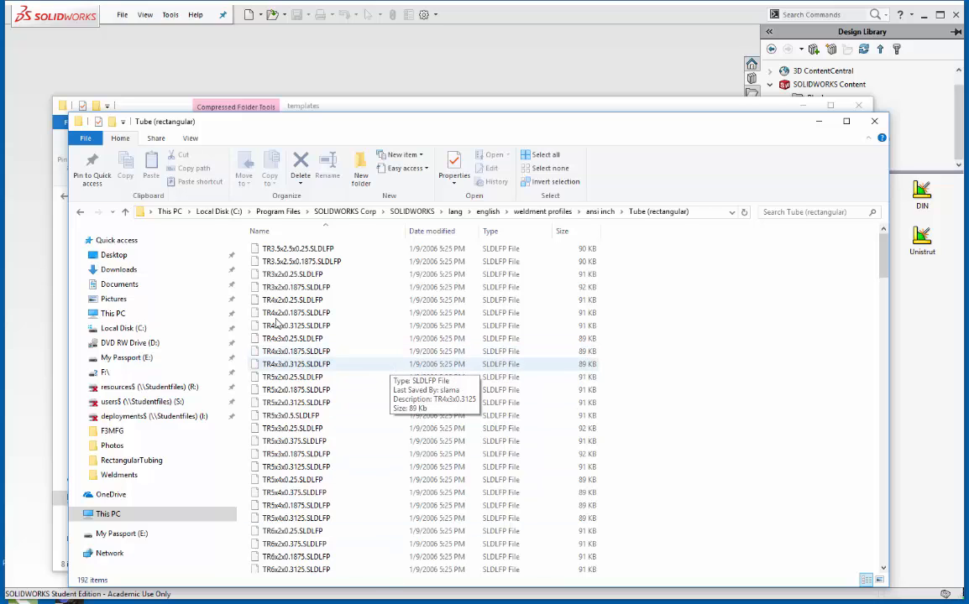
left_click(80, 213)
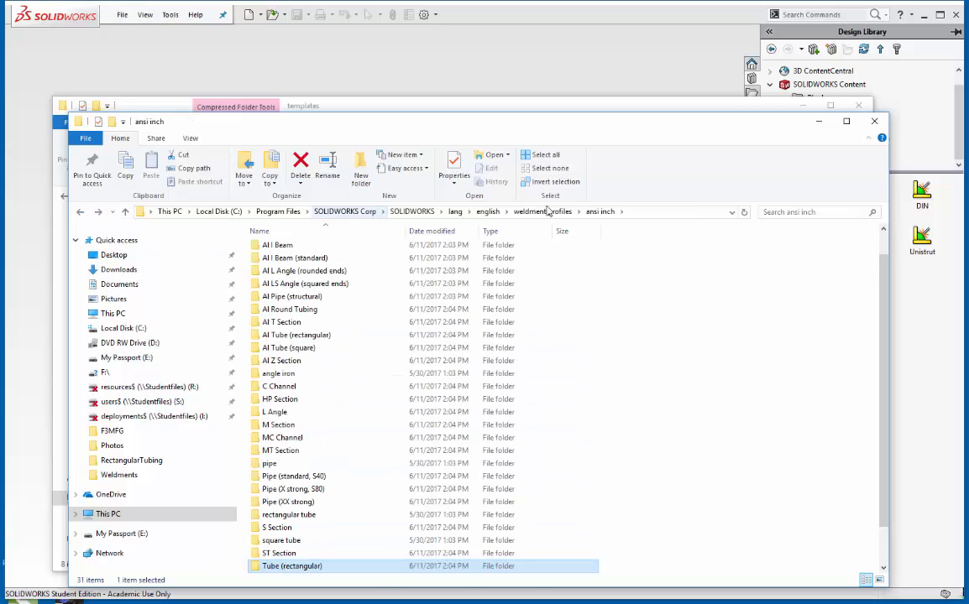
left_click(875, 122)
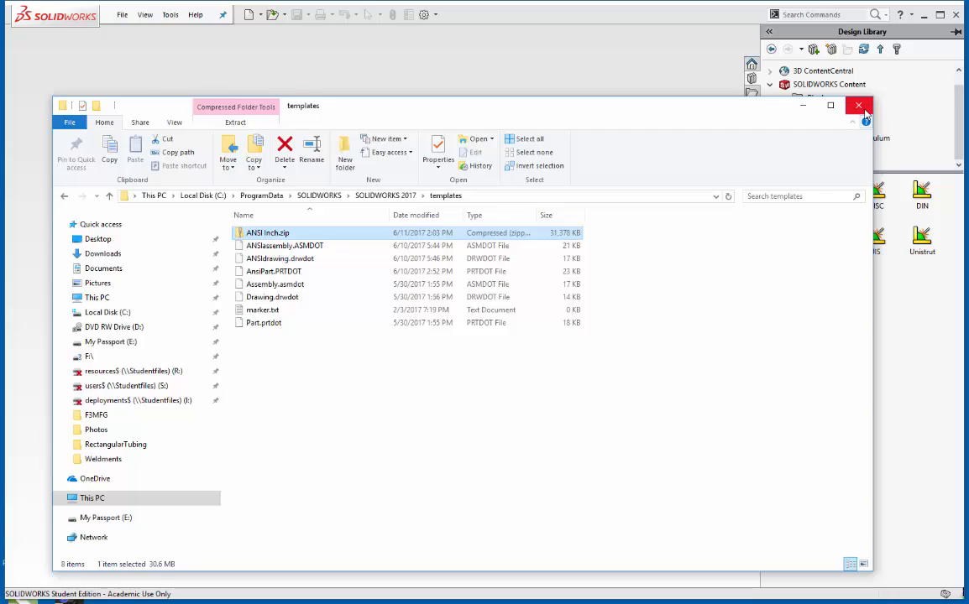
left_click(803, 110)
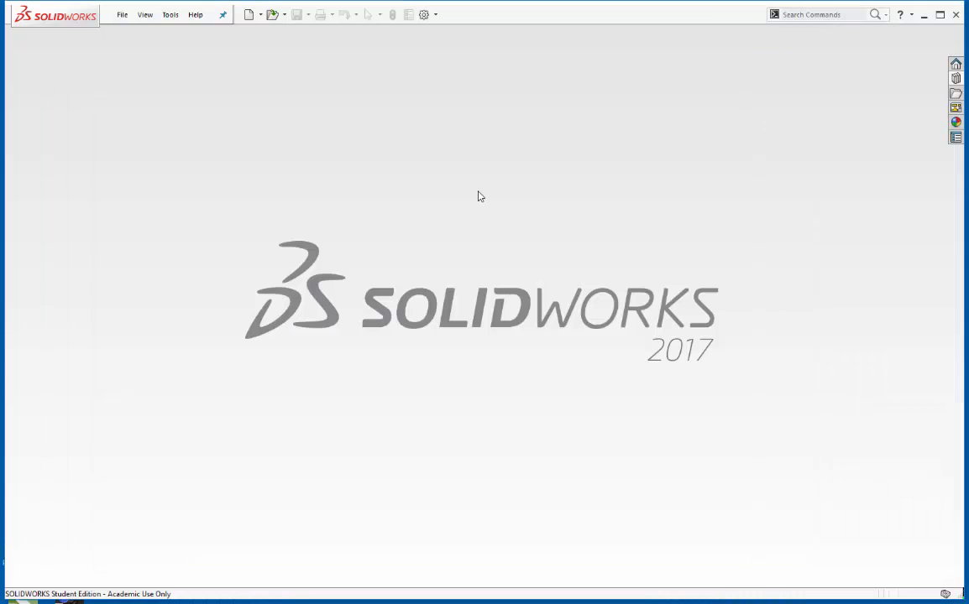
Create a new part from the AnsiPart template and start a sketch on the Front Plane.
left_click(120, 15)
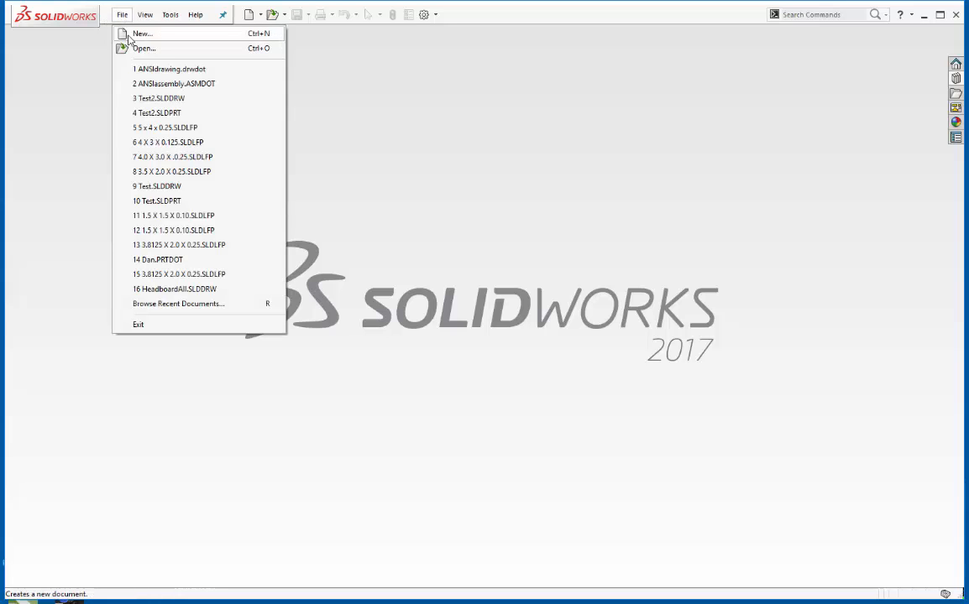
left_click(128, 39)
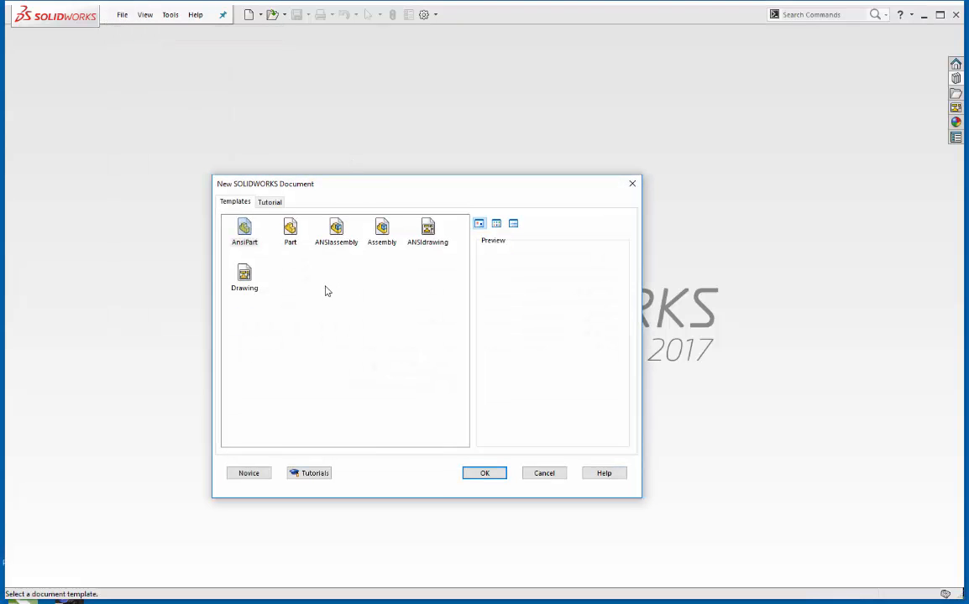
double_click(245, 233)
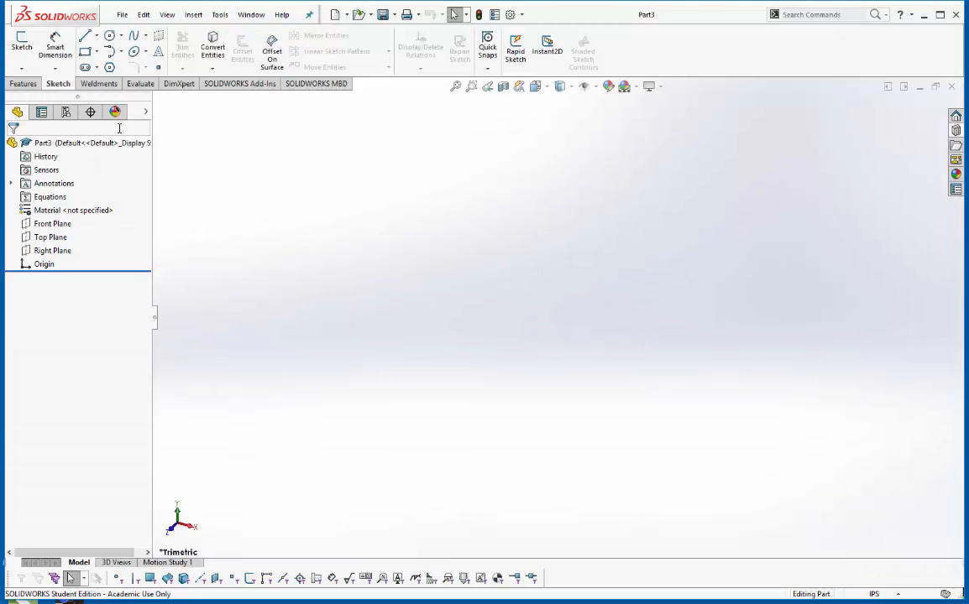
left_click(22, 42)
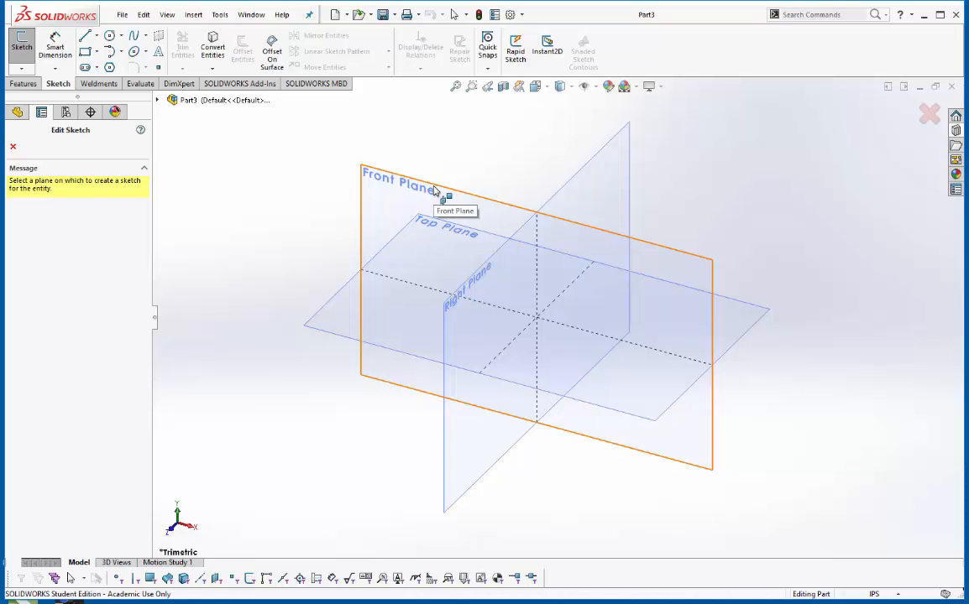
left_click(436, 193)
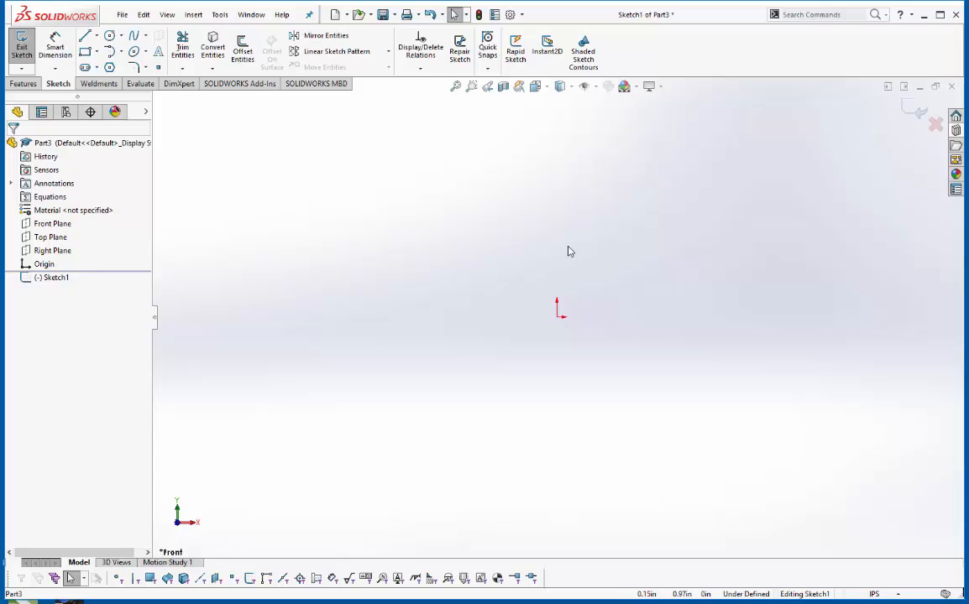
Sketch a vertical centerline about 3.94 in long that passes through the origin.
left_click(91, 37)
left_click(97, 37)
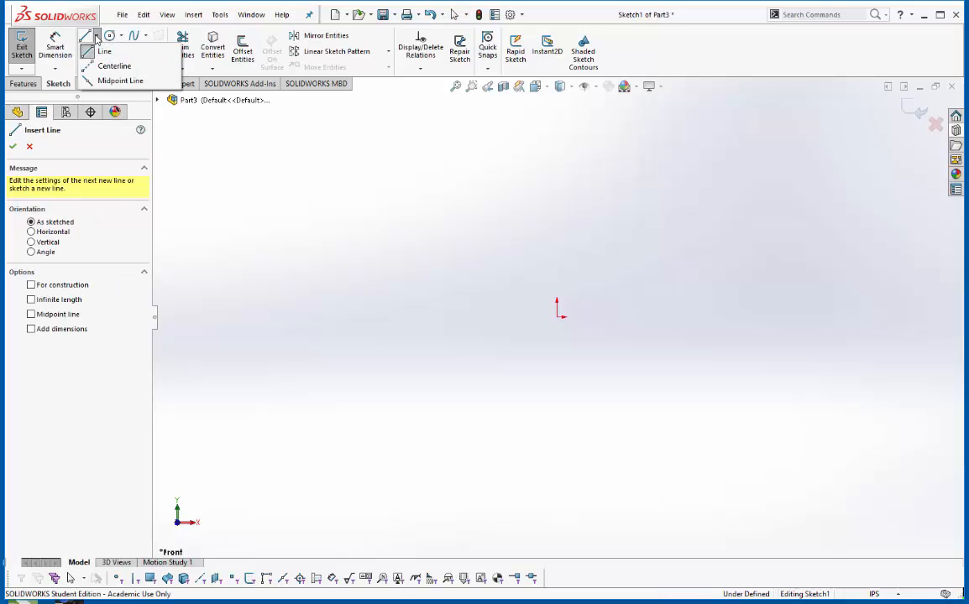
left_click(111, 65)
left_click(558, 180)
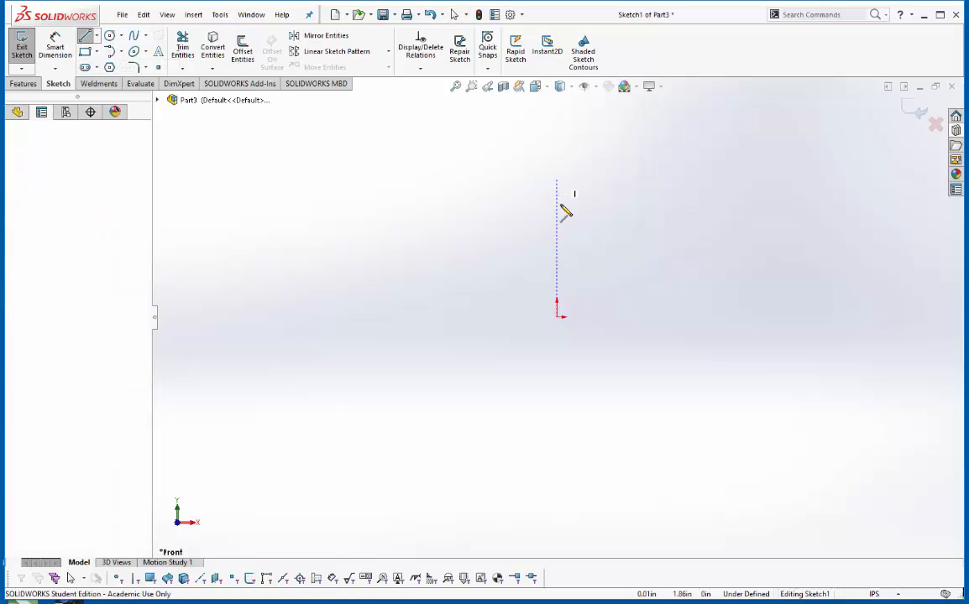
left_click(558, 472)
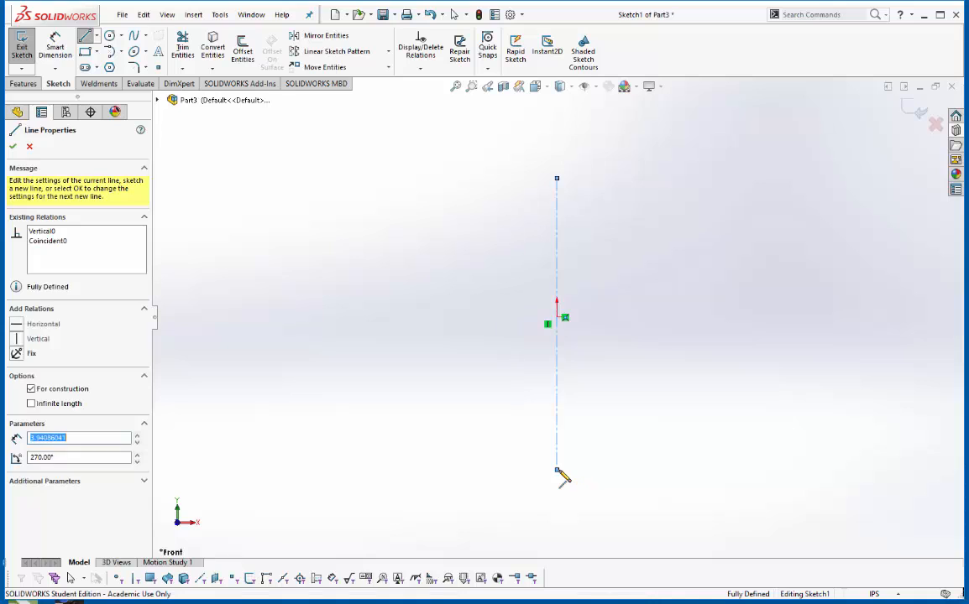
key("Escape")
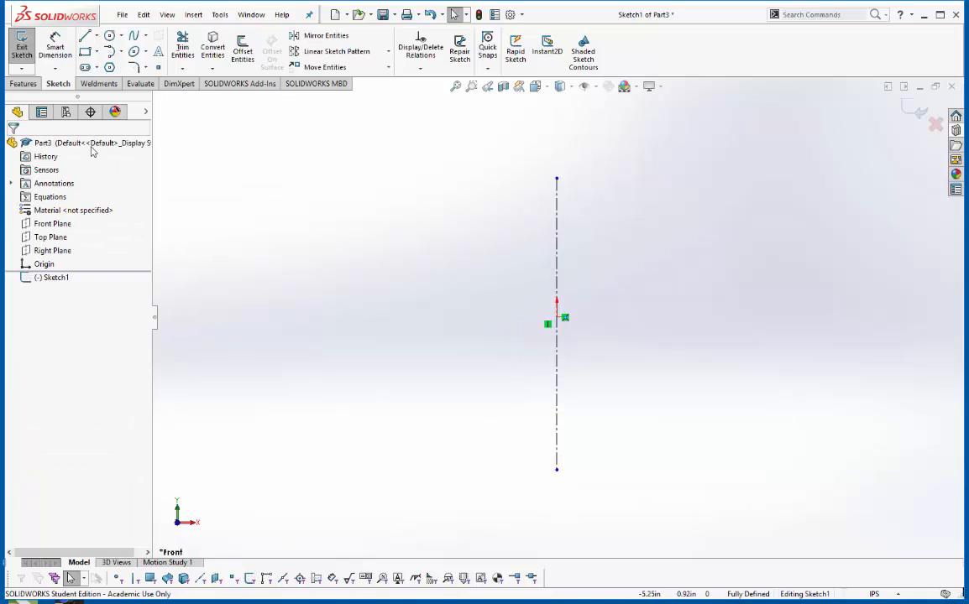
Sketch a leg line sloping up toward the centerline from its lower left, continued by a horizontal line ending at the origin.
left_click(85, 35)
left_click(271, 428)
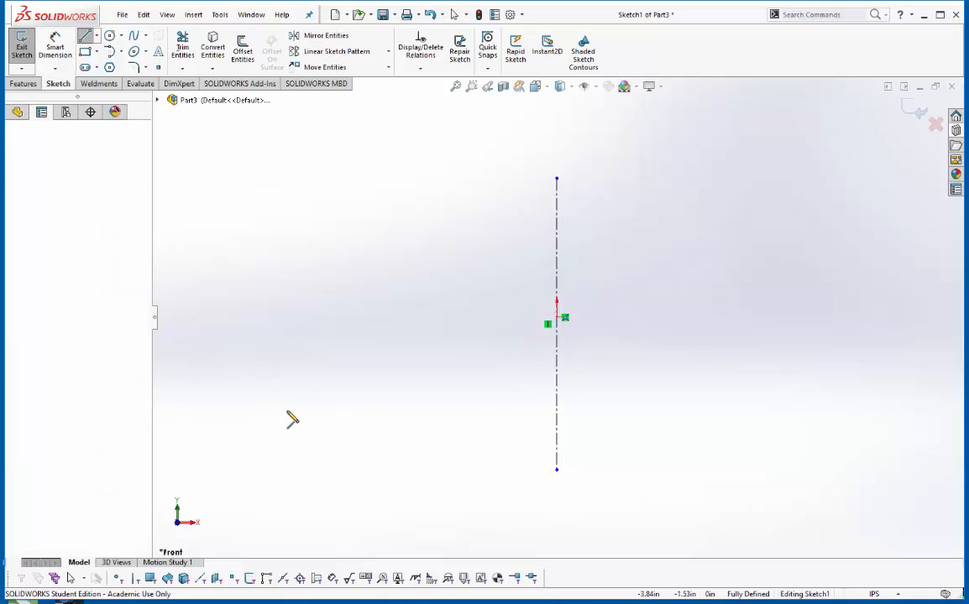
left_click(342, 317)
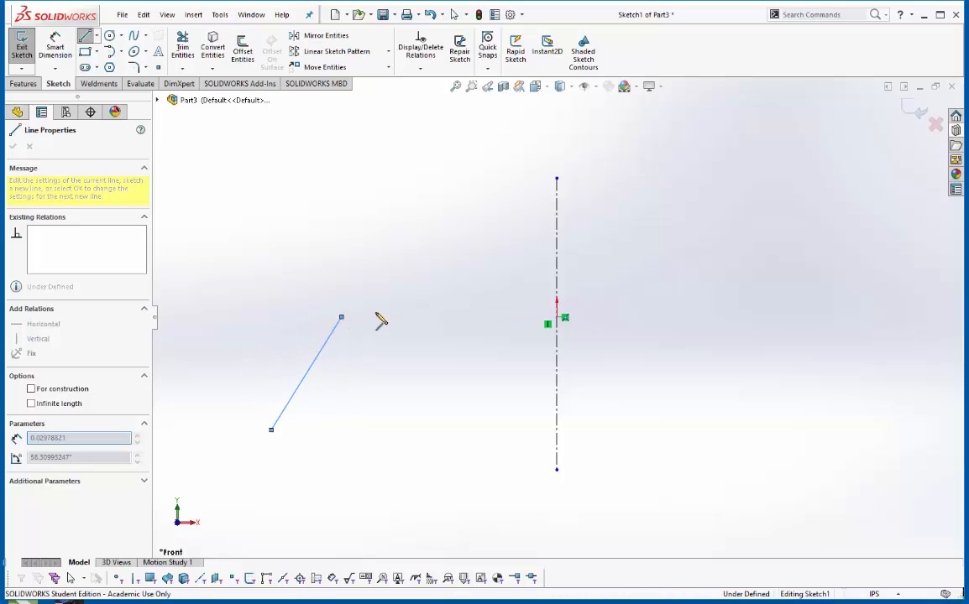
left_click(556, 318)
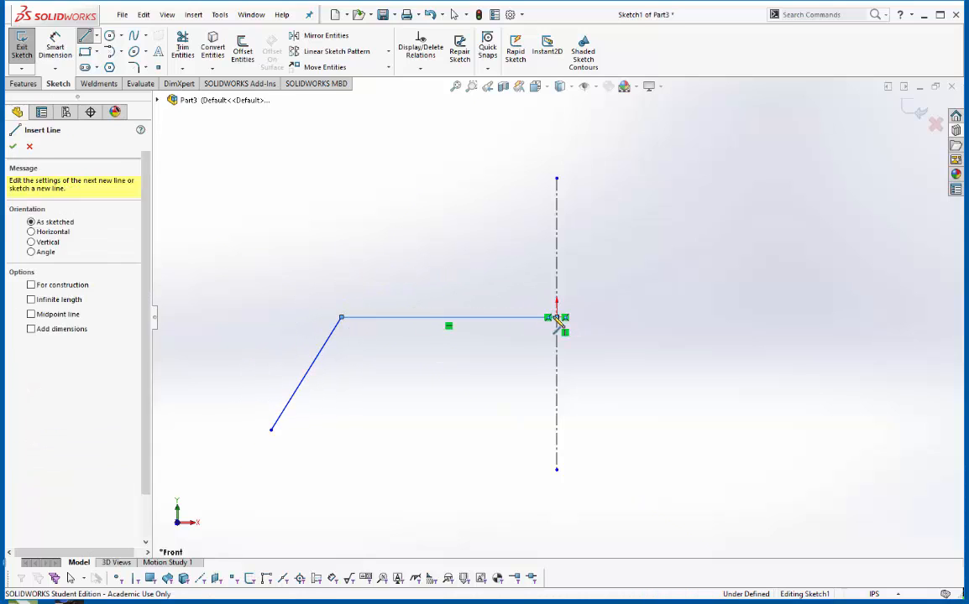
key("Escape")
Mirror the sloped and horizontal lines about the vertical centerline, keeping the originals.
left_click(338, 37)
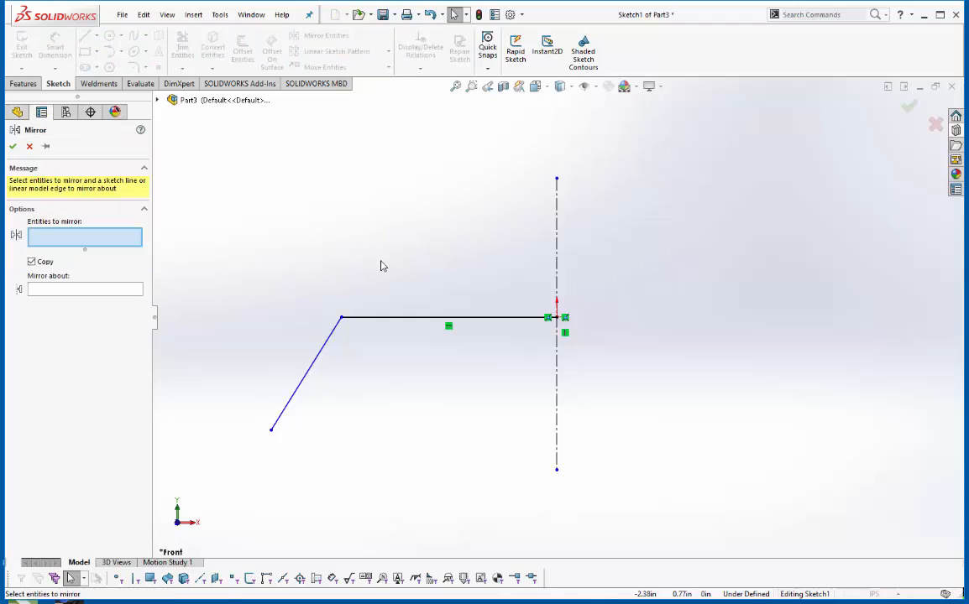
left_click_drag(382, 261, 314, 341)
left_click(99, 301)
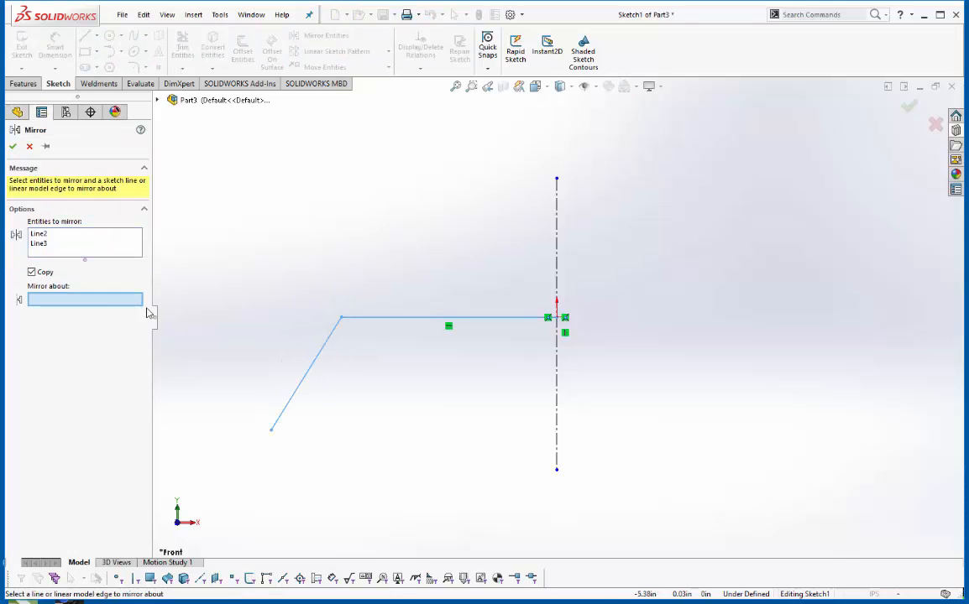
left_click(557, 267)
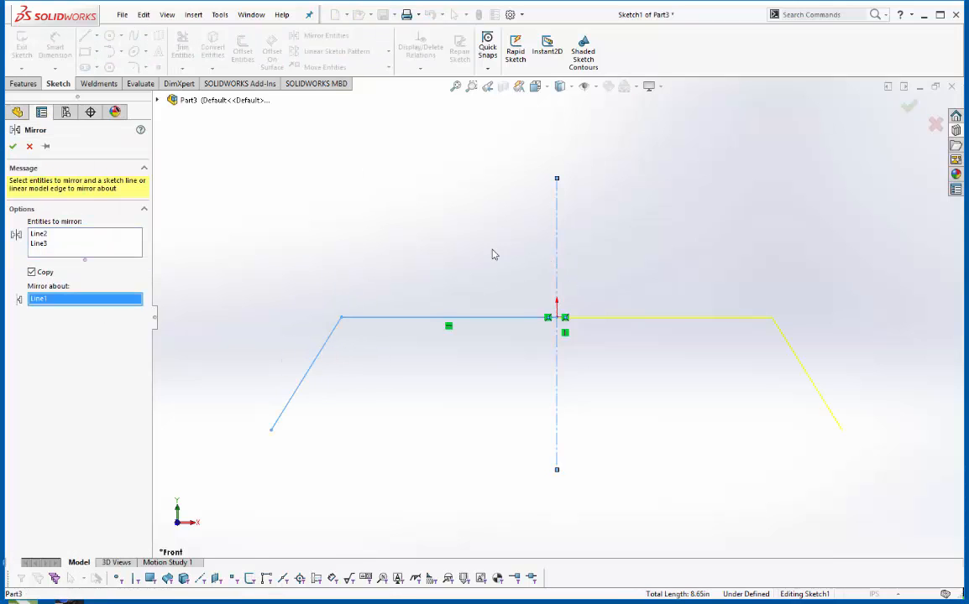
left_click(13, 148)
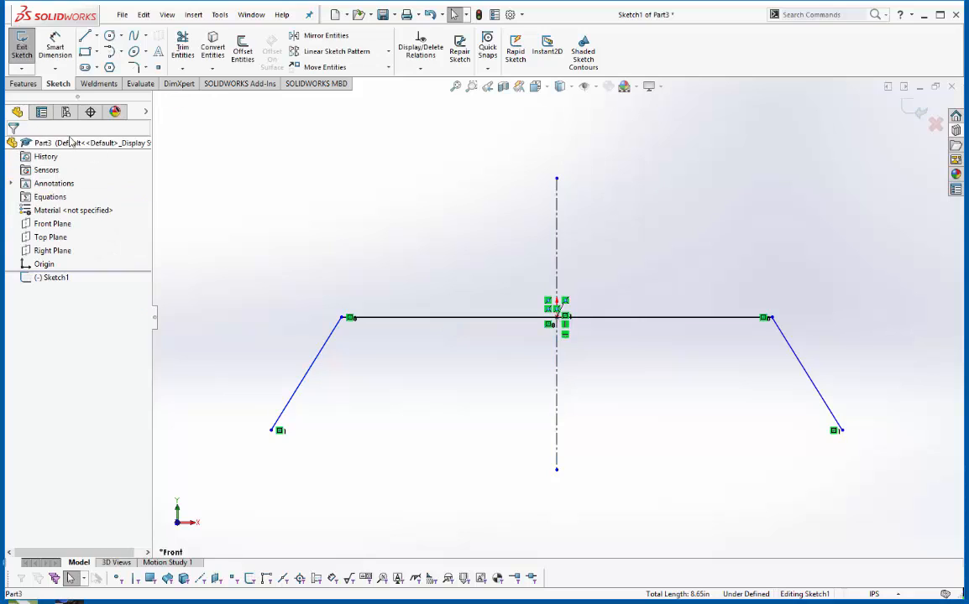
Dimension the horizontal distance between the lower endpoints of the two sloped legs as 120 in.
left_click(56, 47)
left_click(277, 430)
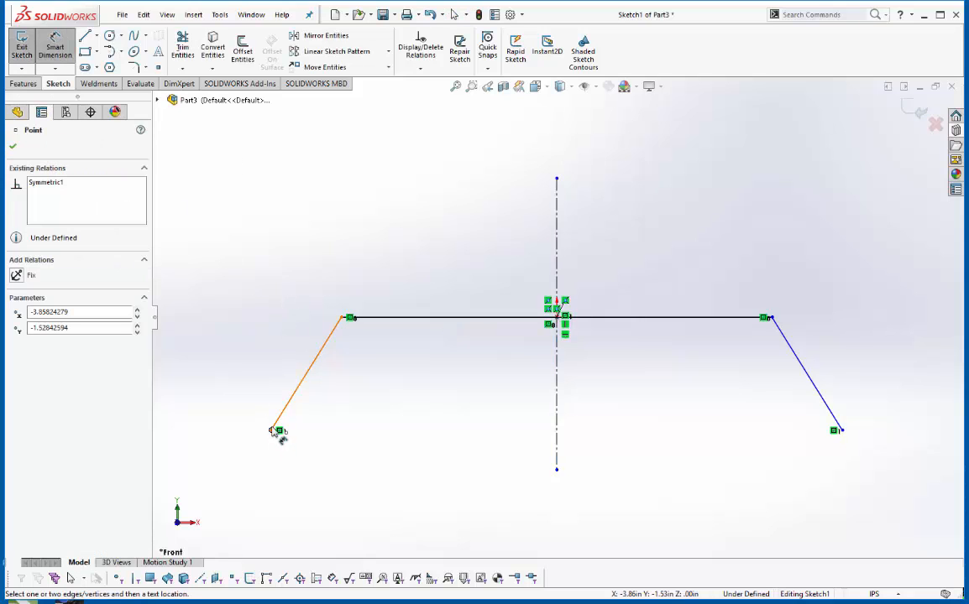
left_click(842, 430)
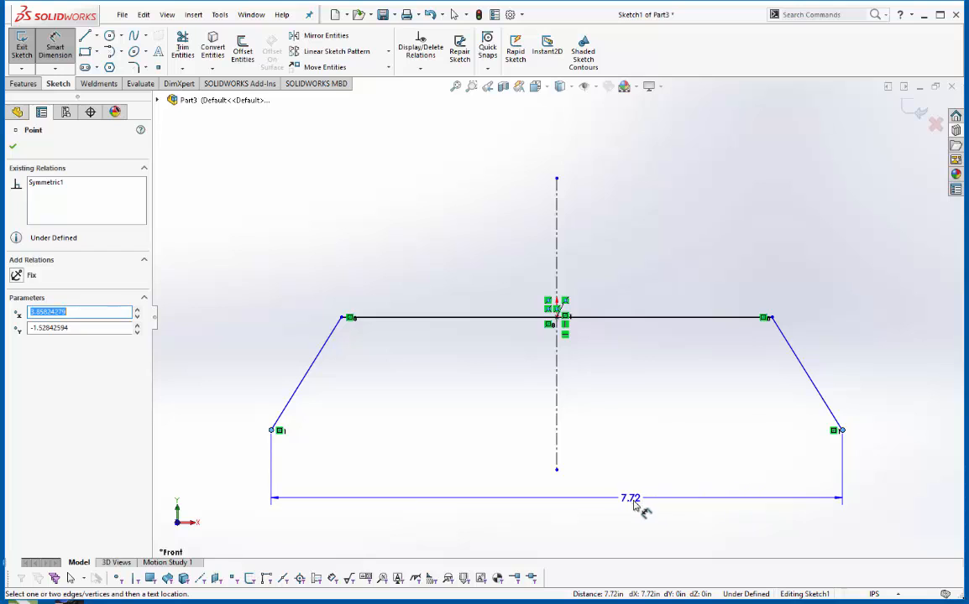
left_click(636, 504)
type("120")
key("Return")
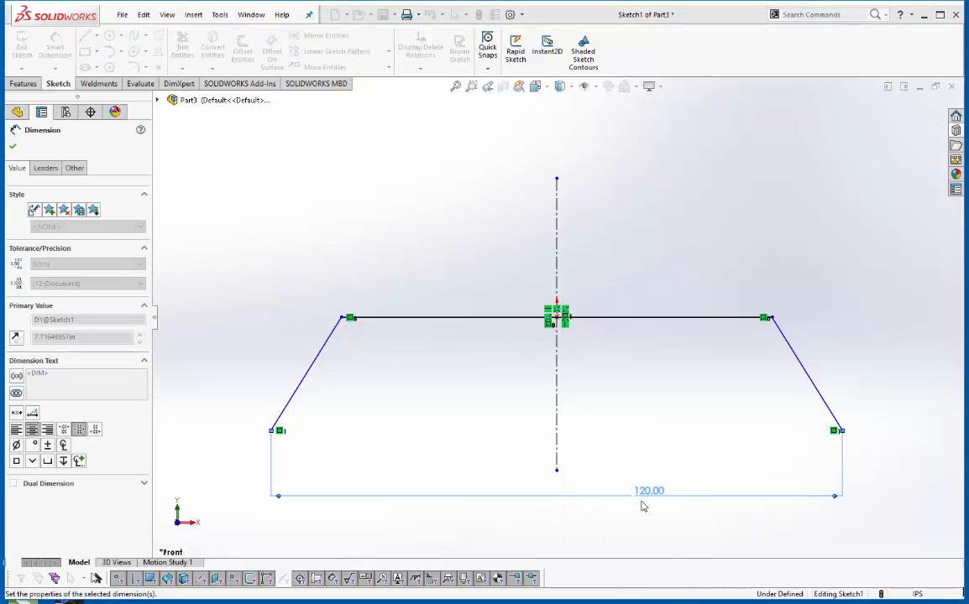
Dimension the vertical distance from the horizontal line to the left leg's lower endpoint as 26 in.
left_click(430, 319)
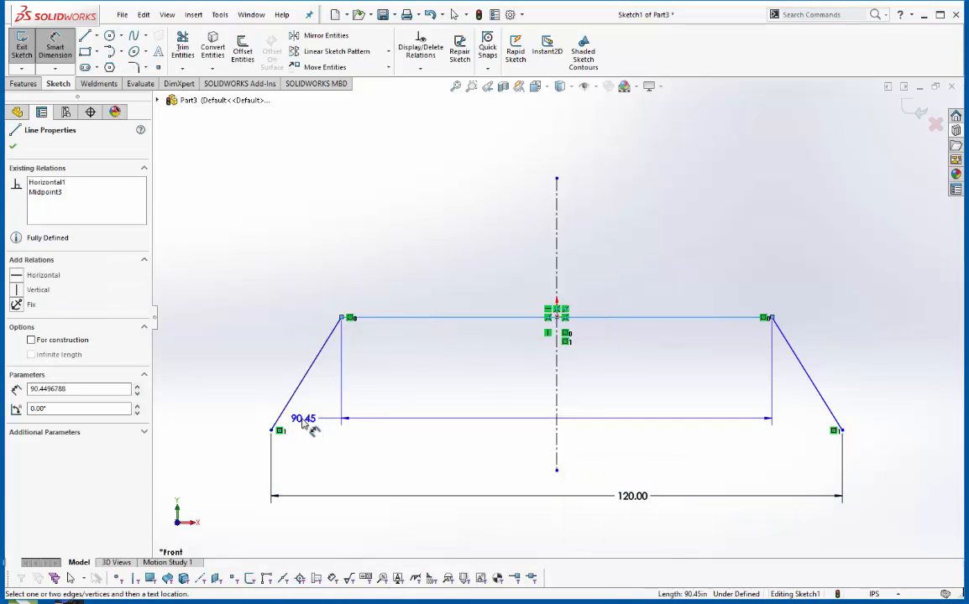
left_click(271, 430)
left_click(195, 377)
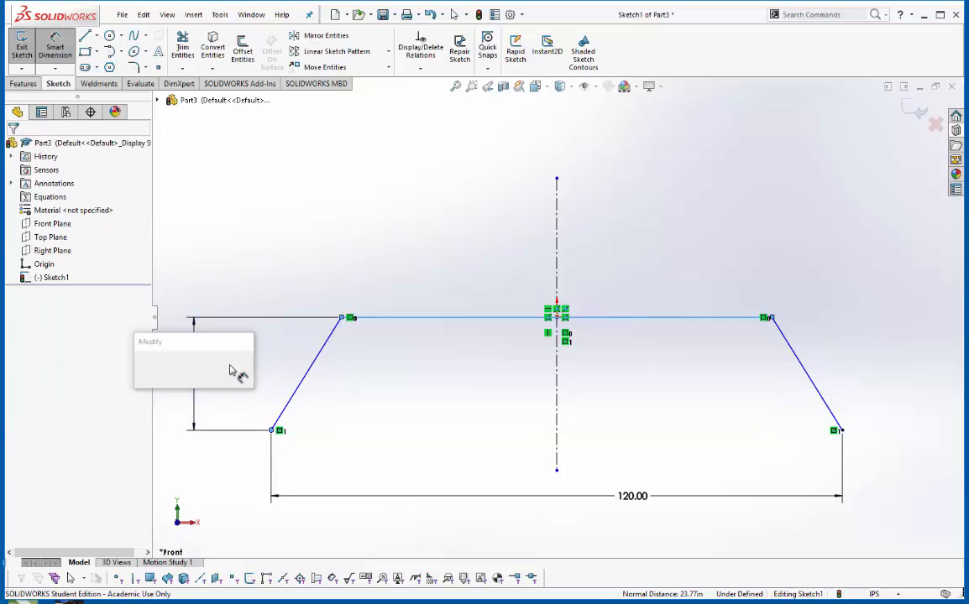
type("2")
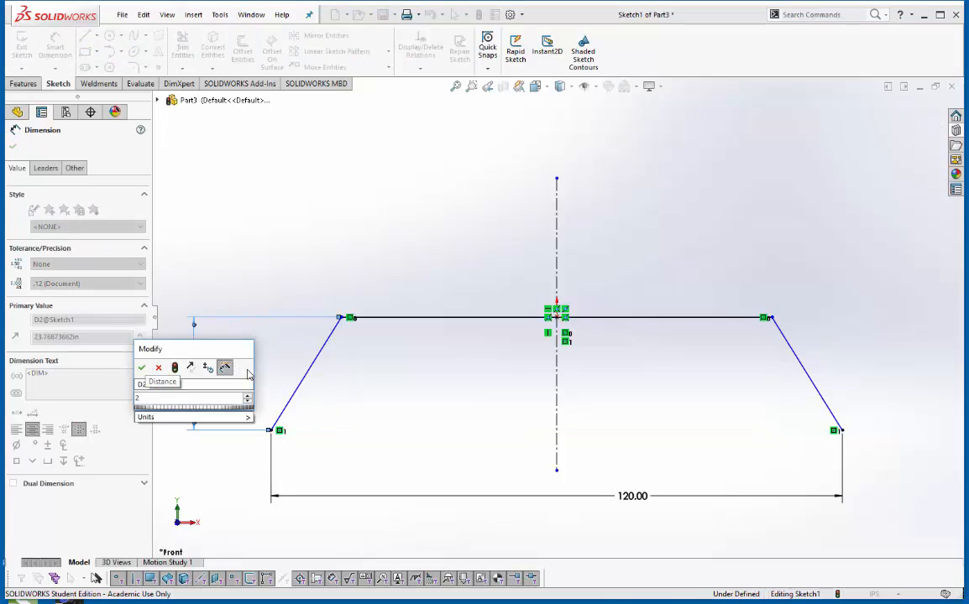
type("6")
key("Return")
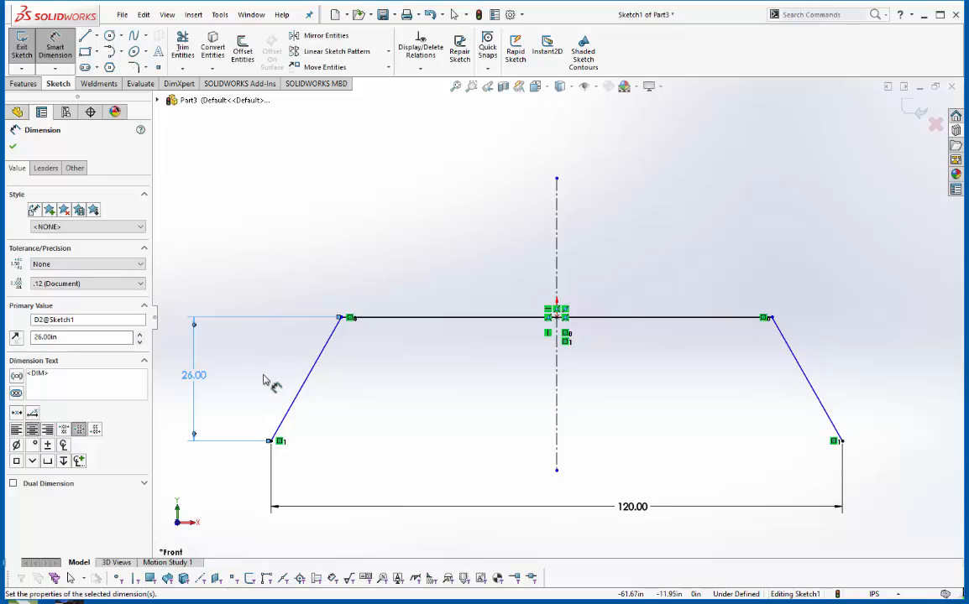
Dimension the angle between the left leg and the horizontal line as 120 degrees and exit the sketch.
left_click(329, 347)
left_click(369, 318)
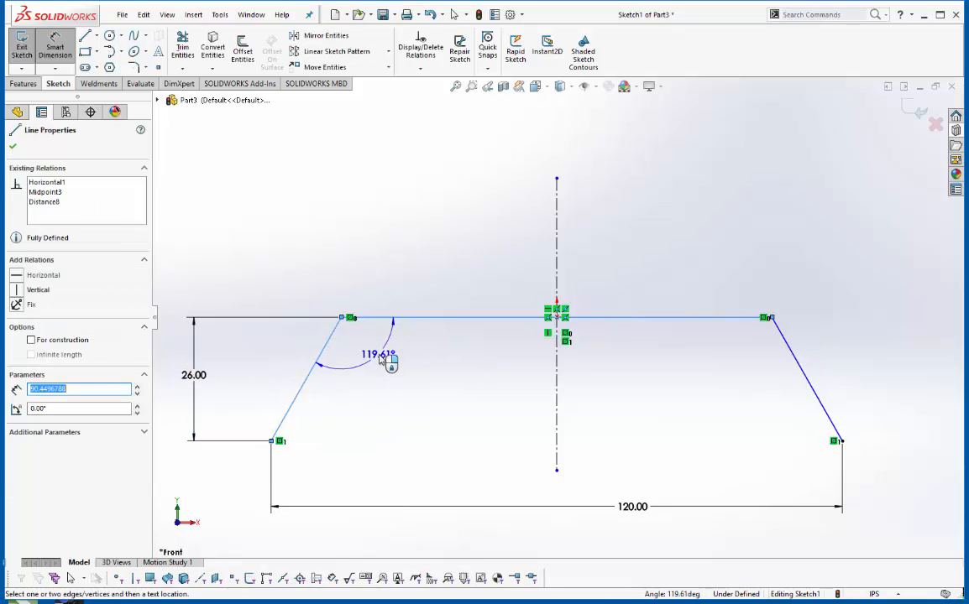
left_click(388, 360)
type("120")
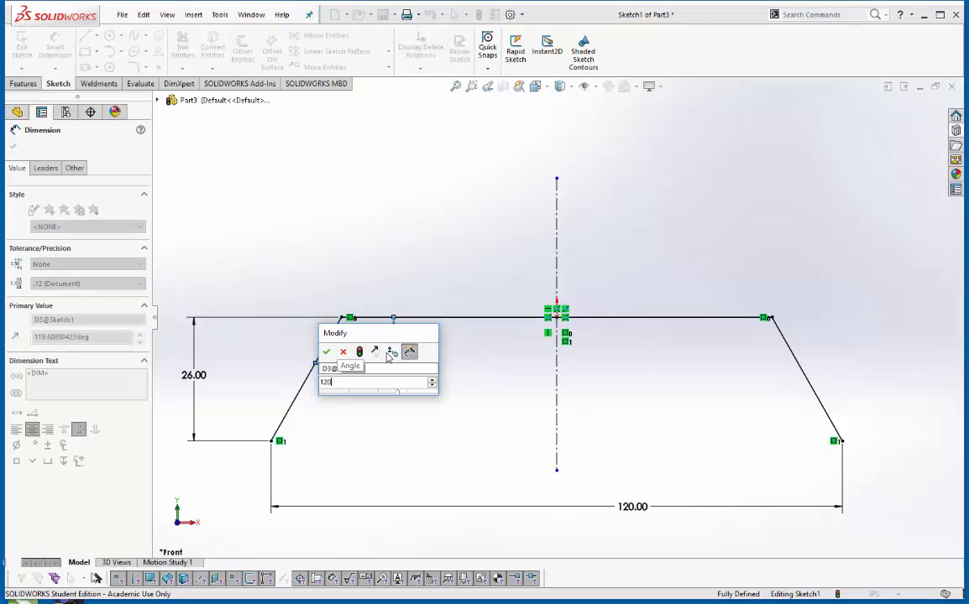
key("Return")
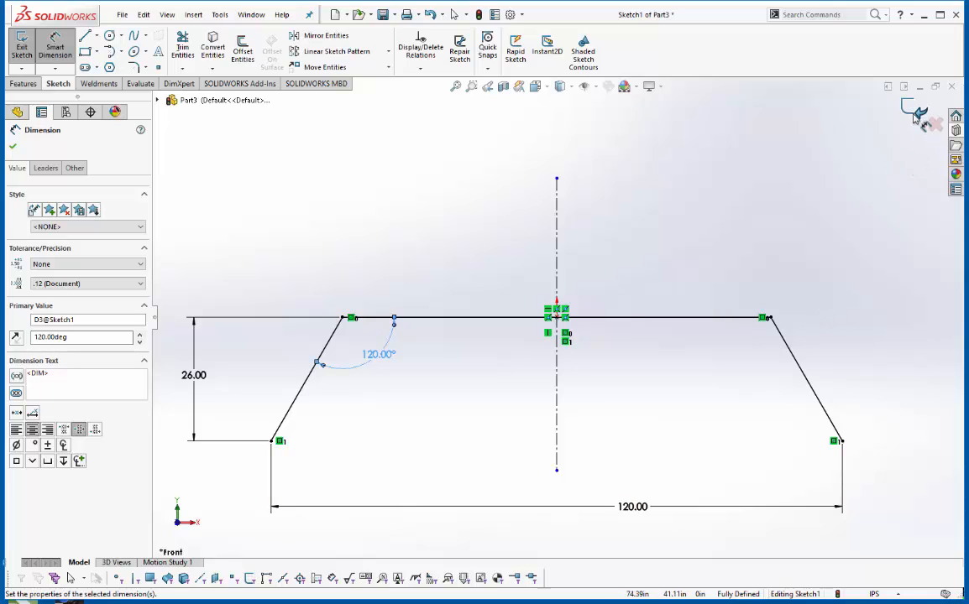
left_click(690, 225)
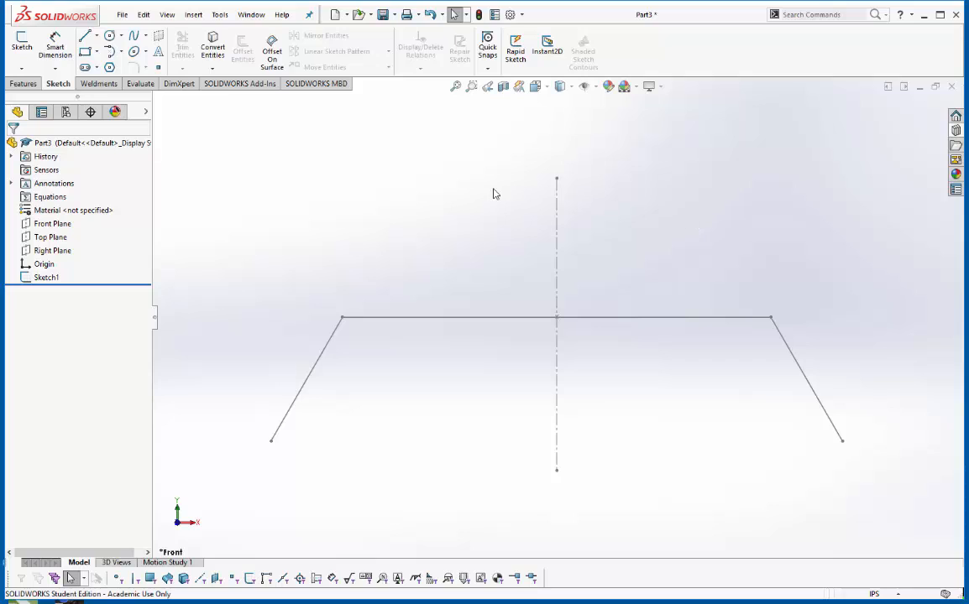
Turn the Weldments command set off and back on.
right_click(98, 87)
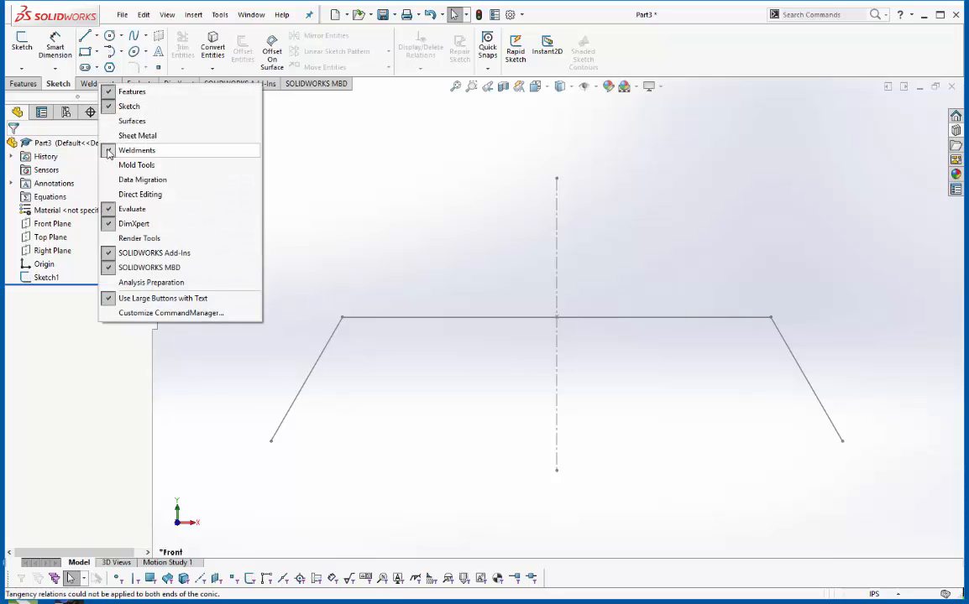
left_click(101, 145)
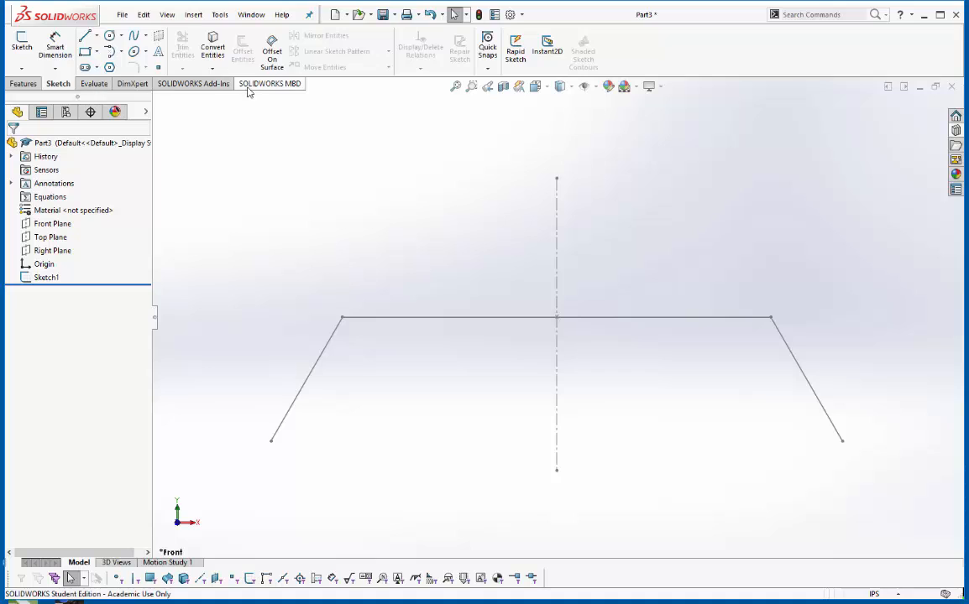
right_click(92, 84)
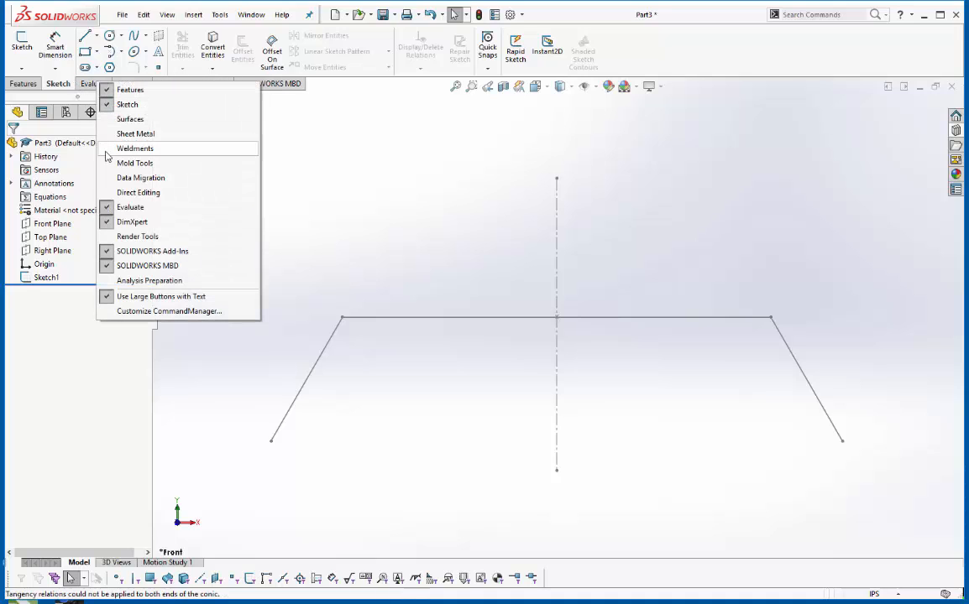
left_click(106, 152)
Start a structural member with the ansi inch standard.
left_click(98, 82)
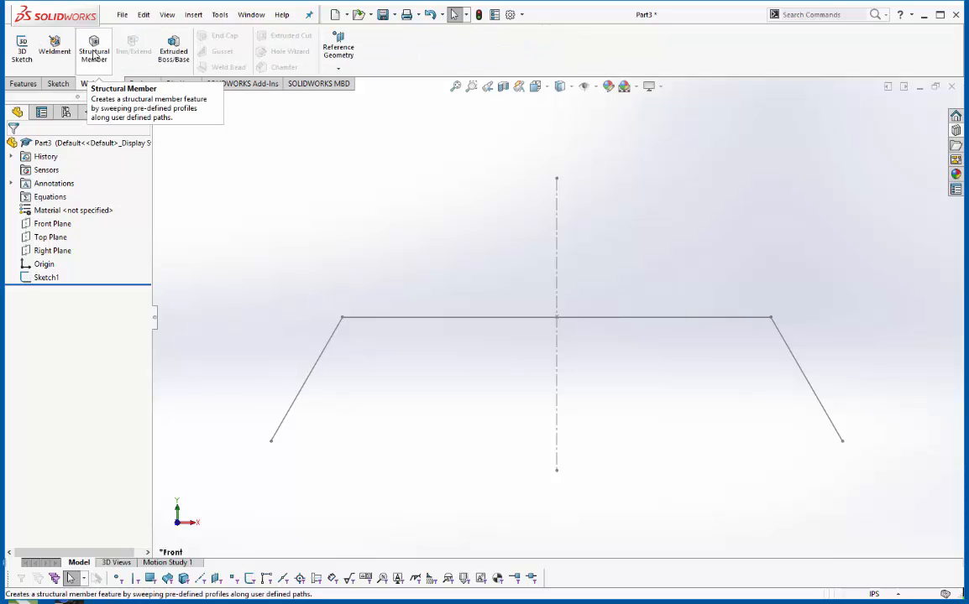
left_click(94, 53)
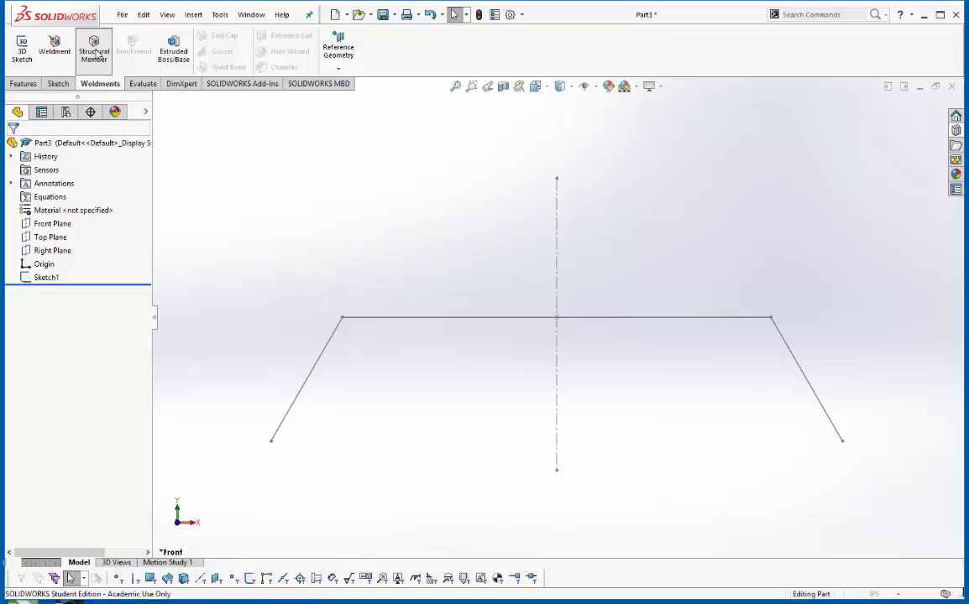
left_click(140, 225)
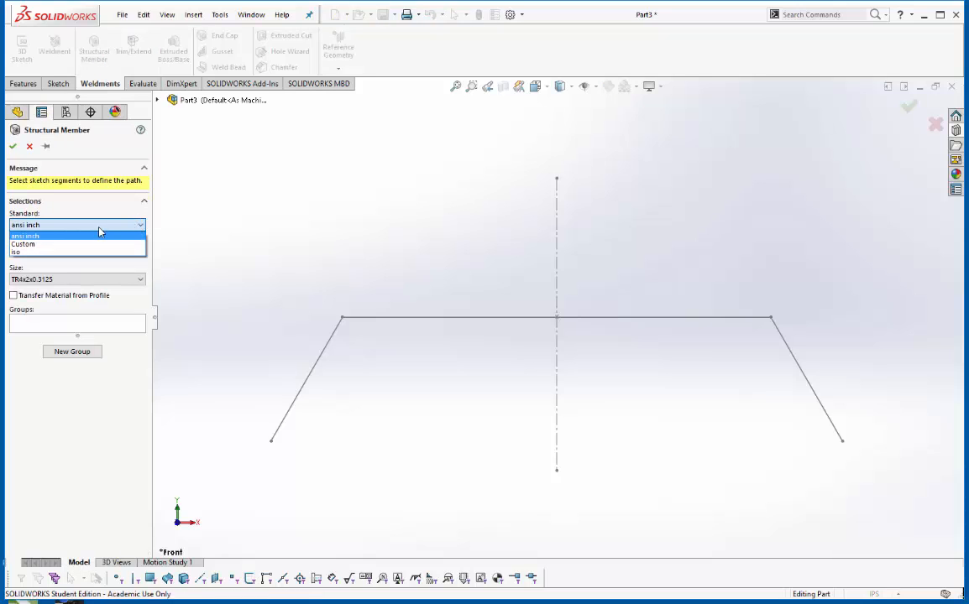
left_click(79, 239)
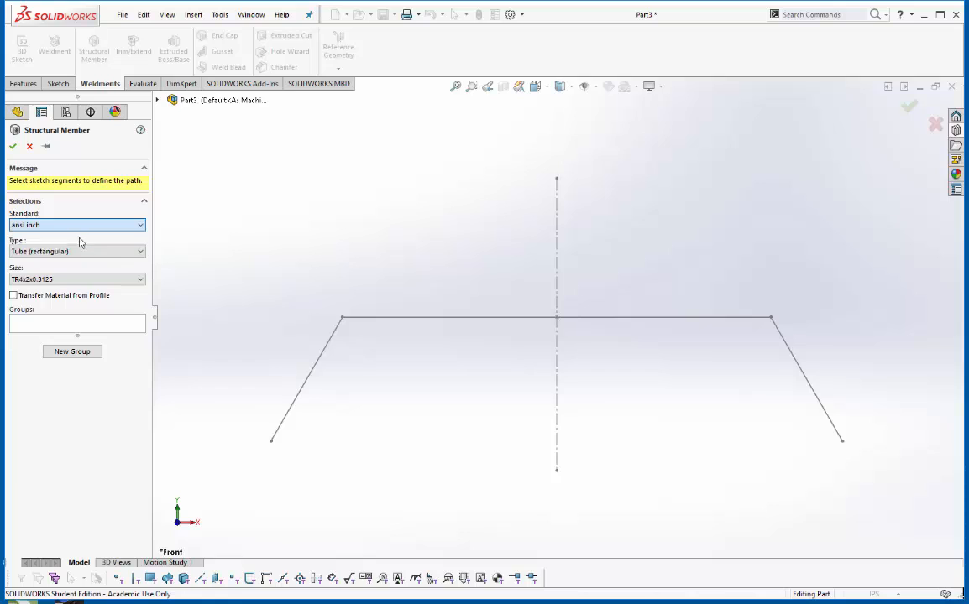
left_click(139, 226)
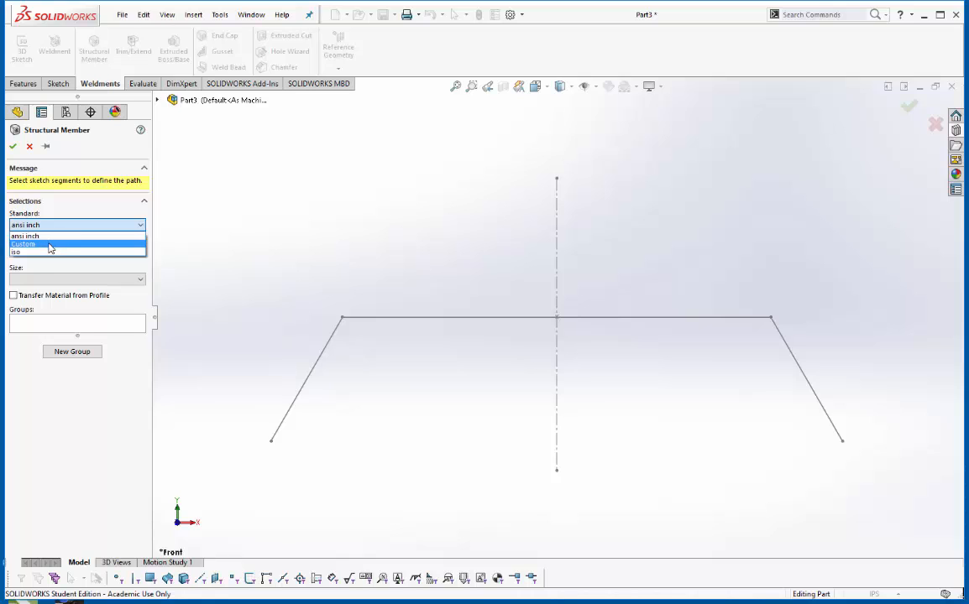
left_click(214, 201)
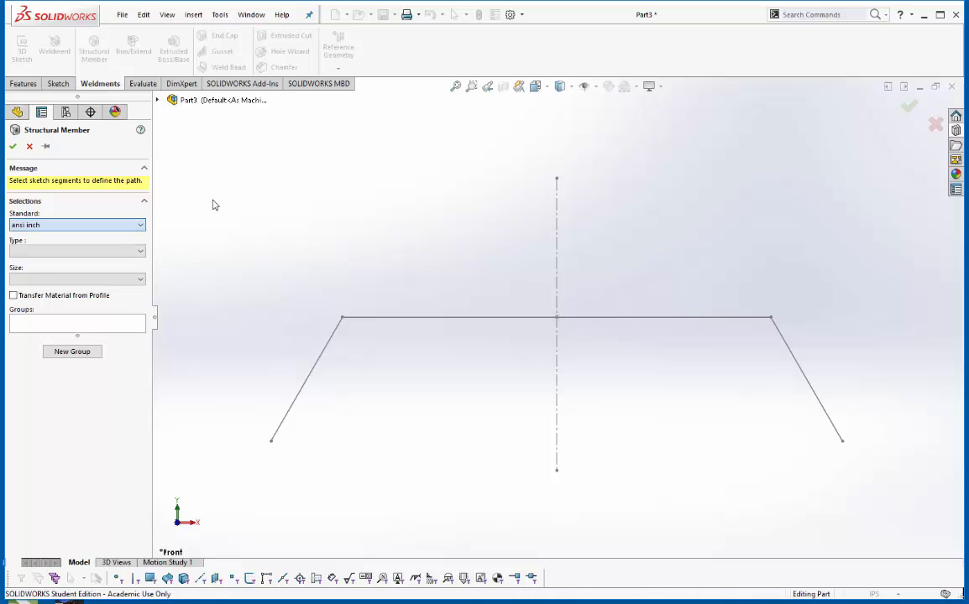
Try the rectangular tube profile type and check its available sizes.
left_click(140, 252)
scroll(126, 288, "down", 1)
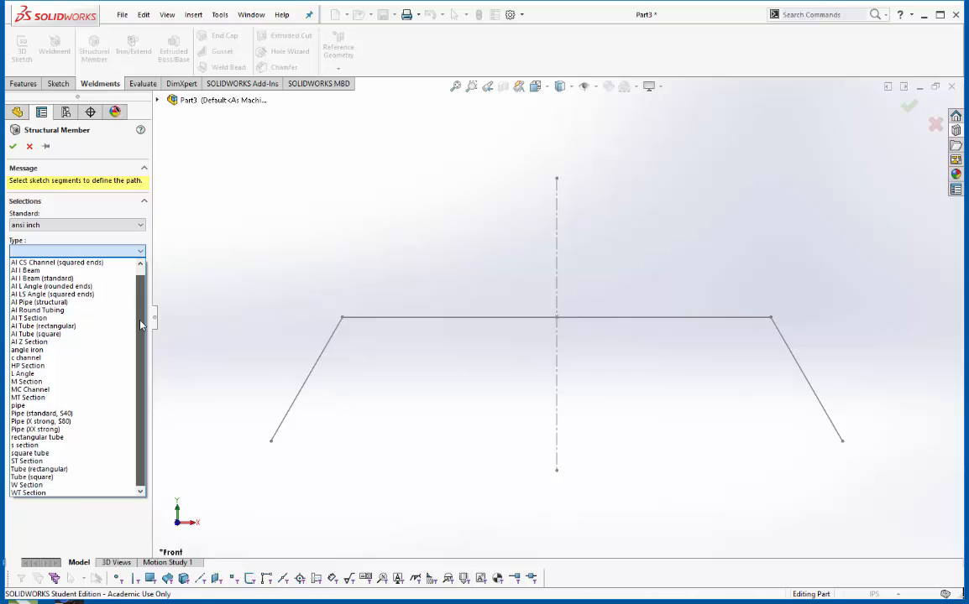
left_click(37, 437)
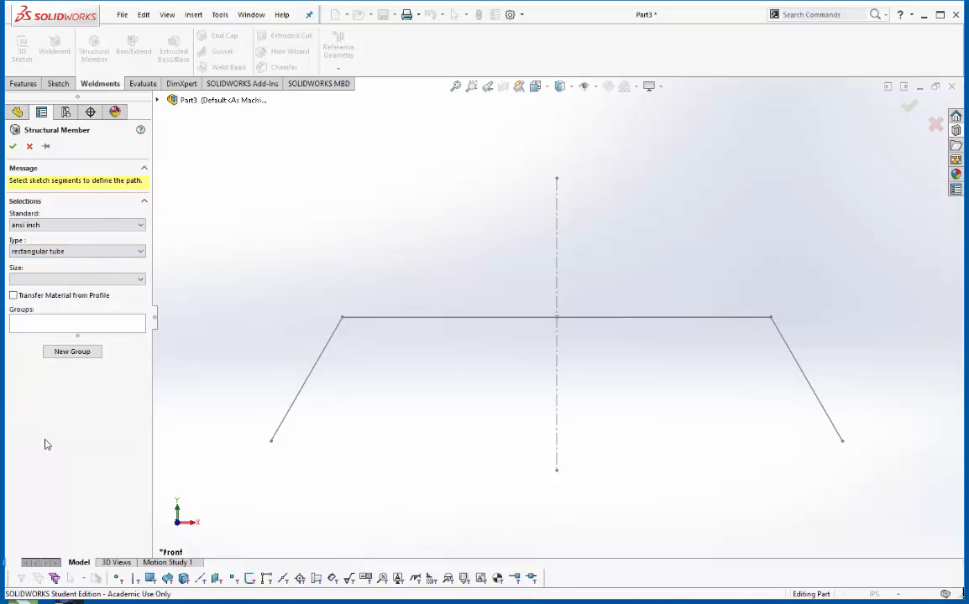
left_click(140, 280)
left_click(141, 280)
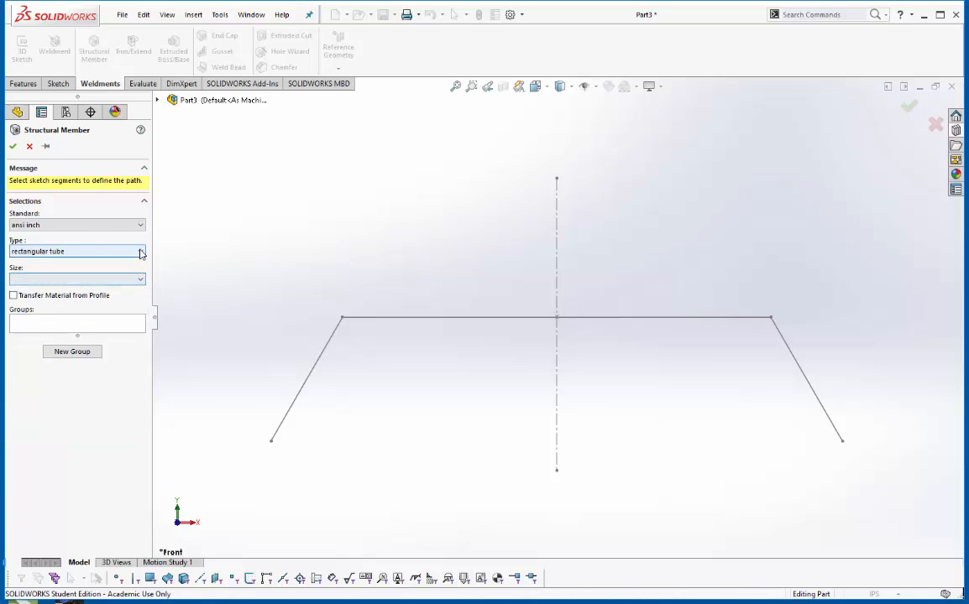
Set the profile type to Tube (rectangular) with size TR4x2x0.1875 and close the Structural Member command.
left_click(140, 252)
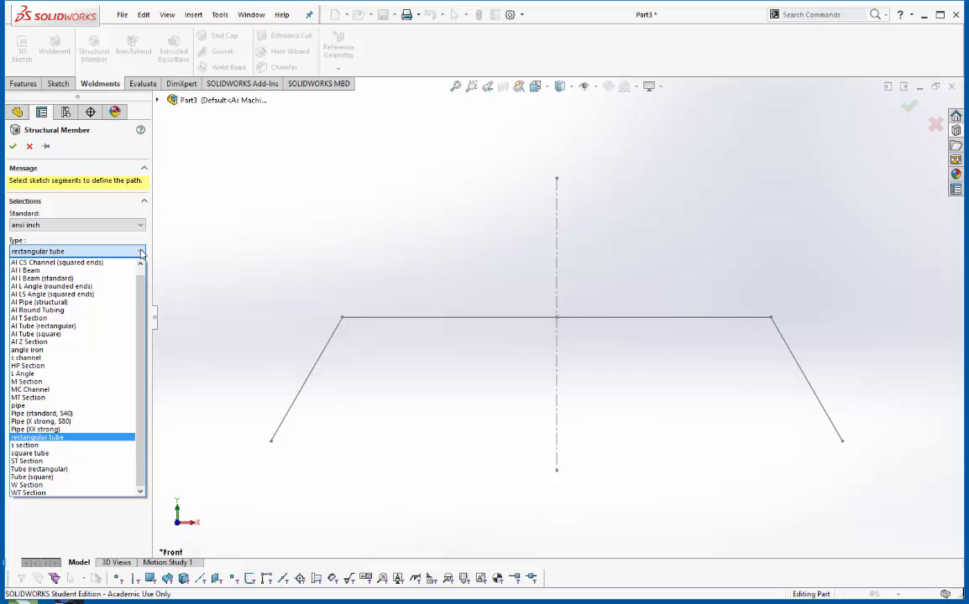
left_click(44, 470)
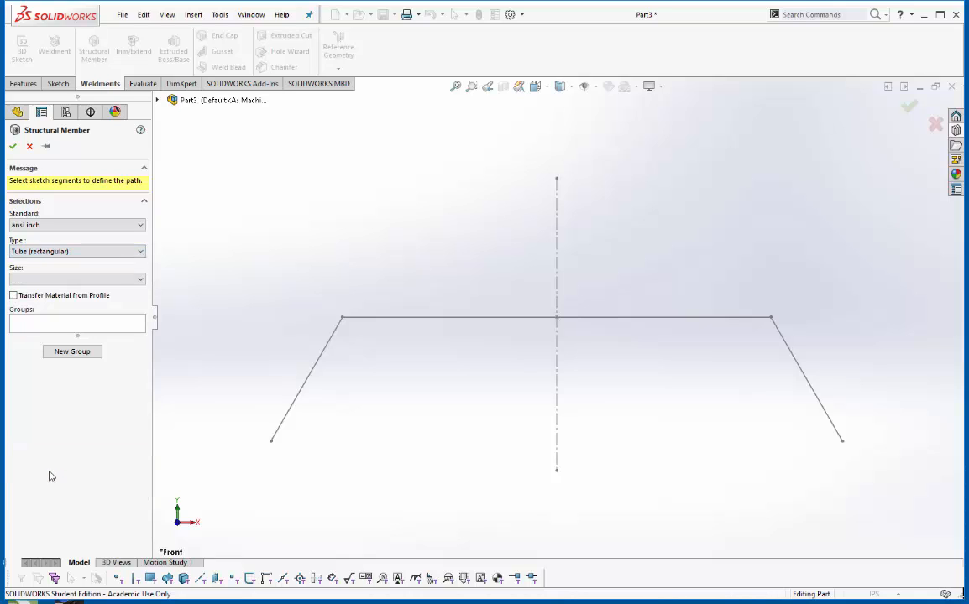
left_click(141, 280)
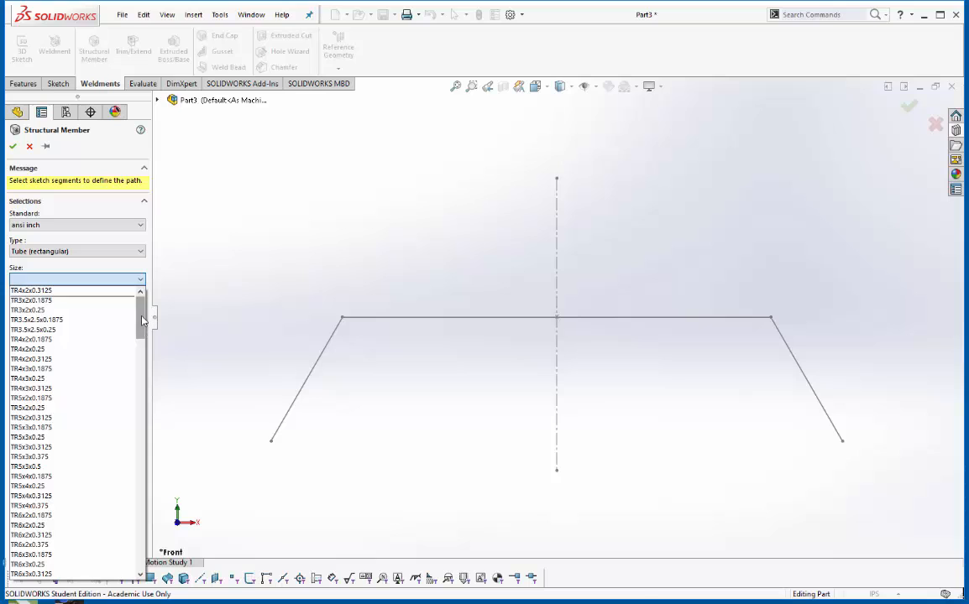
left_click_drag(141, 307, 98, 329)
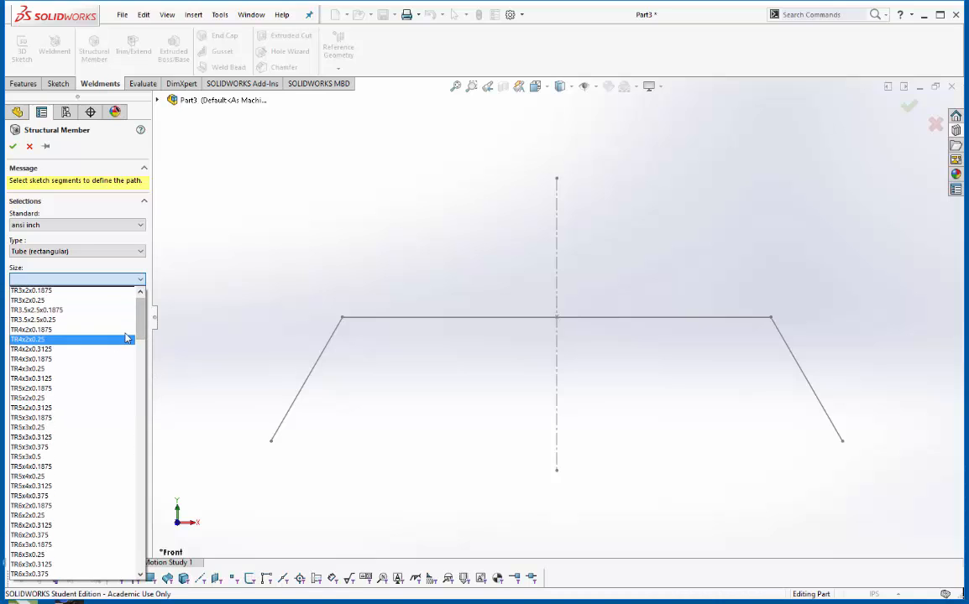
left_click(33, 330)
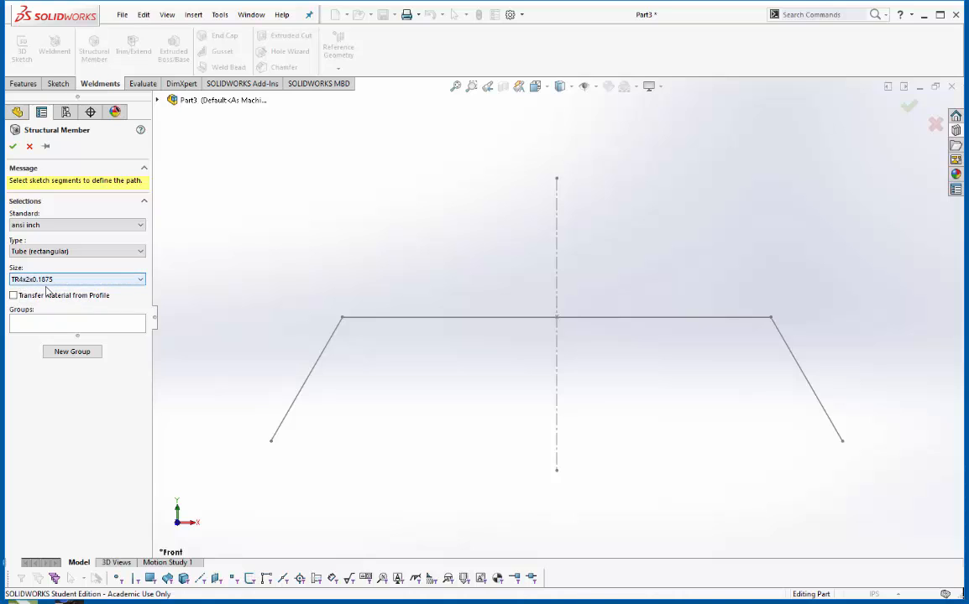
key("Escape")
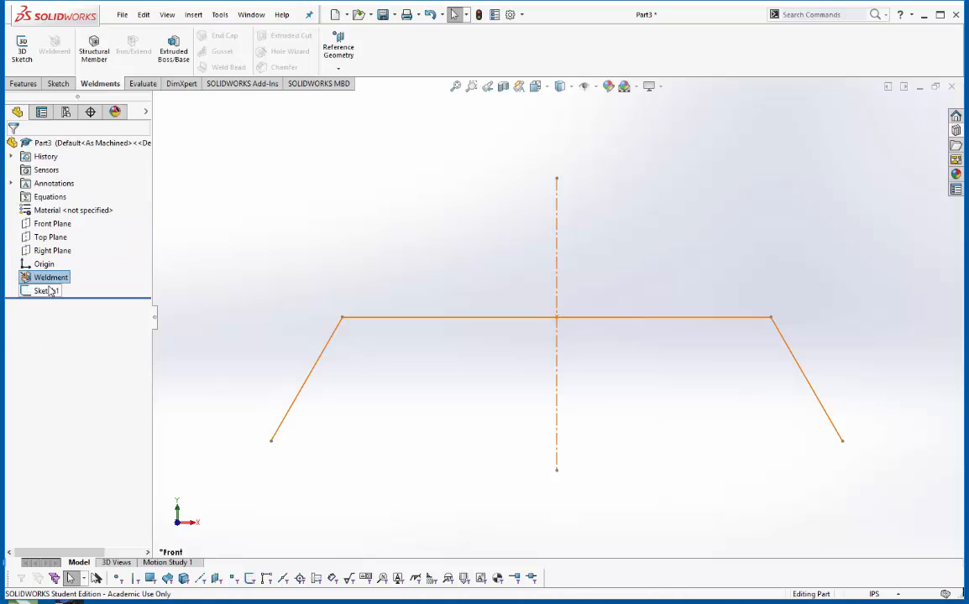
Restart the Structural Member command and select the left leg, horizontal line and right leg as one group's path segments.
key("Return")
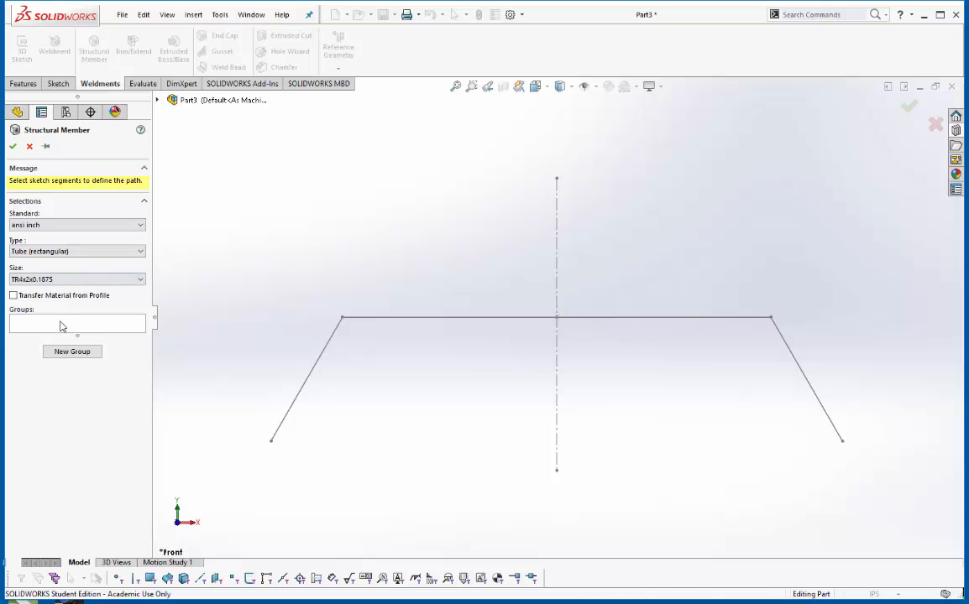
left_click(59, 327)
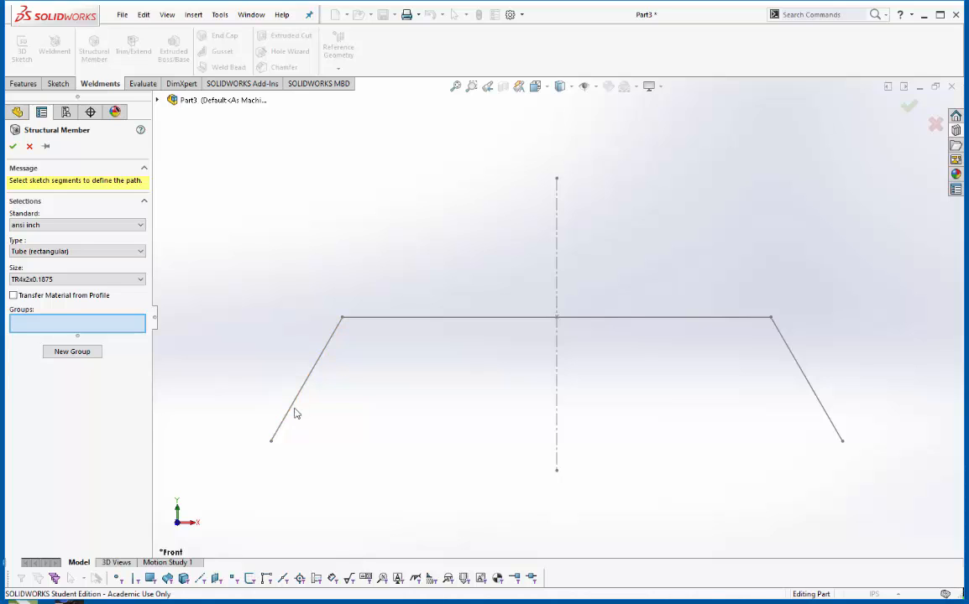
left_click(290, 411)
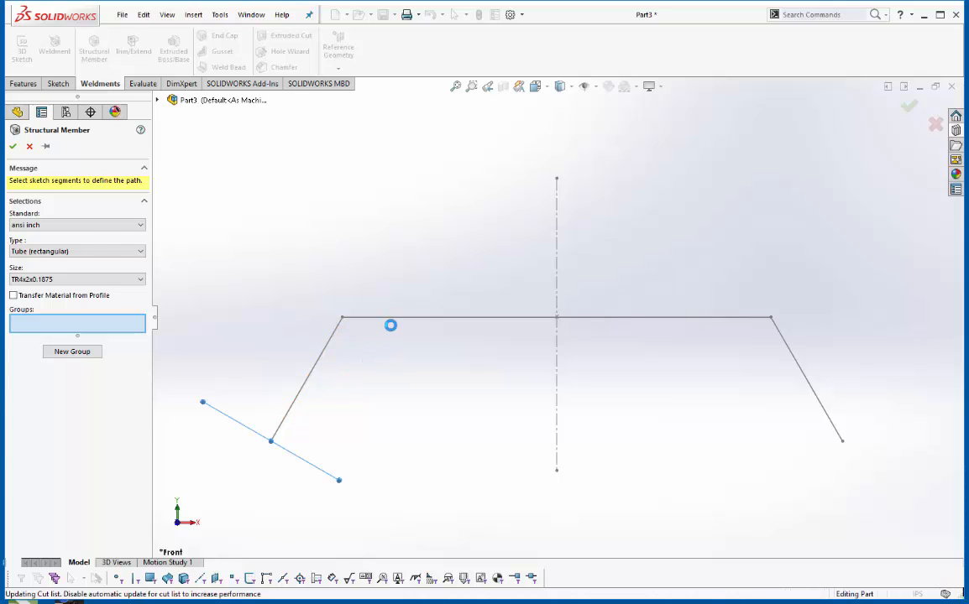
left_click(394, 323)
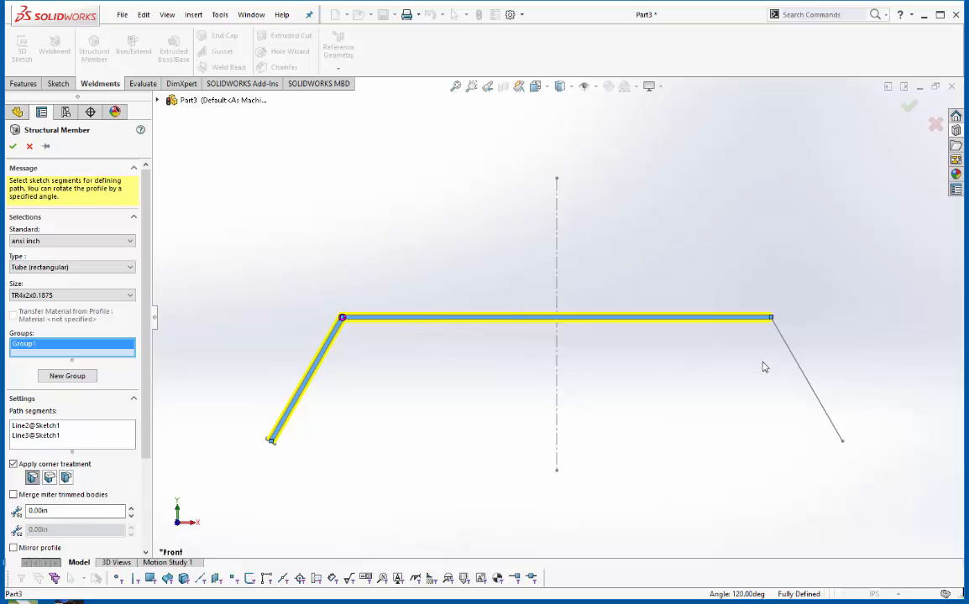
left_click(793, 361)
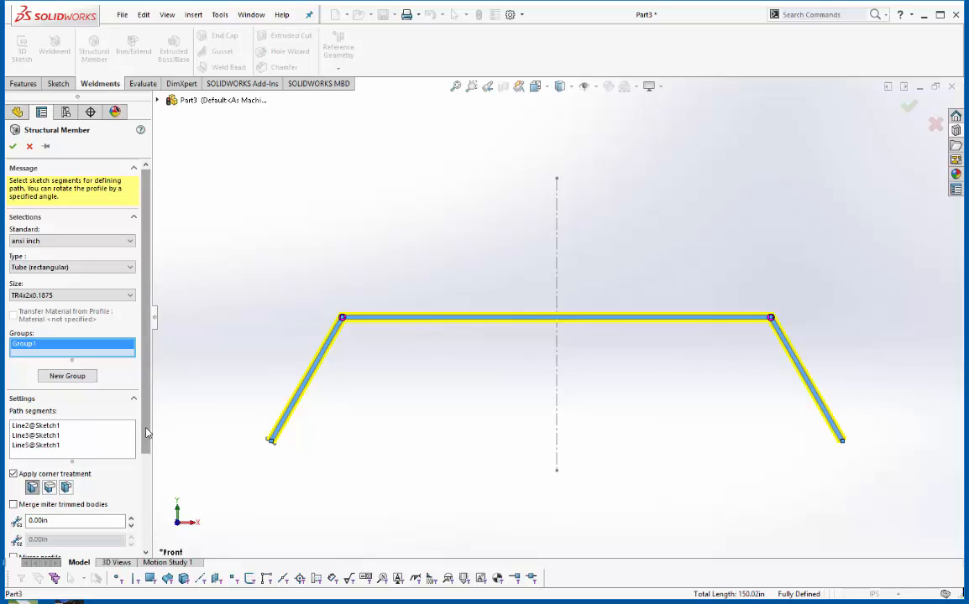
scroll(97, 409, "down", 3)
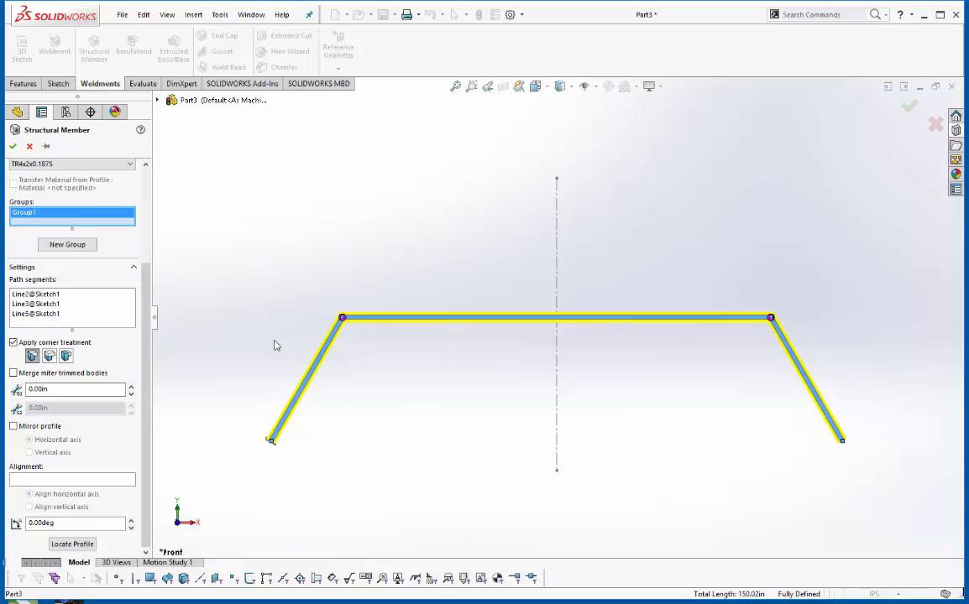
Set the tube profile's rotation angle to 90 degrees.
middle_click_drag(365, 416, 367, 325)
scroll(282, 445, "up", 1)
scroll(326, 410, "down", 9)
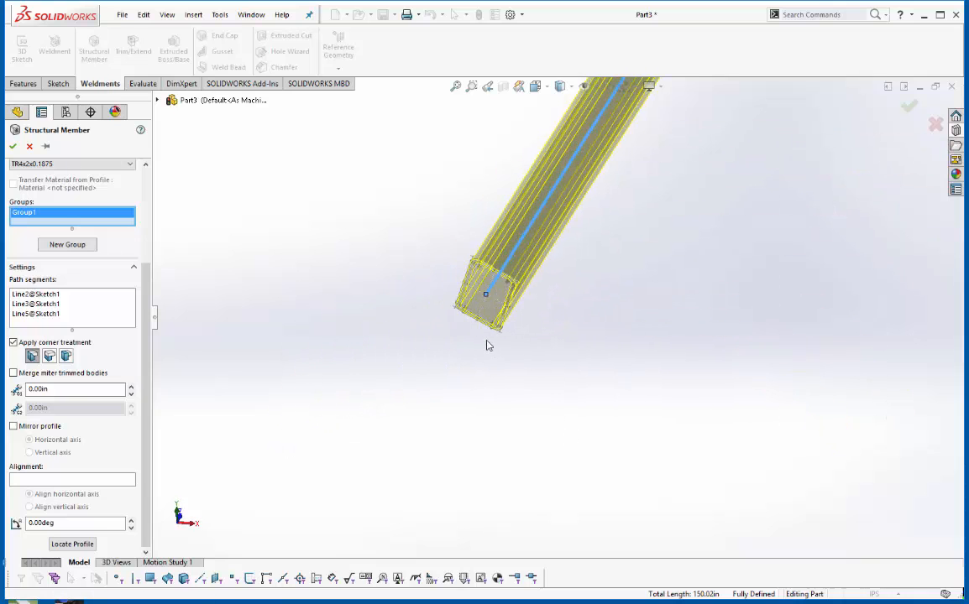
scroll(488, 340, "down", 5)
middle_click_drag(643, 333, 502, 364)
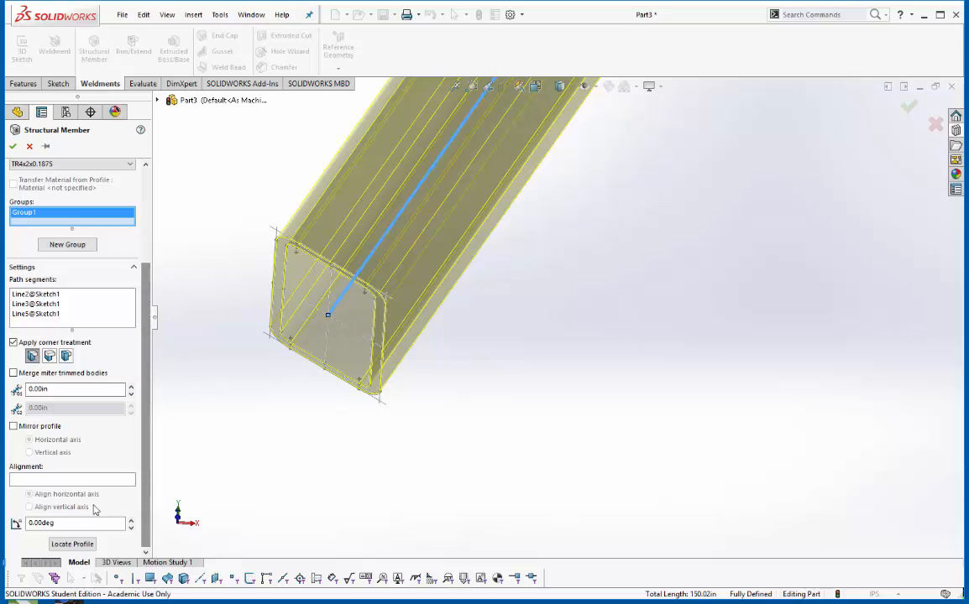
left_click_drag(63, 524, 15, 532)
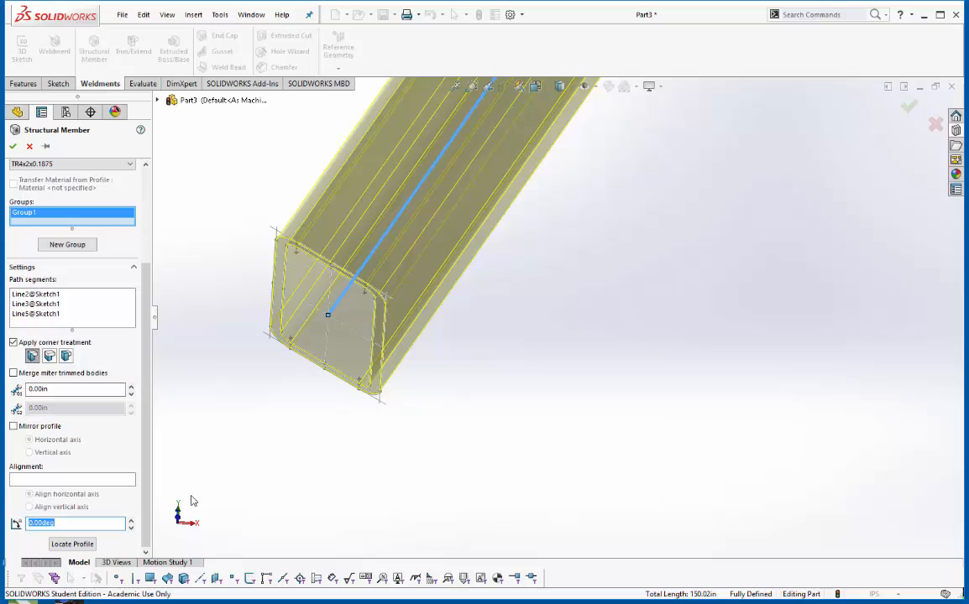
type("90")
key("Return")
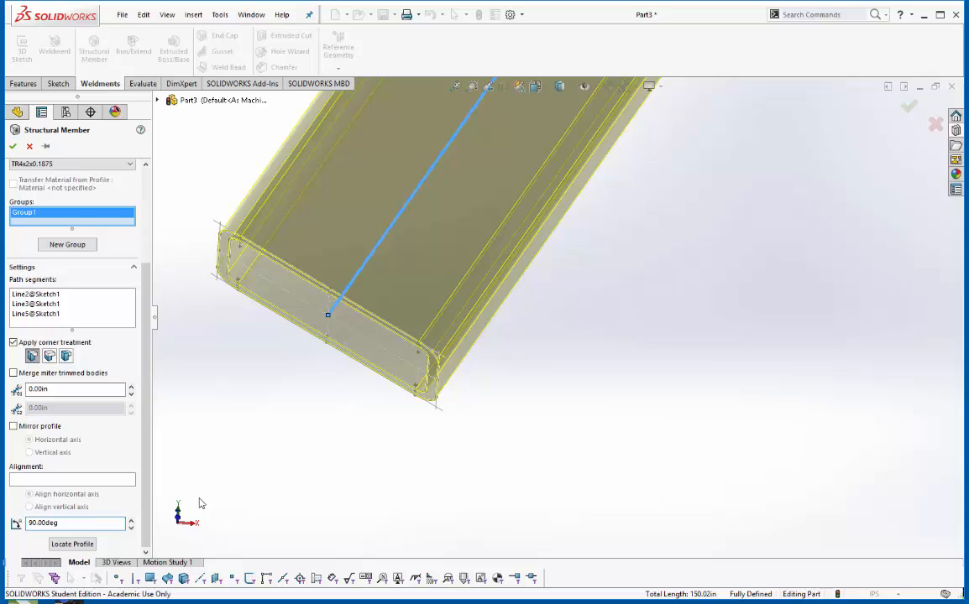
Relocate the profile's pierce point to the midpoint of its outer short side and accept the structural member.
left_click(75, 545)
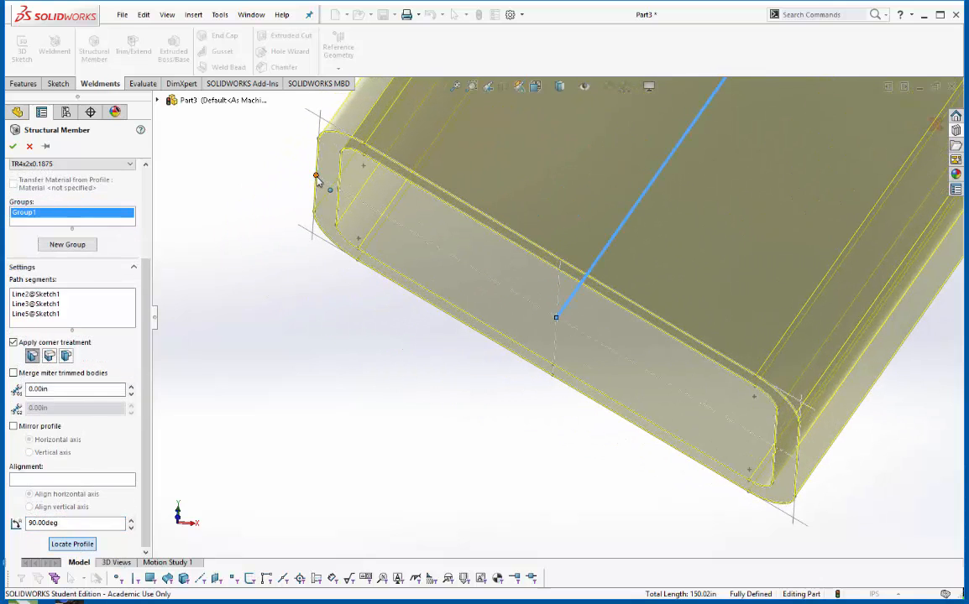
left_click(316, 177)
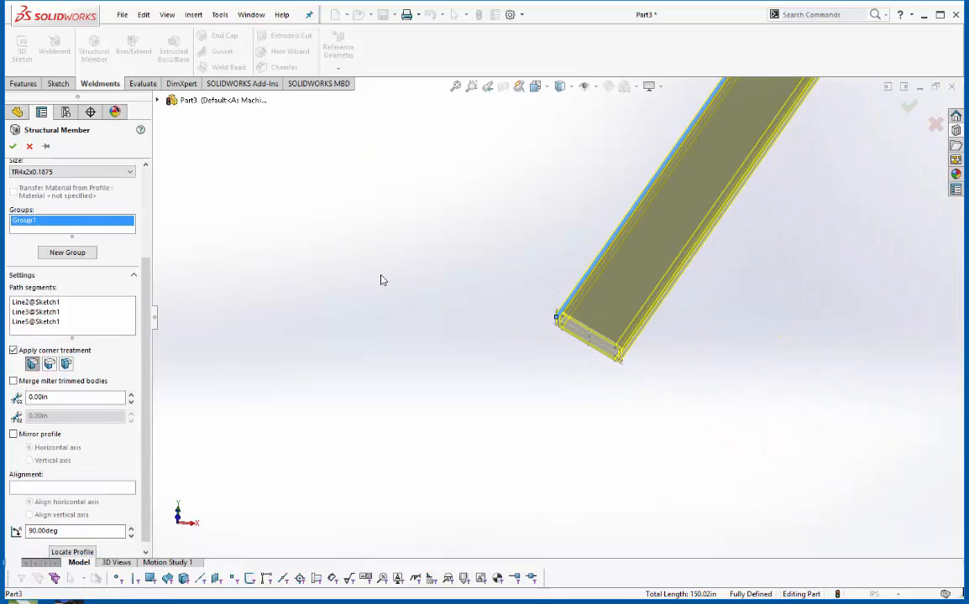
left_click(12, 146)
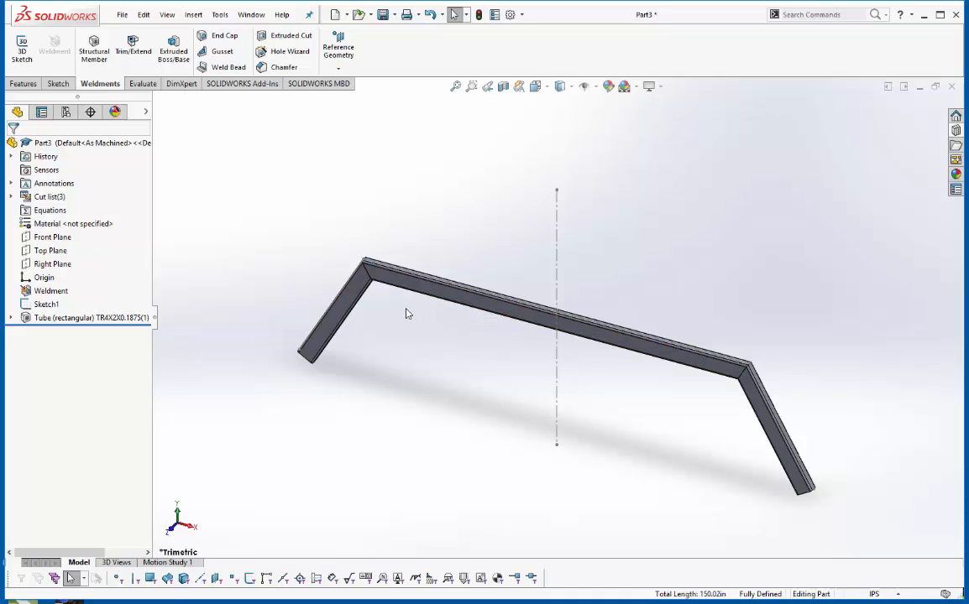
Switch to the front view and start a new sketch on the Front Plane.
left_click(535, 85)
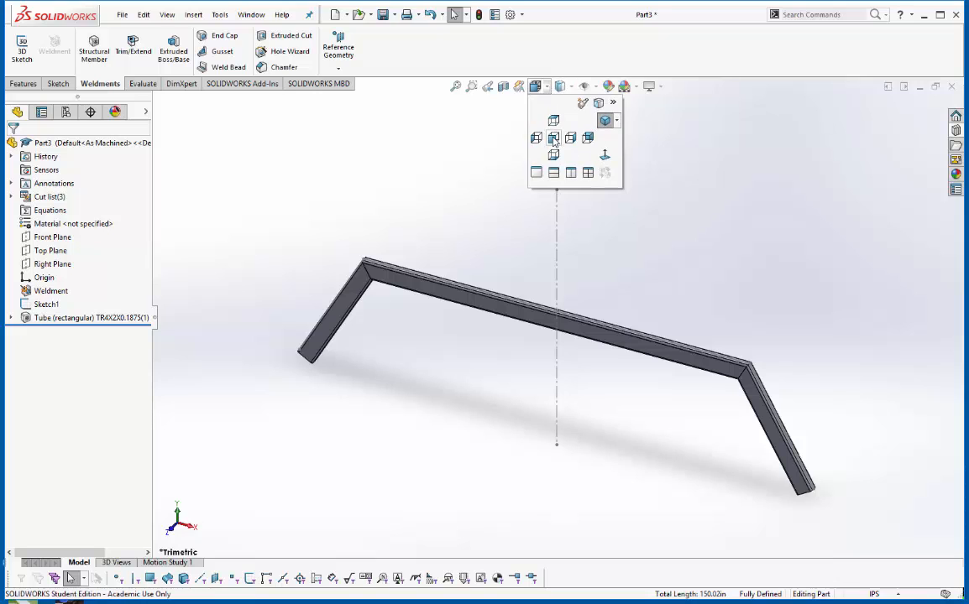
left_click(554, 139)
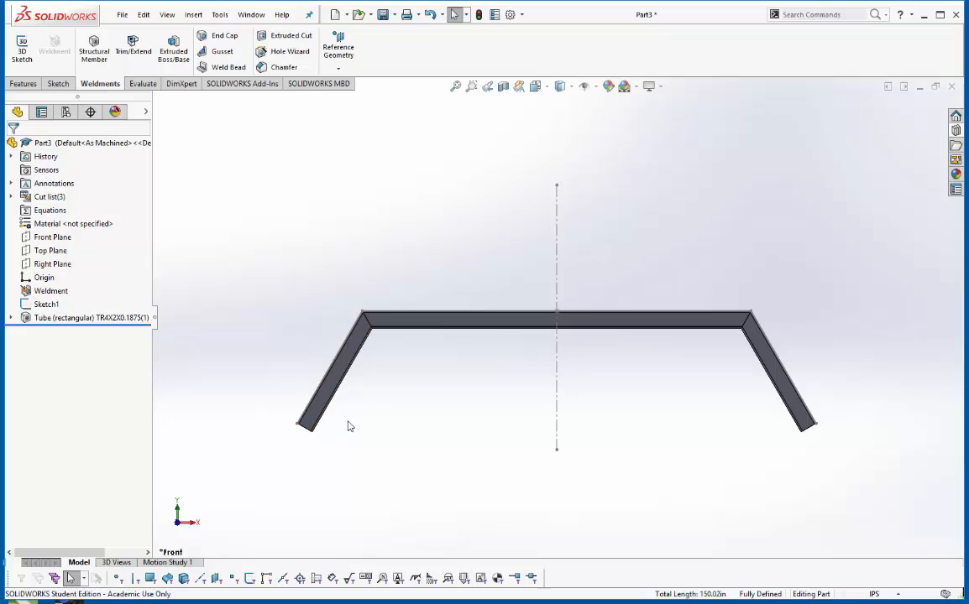
left_click(60, 86)
left_click(25, 52)
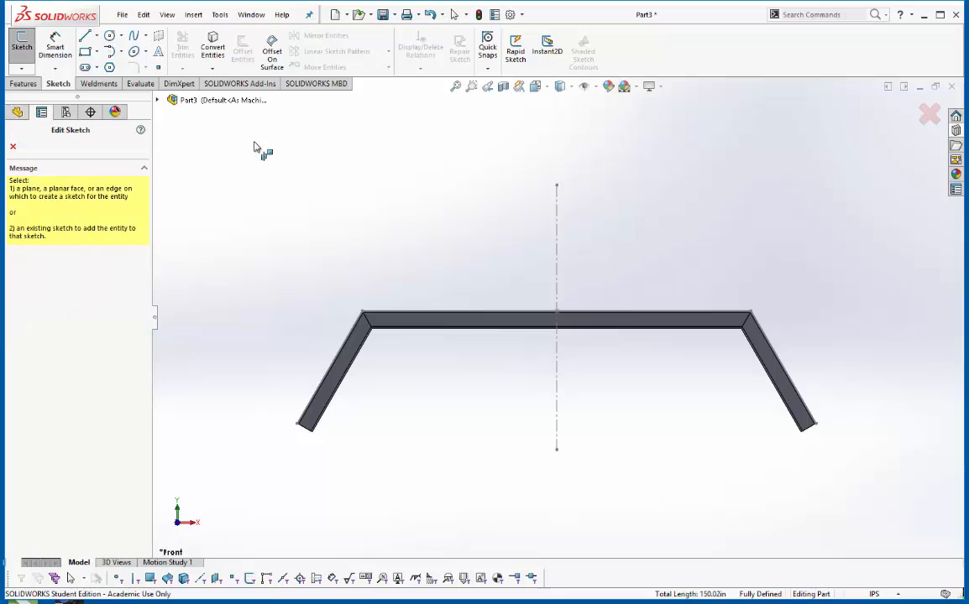
left_click(158, 99)
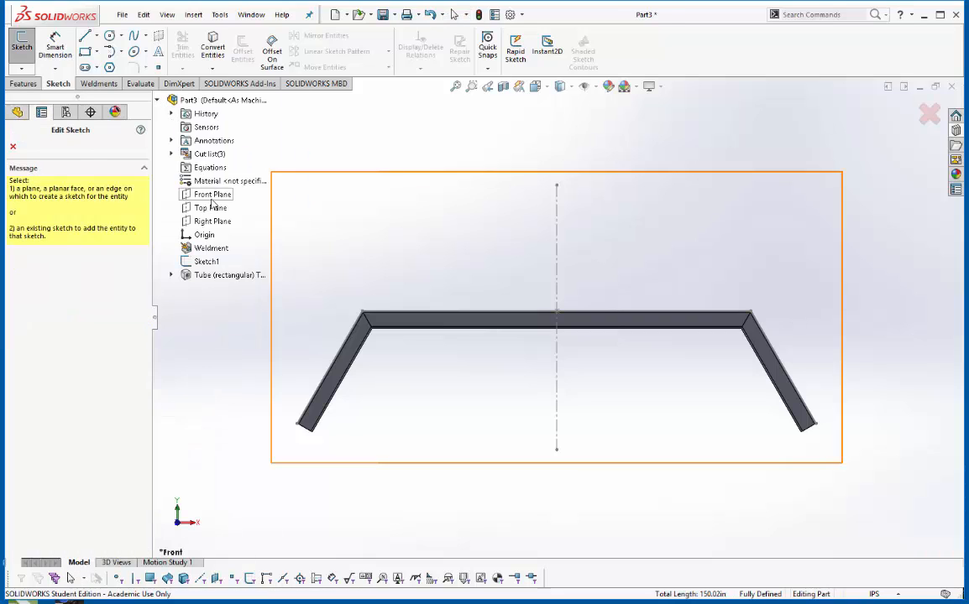
left_click(197, 193)
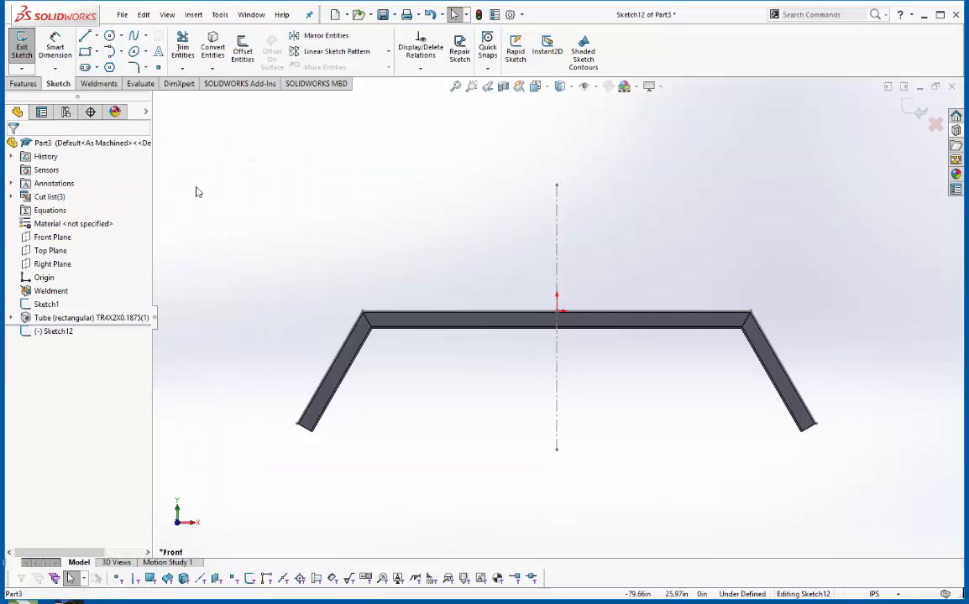
Sketch a corner rectangle about 117.02 in wide and 8.05 in high, starting at the left leg's outer lower endpoint.
left_click(87, 55)
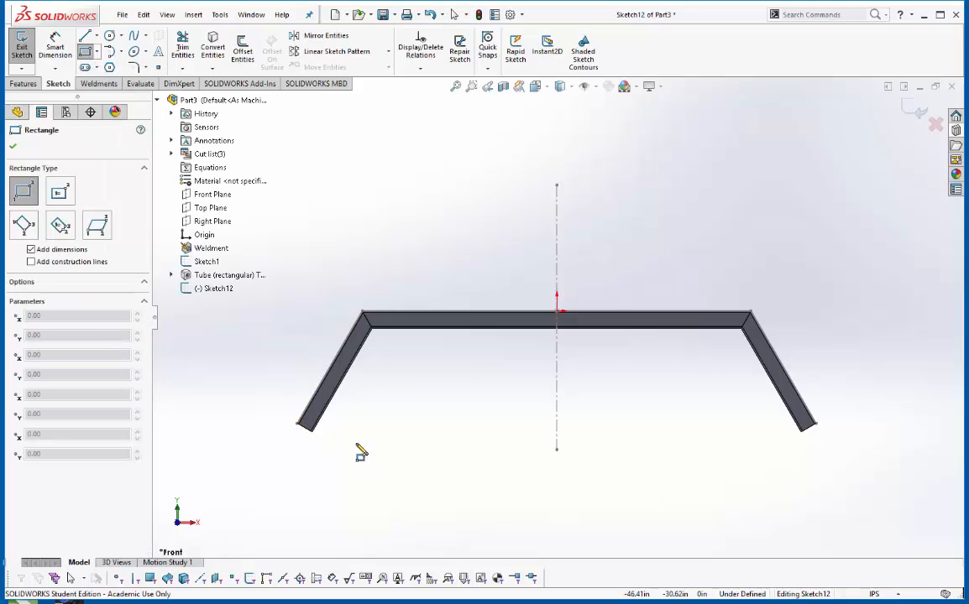
scroll(315, 428, "down", 2)
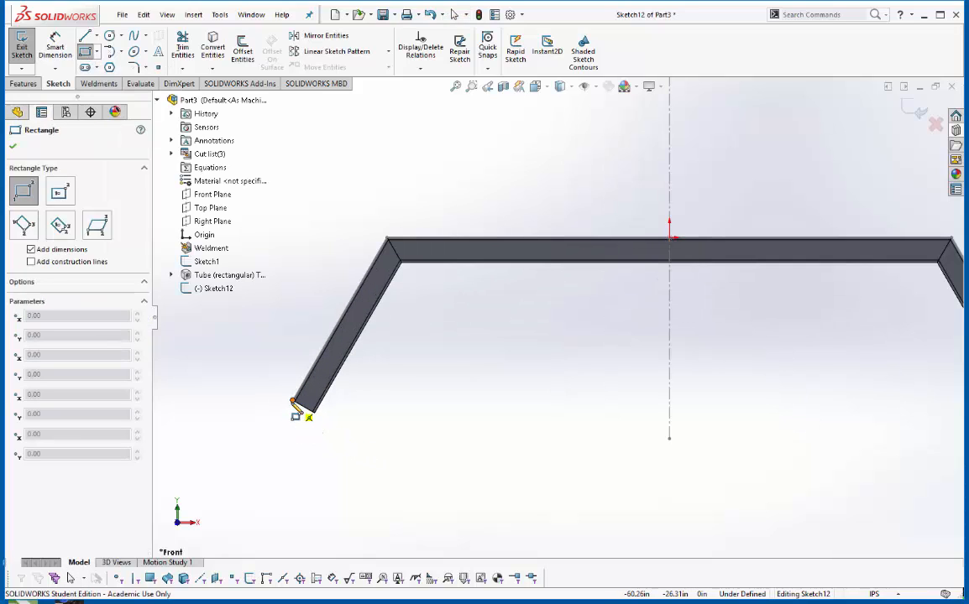
left_click(293, 403)
scroll(392, 385, "up", 2)
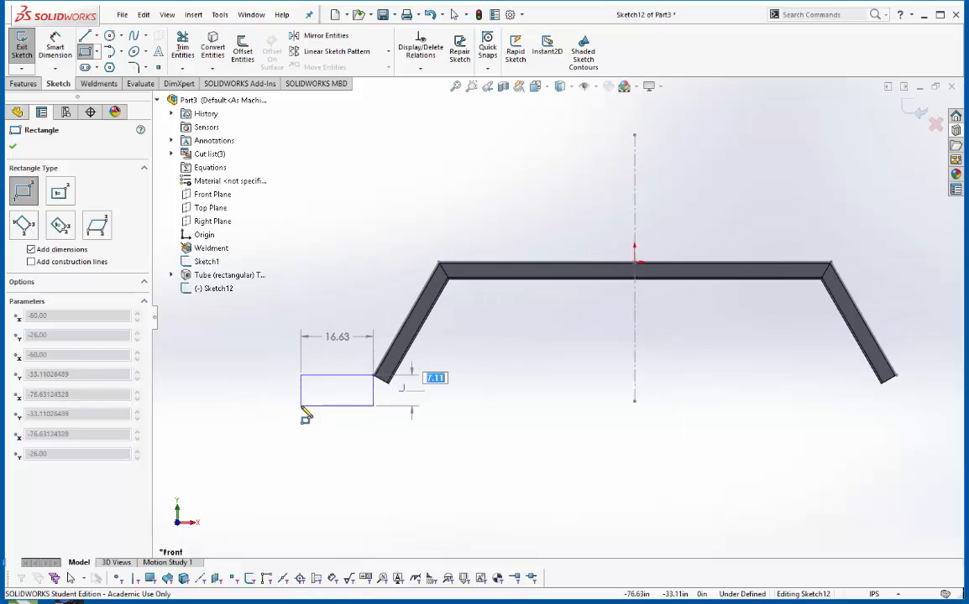
scroll(432, 370, "down", 4)
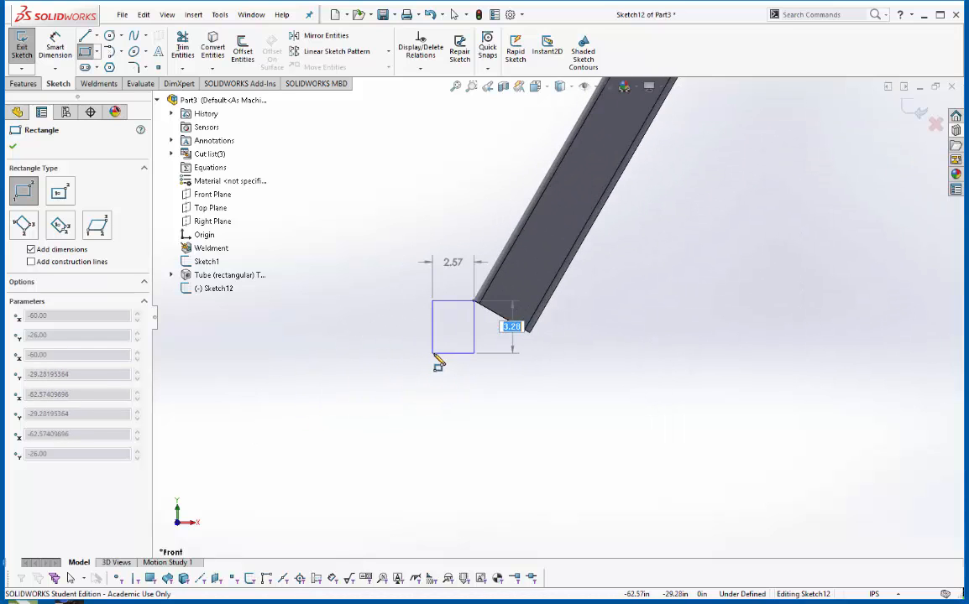
middle_click_drag(548, 388, 740, 408)
scroll(815, 390, "up", 3)
scroll(740, 388, "down", 4)
scroll(611, 372, "down", 6)
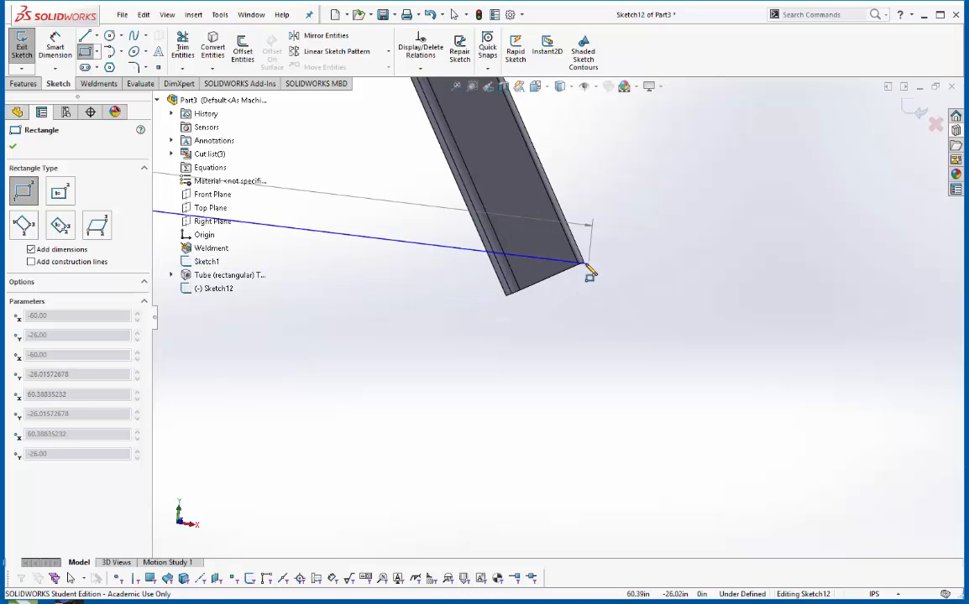
left_click(548, 91)
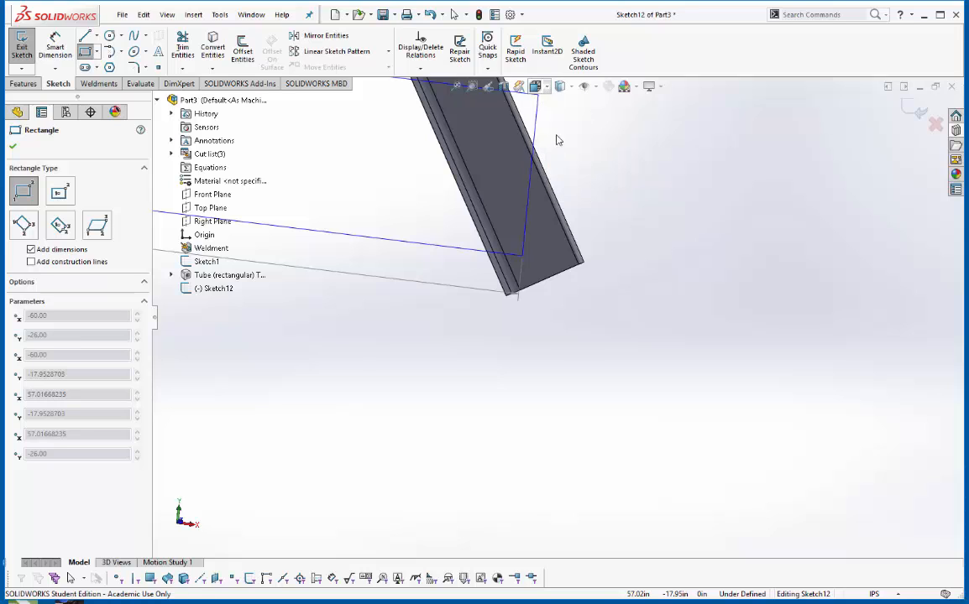
left_click(641, 255)
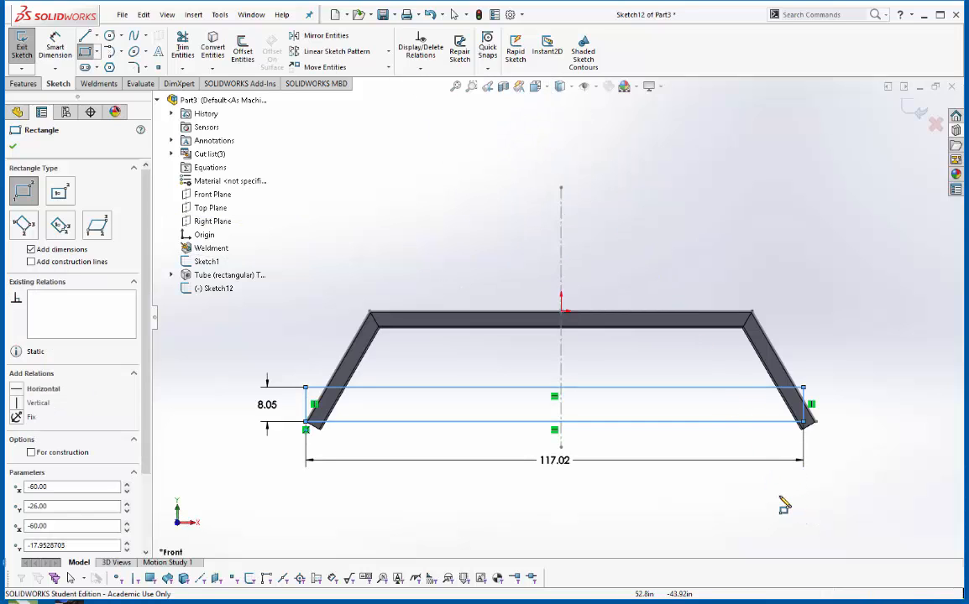
key("Escape")
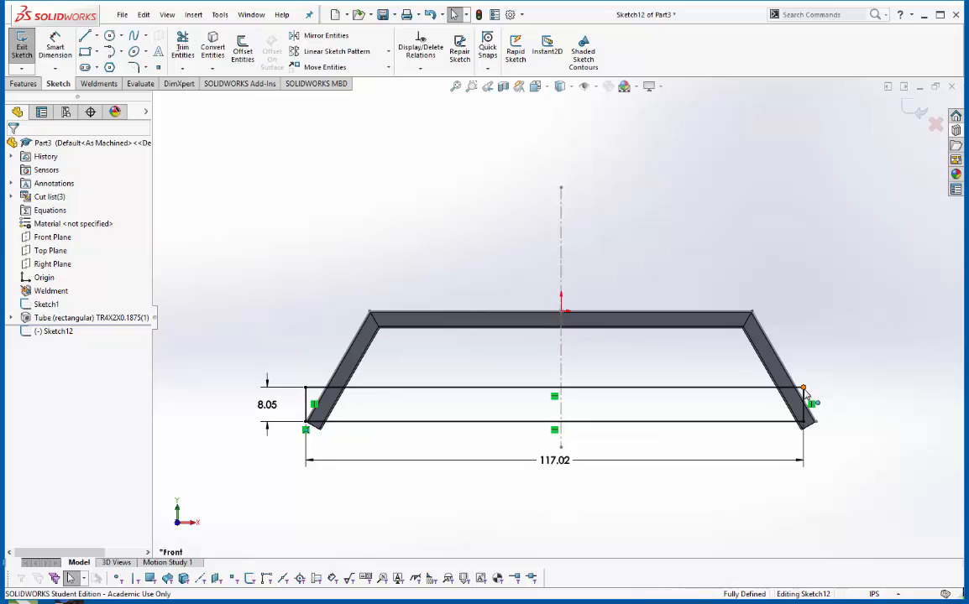
Try a coincident relation between the rectangle's upper right corner and the right leg's outer endpoint, and delete that relation.
left_click(821, 423)
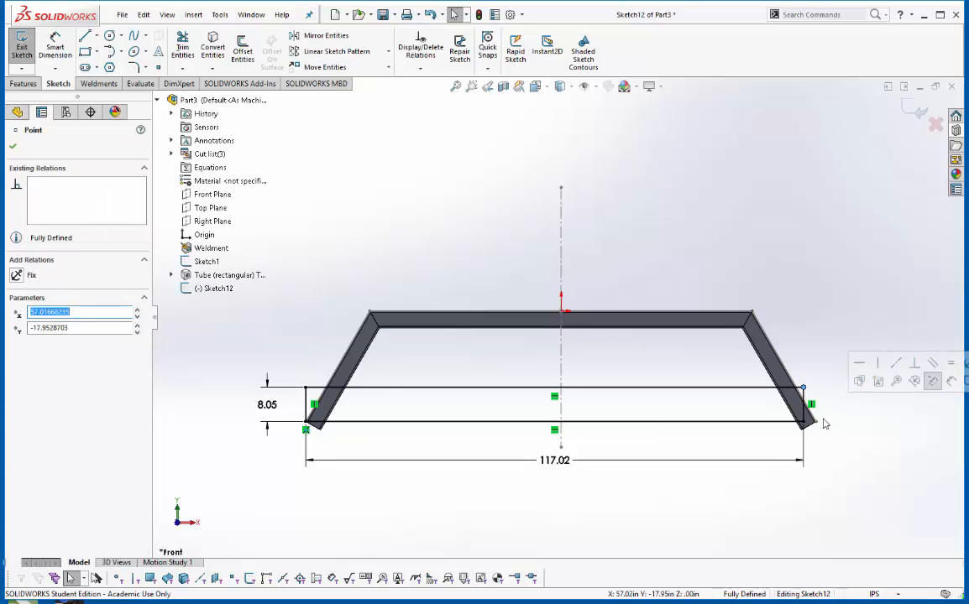
left_click(813, 423, "ctrl")
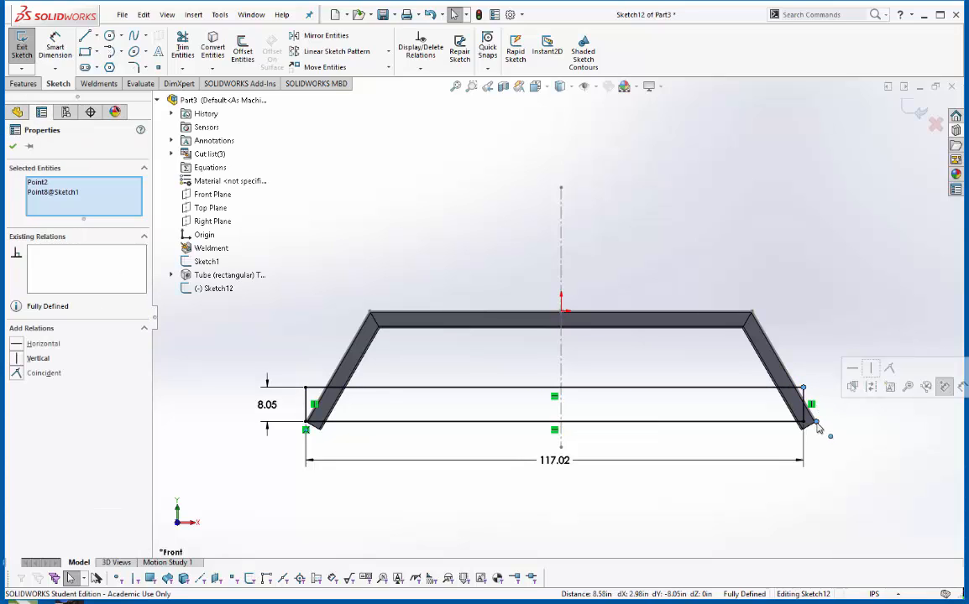
left_click(36, 372)
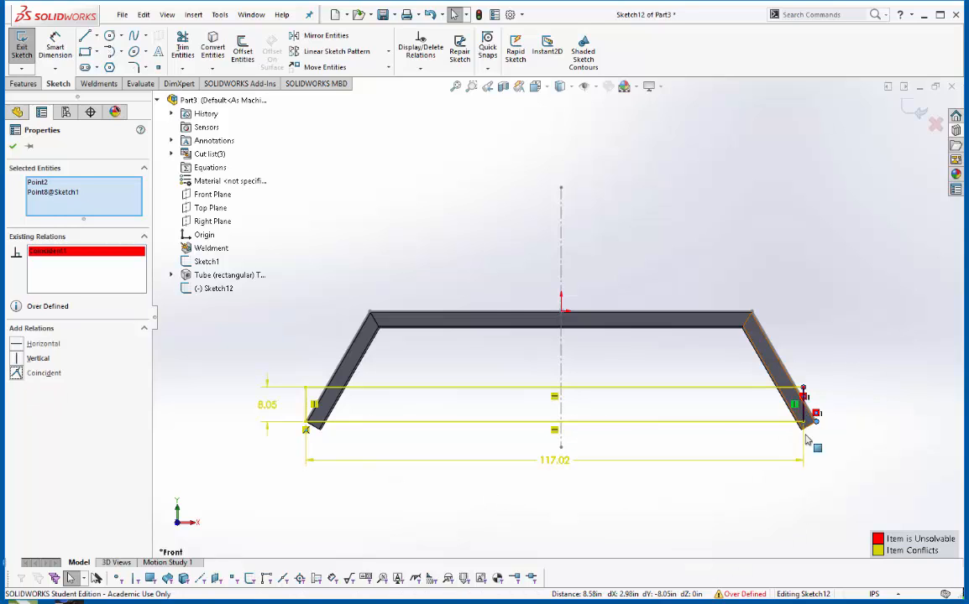
scroll(808, 442, "down", 3)
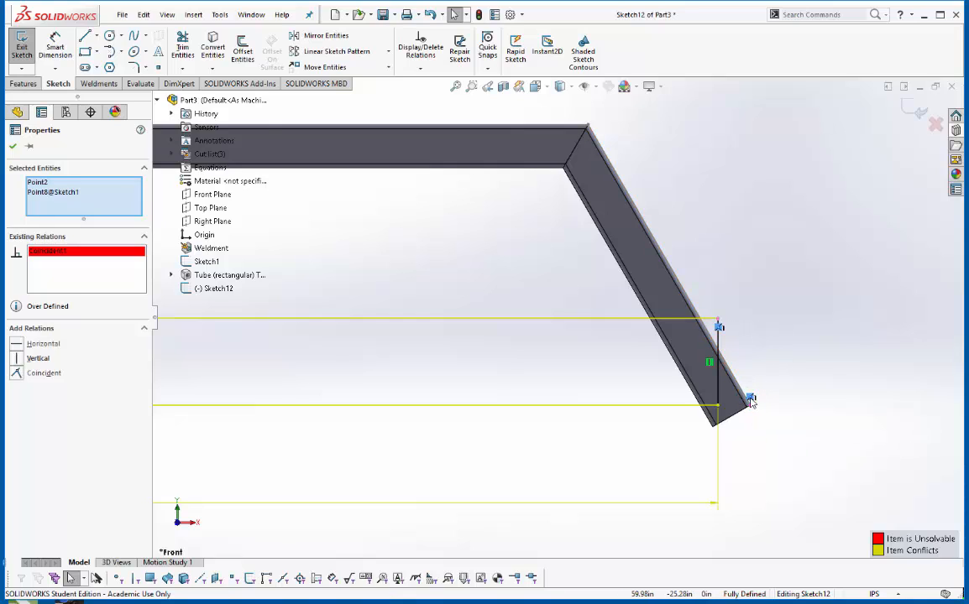
key("Delete")
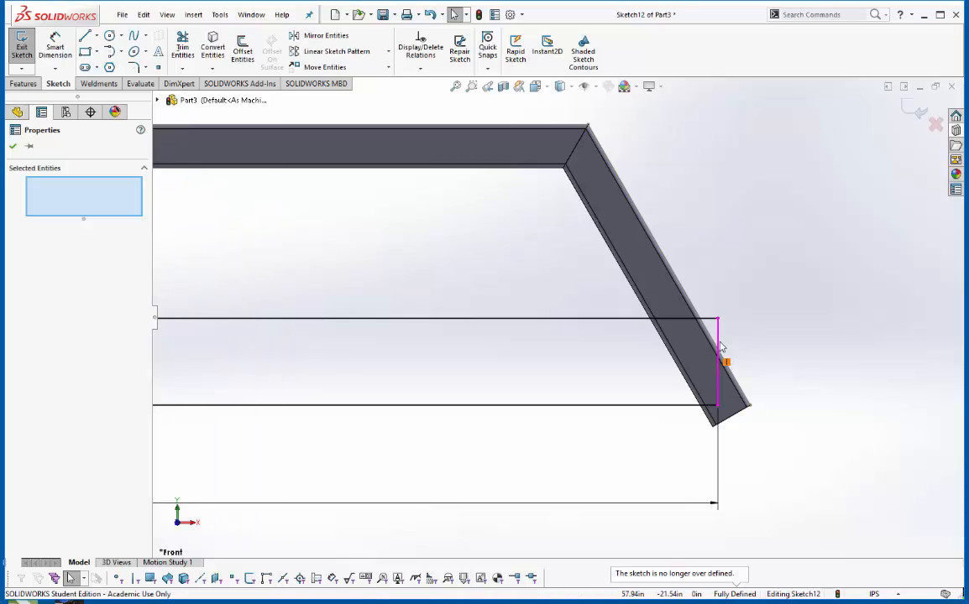
Delete the rectangle's height and width dimensions.
scroll(712, 335, "up", 4)
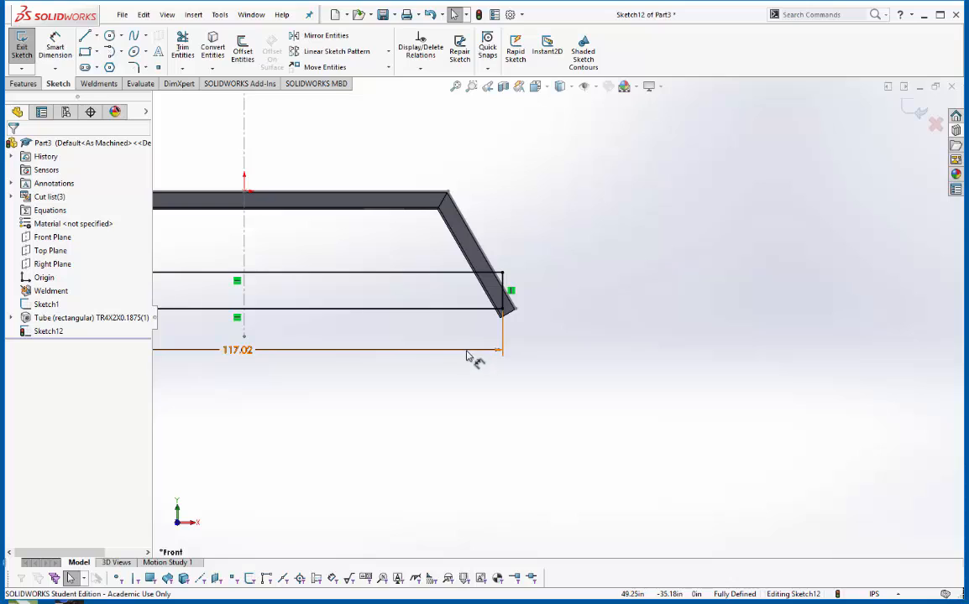
scroll(395, 355, "up", 4)
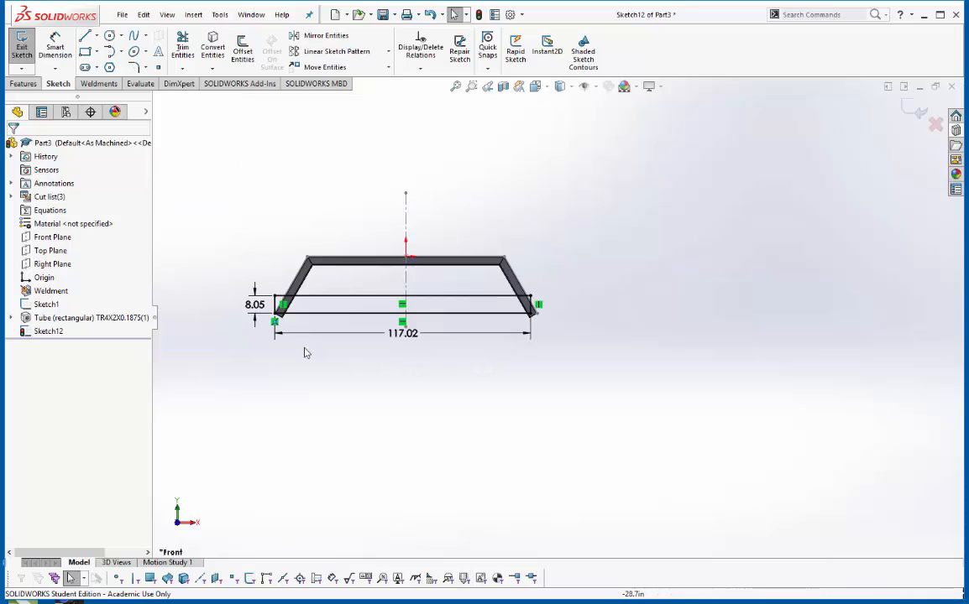
scroll(305, 353, "down", 4)
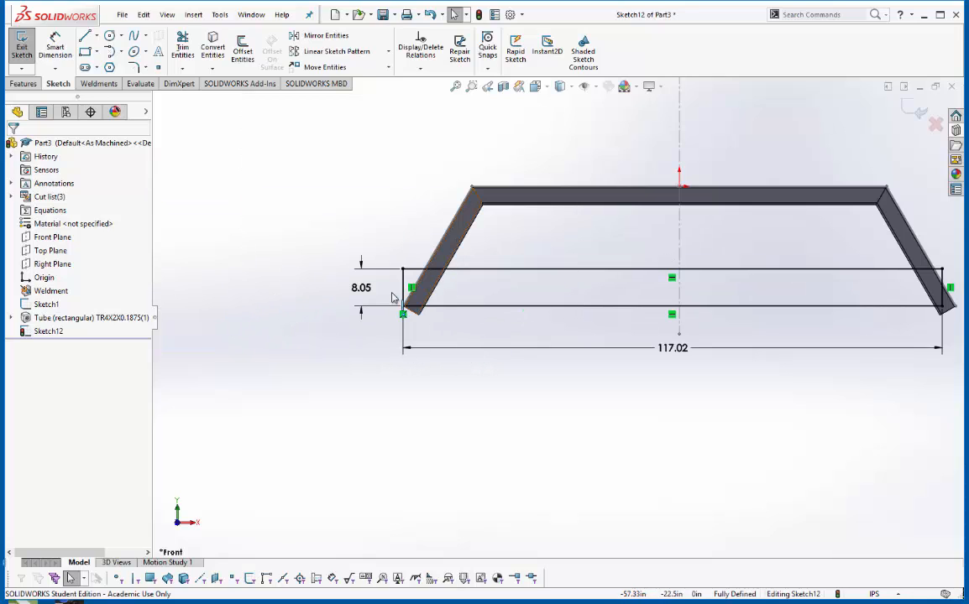
left_click(362, 288)
key("Delete")
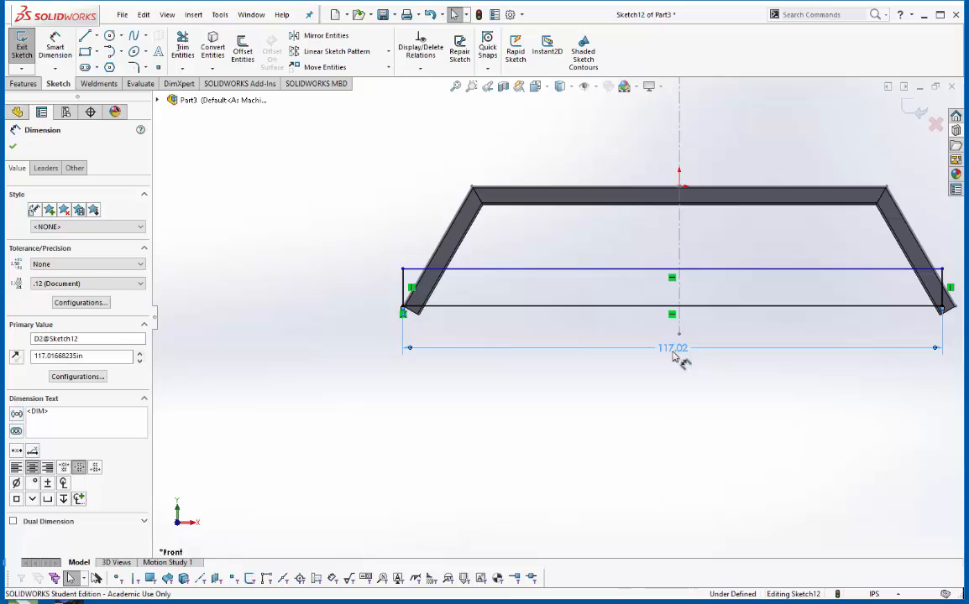
key("Escape")
Try again to make the rectangle's upper right corner coincident with the right leg's outer lower endpoint.
scroll(876, 316, "down", 2)
scroll(906, 315, "down", 3)
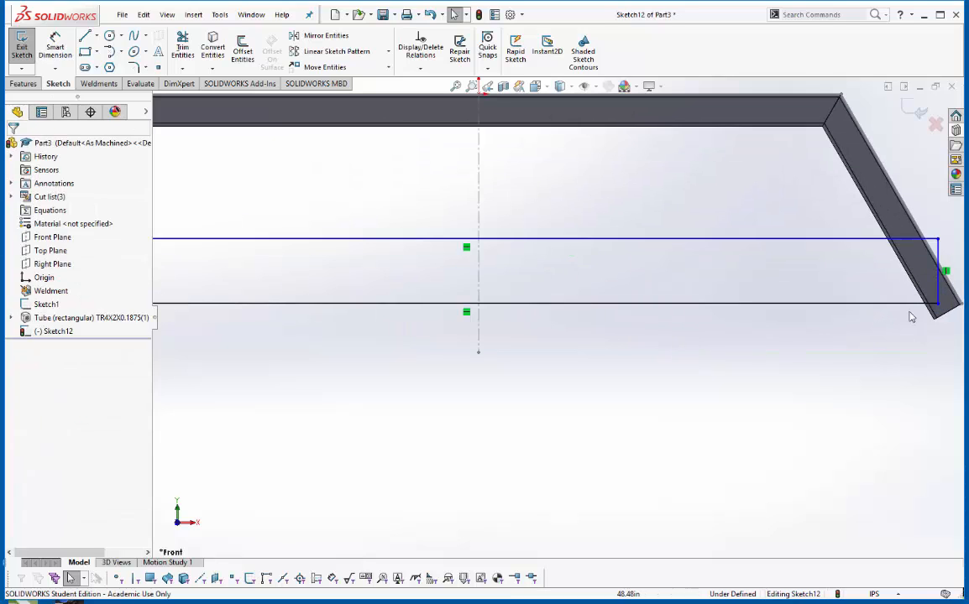
scroll(936, 314, "up", 1)
scroll(833, 325, "up", 1)
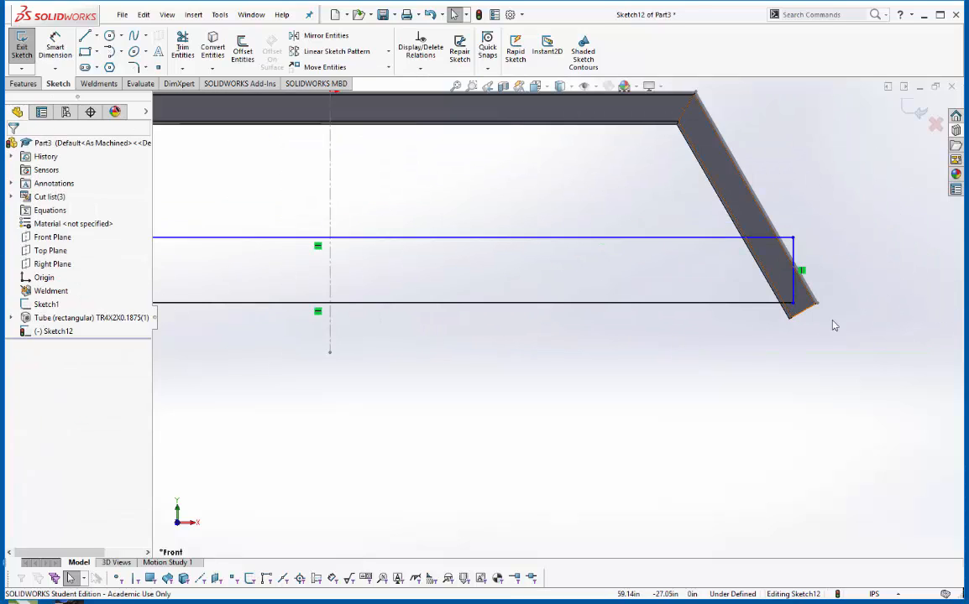
scroll(826, 304, "down", 2)
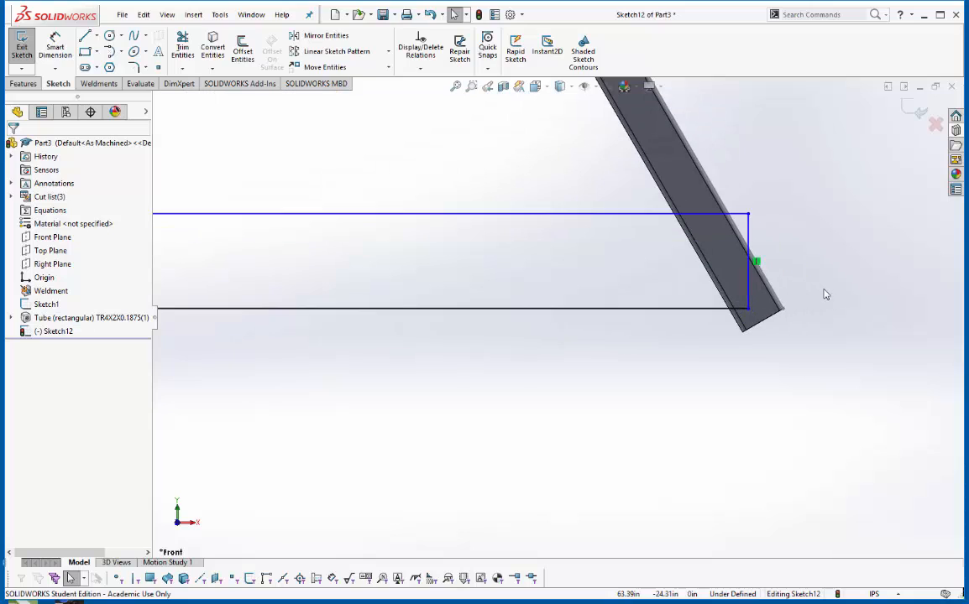
left_click(748, 215)
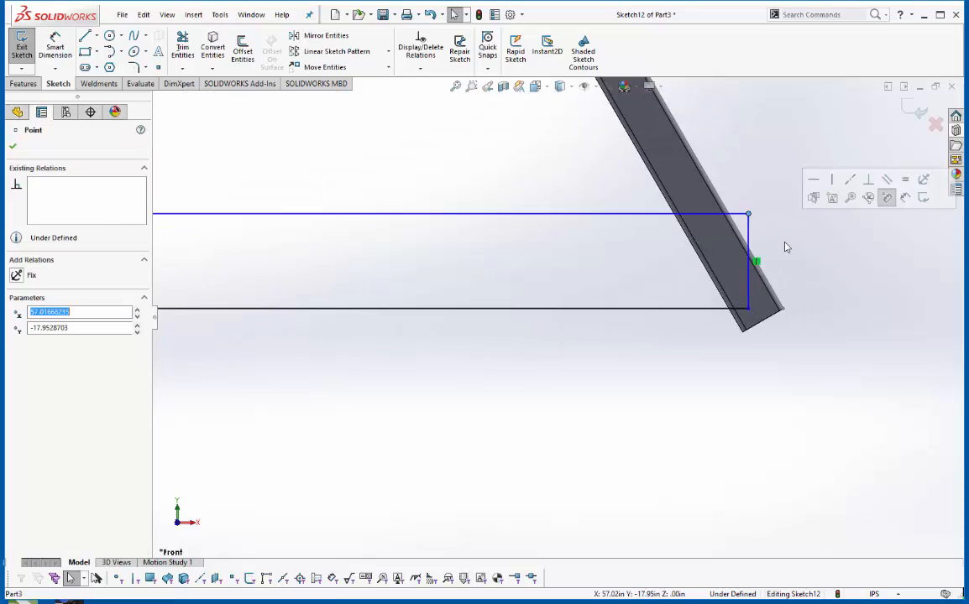
left_click(784, 310, "ctrl")
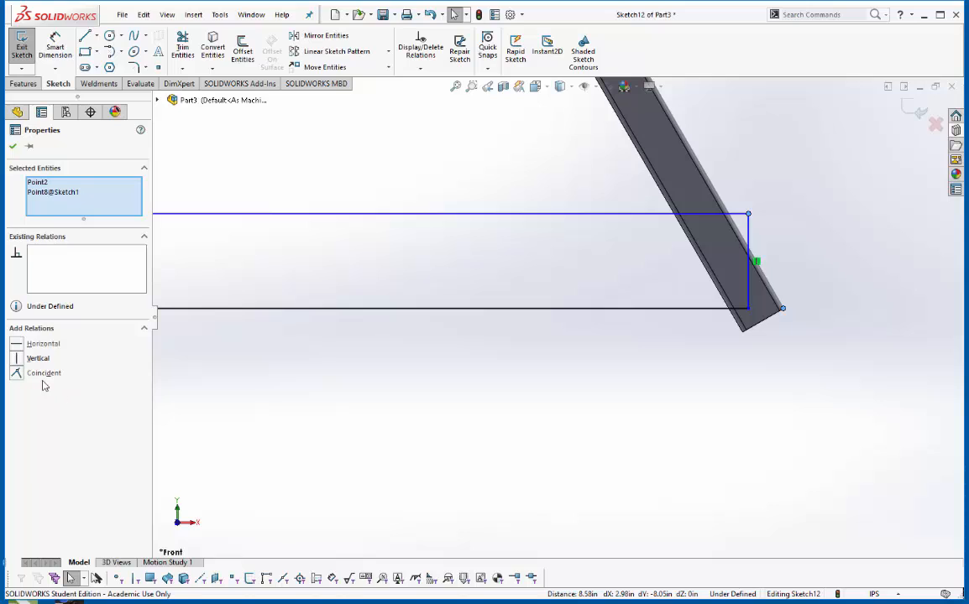
left_click(42, 373)
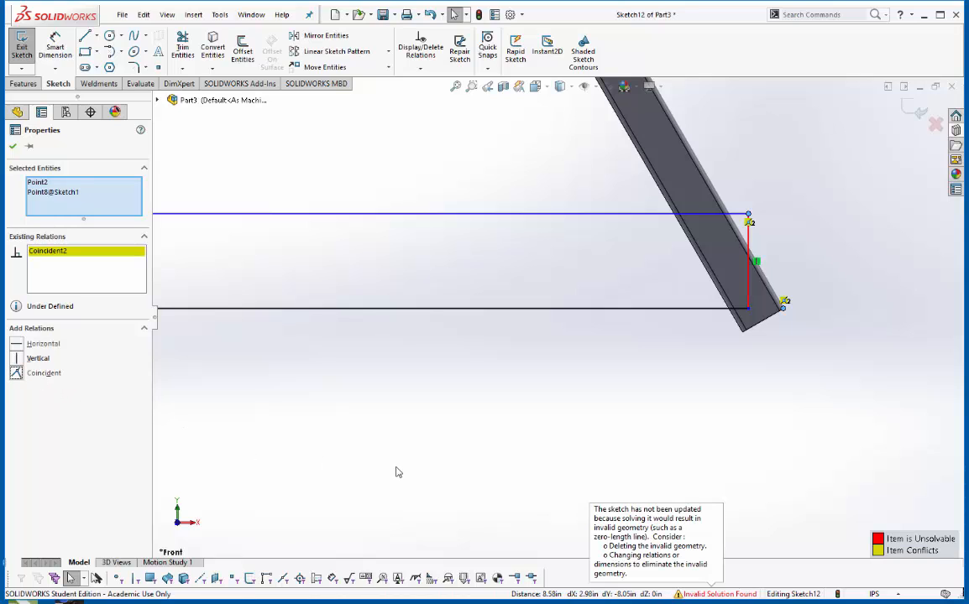
Attach the rectangle's upper right corner to the right leg's outer lower endpoint and move its lower edge level with the leg's lowest corner.
scroll(614, 314, "up", 3)
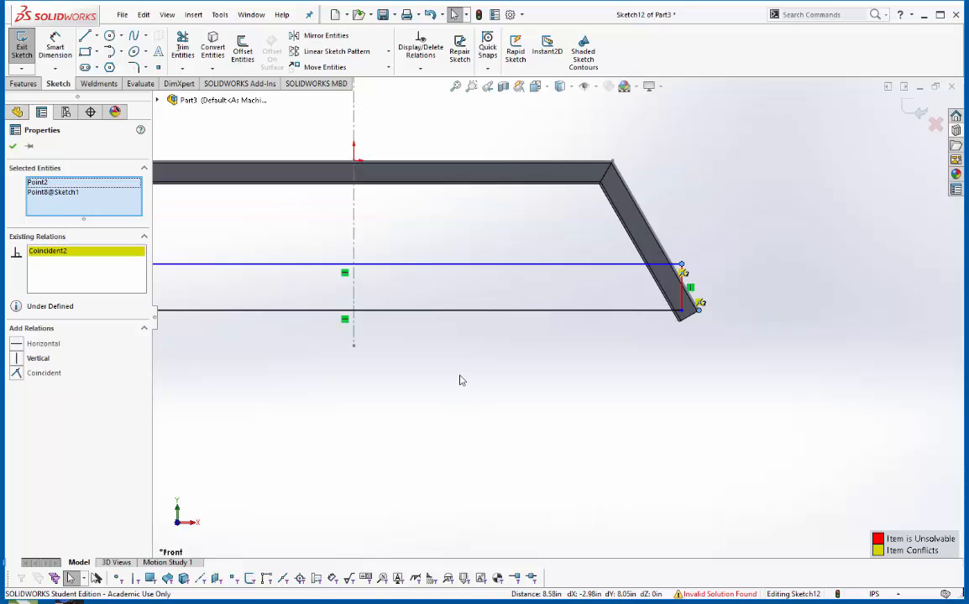
left_click(721, 282)
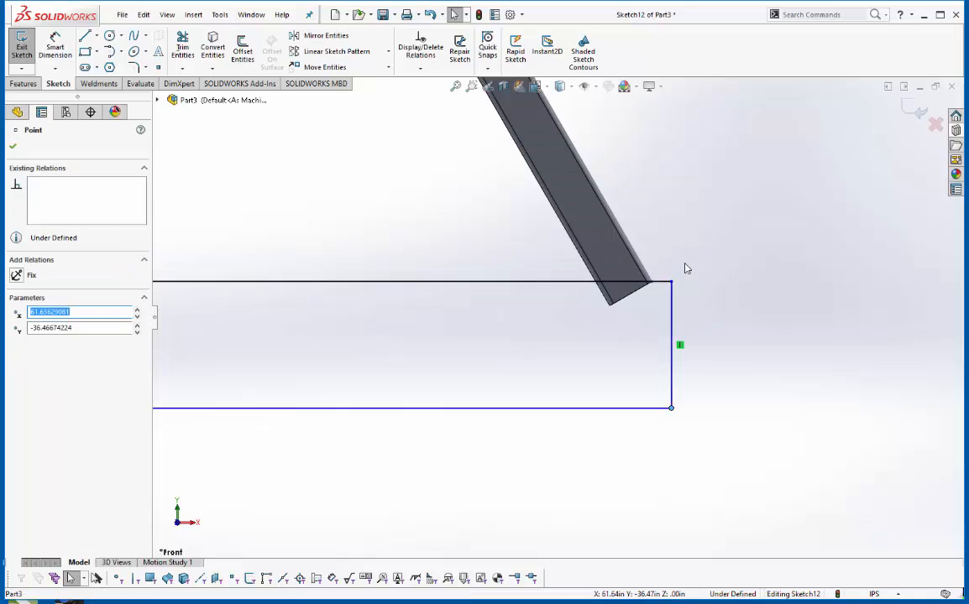
left_click_drag(670, 283, 651, 283)
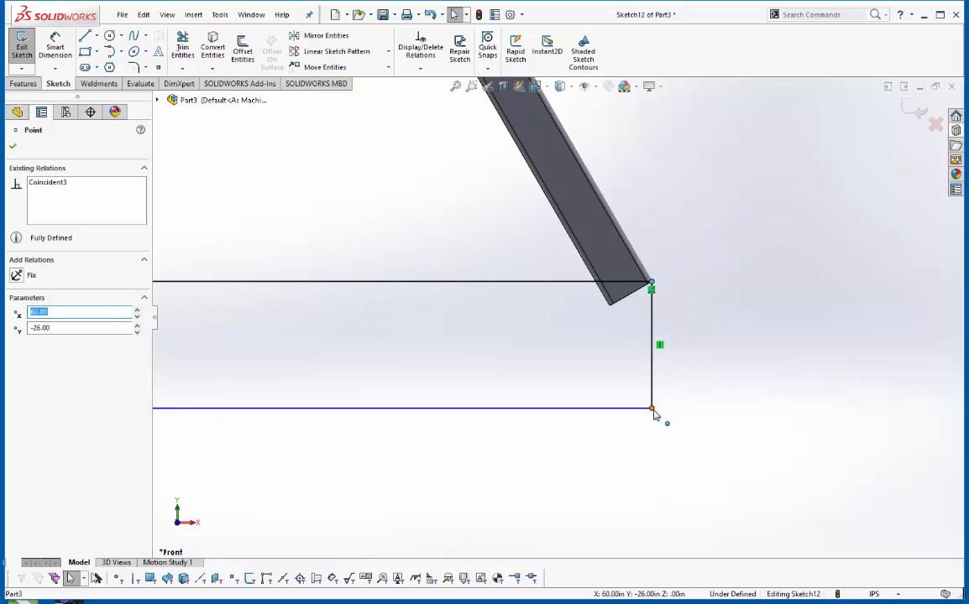
left_click_drag(654, 415, 612, 312)
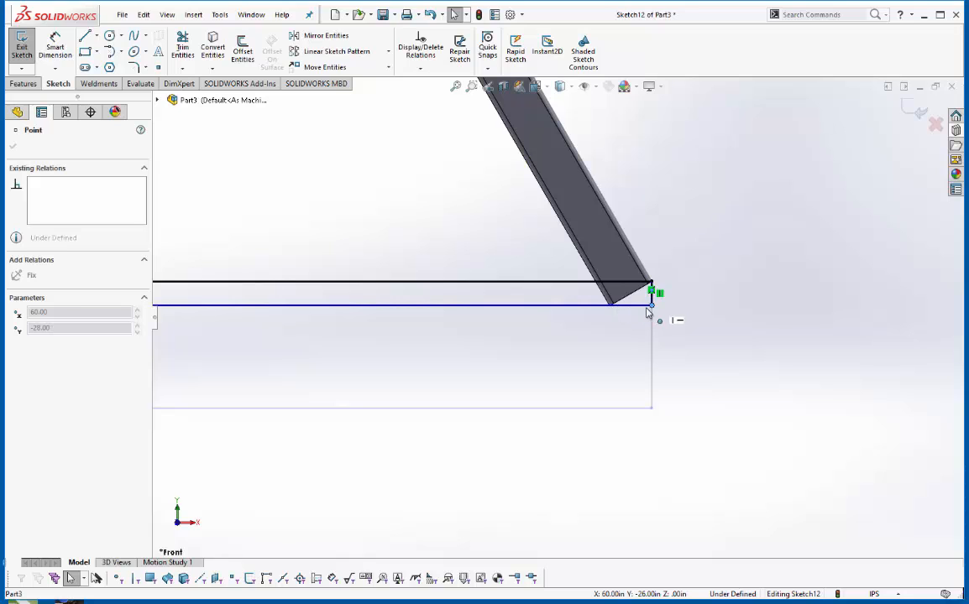
left_click_drag(654, 314, 654, 314)
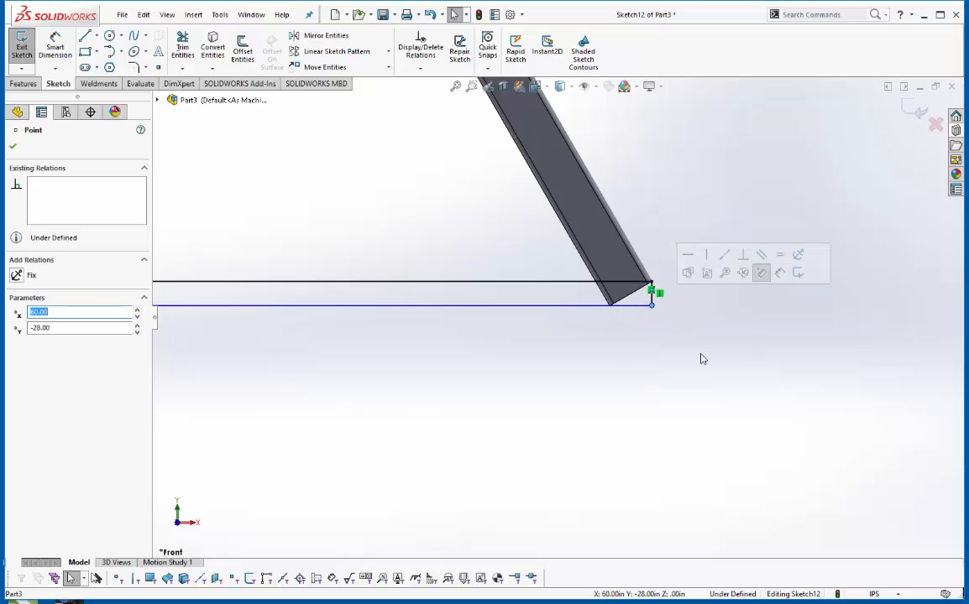
left_click(700, 360)
Make the rectangle's lower edge coincident with the inner lower vertex of the right leg.
scroll(623, 313, "down", 5)
scroll(624, 313, "down", 3)
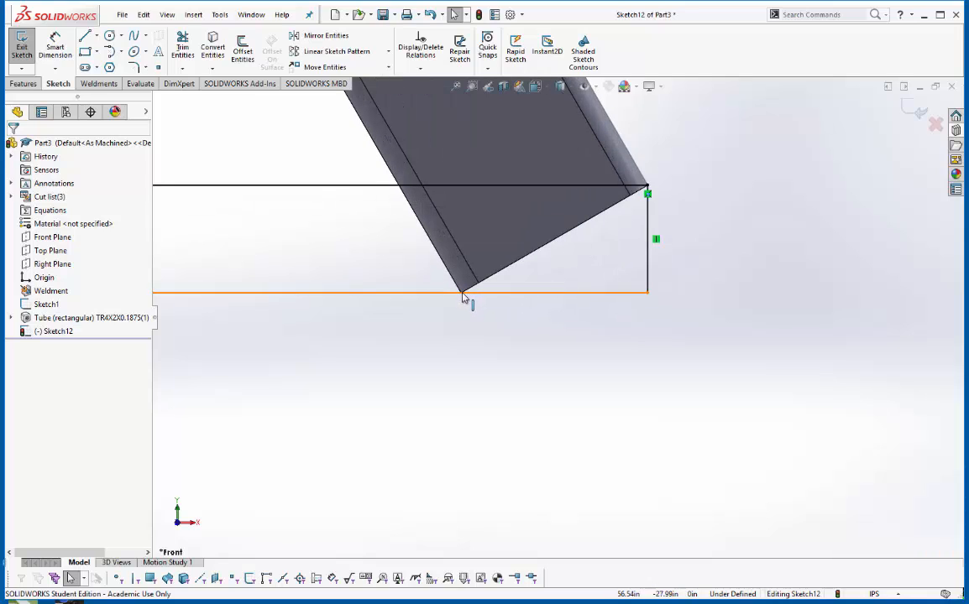
mouse_move(462, 293)
left_mouse_down()
mouse_move(484, 331)
mouse_move(470, 321)
left_mouse_up()
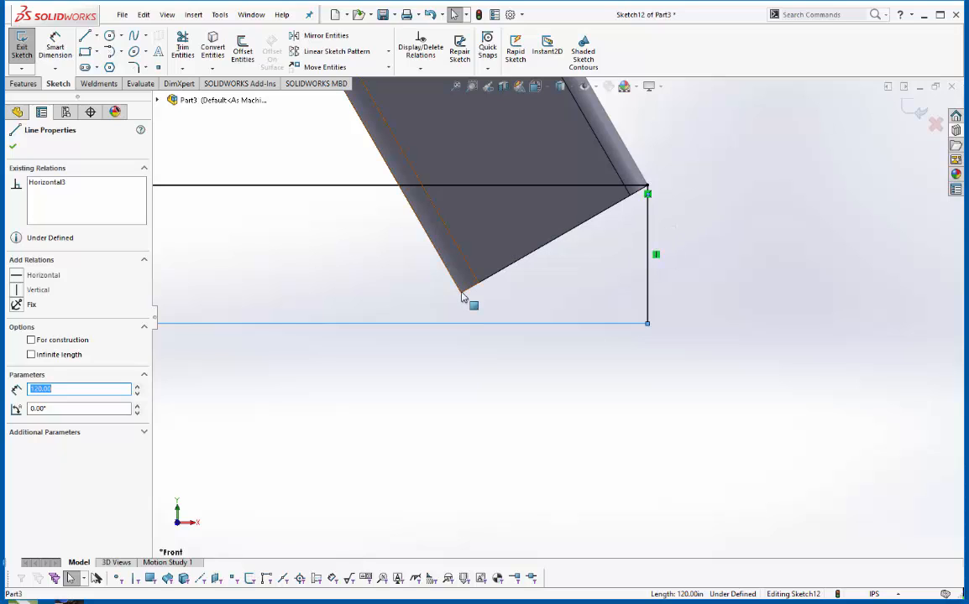
left_click(461, 294, "ctrl")
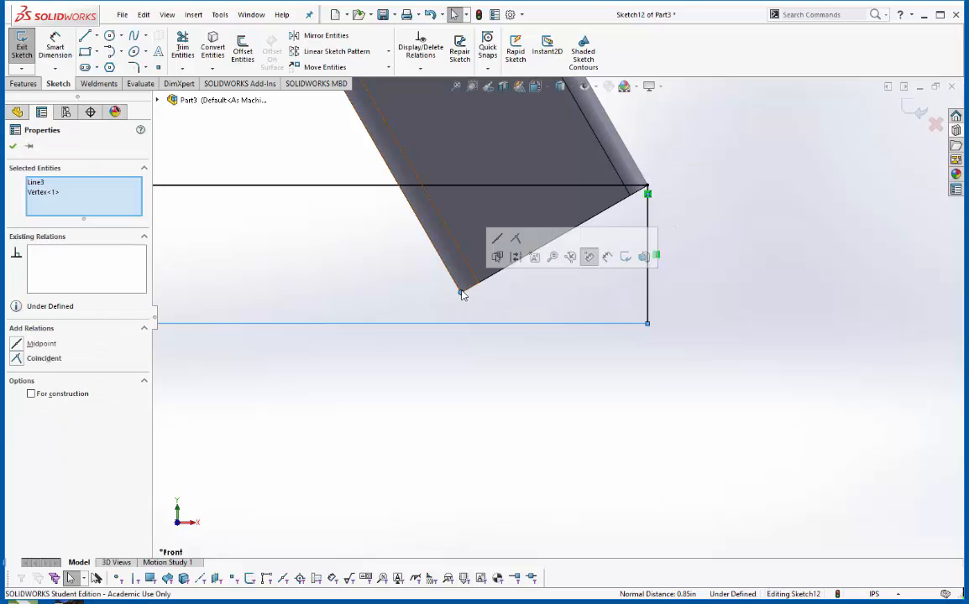
left_click(516, 238)
left_click(512, 350)
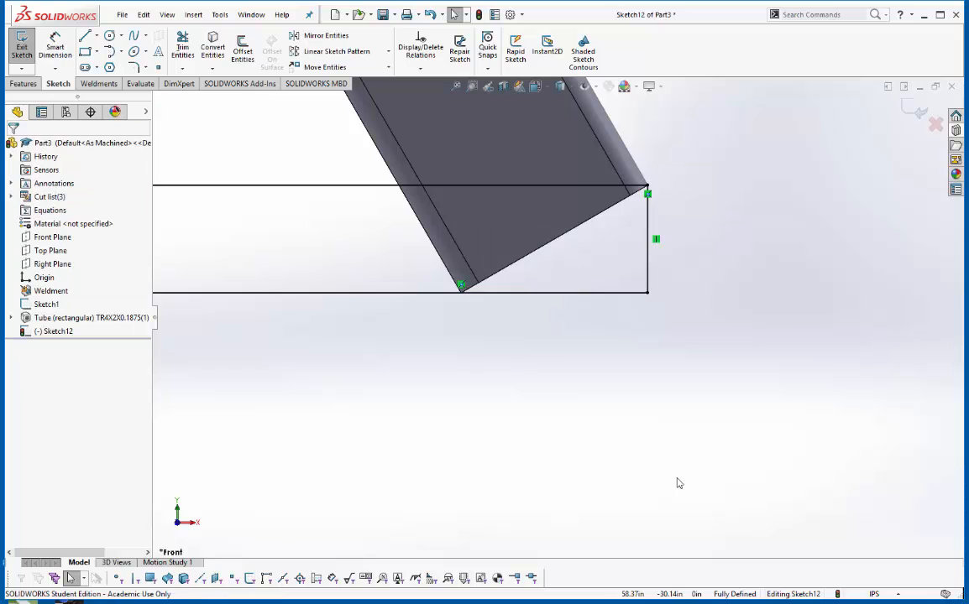
Start an Extruded Cut from the rectangle sketch, with Direction 1 ending Up To Surface at the left leg's front face.
scroll(601, 440, "up", 6)
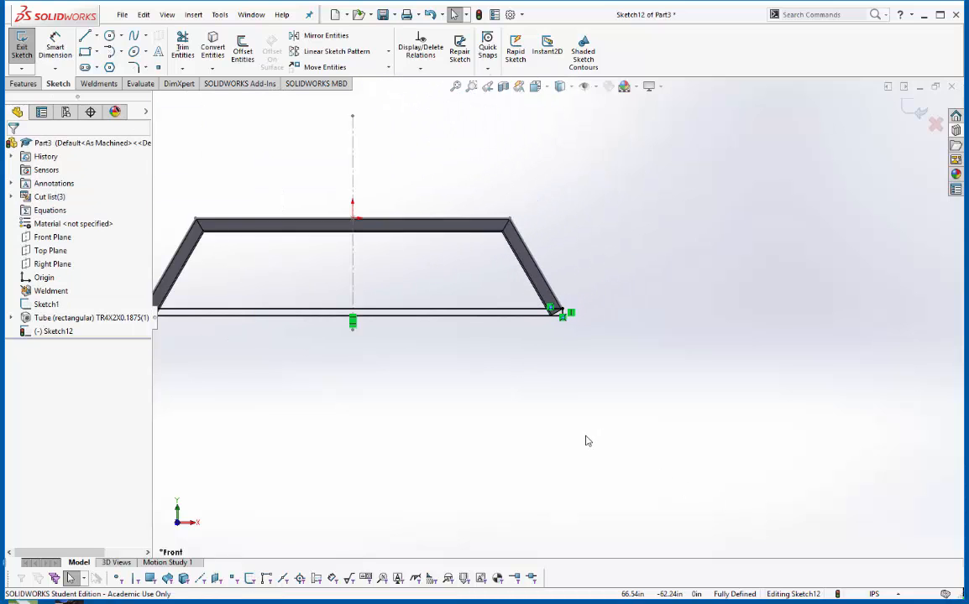
scroll(481, 429, "down", 5)
scroll(446, 378, "up", 5)
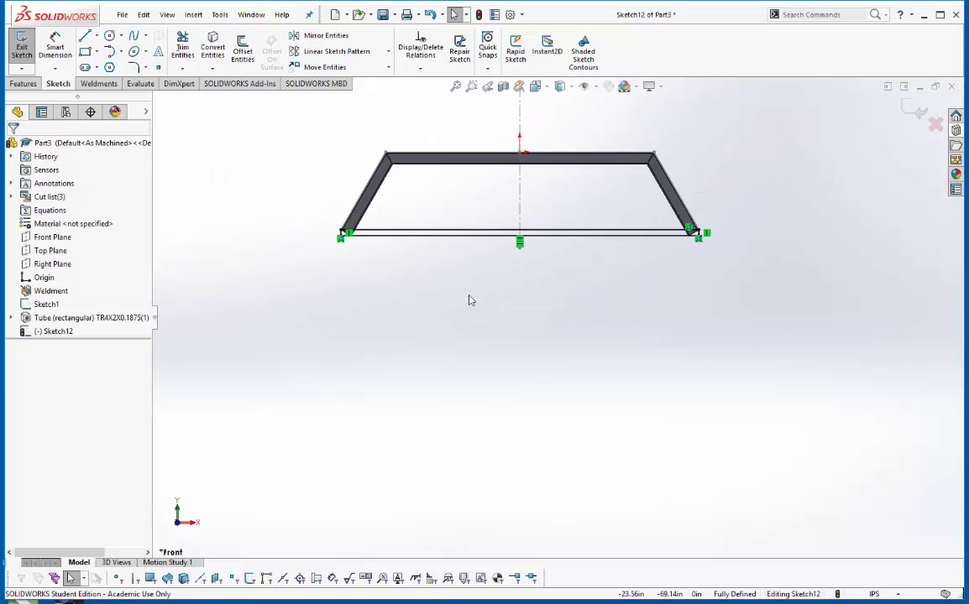
scroll(476, 199, "down", 6)
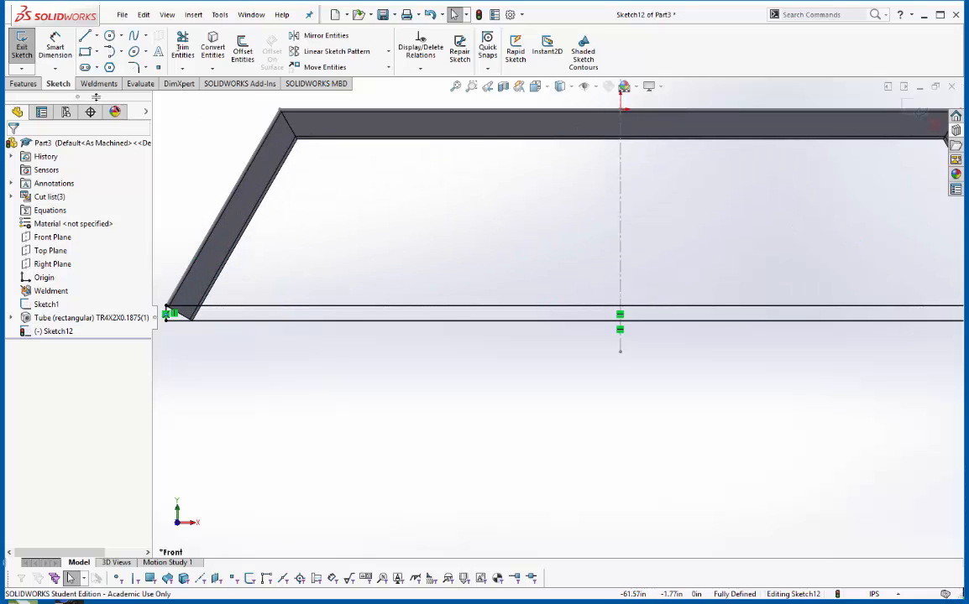
left_click(23, 83)
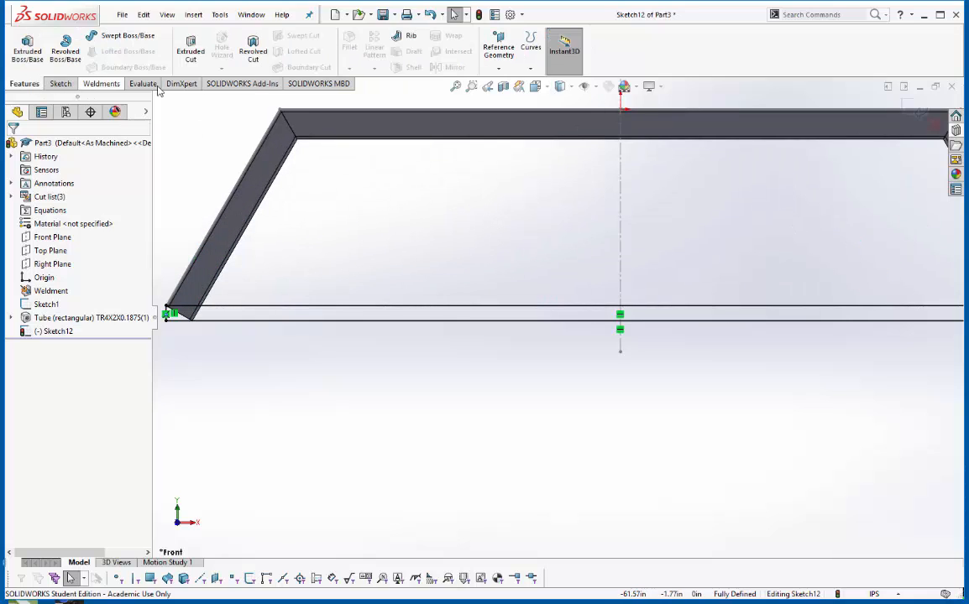
left_click(191, 50)
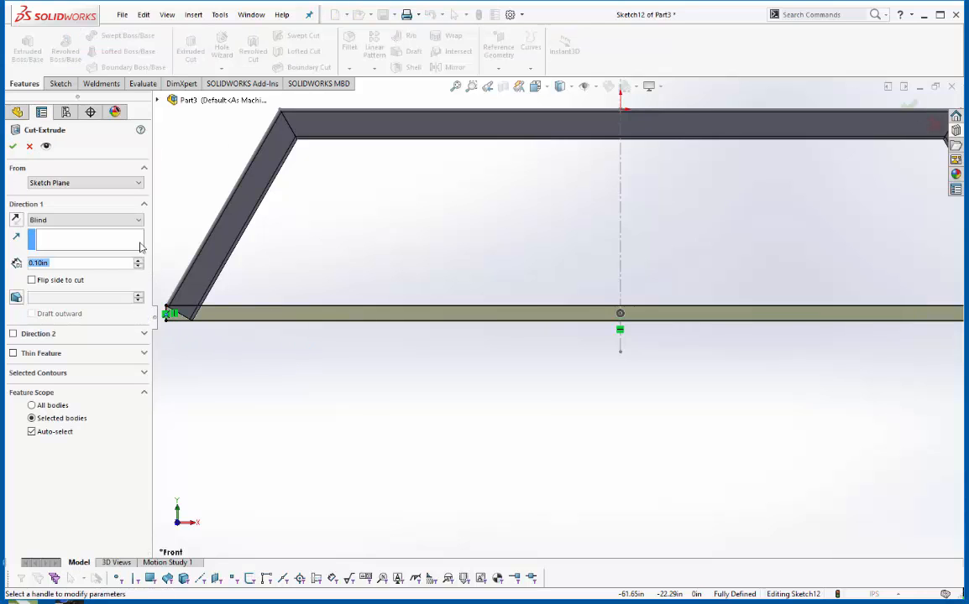
left_click(130, 220)
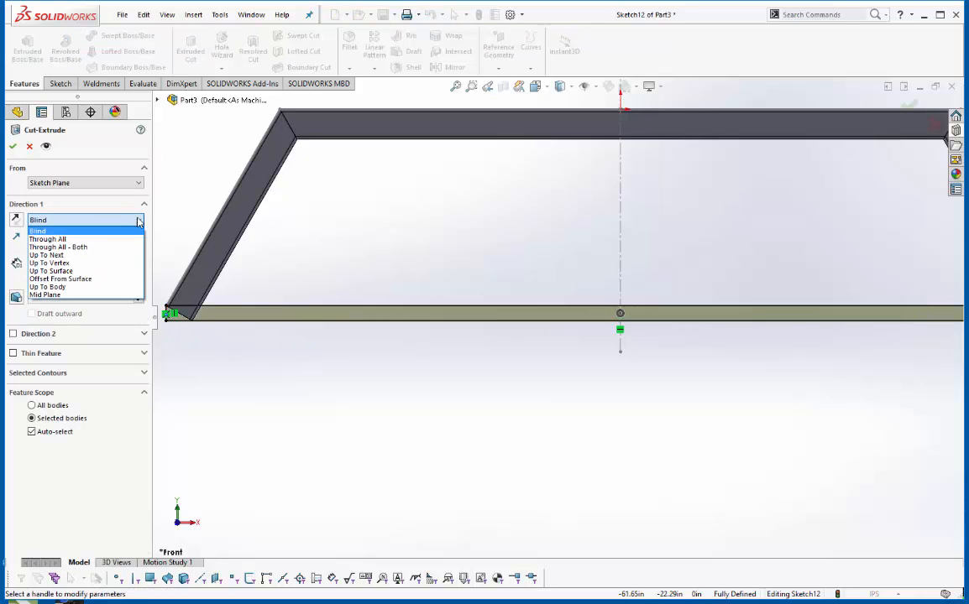
left_click(76, 270)
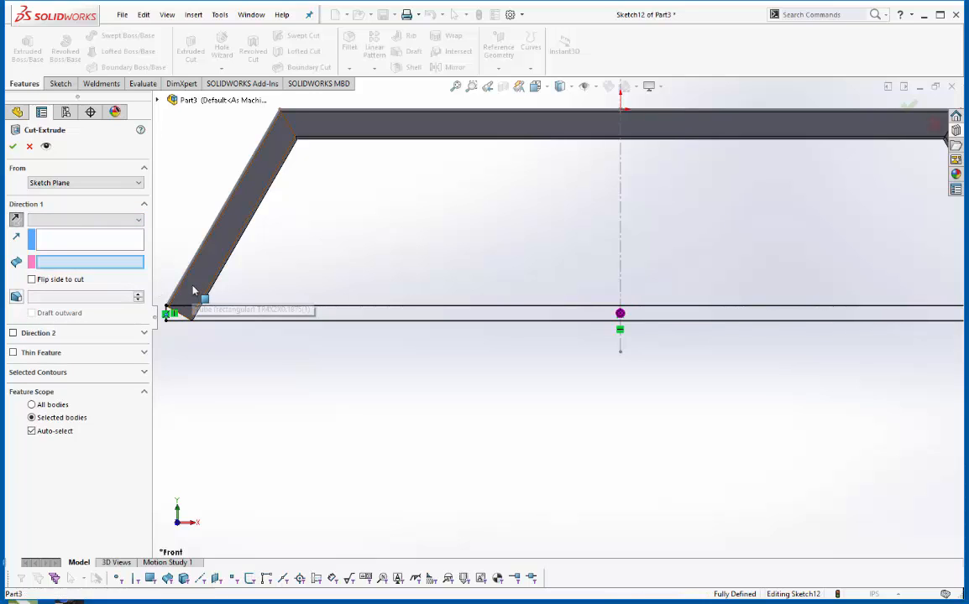
left_click(194, 291)
key("f")
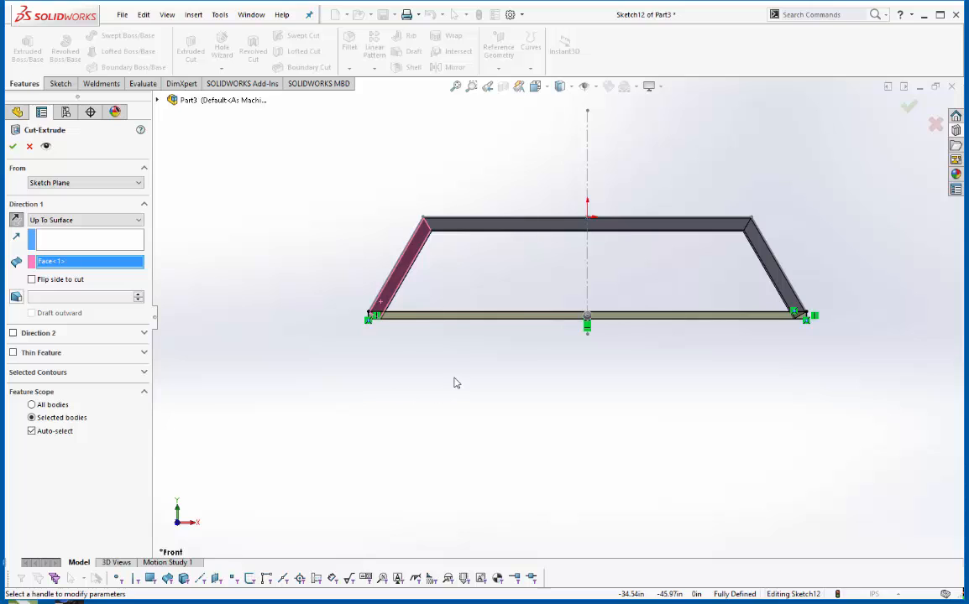
Add a second direction to the cut, ending Up To Surface at the left leg's rear face, and complete the cut.
mouse_move(454, 382)
middle_mouse_down()
mouse_move(432, 366)
mouse_move(554, 388)
middle_mouse_up()
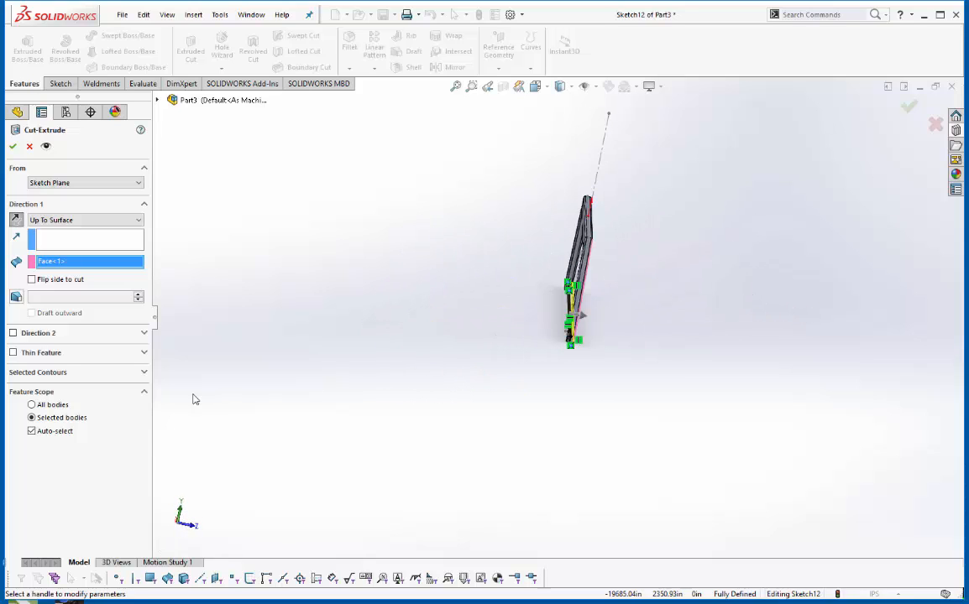
left_click(13, 334)
left_click(138, 348)
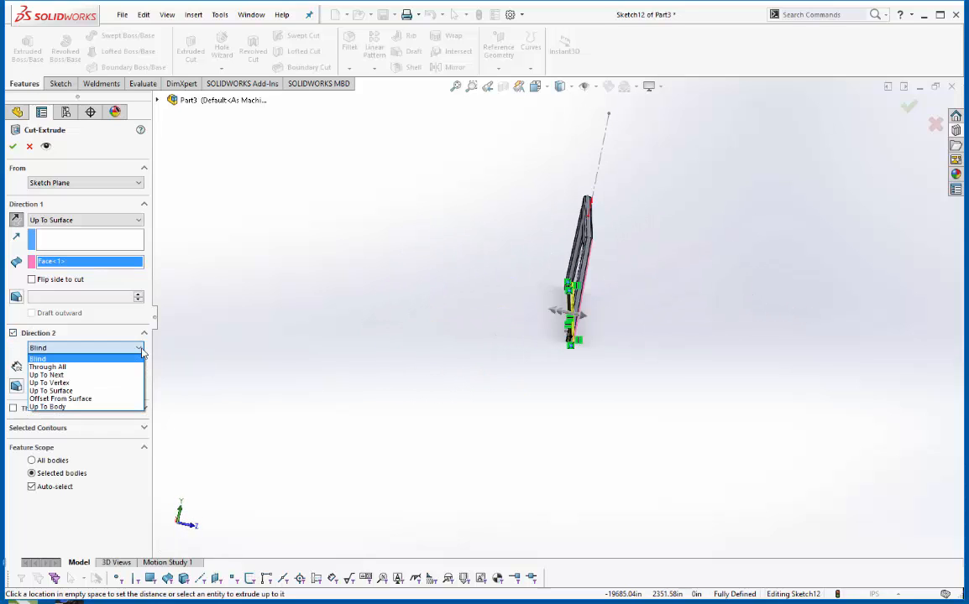
left_click(83, 392)
scroll(496, 352, "down", 4)
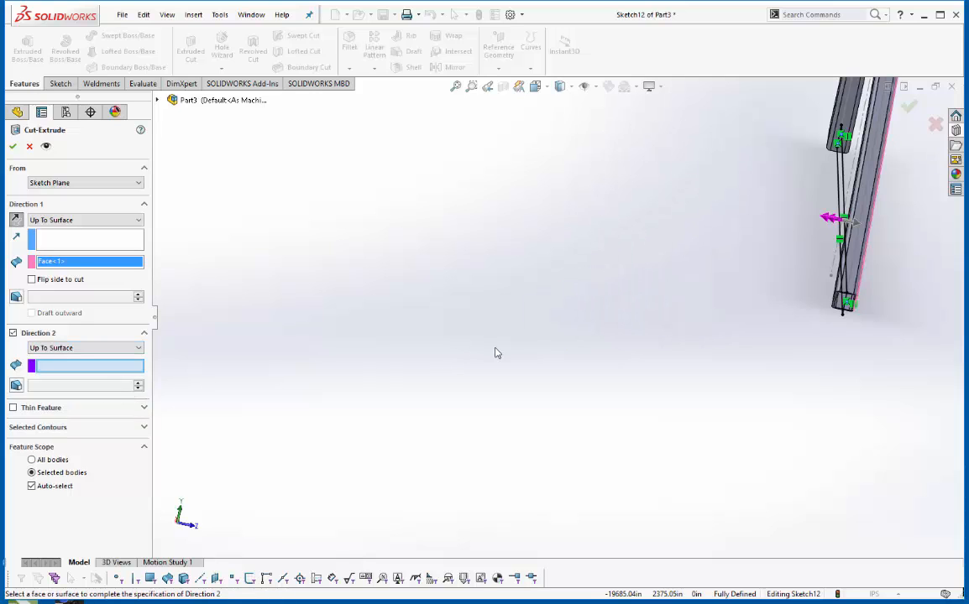
middle_click_drag(776, 273, 822, 288)
left_click(834, 270)
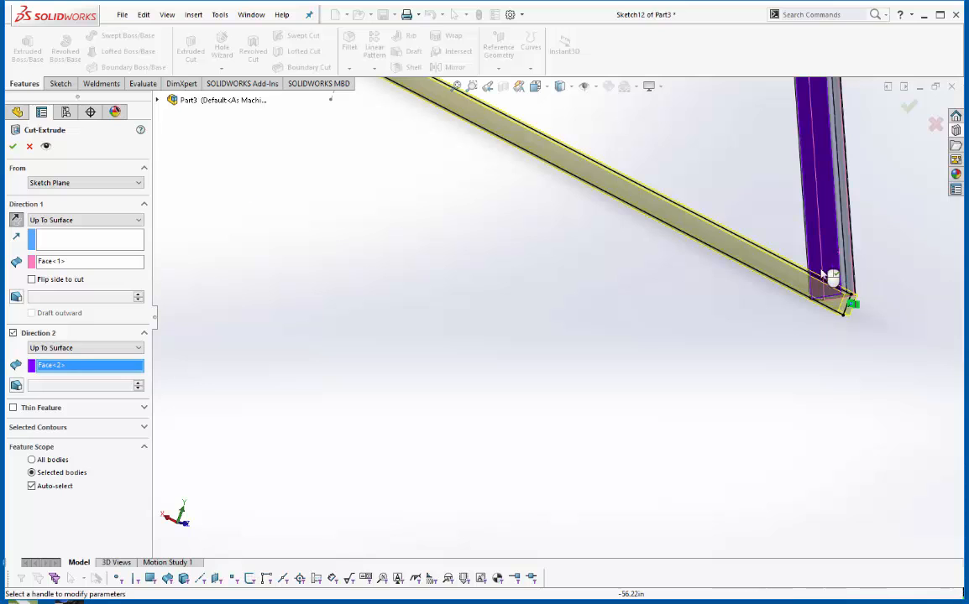
left_click(13, 148)
middle_click_drag(405, 363, 478, 301)
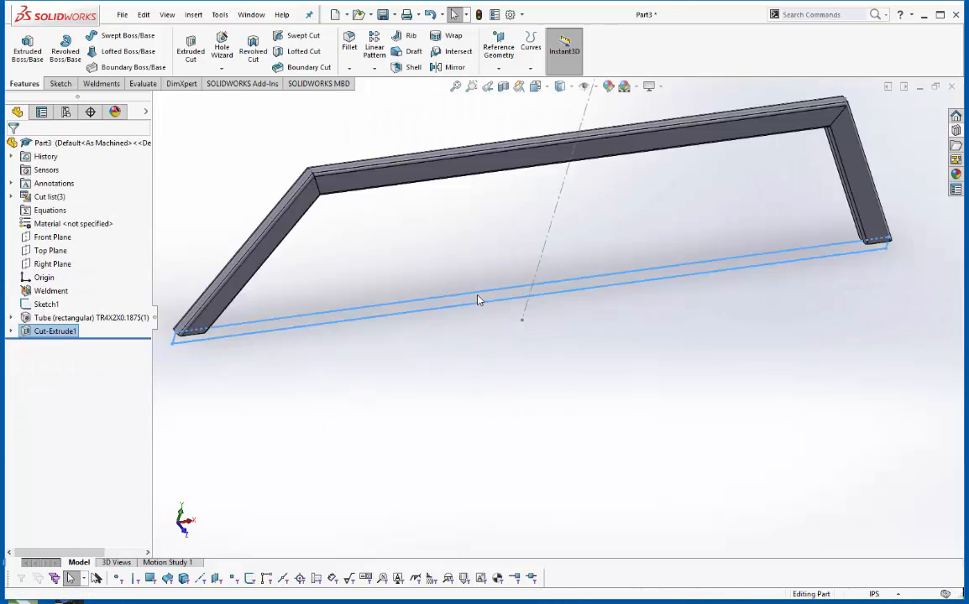
right_click_drag(478, 295, 509, 325)
left_click(328, 379)
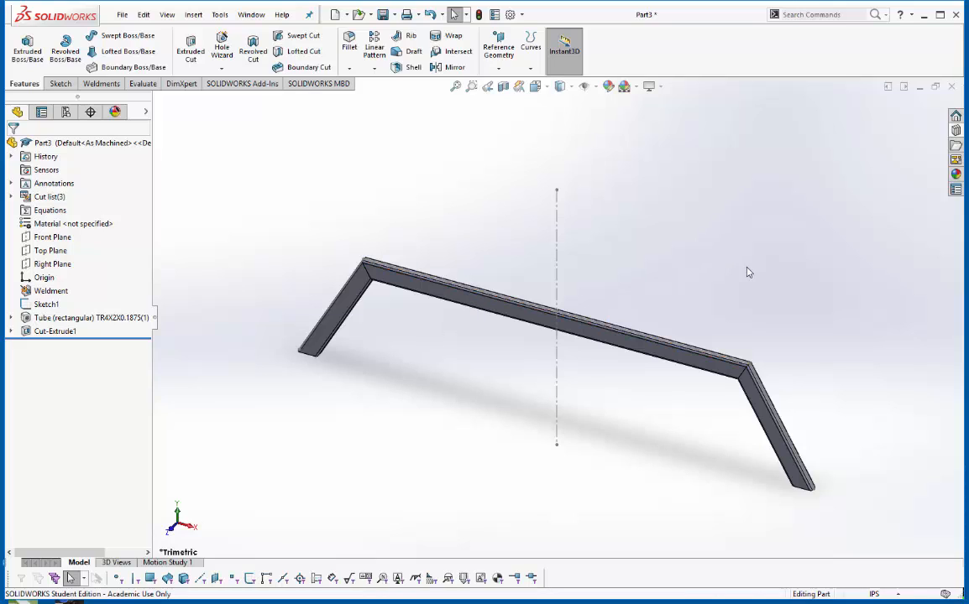
Close the frame part without saving and create a new part document.
left_click(951, 88)
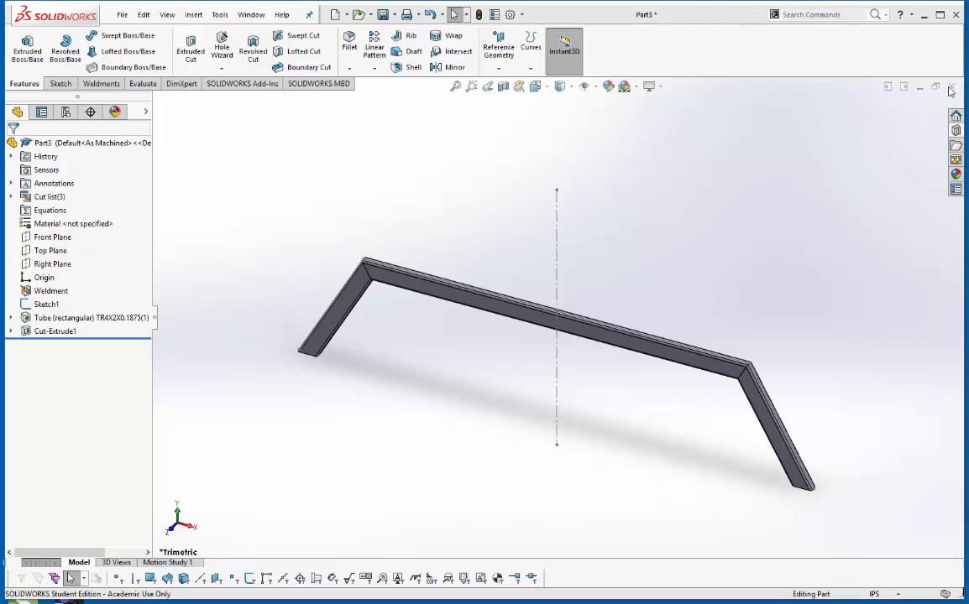
left_click(541, 370)
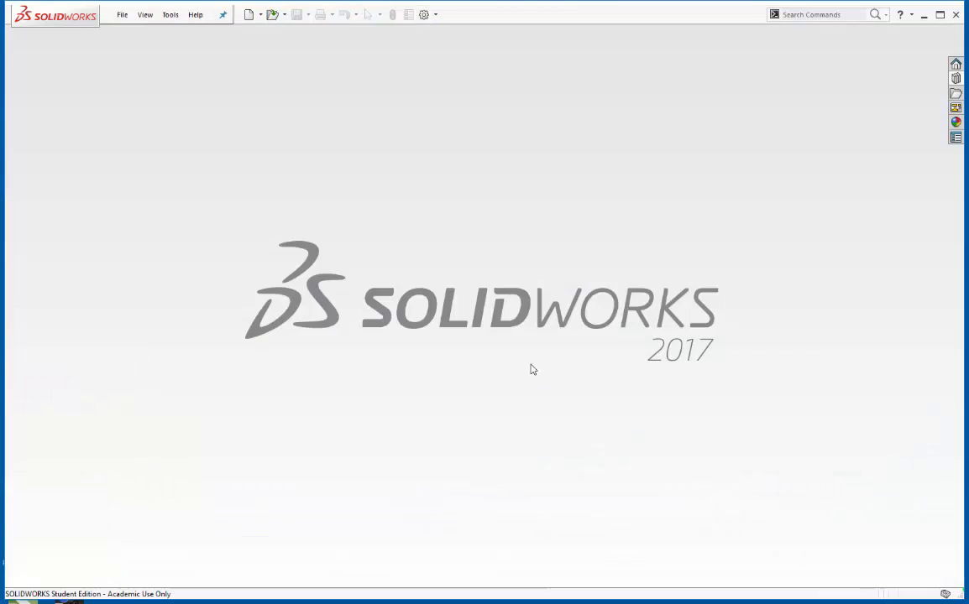
left_click(121, 15)
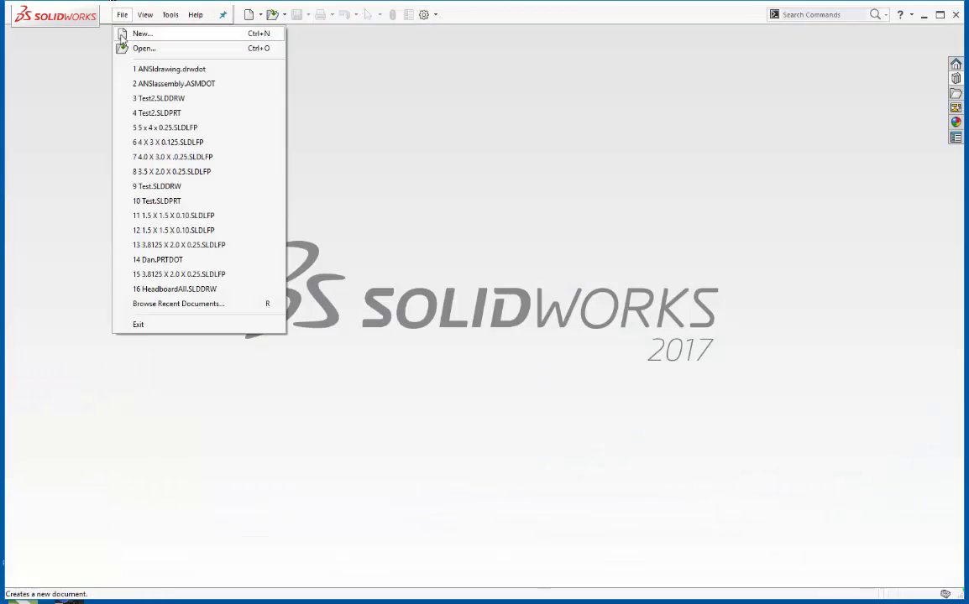
left_click(121, 35)
double_click(243, 231)
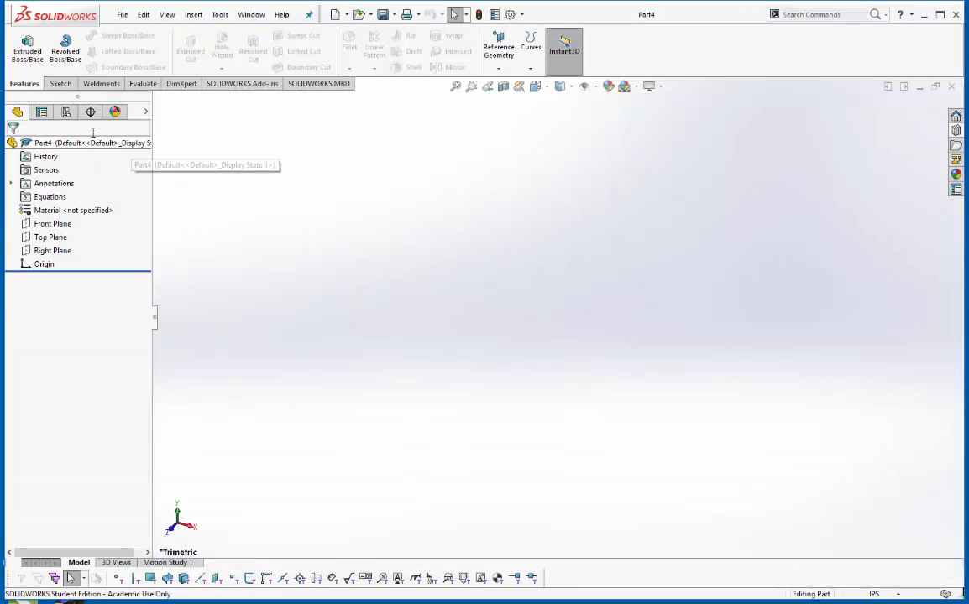
Sketch a center rectangle about 2.71 in wide and 3.54 in high on the Front Plane, centered on the origin.
left_click(57, 84)
left_click(22, 42)
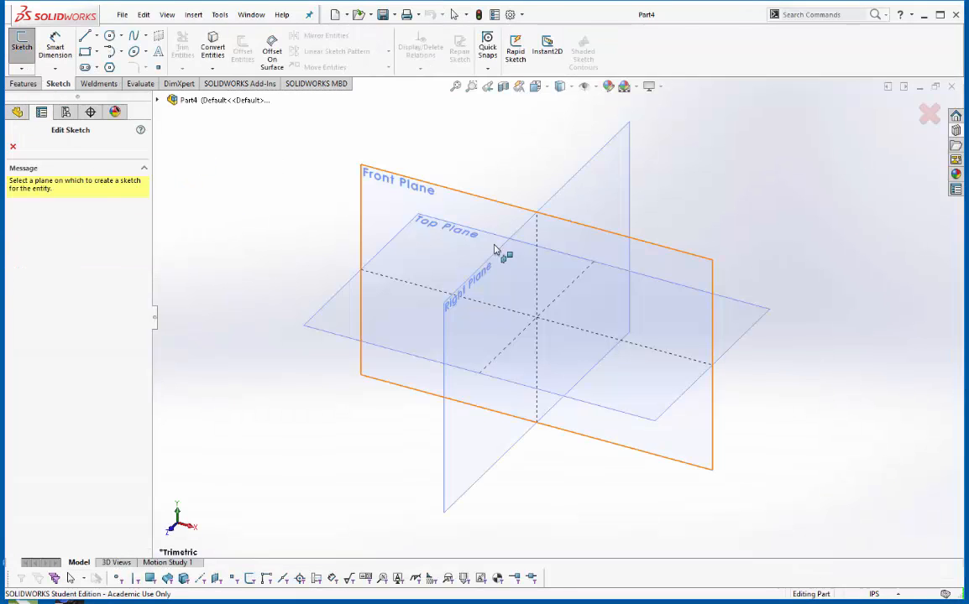
left_click(565, 225)
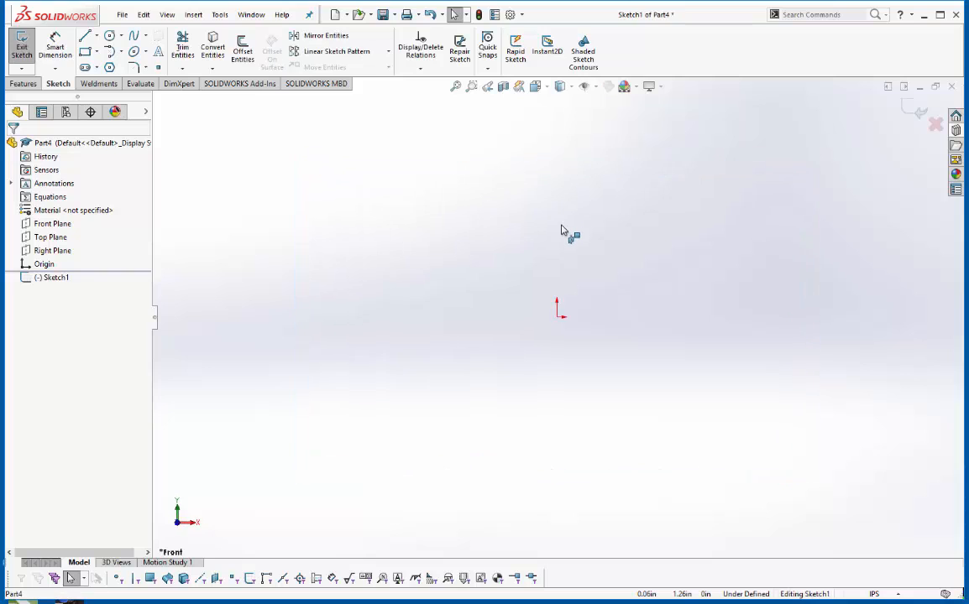
left_click(98, 52)
left_click(113, 79)
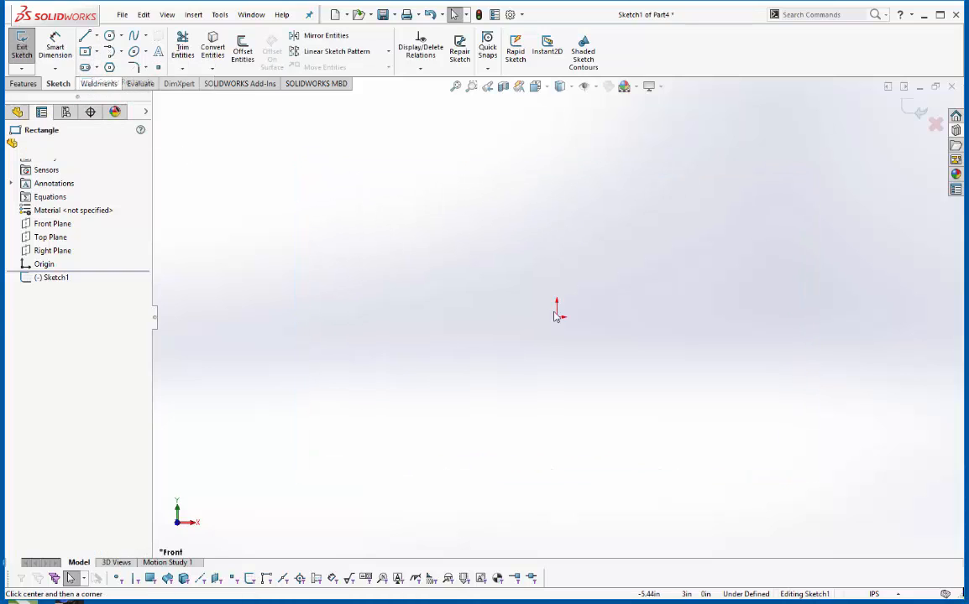
left_click(557, 320)
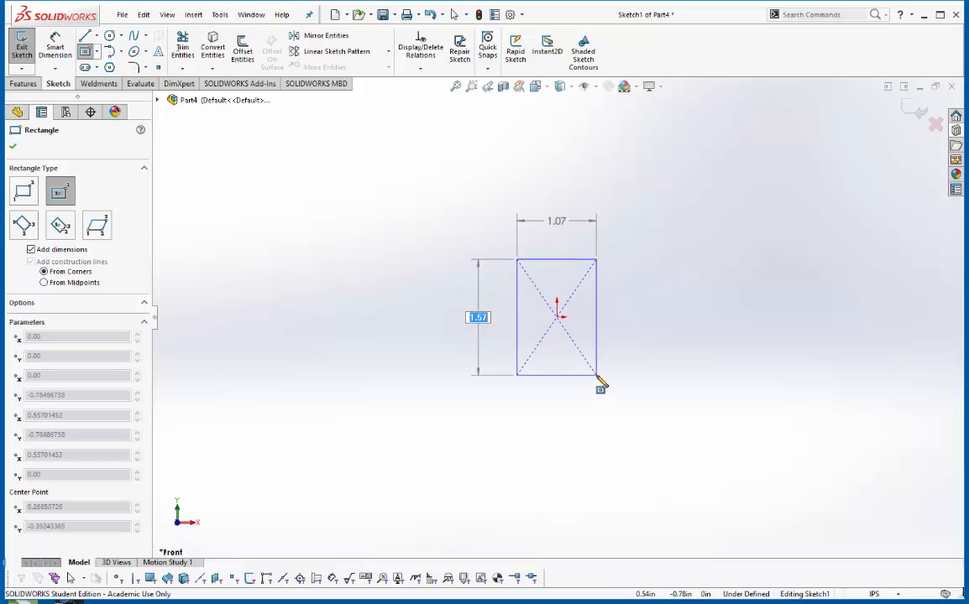
left_click(658, 449)
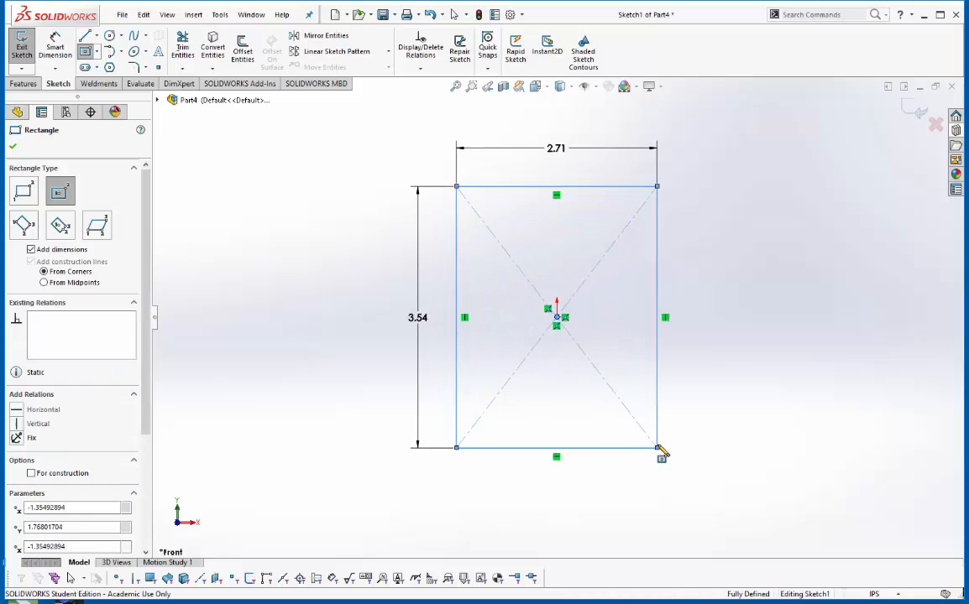
key("Escape")
Set the rectangle's height to 5 in.
double_click(417, 317)
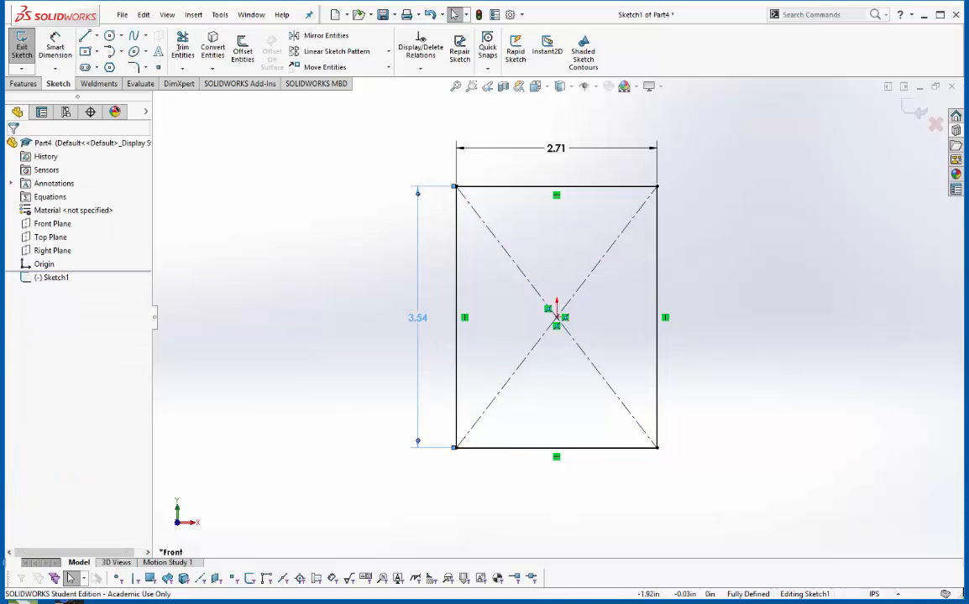
type("53603407in")
key("Return")
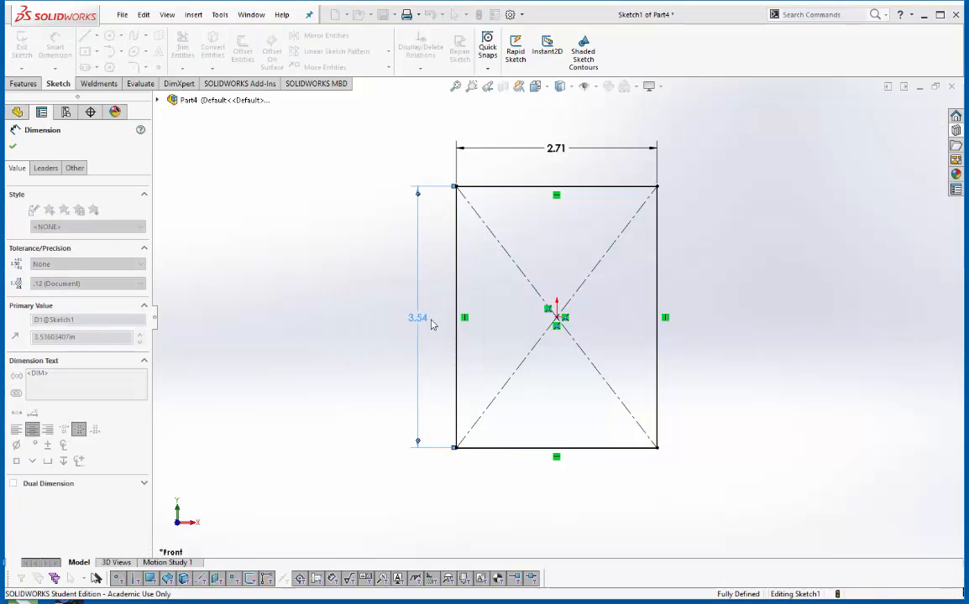
scroll(592, 181, "up", 3)
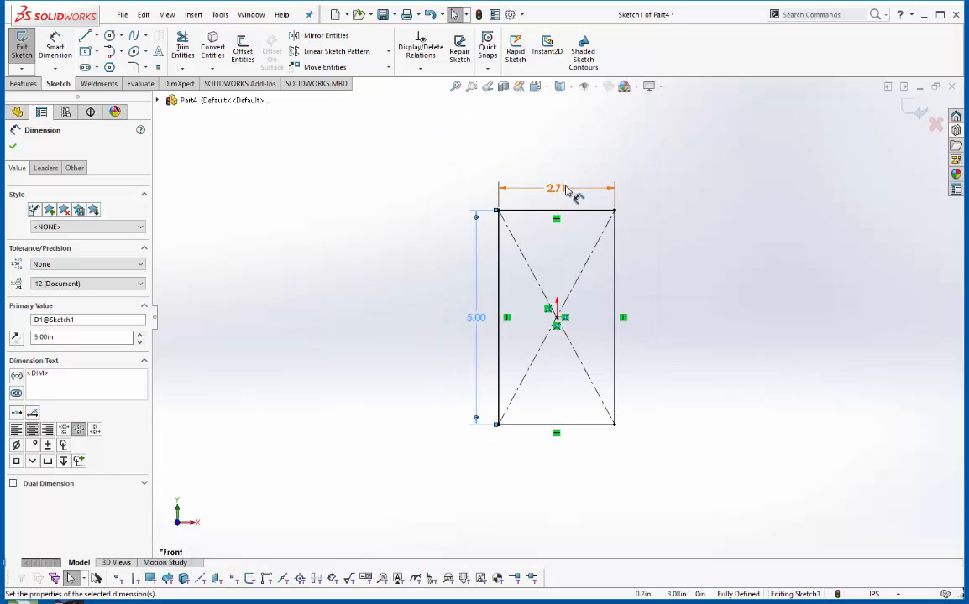
Set the rectangle's width to 3 in.
double_click(560, 187)
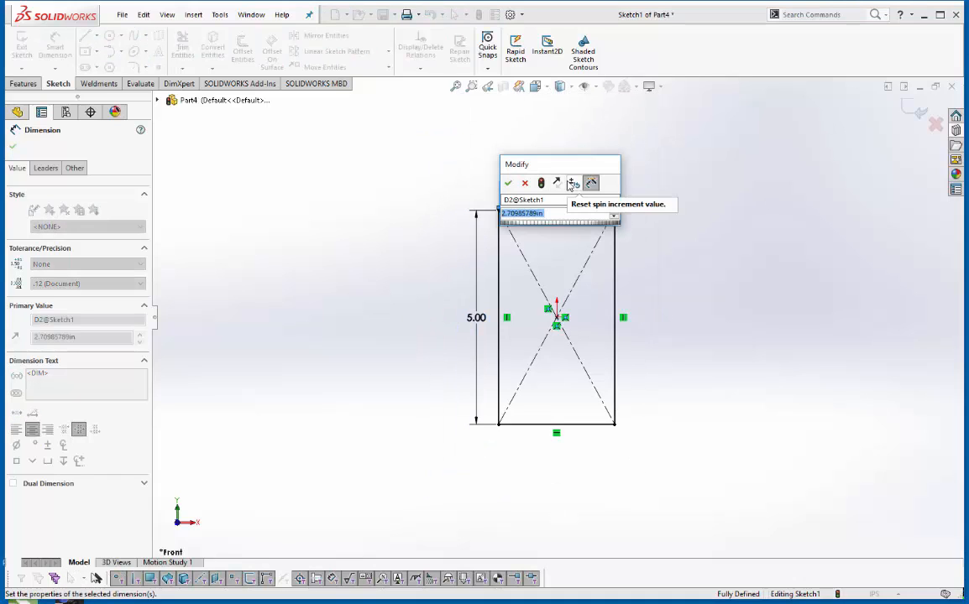
type("3")
key("Return")
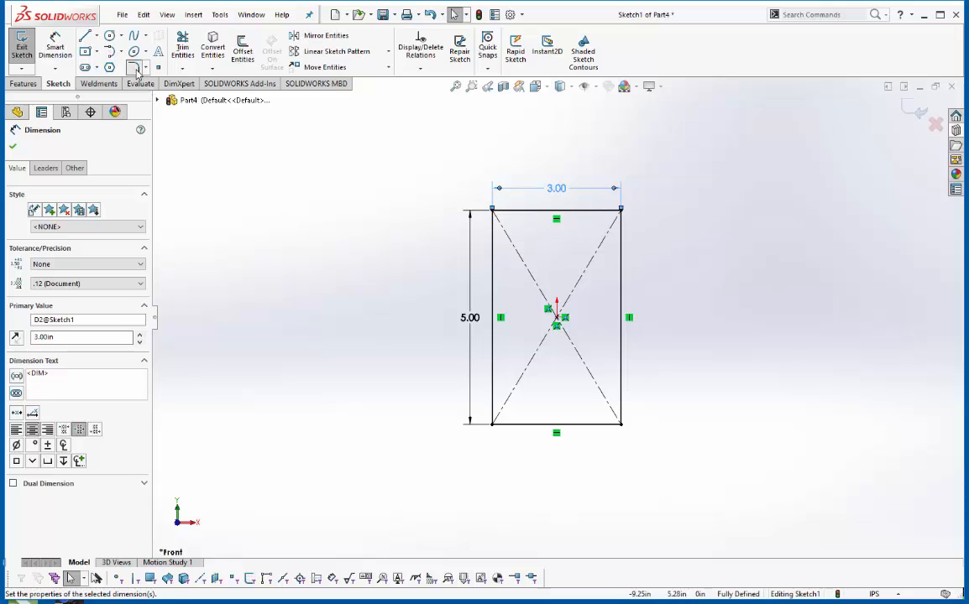
Fillet all four corners of the rectangle with a 0.25 in radius, keeping constrained corners.
left_click(134, 69)
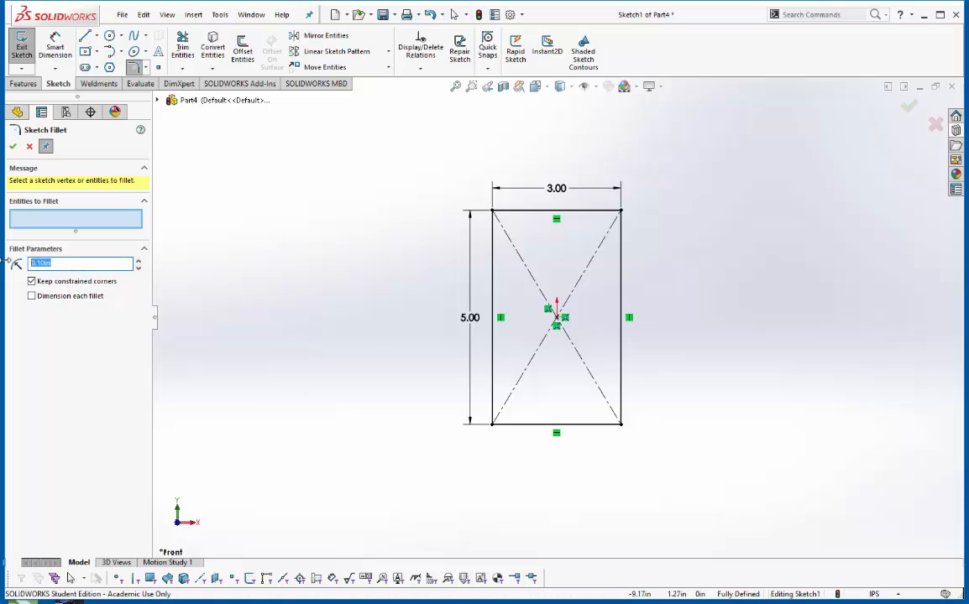
type(".25")
left_click(492, 248)
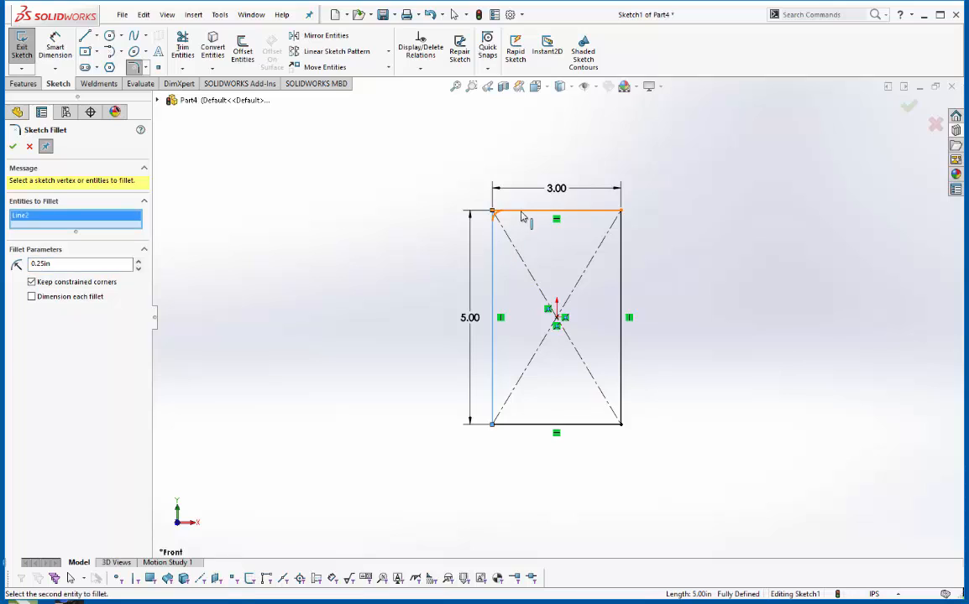
left_click(556, 213)
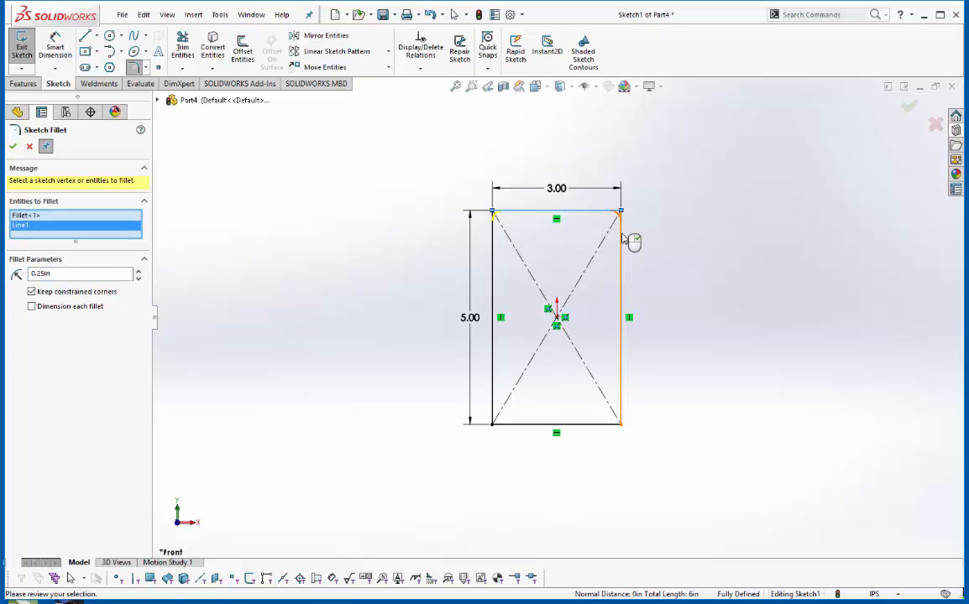
left_click(622, 376)
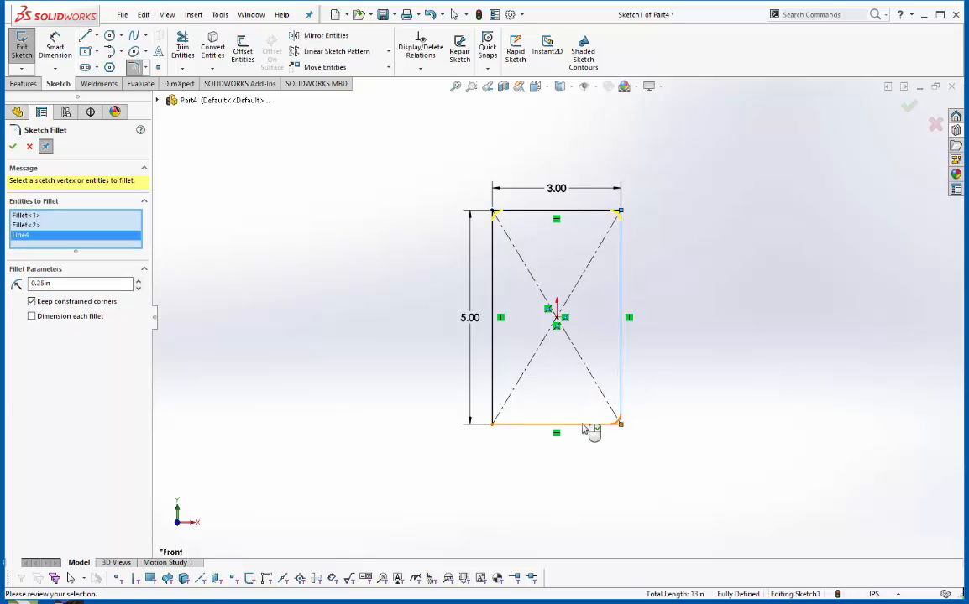
left_click(504, 425)
left_click(494, 415)
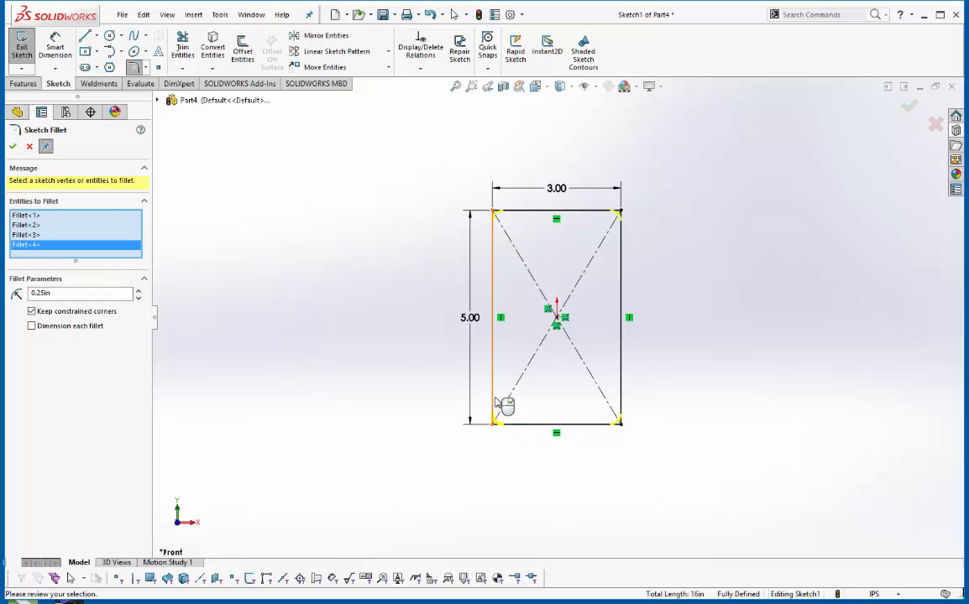
left_click(13, 147)
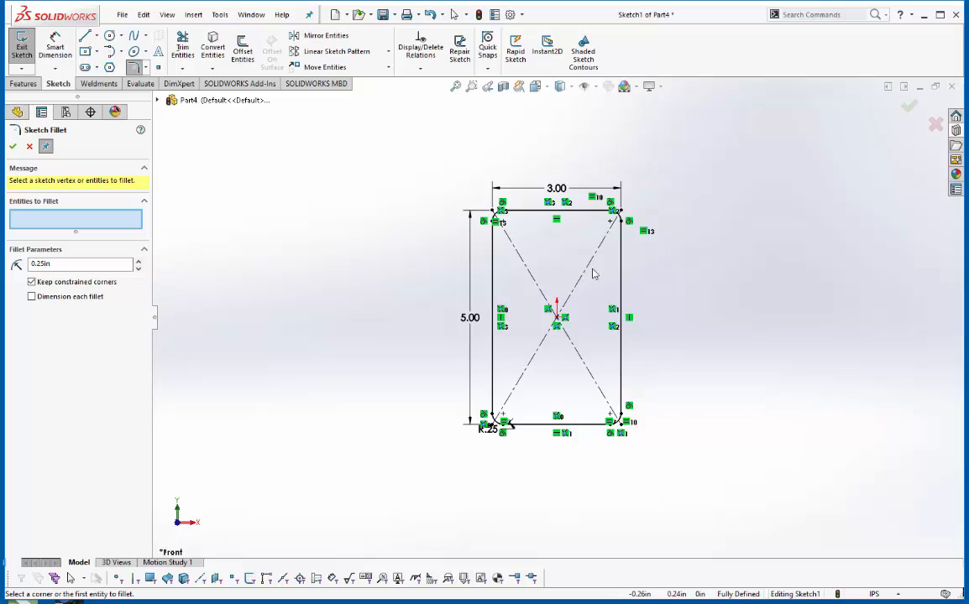
scroll(588, 252, "down", 2)
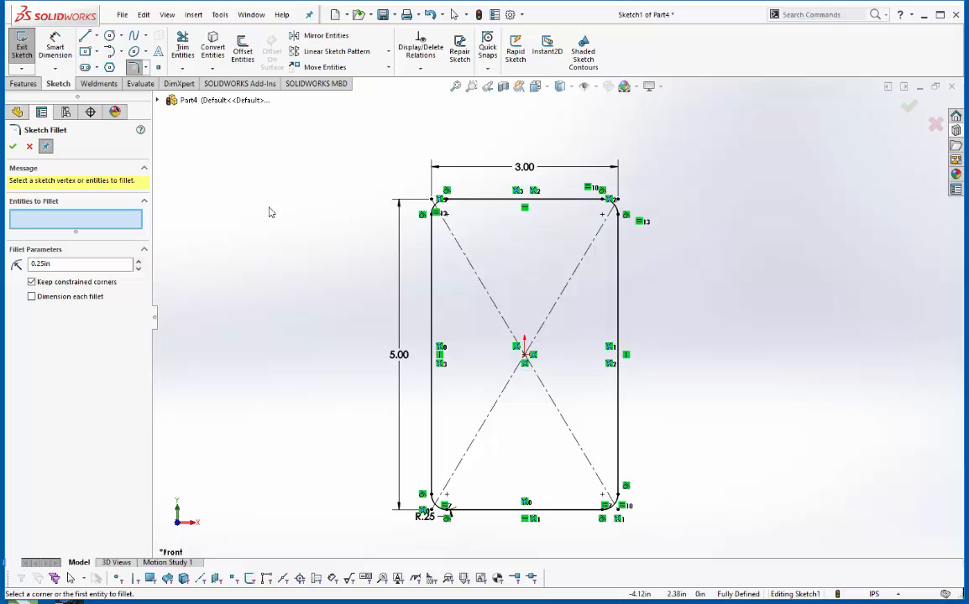
key("Escape")
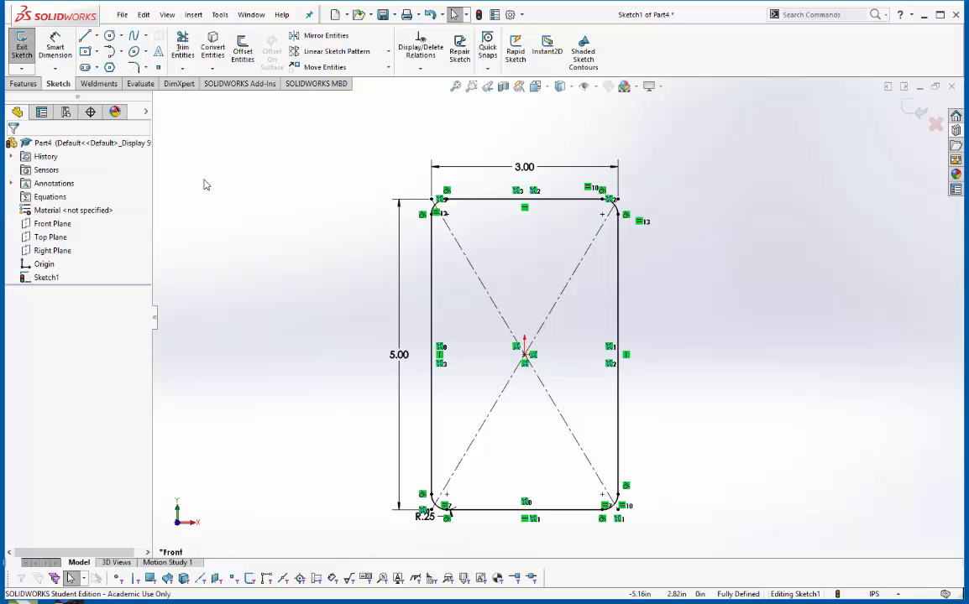
Offset the filleted rectangle's whole chain inward by 0.20 in, with dimensions added.
left_click(241, 52)
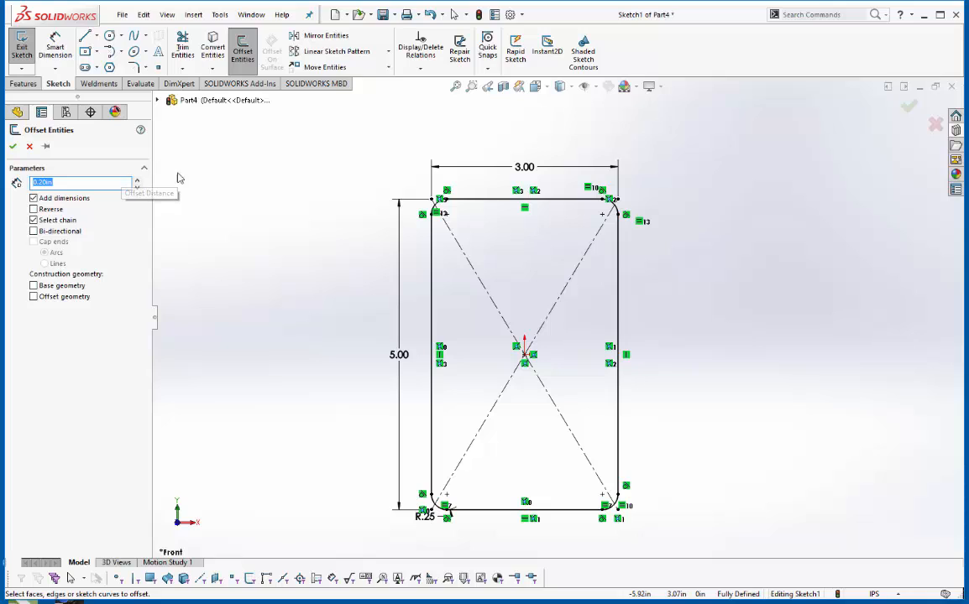
left_click(477, 202)
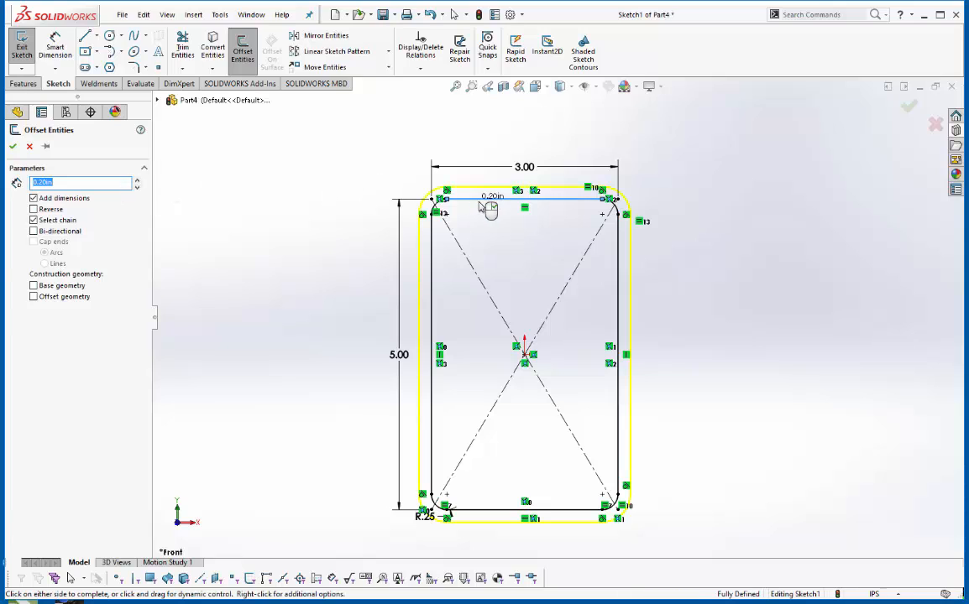
left_click(33, 209)
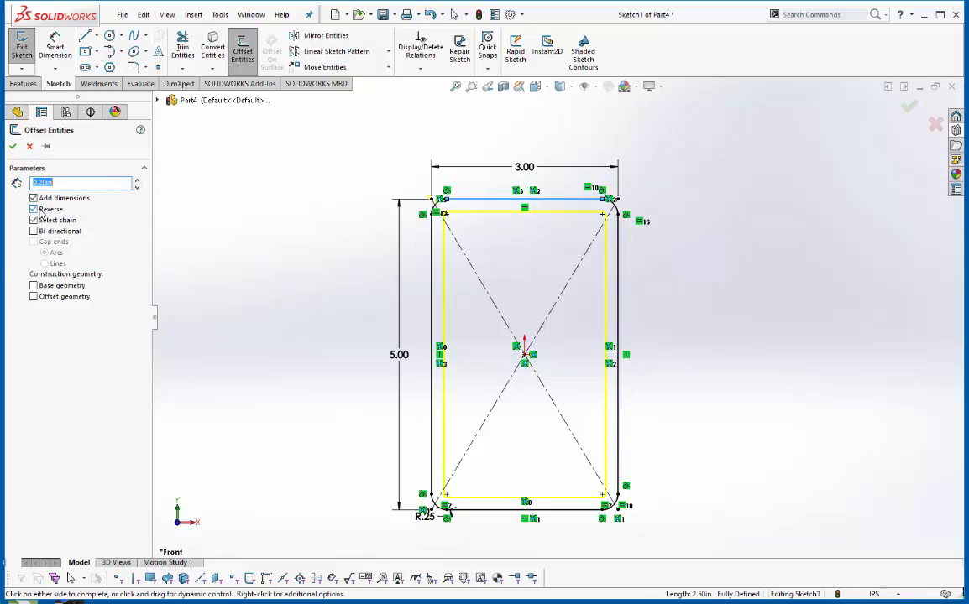
left_click(12, 149)
Reposition the wall offset dimension into the open area inside the inner rectangle, clear of the profile lines.
scroll(454, 220, "down", 5)
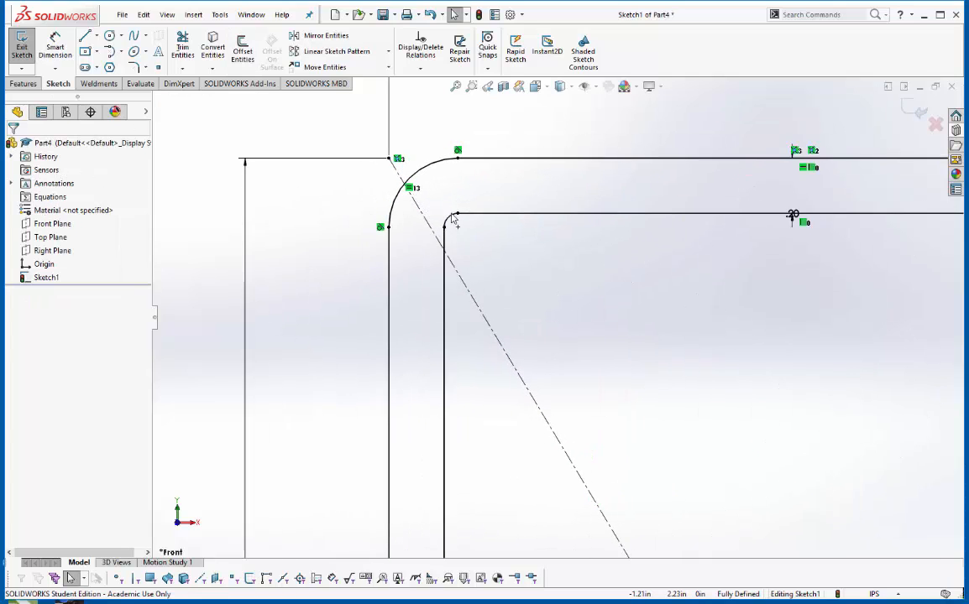
scroll(452, 218, "down", 1)
scroll(460, 256, "up", 12)
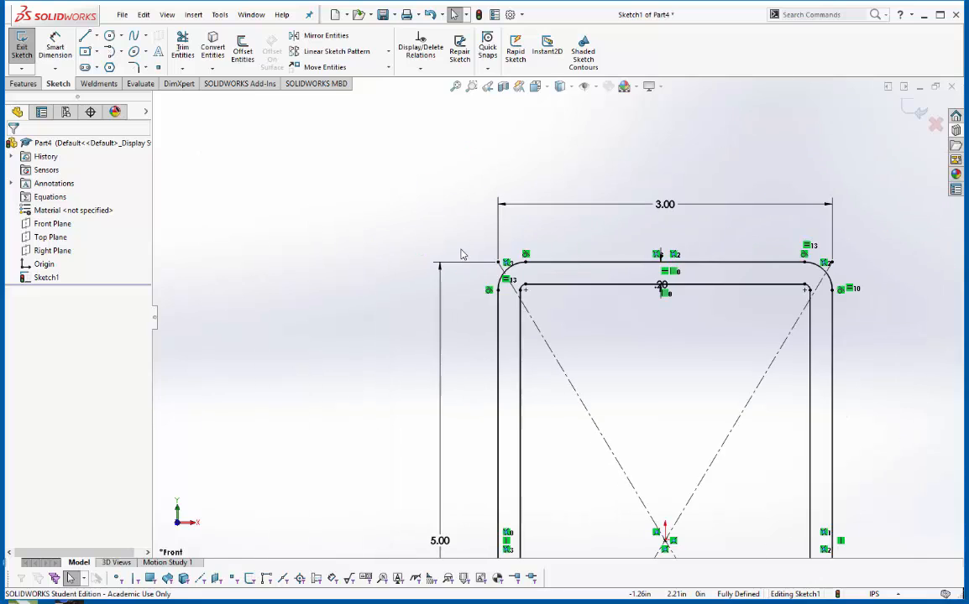
scroll(670, 398, "down", 4)
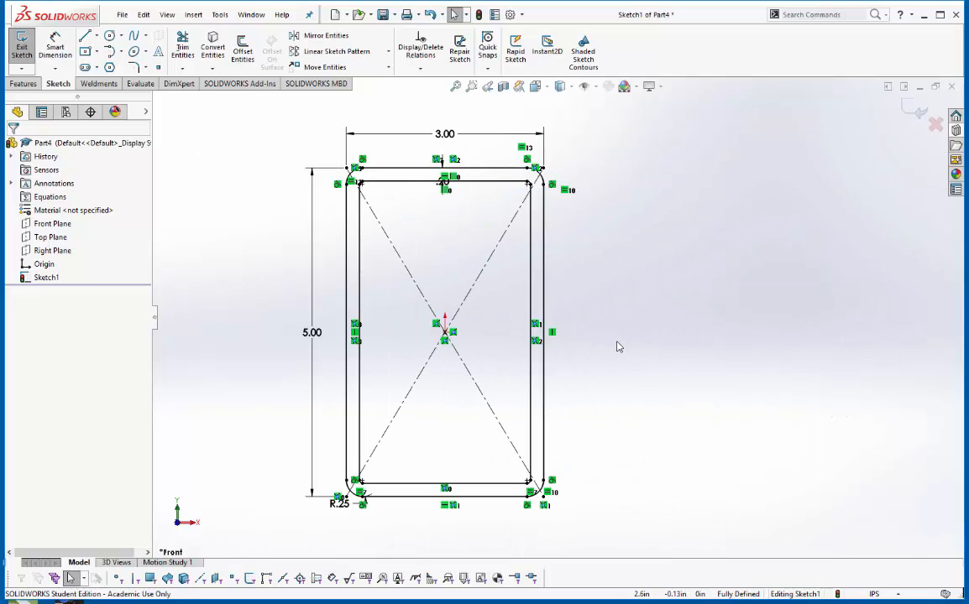
left_click_drag(442, 180, 405, 204)
left_click(460, 241)
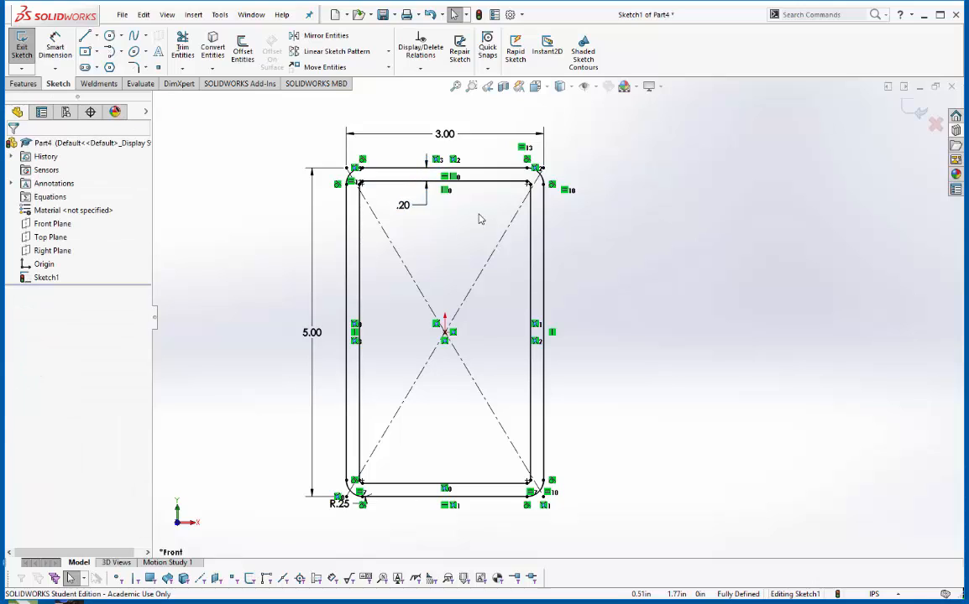
Place sketch points at the midpoints of all four outer sides of the tube profile.
left_click(158, 68)
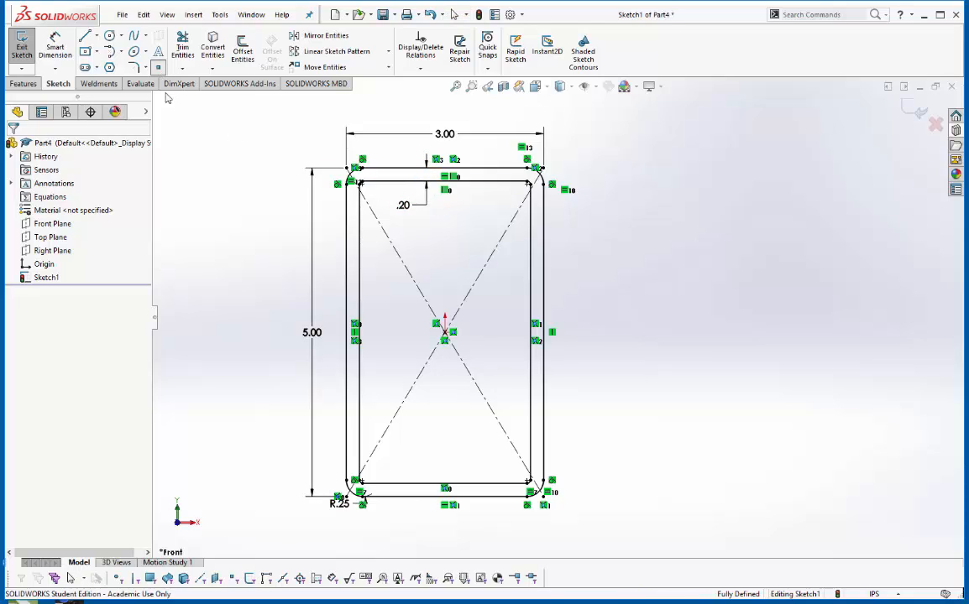
left_click(446, 168)
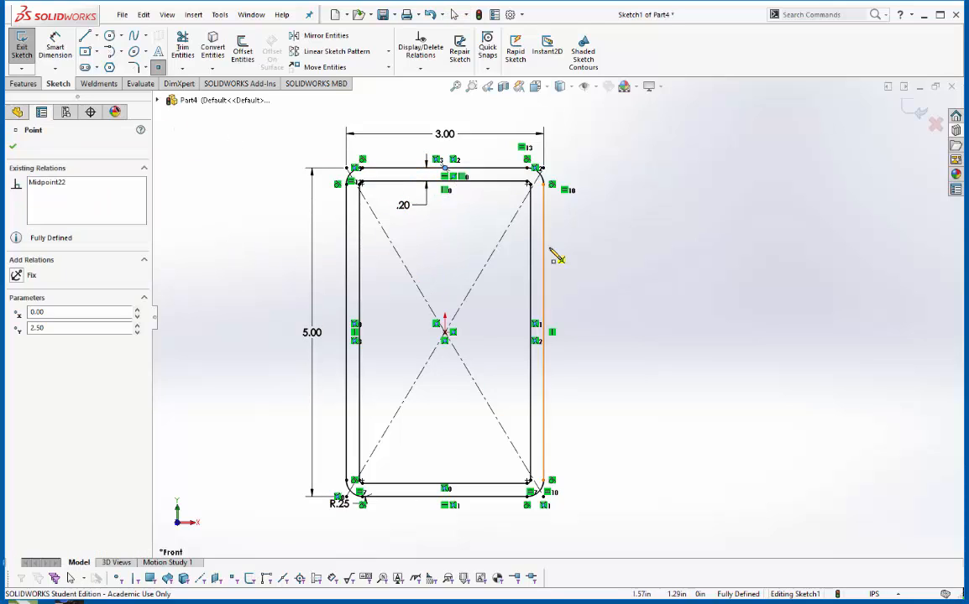
left_click(544, 333)
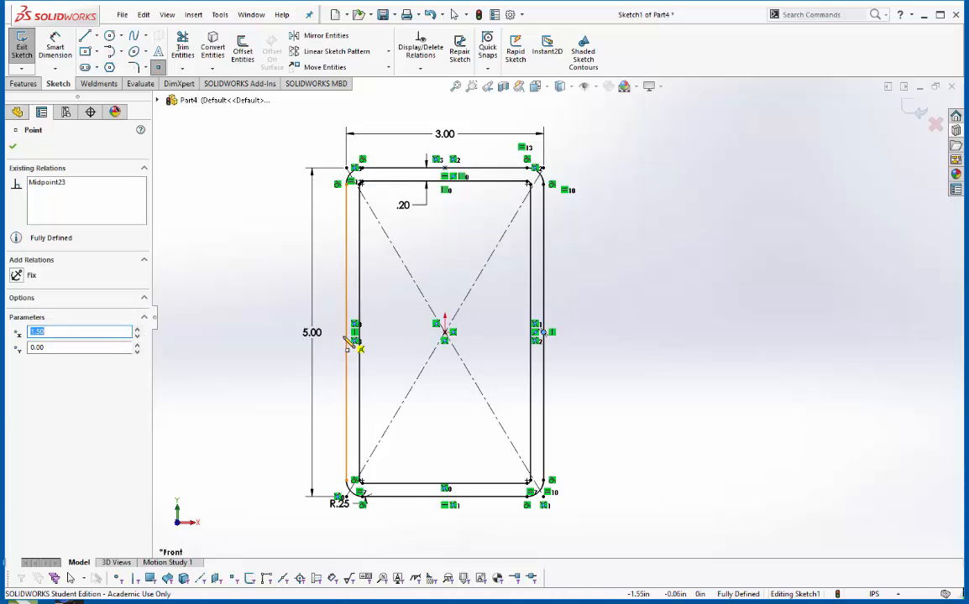
left_click(345, 332)
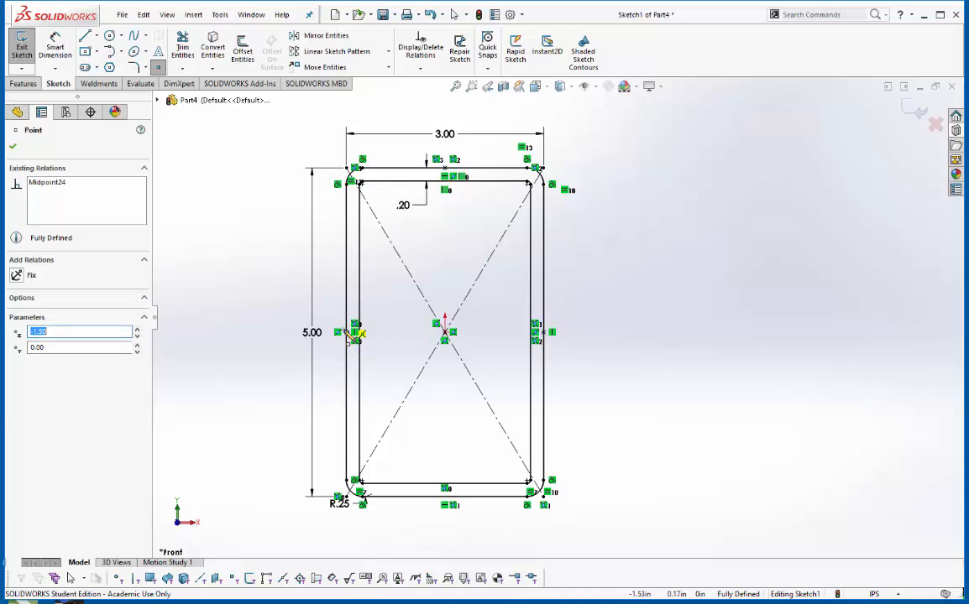
left_click(446, 497)
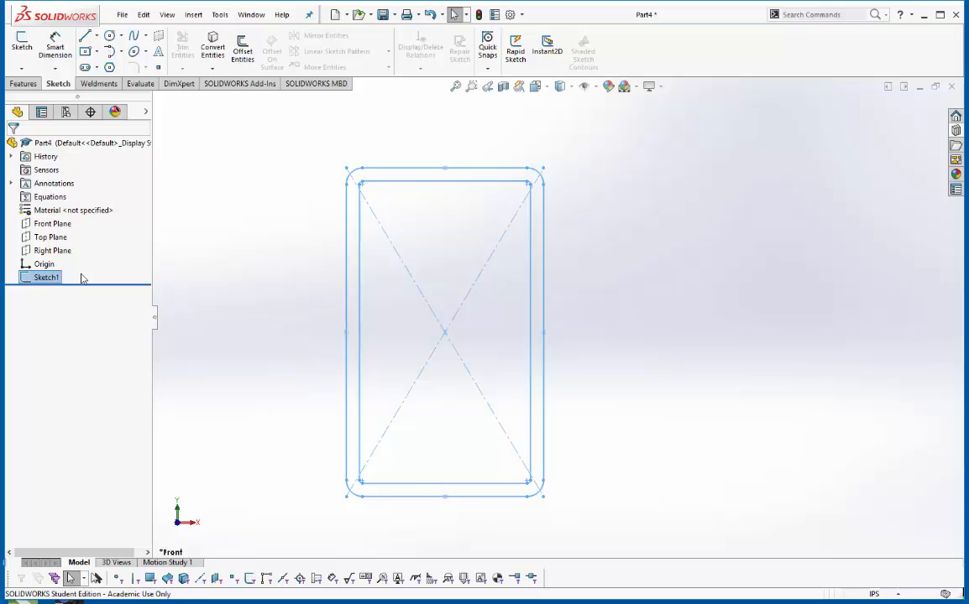
Start saving the part under a new name with Lib Feat Part (*.sldlfp) as the file type.
left_click(123, 17)
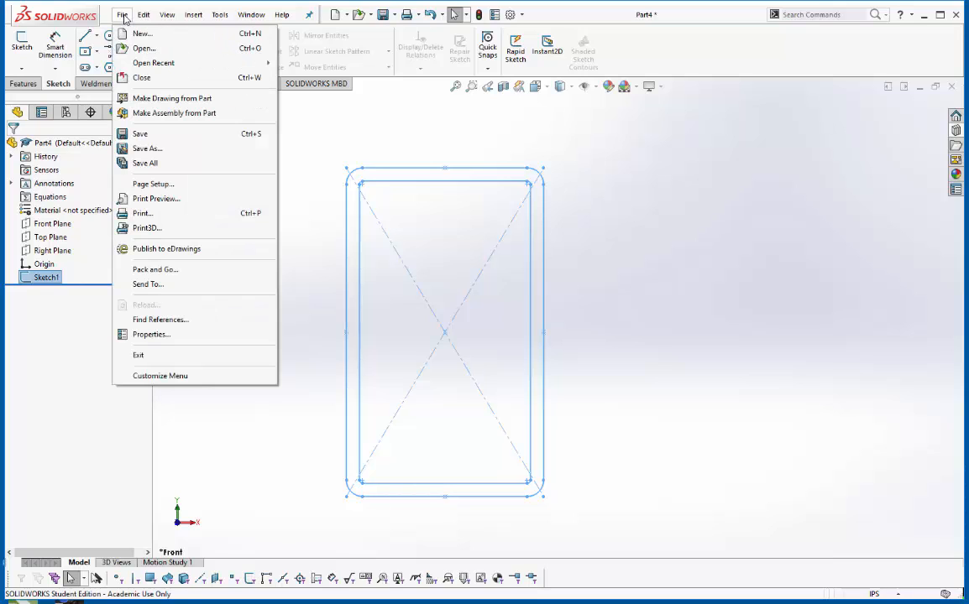
left_click(148, 150)
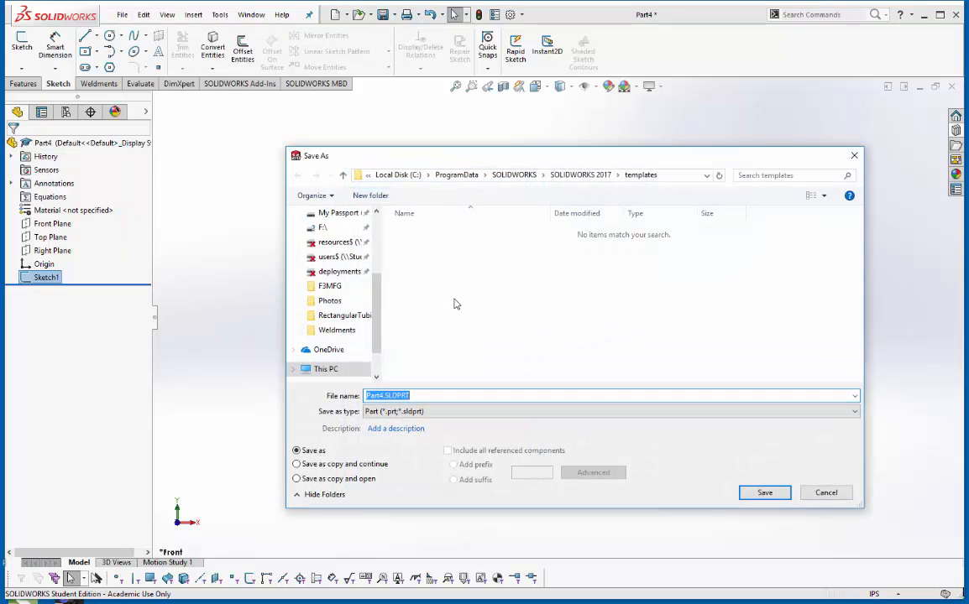
left_click(675, 411)
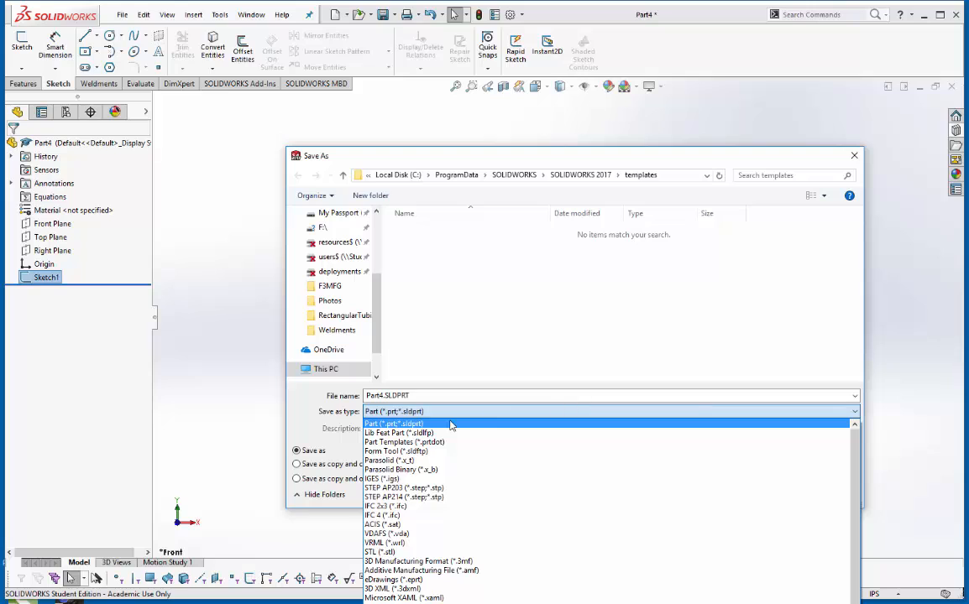
left_click(431, 434)
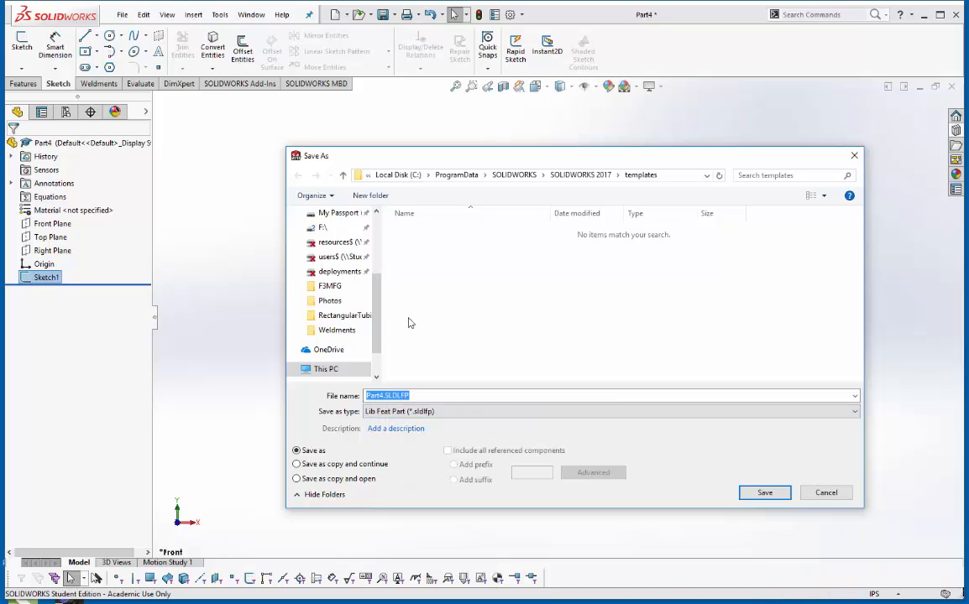
Browse the save location to the SolidWorks folder within the personal folder on Local Disk (C:).
scroll(353, 282, "up", 3)
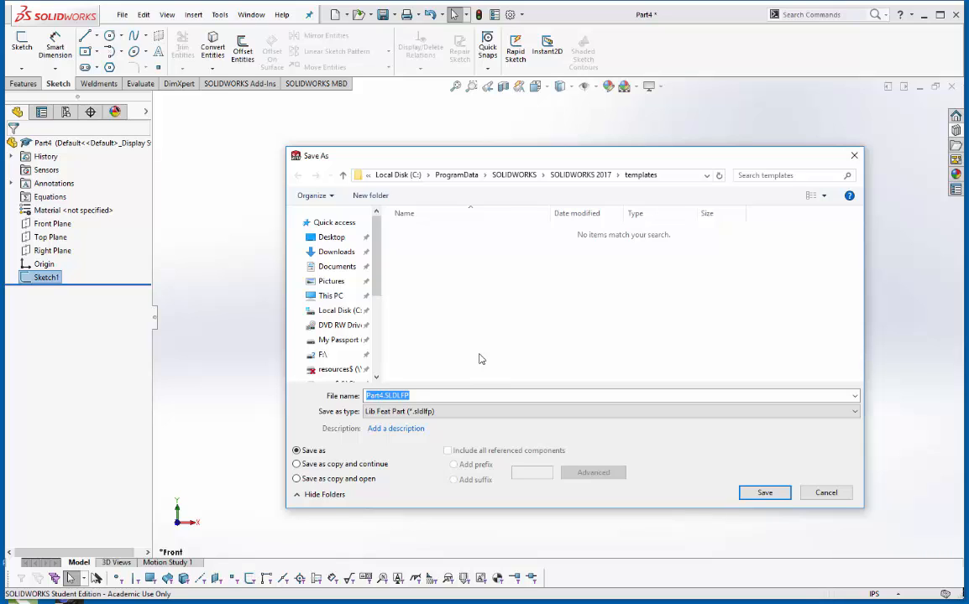
left_click(341, 311)
double_click(416, 251)
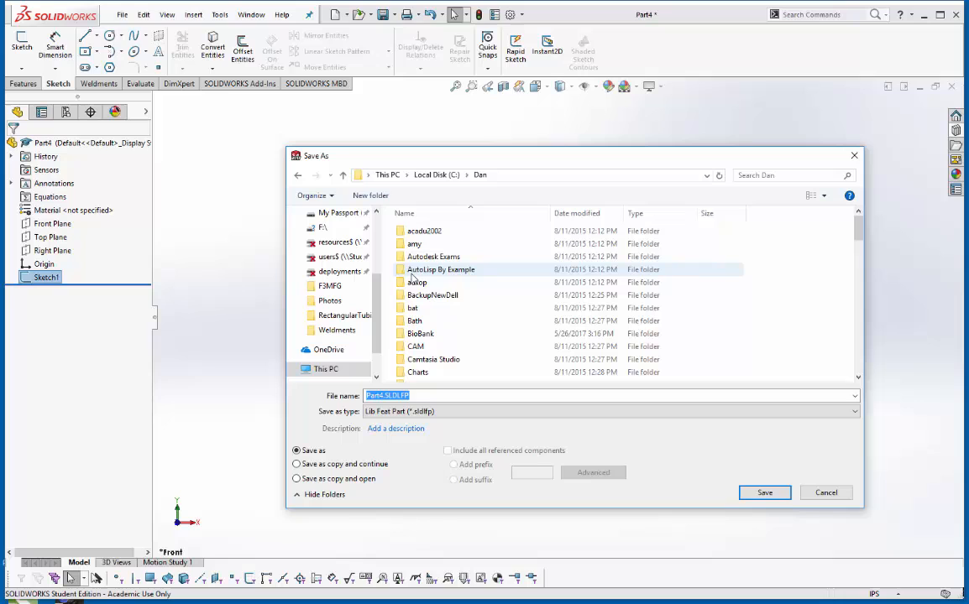
left_click(522, 347)
scroll(518, 350, "down", 2)
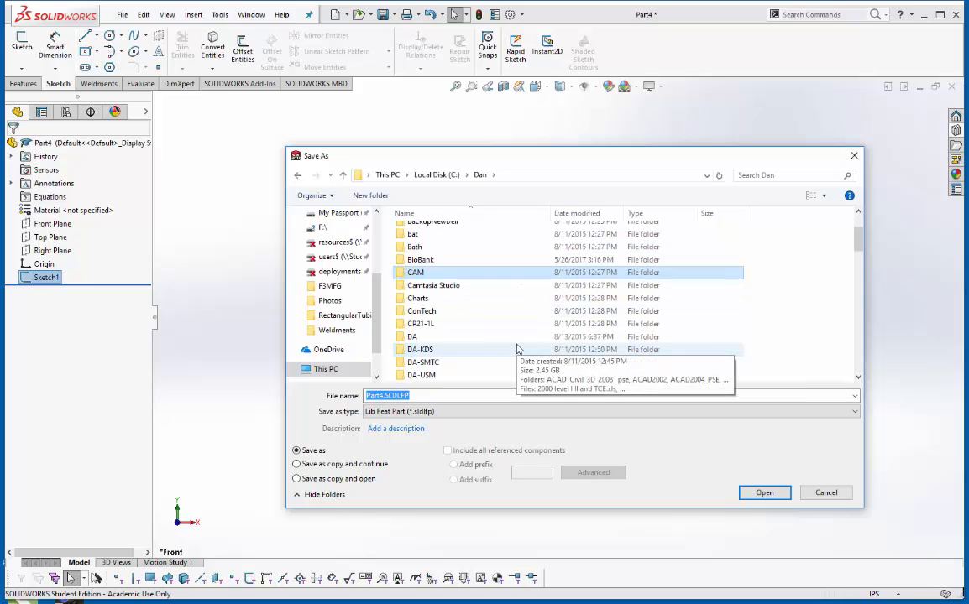
scroll(517, 349, "down", 8)
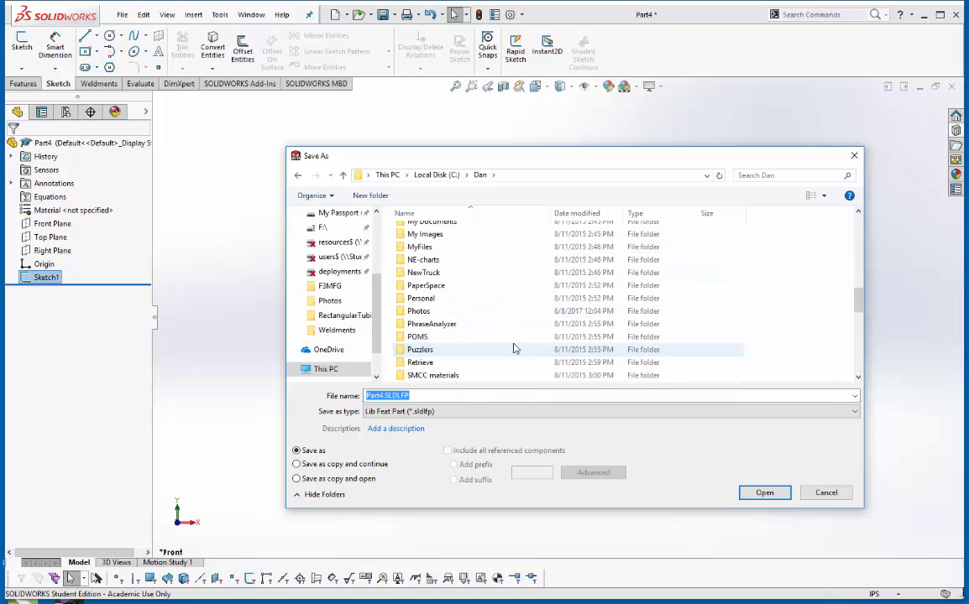
scroll(515, 349, "down", 2)
double_click(443, 324)
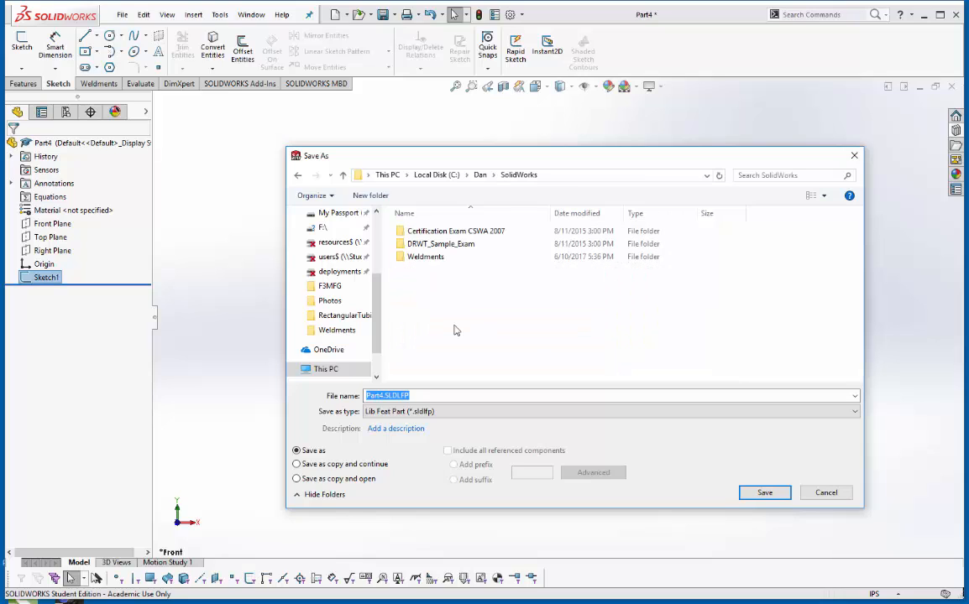
Set the save location to the Weldments > WeldmentProfiles > Custom > RectangularTubing folder.
left_click(401, 260)
double_click(401, 258)
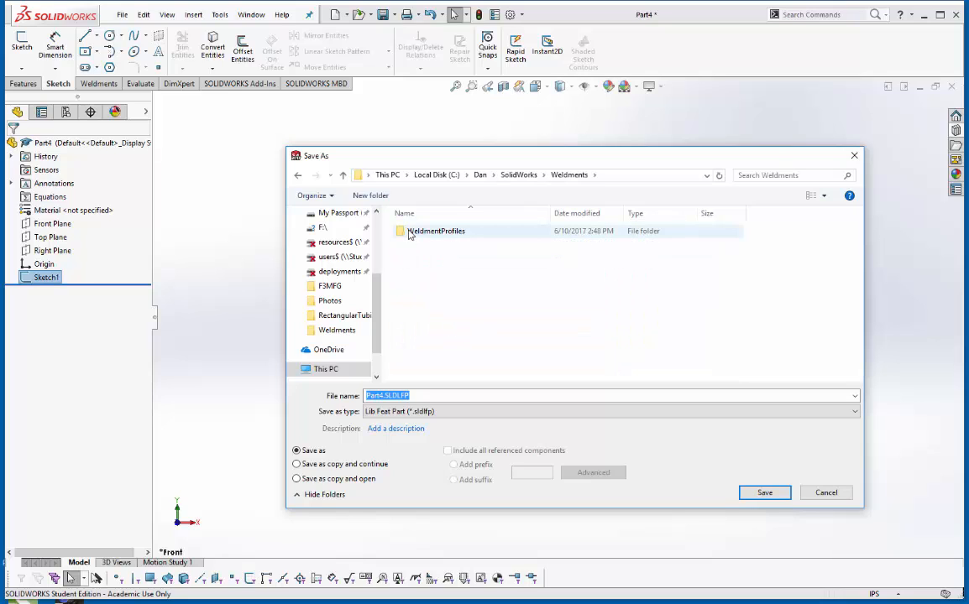
double_click(428, 231)
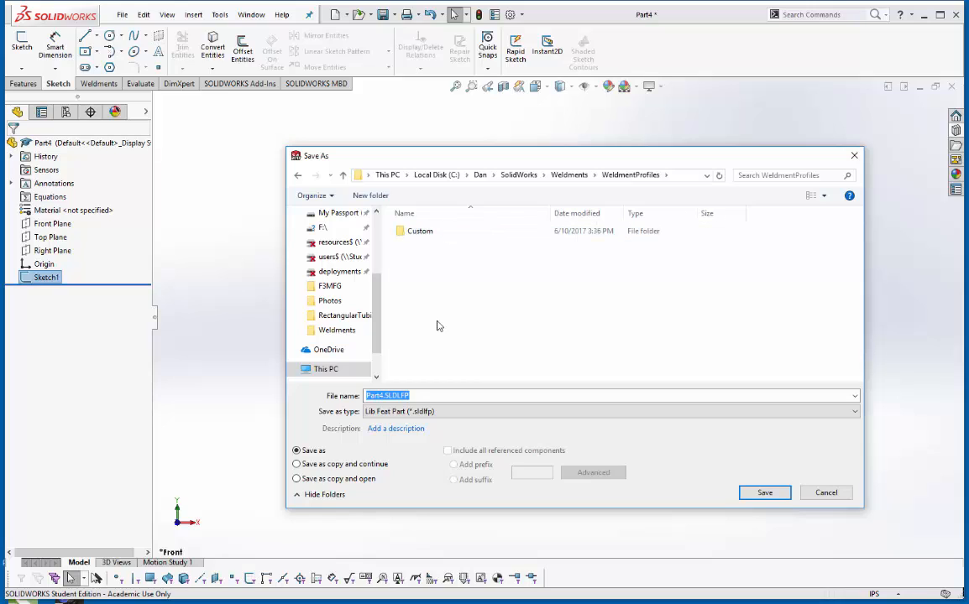
double_click(402, 232)
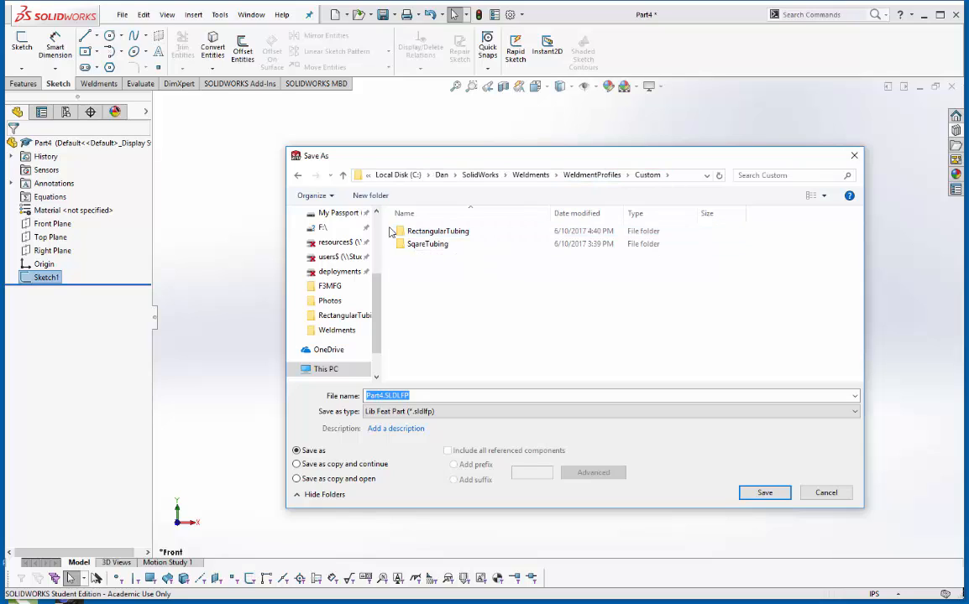
double_click(405, 232)
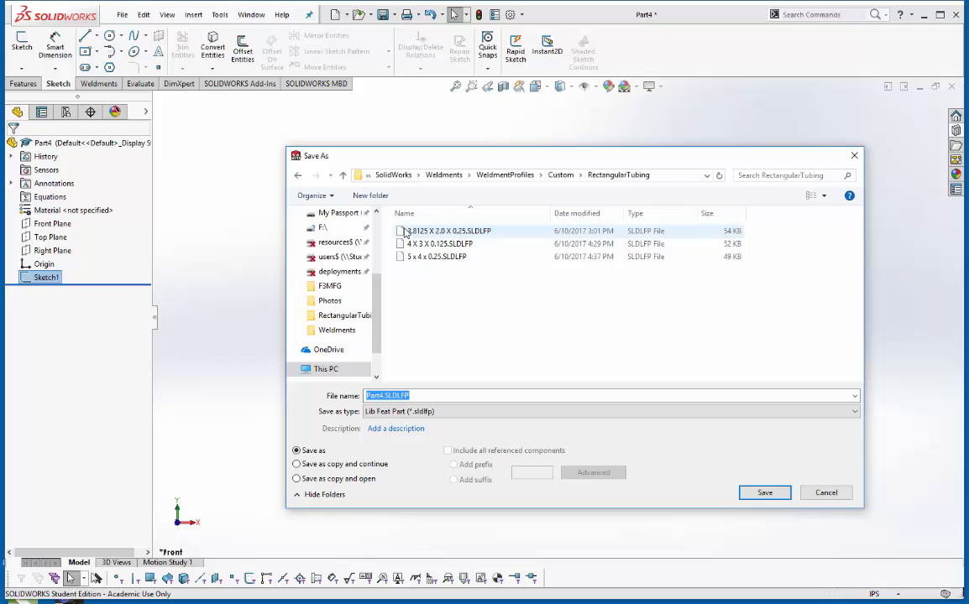
Name the library profile file 5 x 3 x 0.2.
left_click(441, 383)
key("BackSpace")
key("BackSpace")
key("BackSpace")
key("BackSpace")
type("5 x 3 x .2")
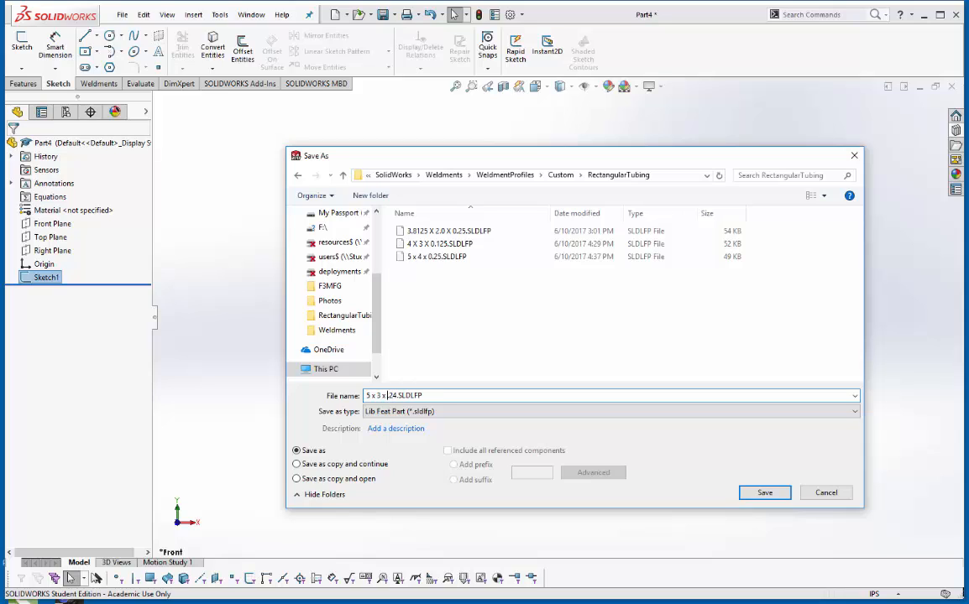
type("0")
key("BackSpace")
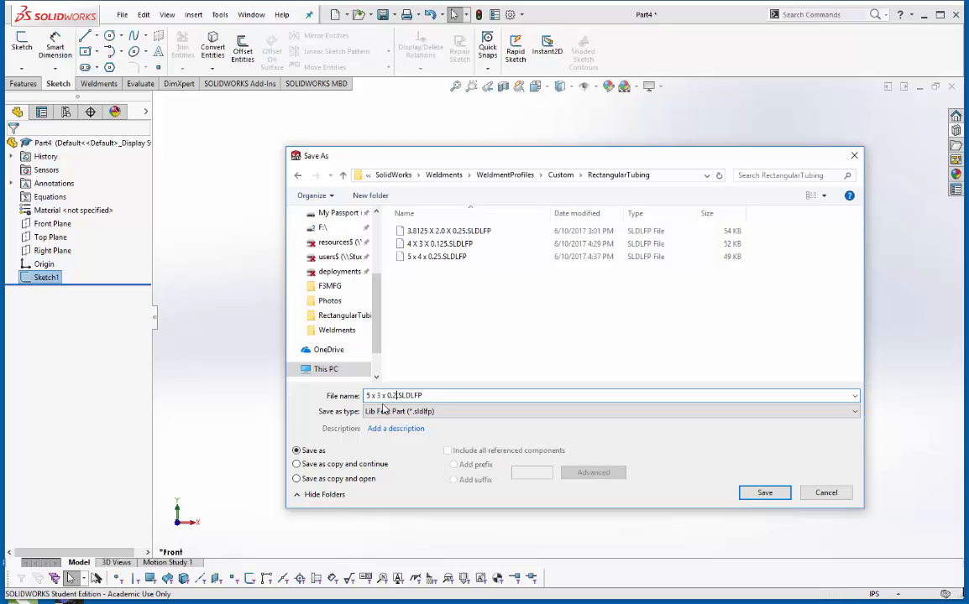
Add the description RectTube followed by the size 5 x 3 x 0.2 copied from the file name, and save the profile.
left_click(402, 429)
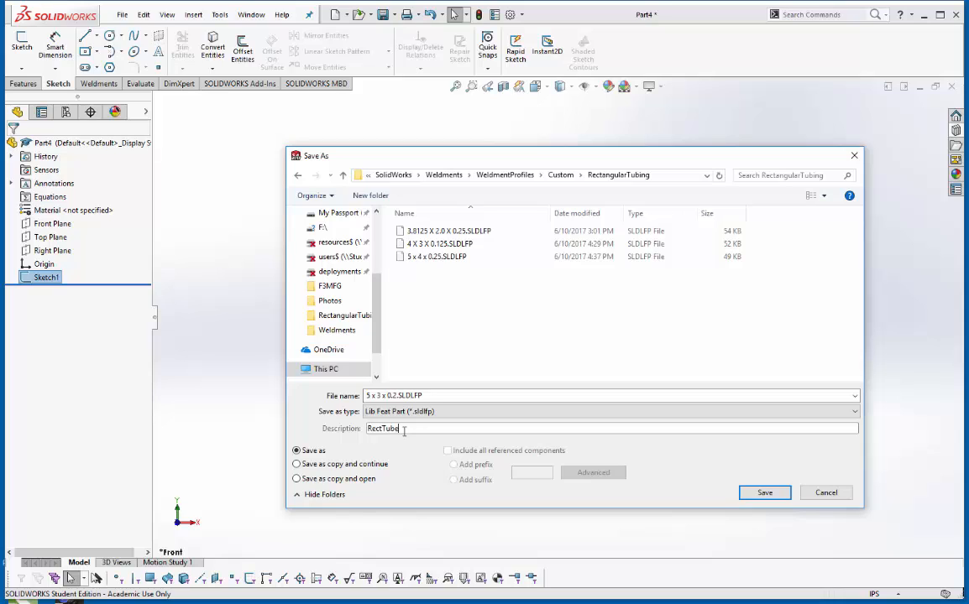
left_click(388, 396)
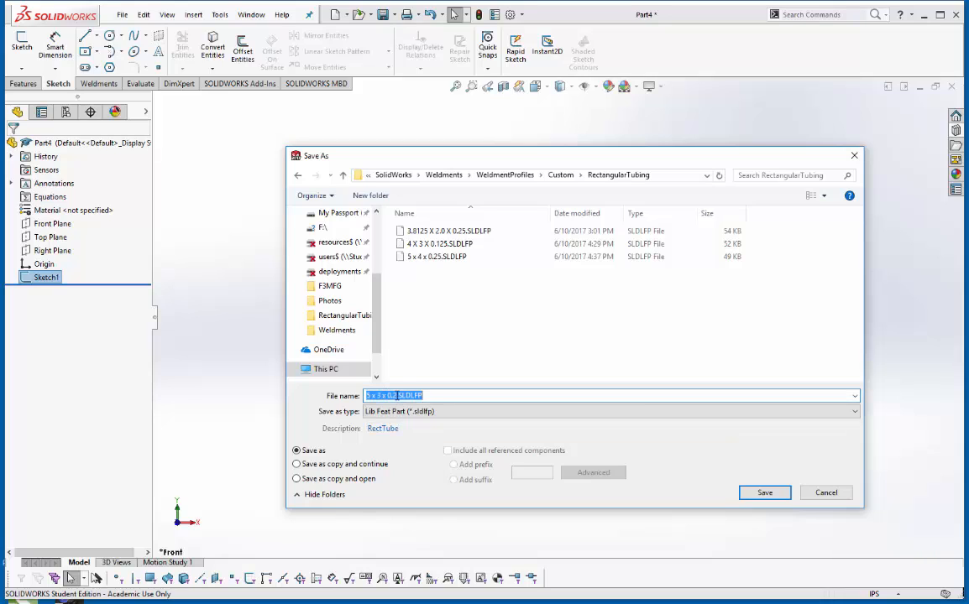
left_click_drag(396, 396, 349, 398)
key("ctrl+c")
left_click(404, 431)
left_click(406, 431)
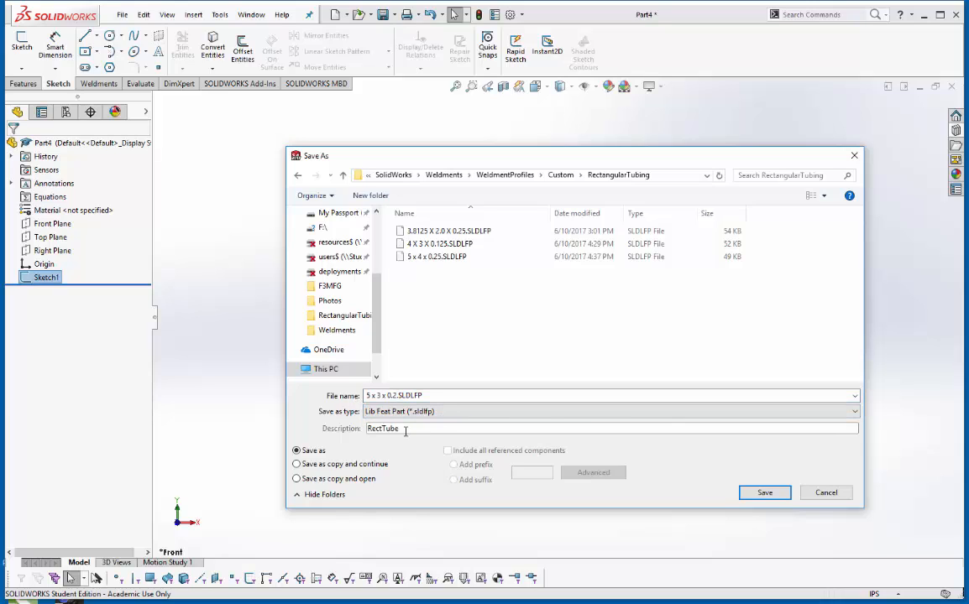
key("ctrl+v")
left_click(762, 493)
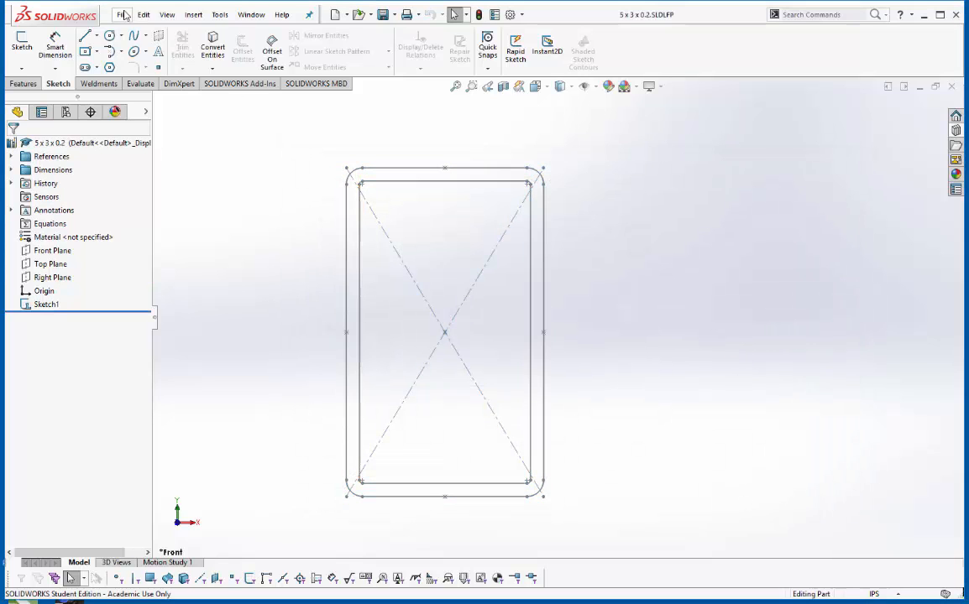
Create a new part from the AnsiPart template.
left_click(122, 14)
left_click(132, 33)
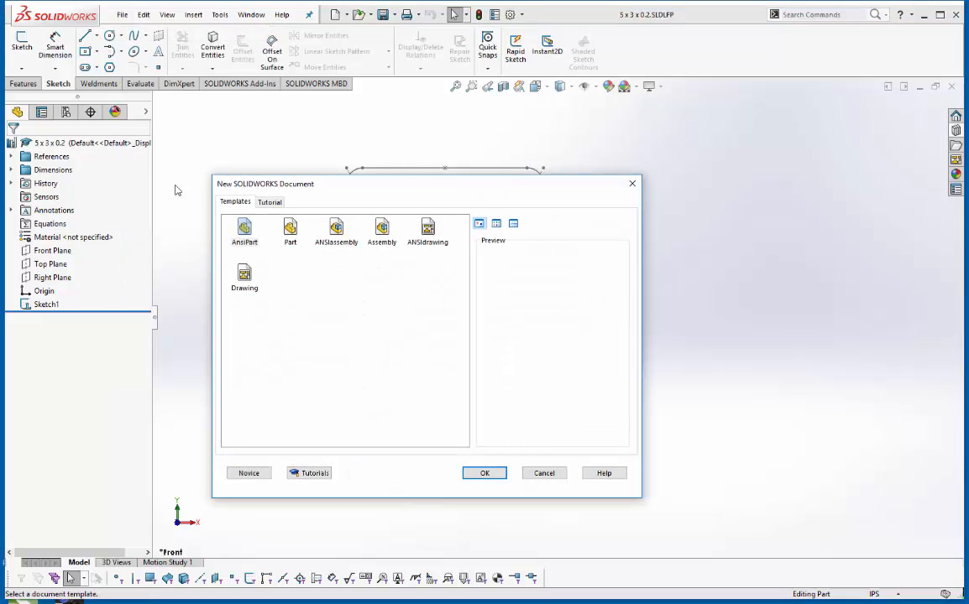
left_click(244, 230)
double_click(243, 230)
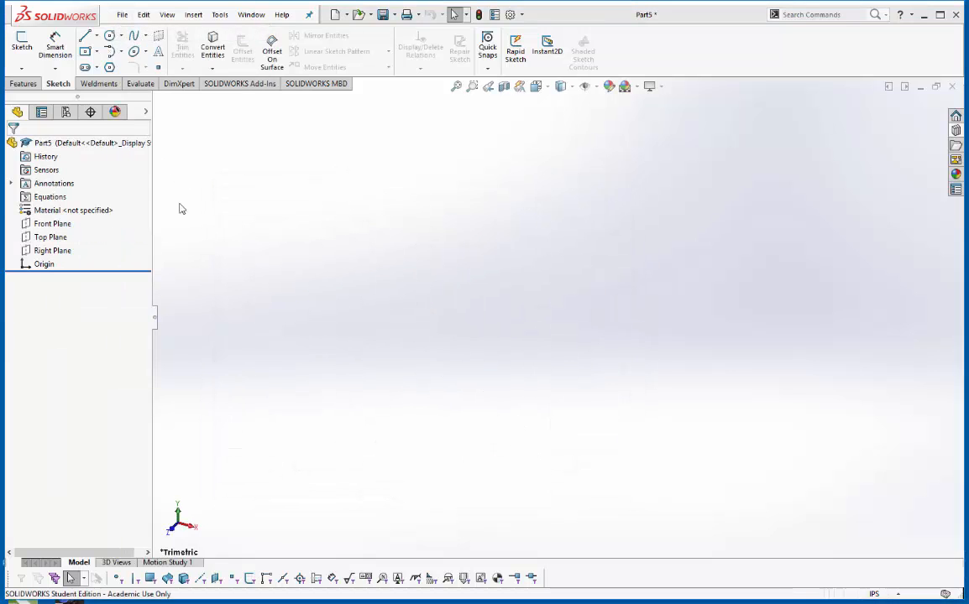
Start a new sketch on the Front Plane.
left_click(25, 84)
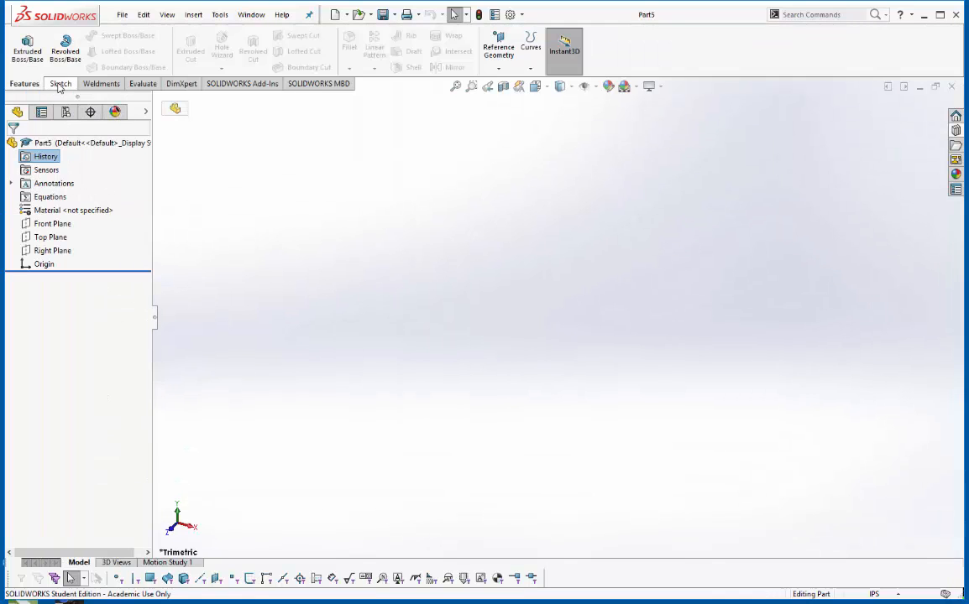
left_click(58, 84)
left_click(23, 46)
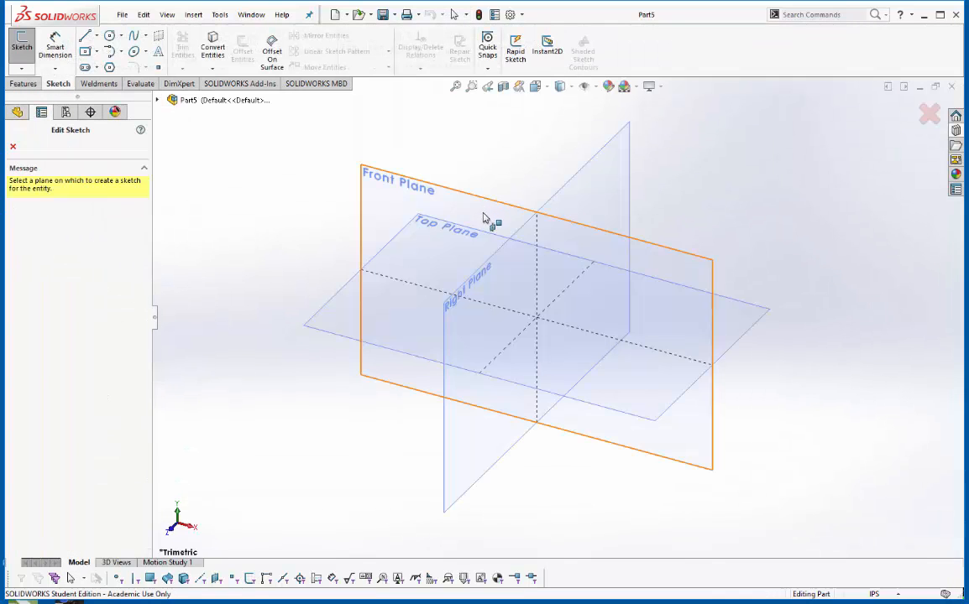
left_click(490, 204)
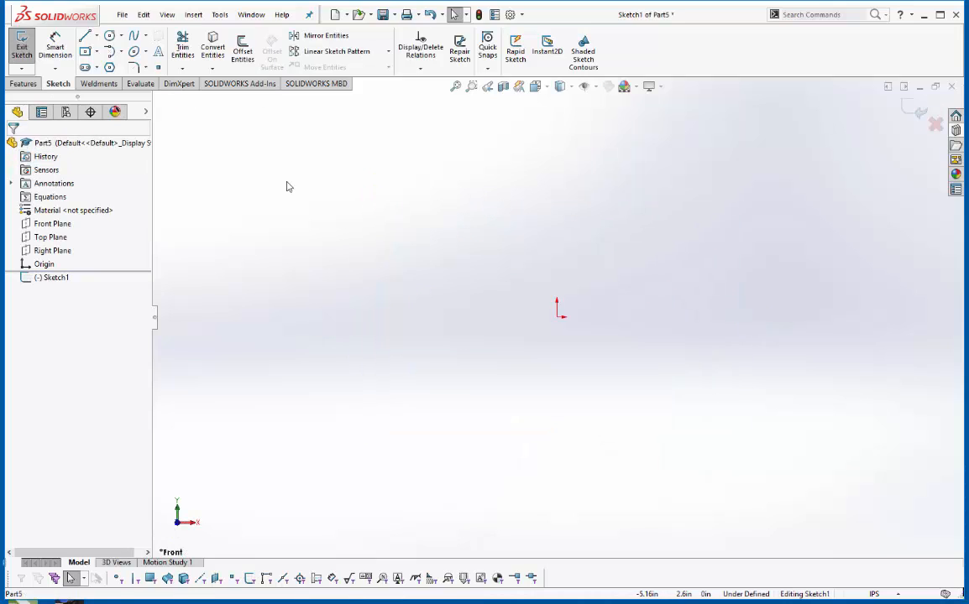
Sketch a line sloping up from the lower left, joined to a horizontal line about 1.86 in long ending at the origin.
left_click(84, 35)
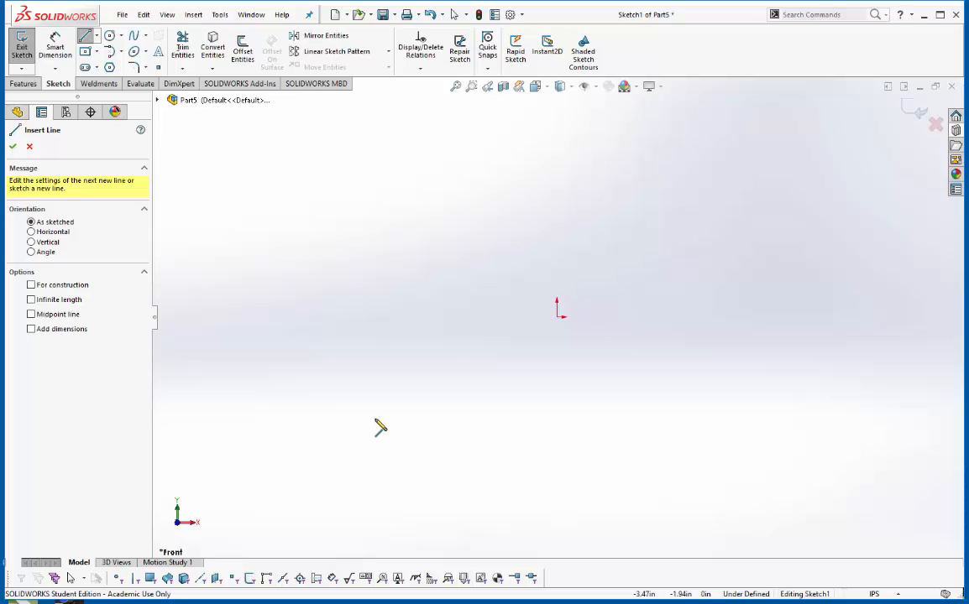
mouse_move(375, 417)
left_mouse_down()
mouse_move(459, 319)
mouse_move(552, 330)
mouse_move(558, 319)
left_mouse_up()
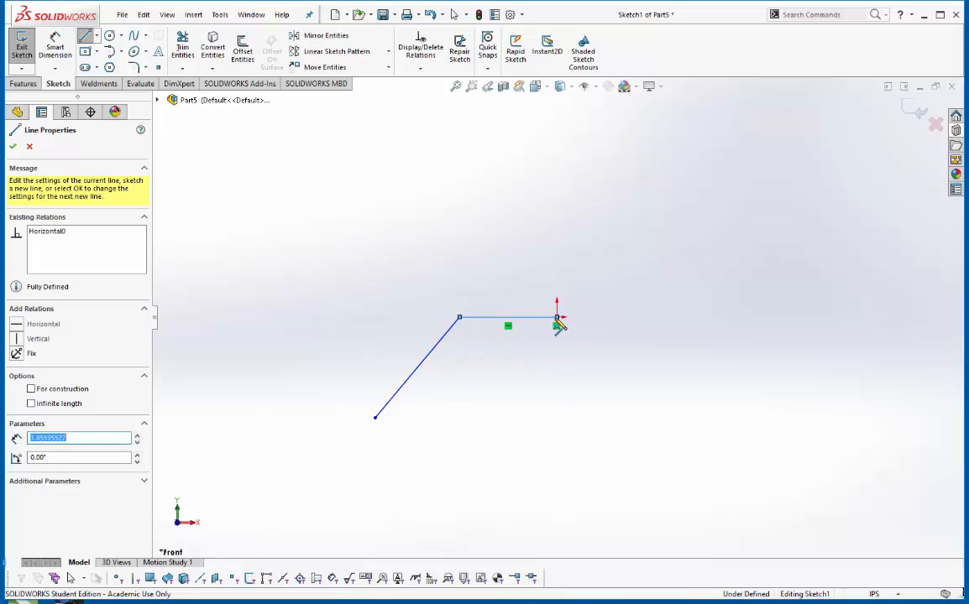
key("Escape")
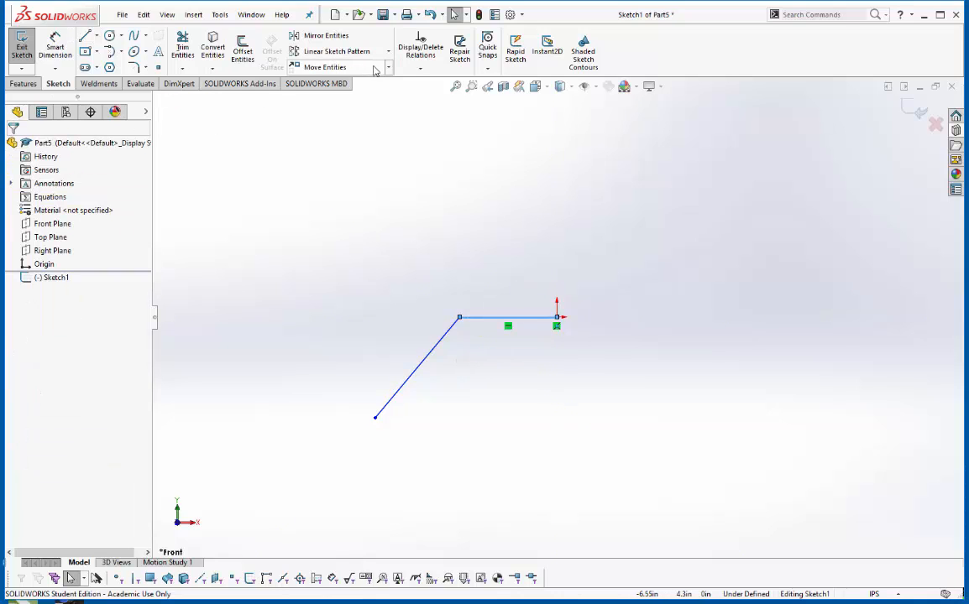
left_click(342, 39)
left_click(398, 390)
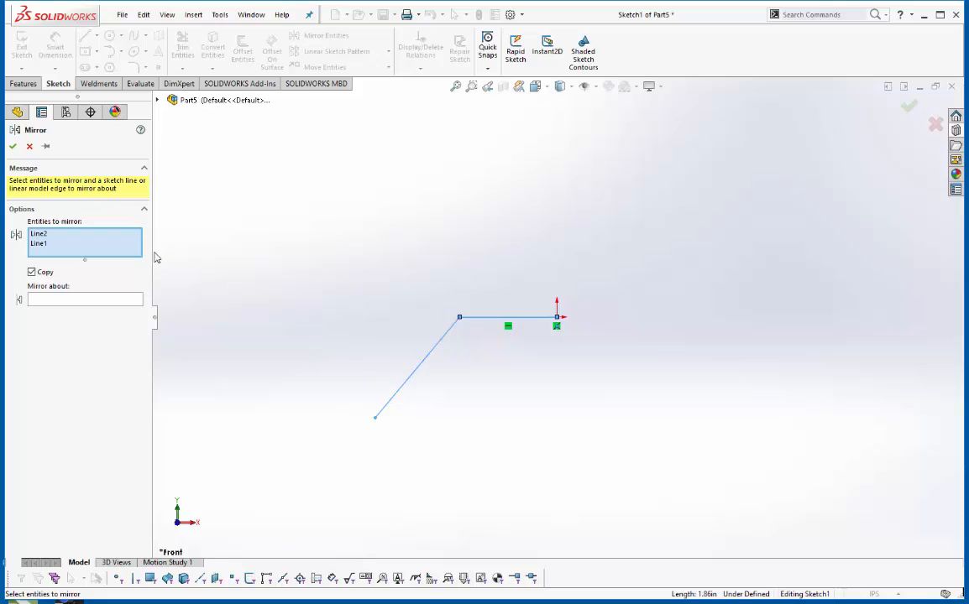
left_click(13, 145)
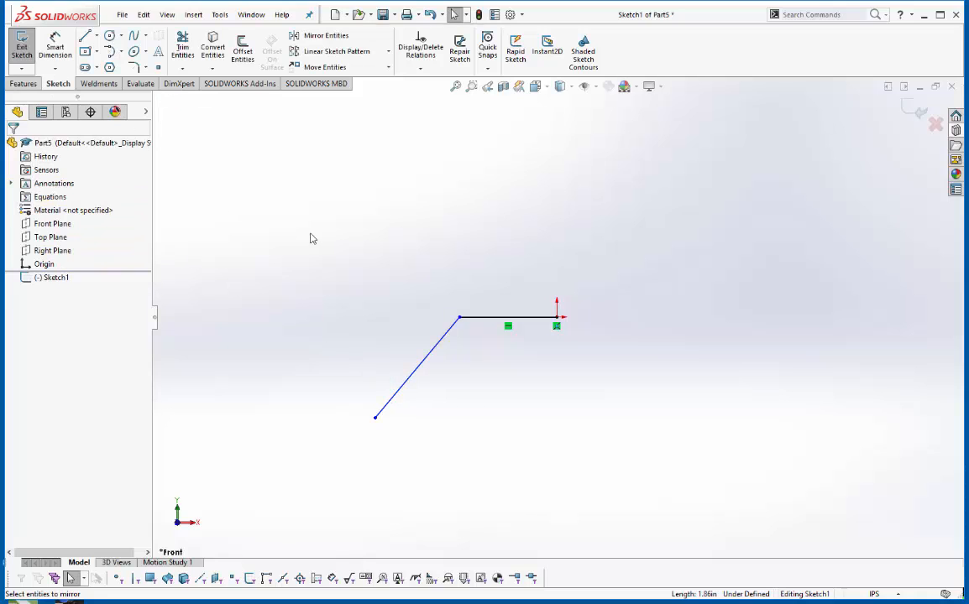
Draw a vertical centerline about 5.47 in long through the origin, extending above and below the horizontal line.
left_click(95, 36)
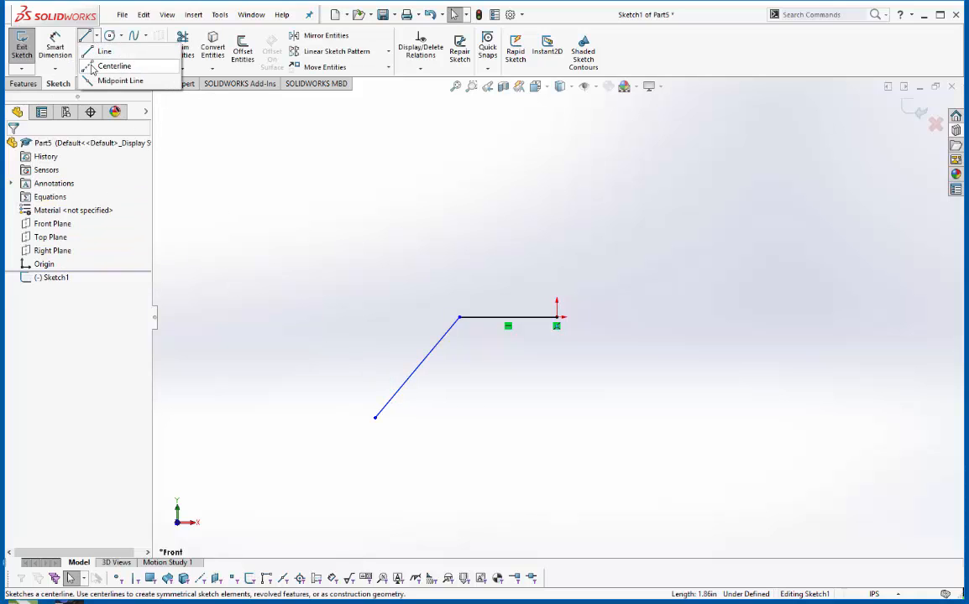
left_click(84, 65)
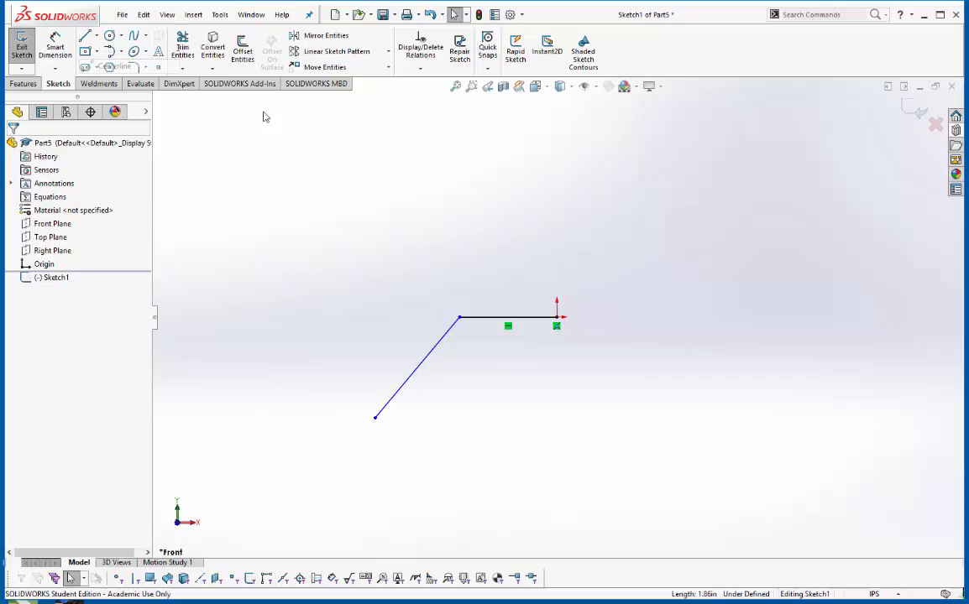
left_click(557, 207)
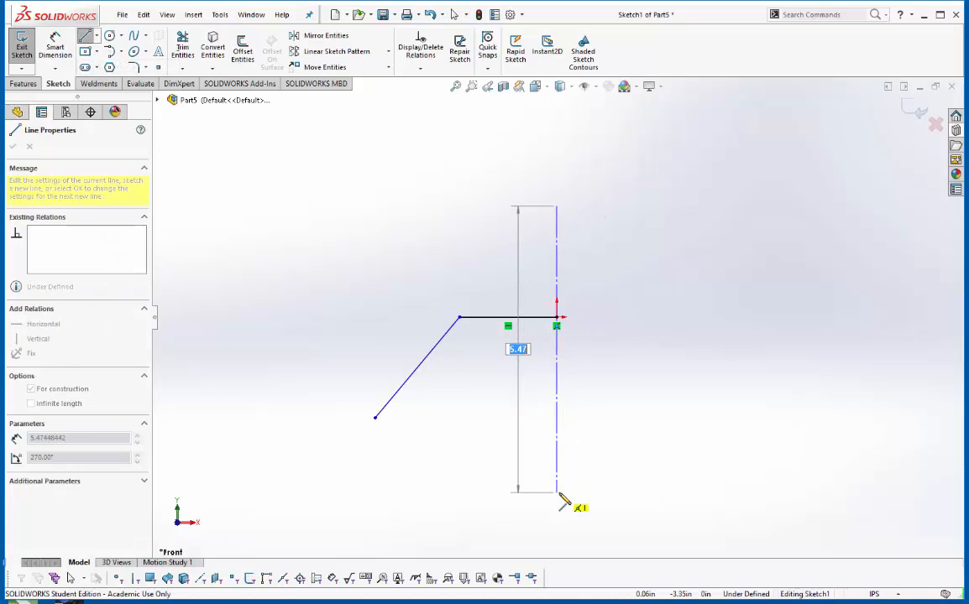
left_click(557, 493)
key("Escape")
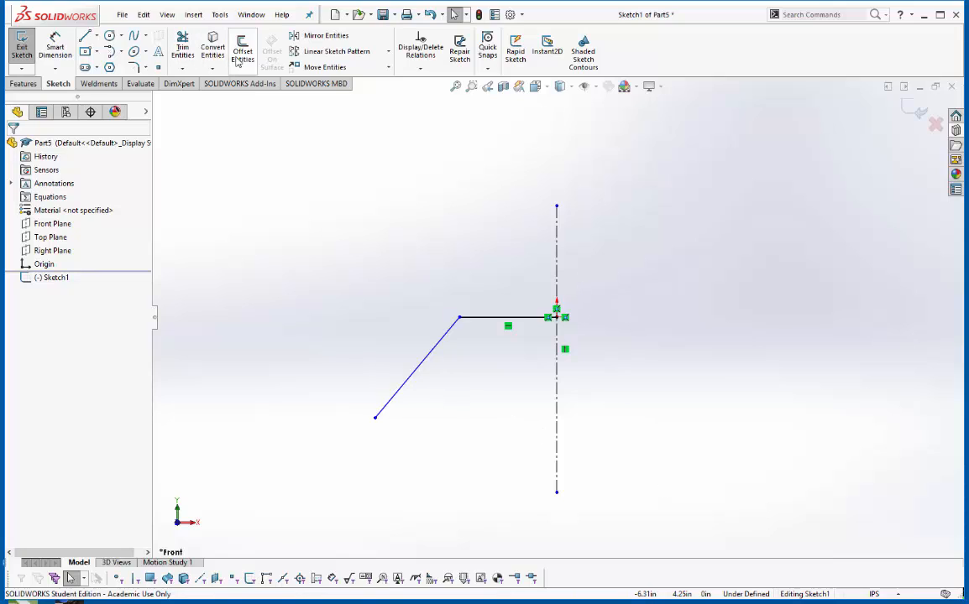
Mirror the horizontal and sloping lines about the vertical centerline.
left_click(325, 38)
left_click(475, 317)
left_click(430, 353)
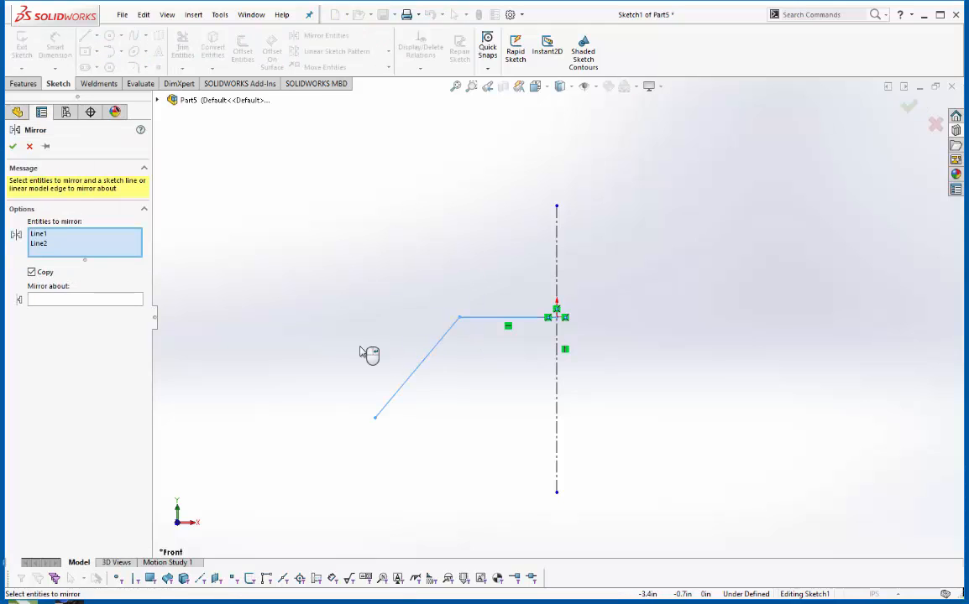
left_click(53, 299)
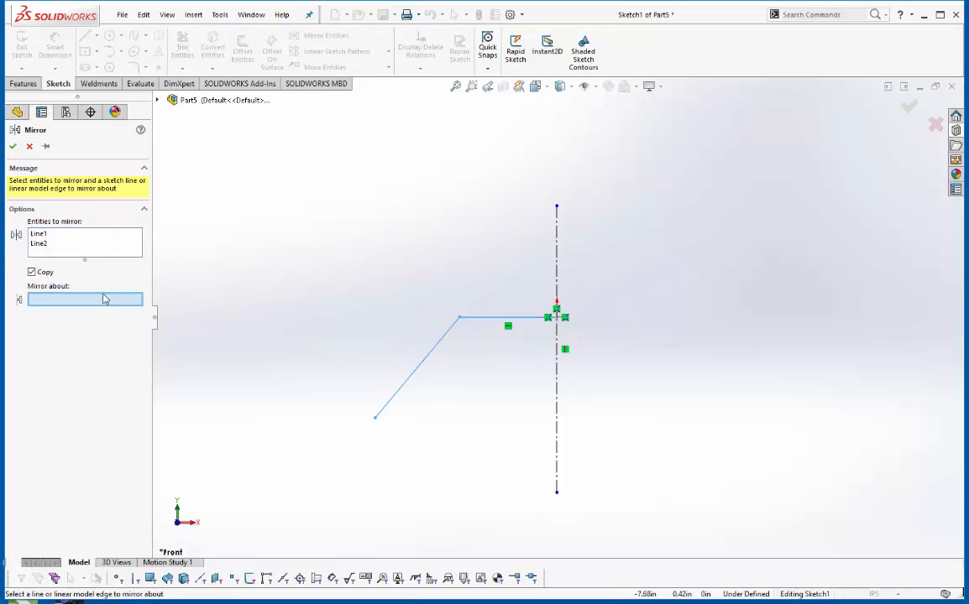
left_click(557, 251)
left_click(13, 147)
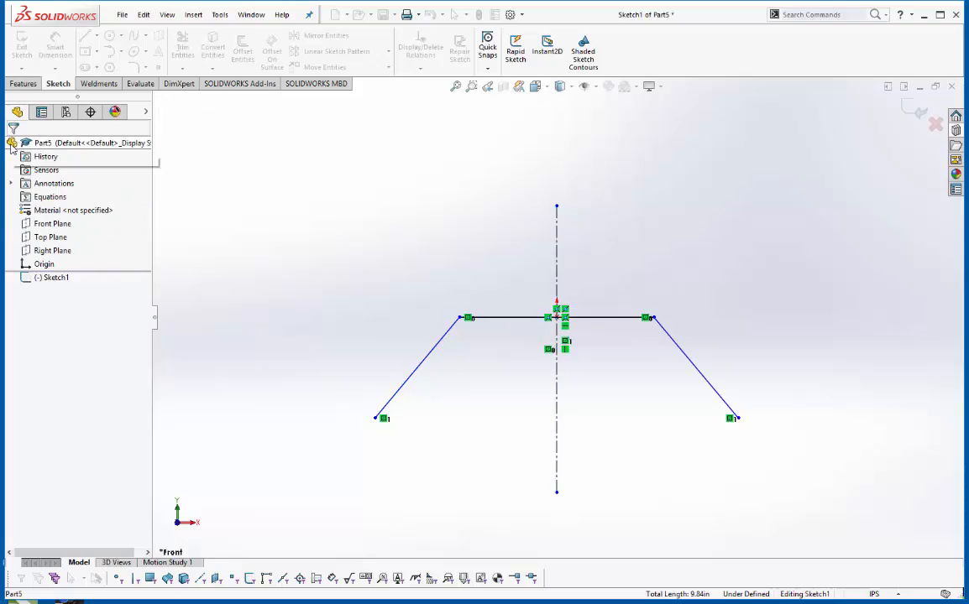
Dimension the horizontal distance between the two lower endpoints of the sloping lines as 120 in, placed below the sketch.
left_click(55, 47)
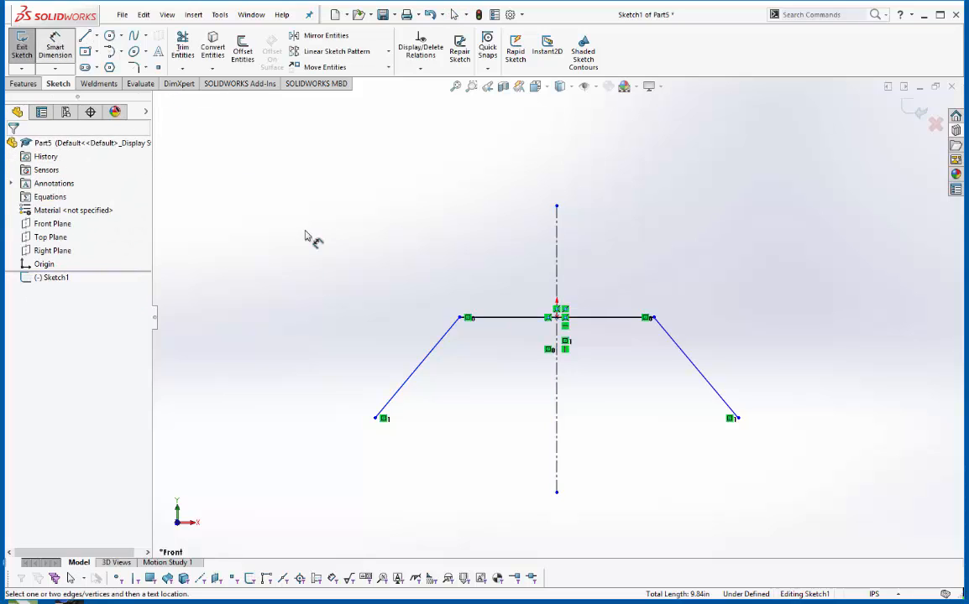
left_click(376, 418)
left_click(738, 418)
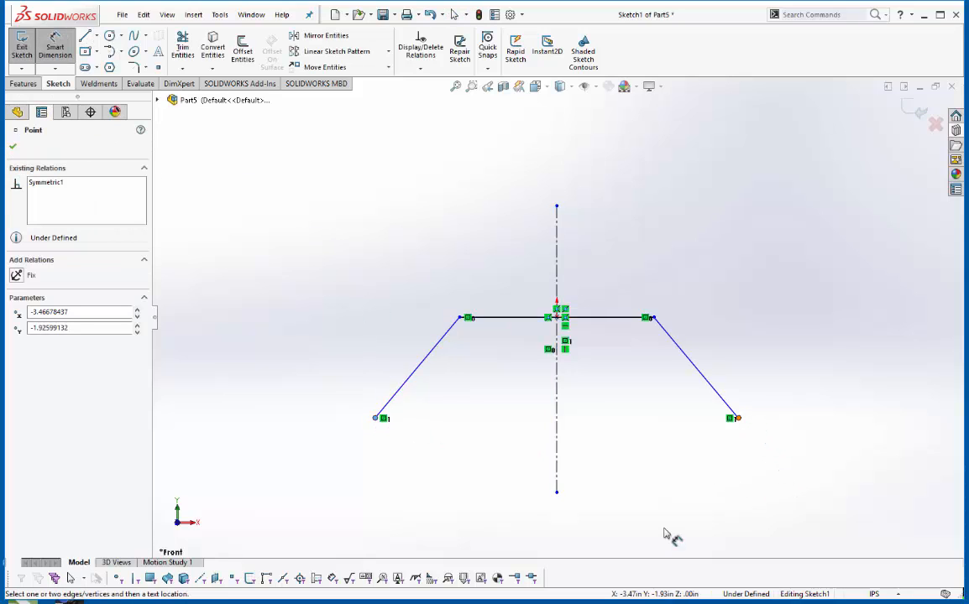
left_click(625, 522)
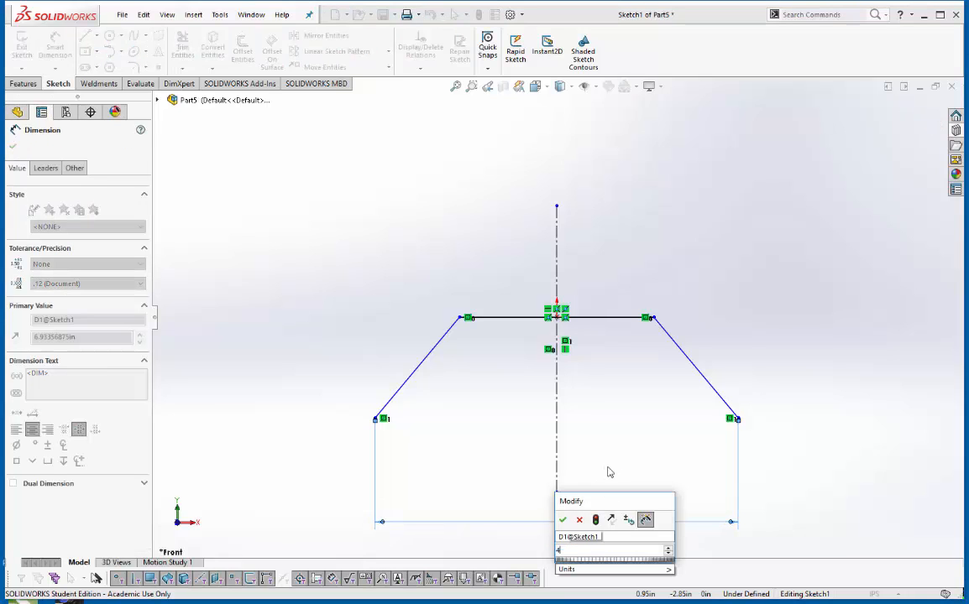
type("120")
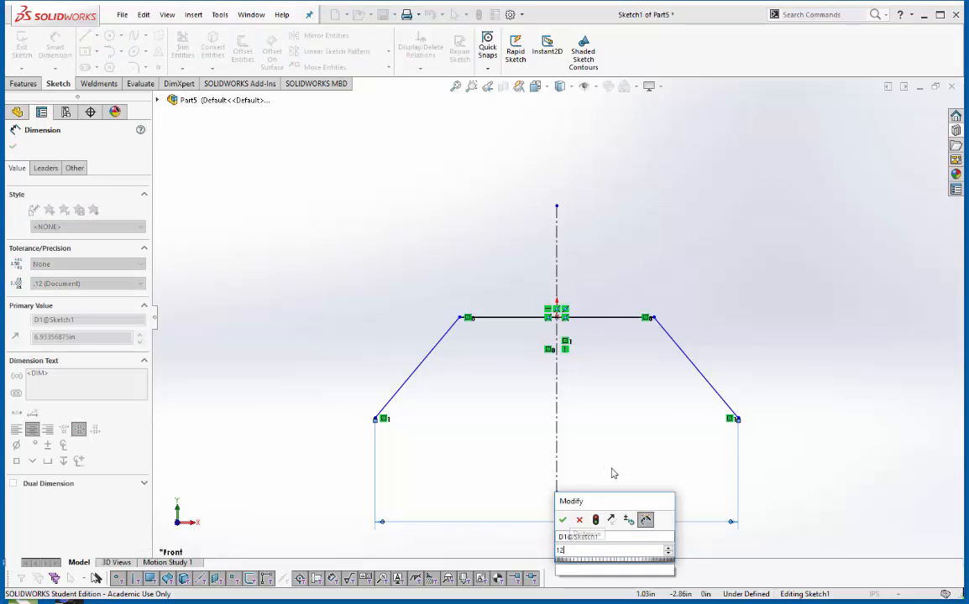
Dimension the sketch 120 in wide between the lower endpoints of the legs and 40 in high from the horizontal line to the left leg's end.
key("Return")
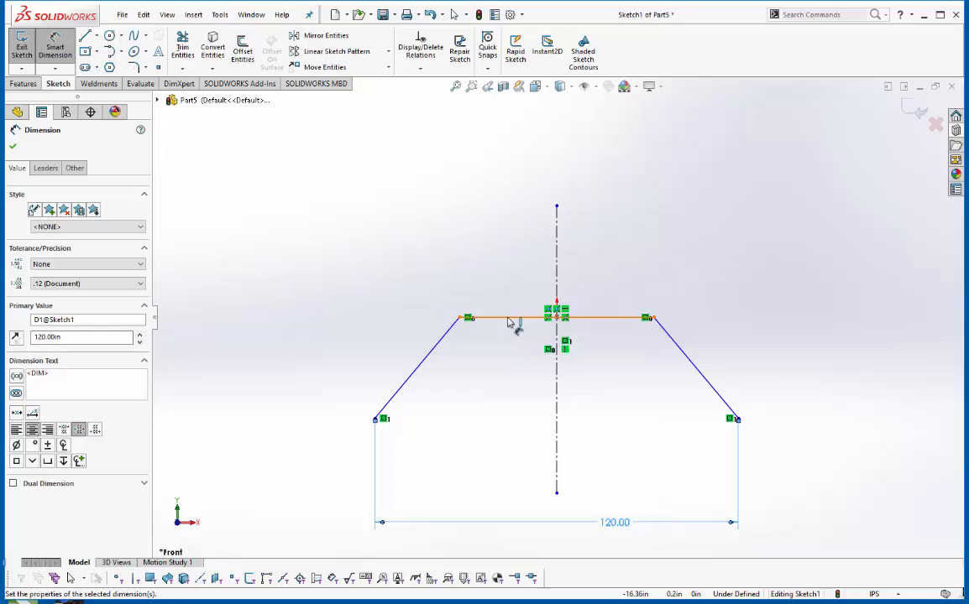
left_click(512, 319)
left_click(376, 418)
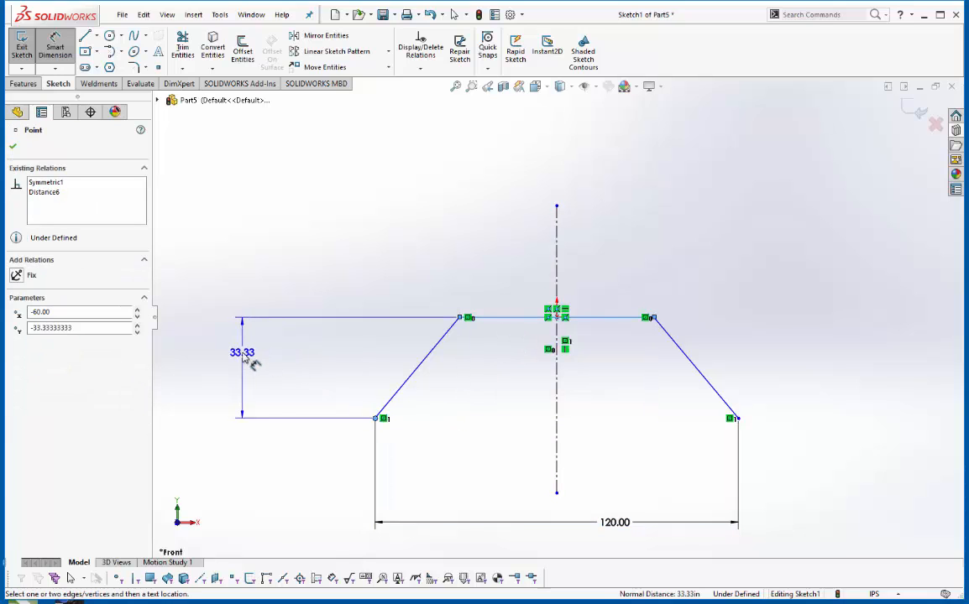
left_click(261, 367)
type("40")
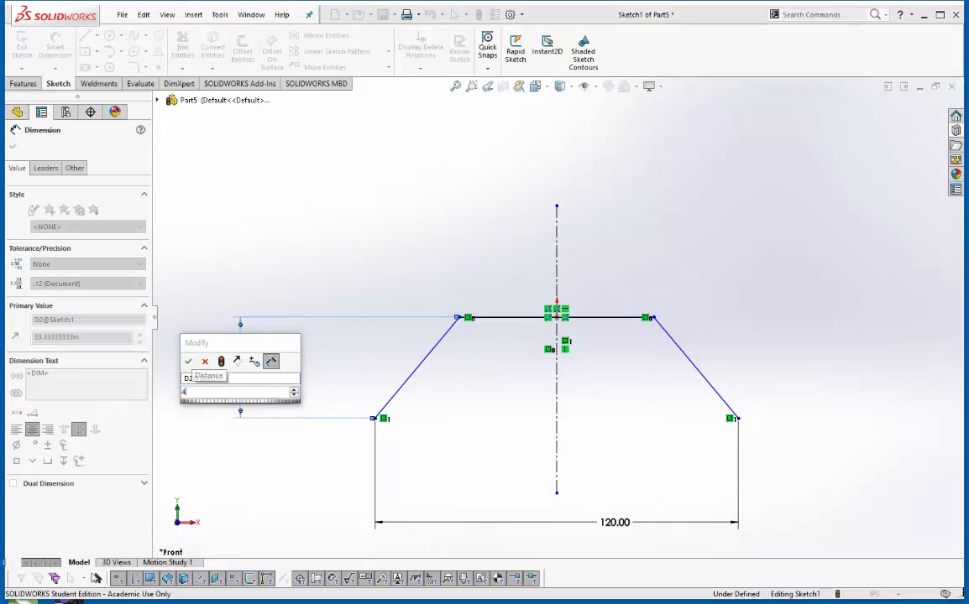
key("Return")
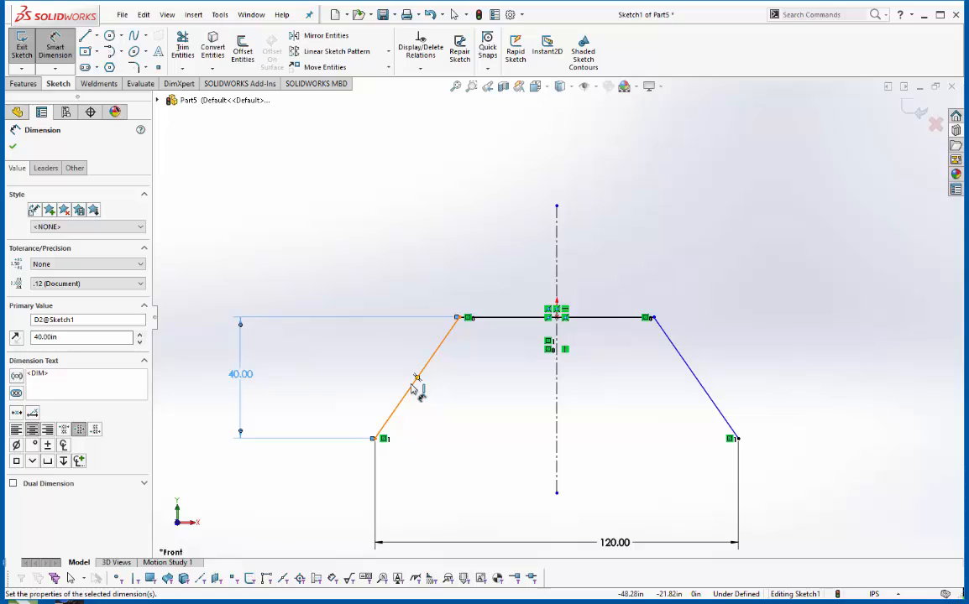
Set the angle between the horizontal line and the left leg to 120 degrees and exit the sketch.
left_click(502, 320)
left_click(445, 338)
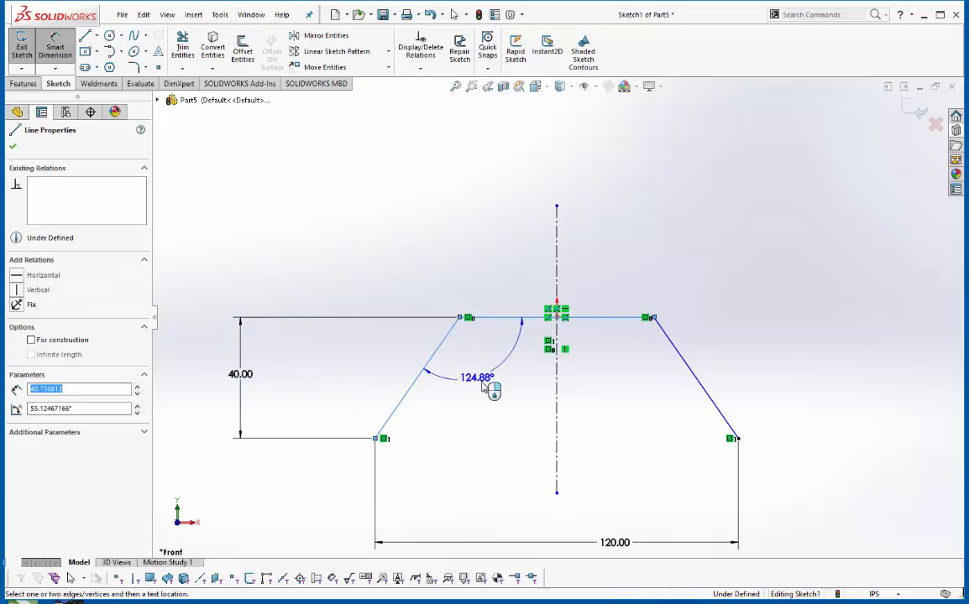
left_click(493, 384)
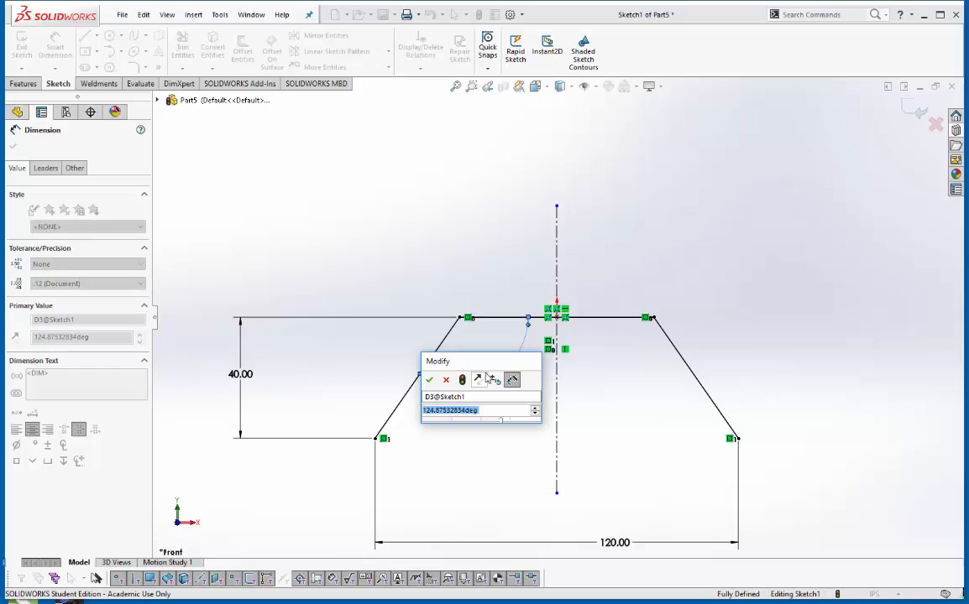
type("120")
key("Return")
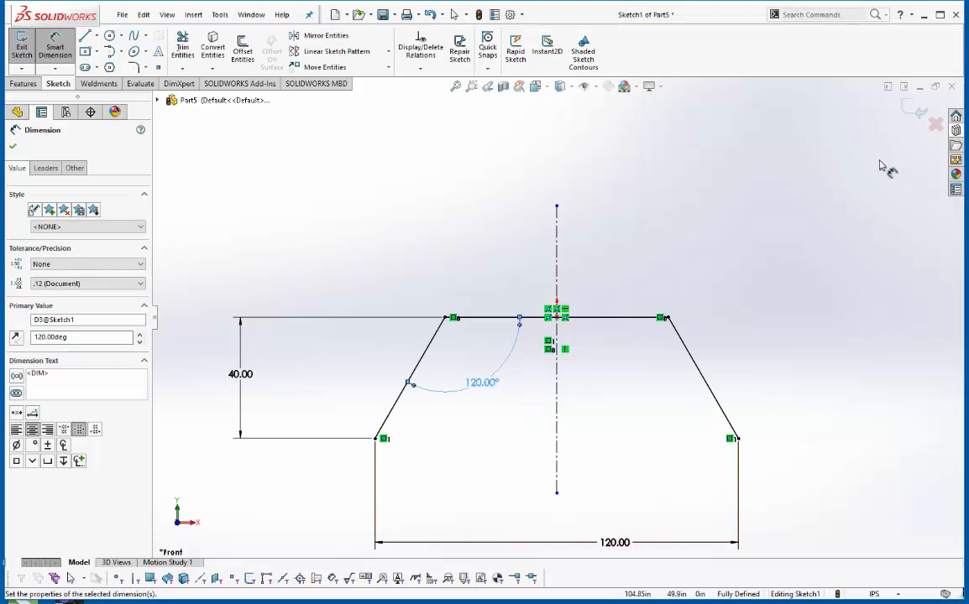
left_click(916, 115)
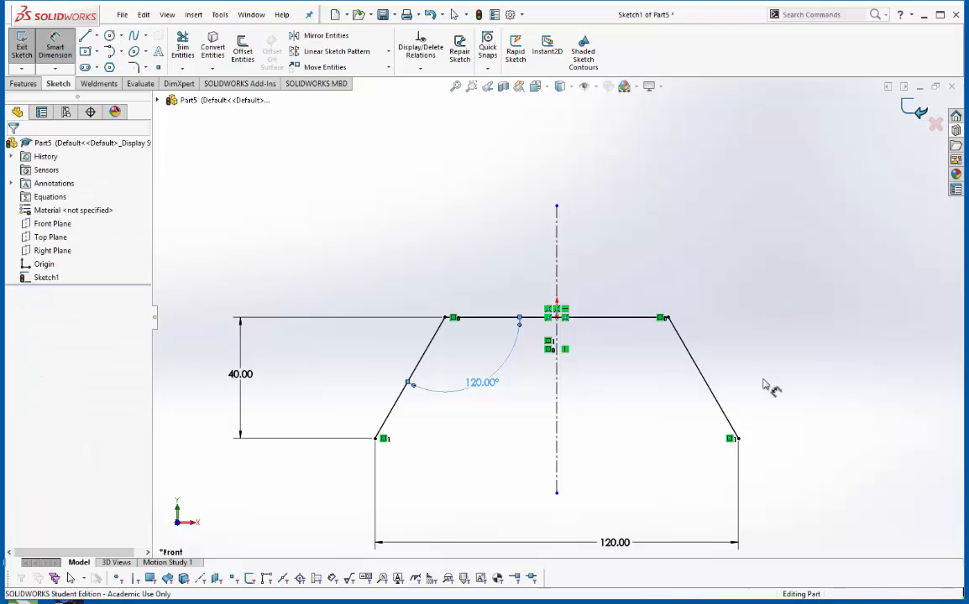
left_click(277, 195)
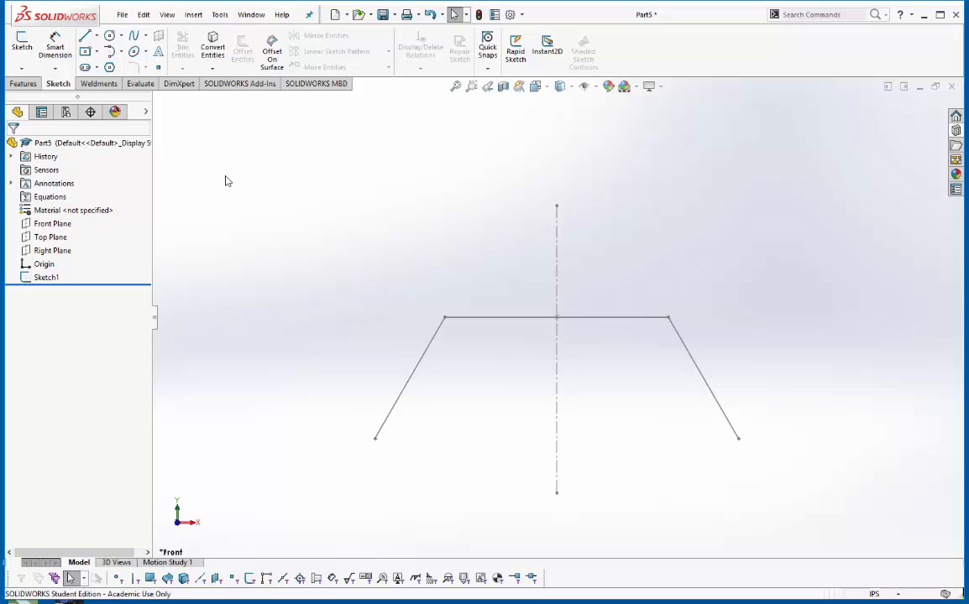
left_click(102, 84)
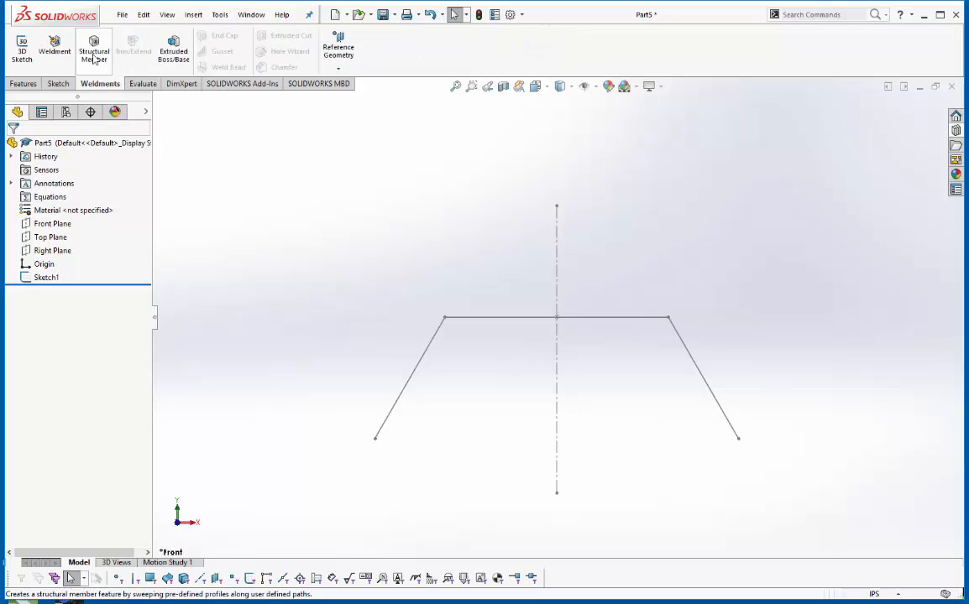
left_click(95, 53)
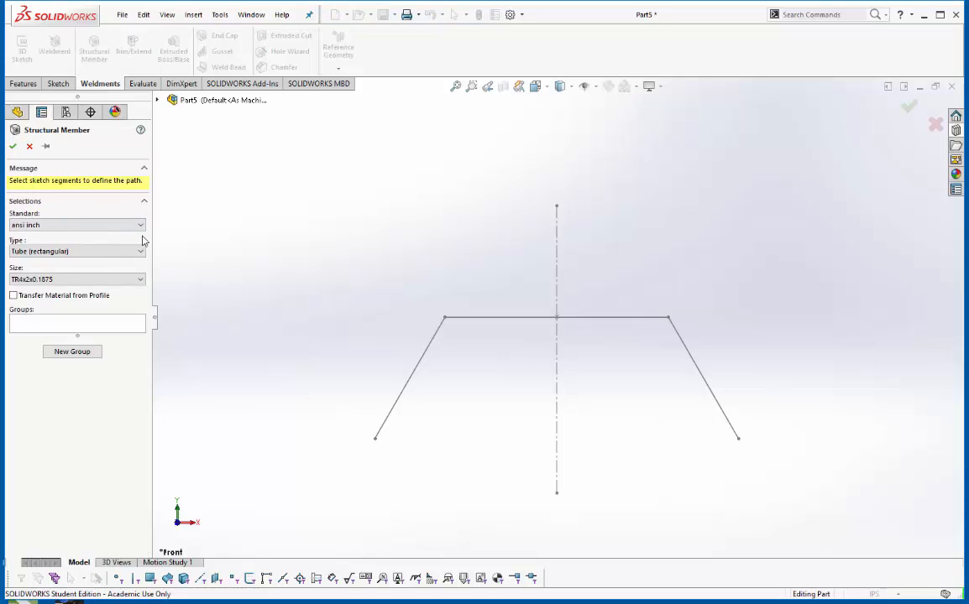
left_click(140, 226)
left_click(117, 244)
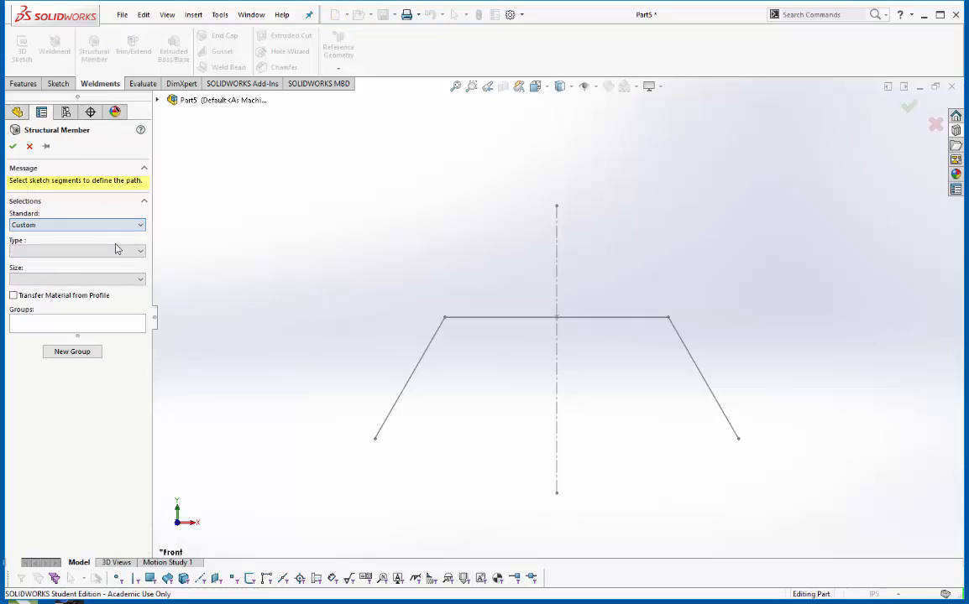
left_click(140, 252)
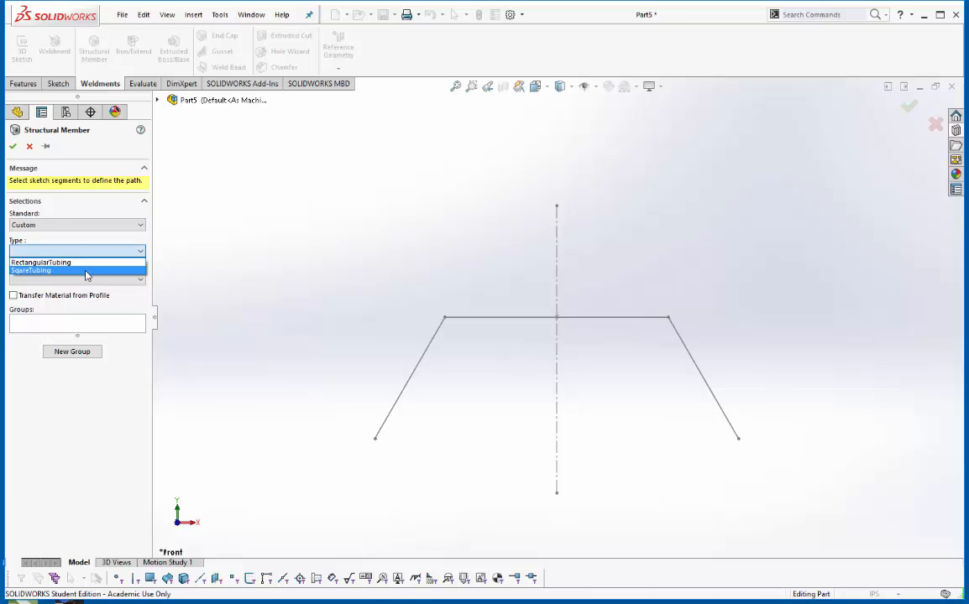
key("Escape")
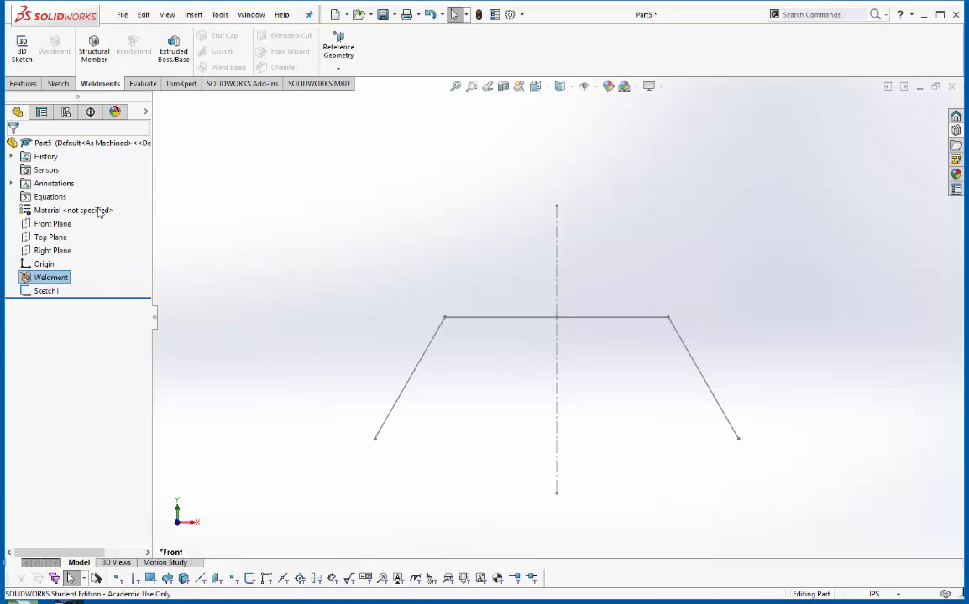
Start a Structural Member with the Custom standard, RectangularTubing type and 5 x 3 x 0.2 size.
left_click(91, 54)
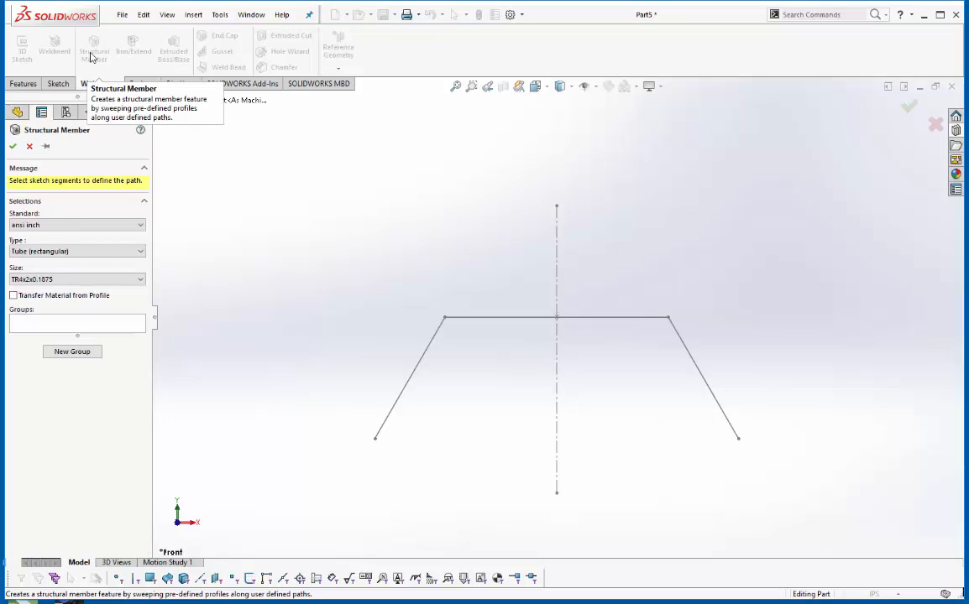
left_click(141, 227)
left_click(107, 249)
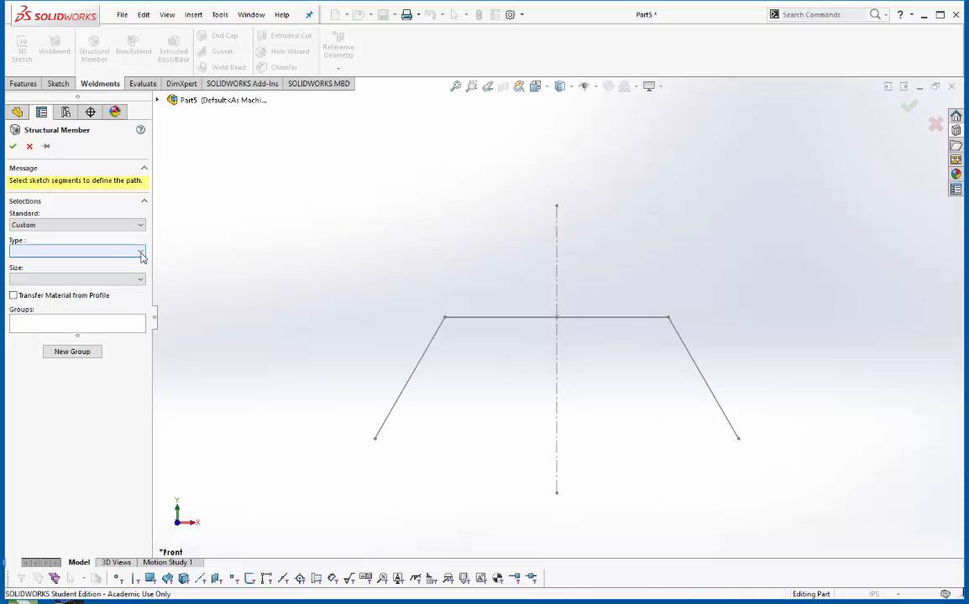
left_click(140, 252)
left_click(89, 263)
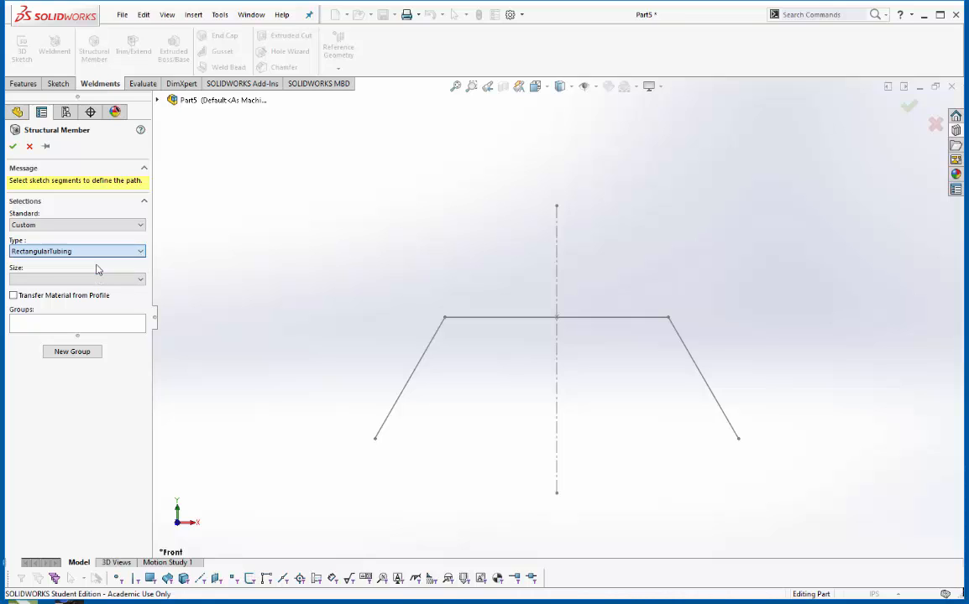
left_click(140, 280)
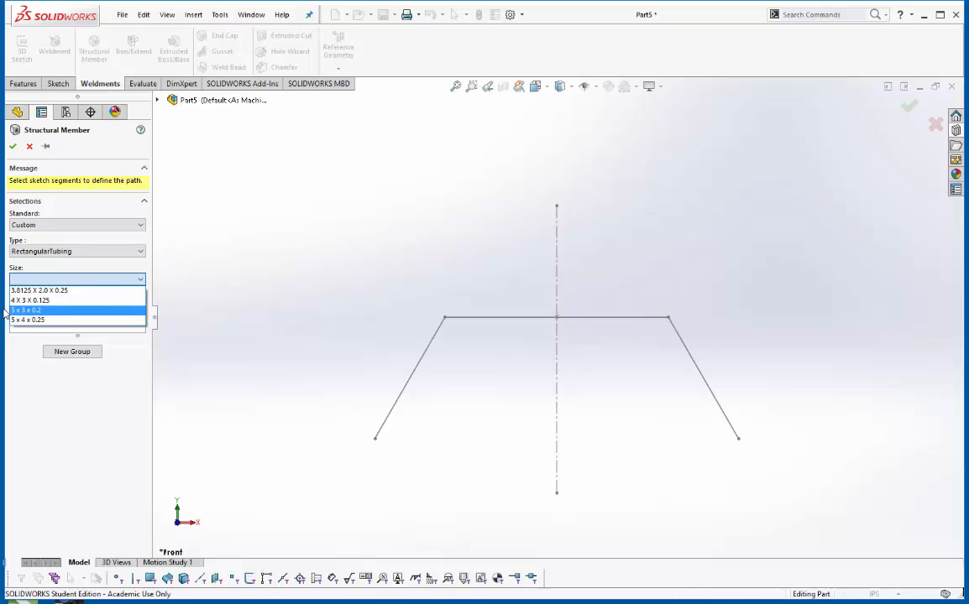
left_click(45, 310)
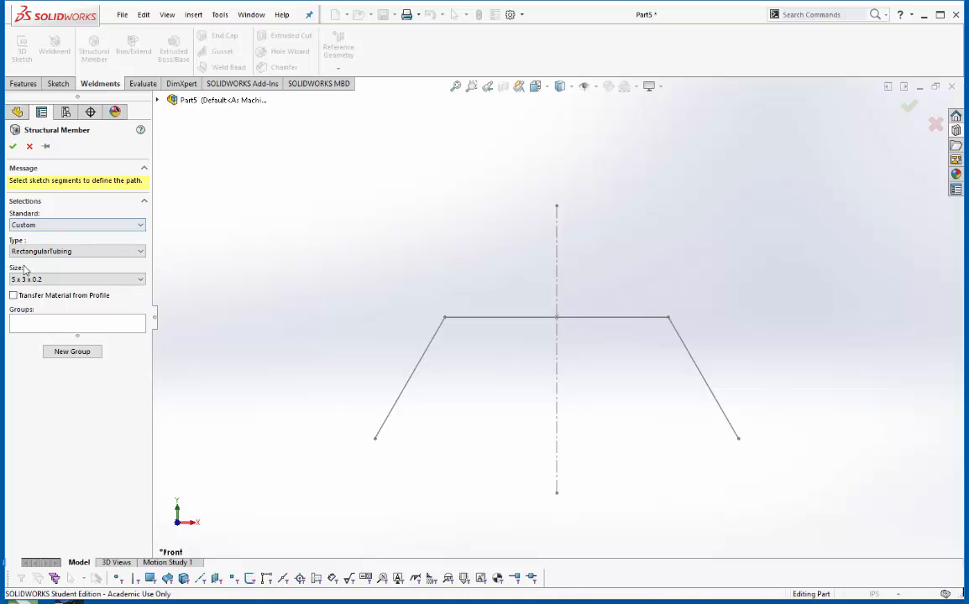
Add the left leg, horizontal line and right leg of the sketch as the structural member's path group.
left_click(62, 324)
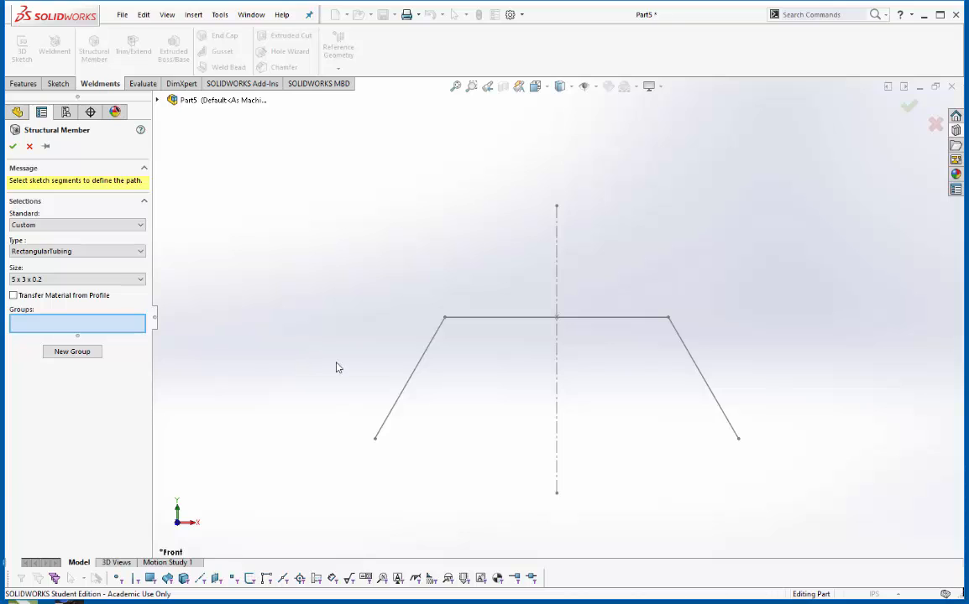
left_click(404, 402)
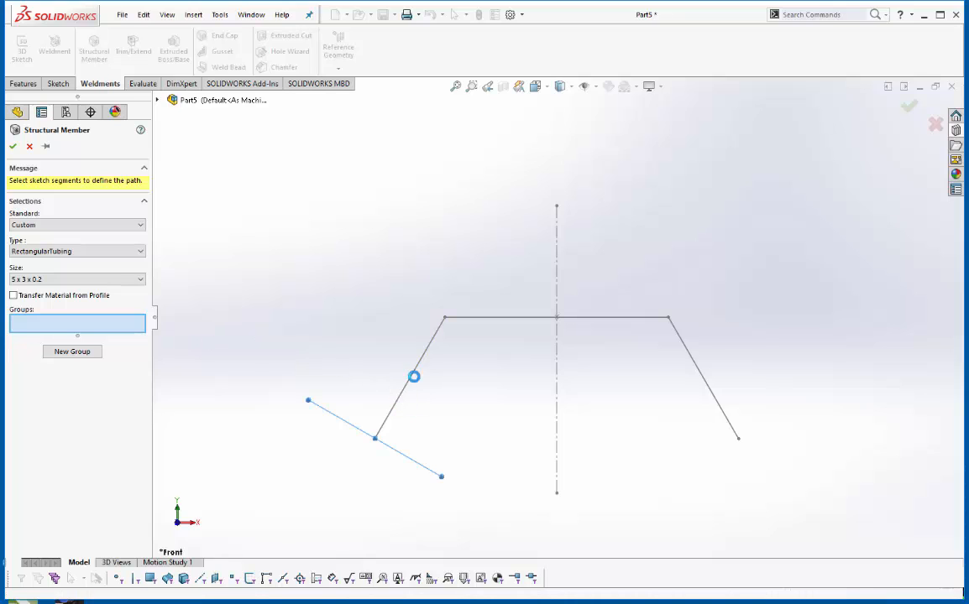
left_click(467, 319)
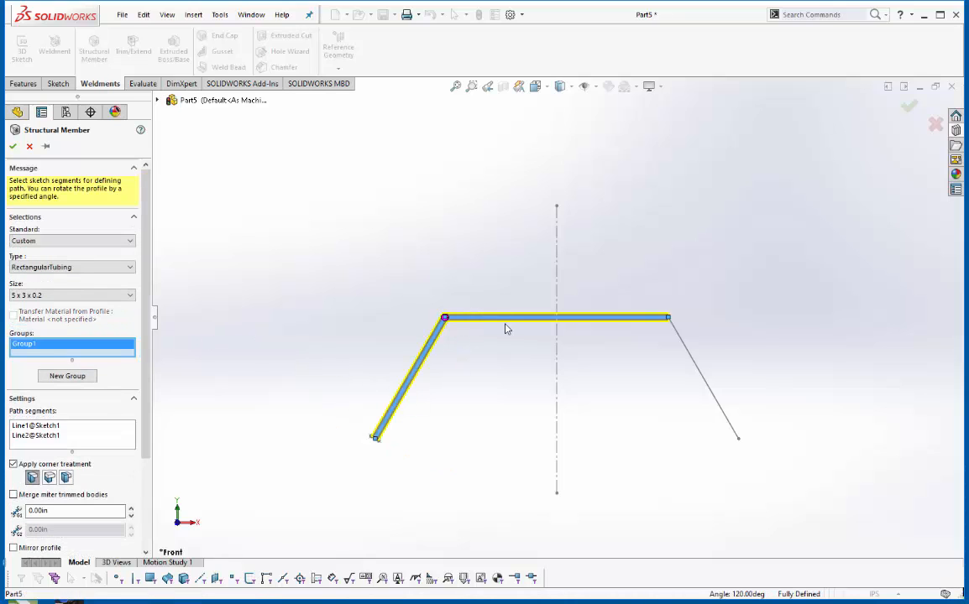
left_click(694, 363)
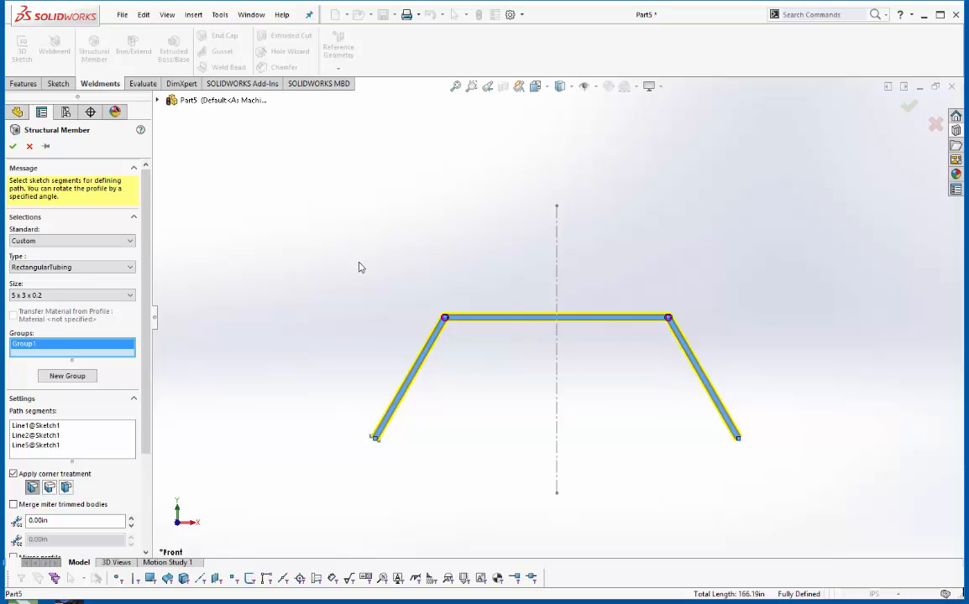
Rotate the tubing profile by 90 degrees about its path.
middle_click_drag(409, 456, 426, 381)
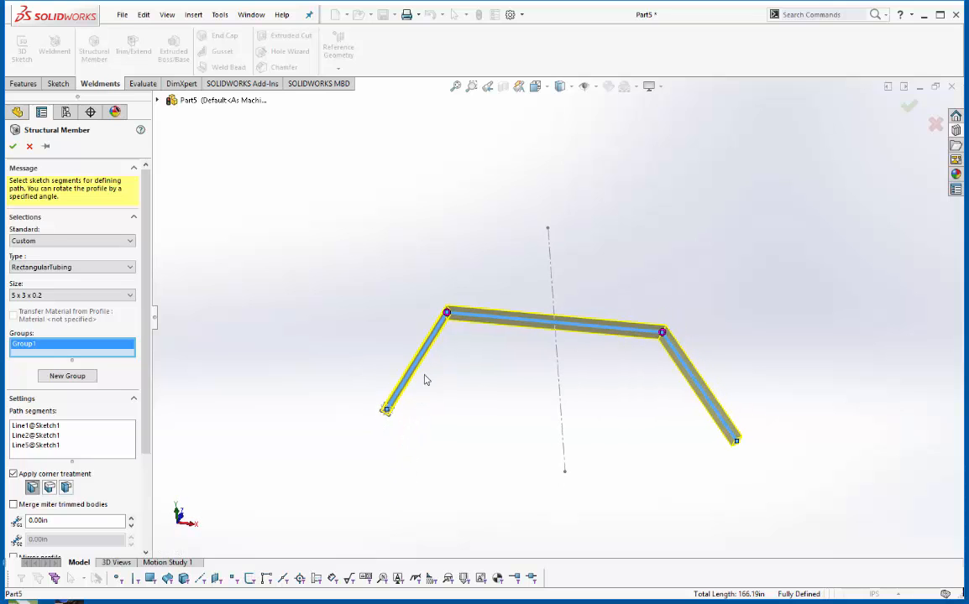
scroll(396, 405, "down", 8)
scroll(428, 422, "down", 3)
middle_click_drag(494, 424, 511, 383)
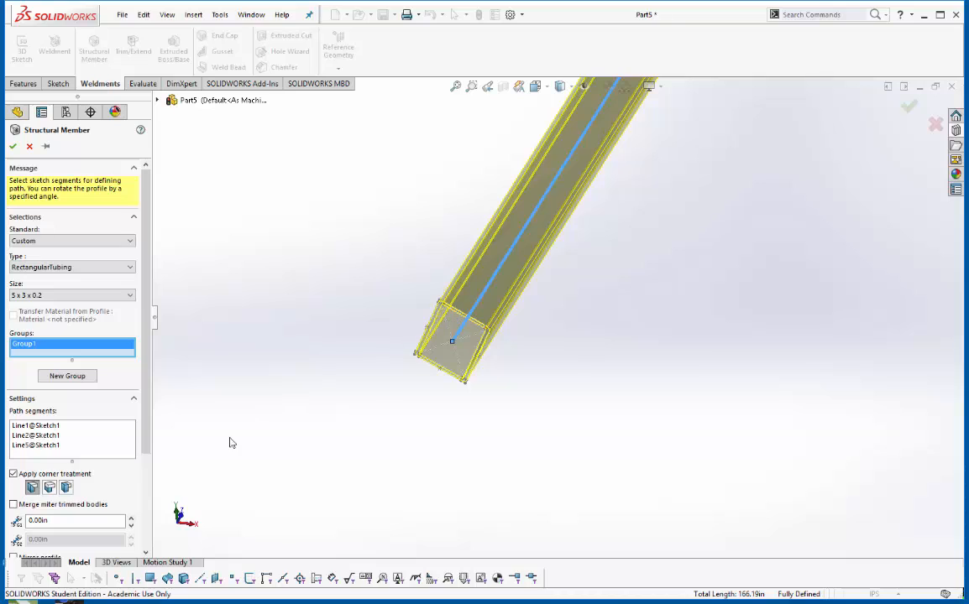
left_click_drag(147, 444, 145, 544)
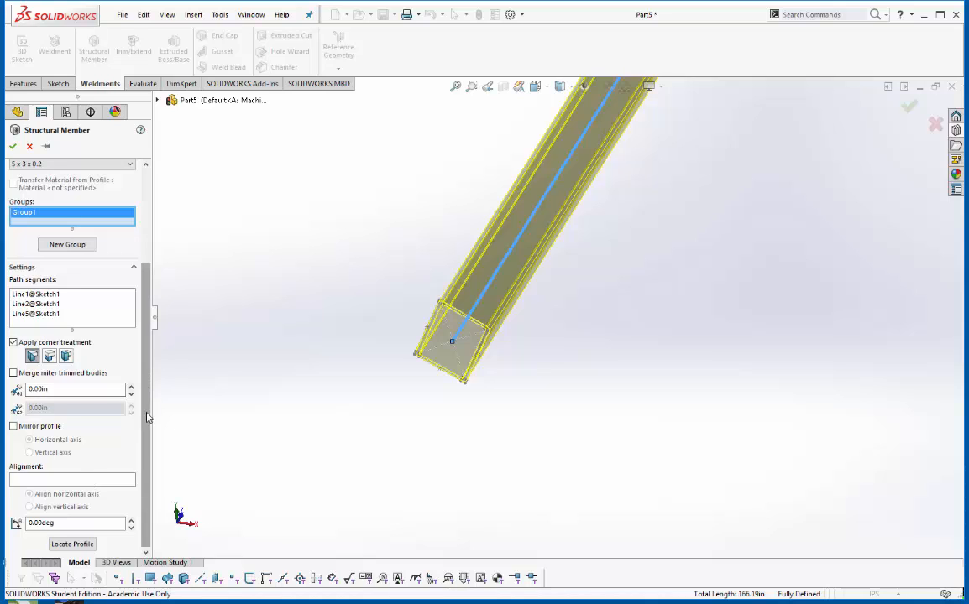
left_click_drag(89, 523, 15, 525)
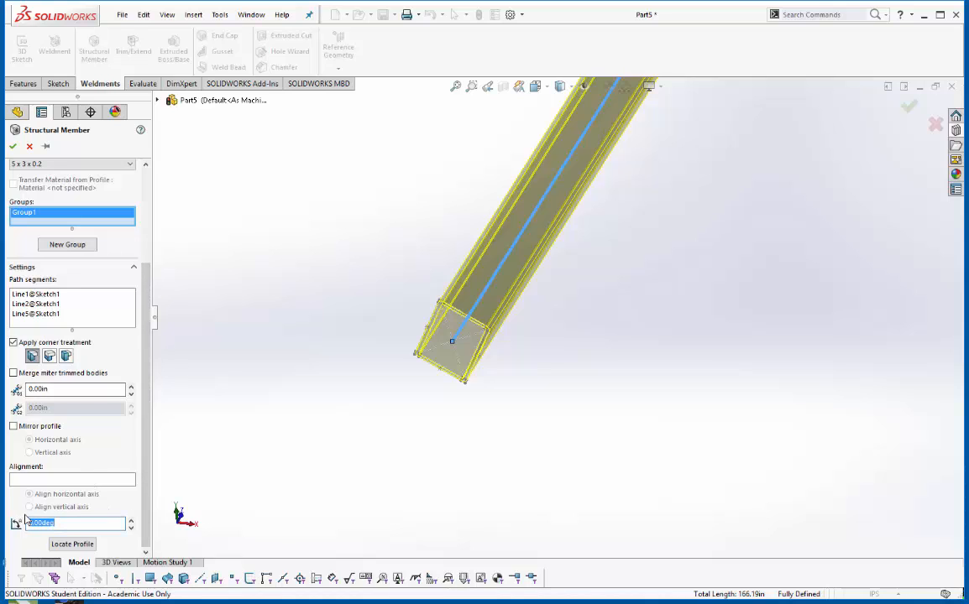
type("90")
key("Return")
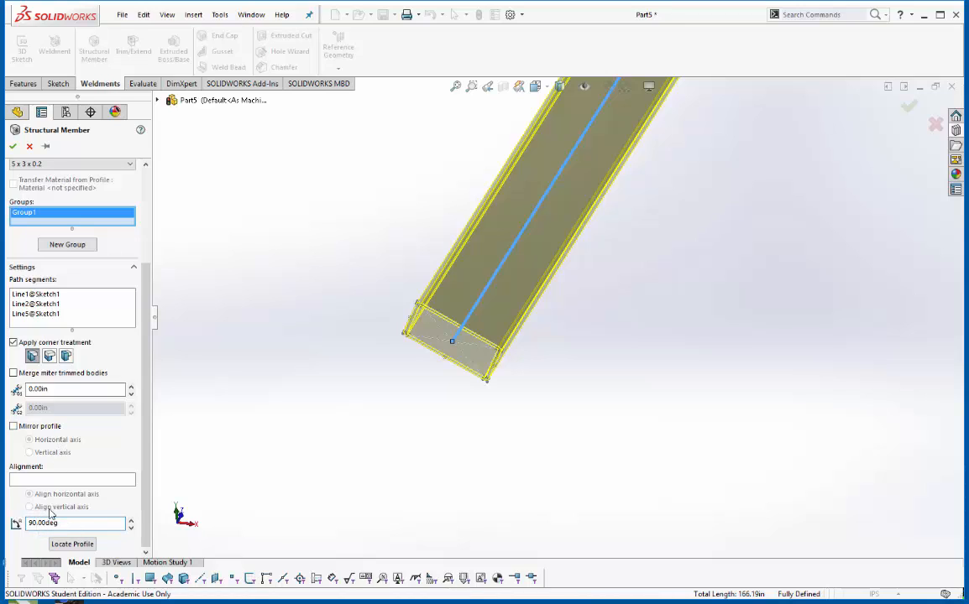
Relocate the profile so its outer short side's midpoint lies on the path, and accept the structural member.
left_click(72, 545)
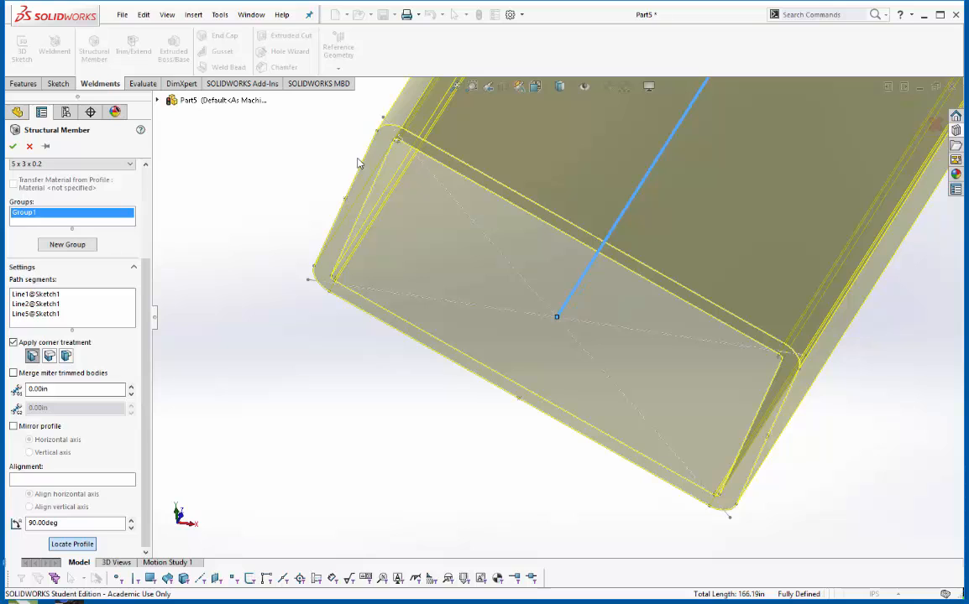
left_click(346, 202)
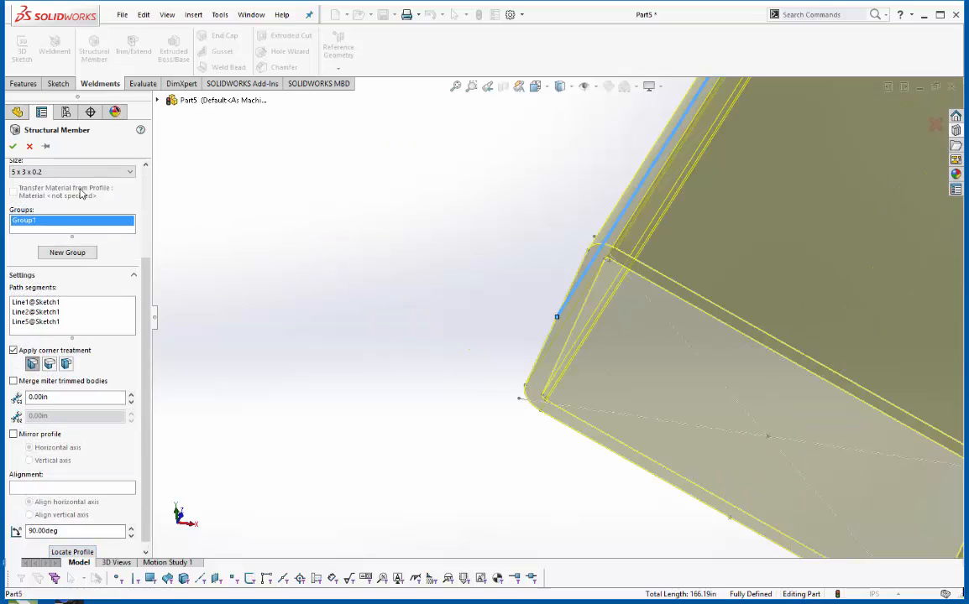
left_click(13, 146)
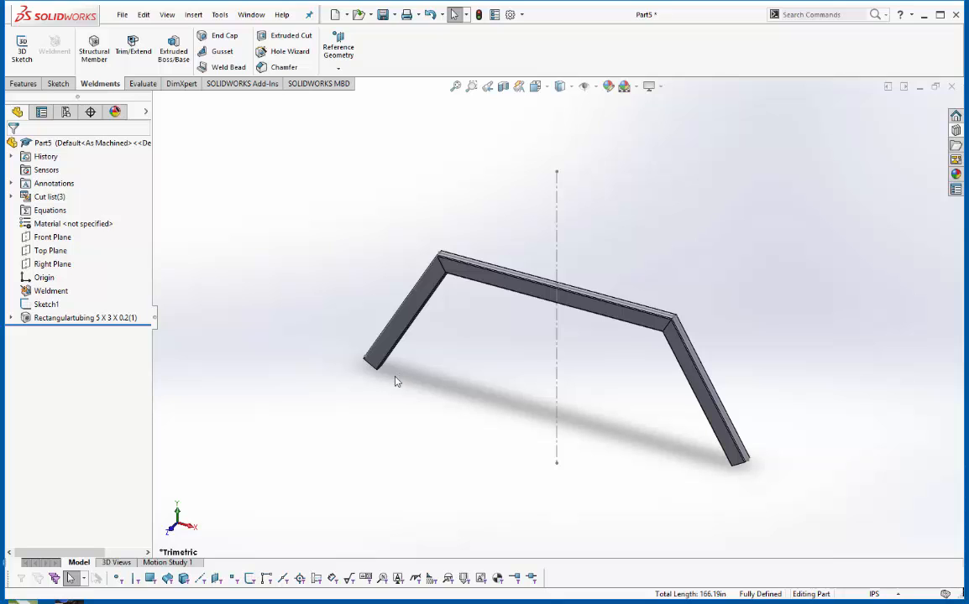
View the frame from the front and start a new sketch on the Front Plane.
left_click(544, 94)
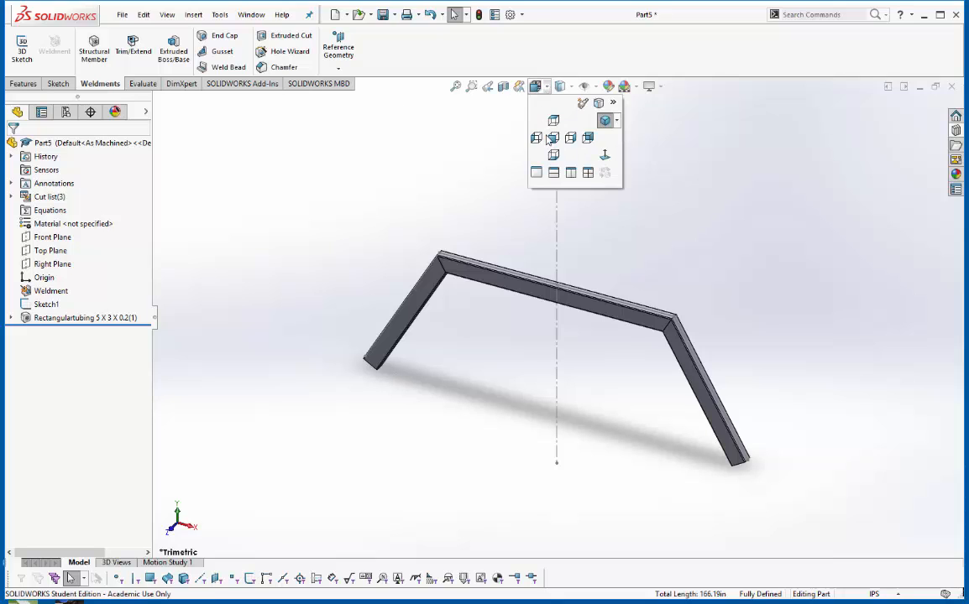
left_click(499, 125)
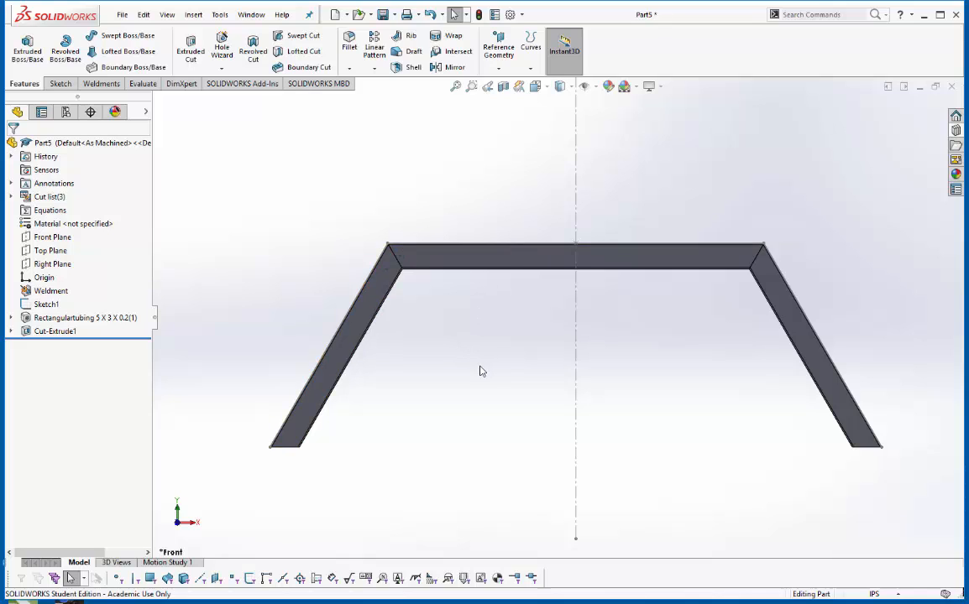
left_click(61, 83)
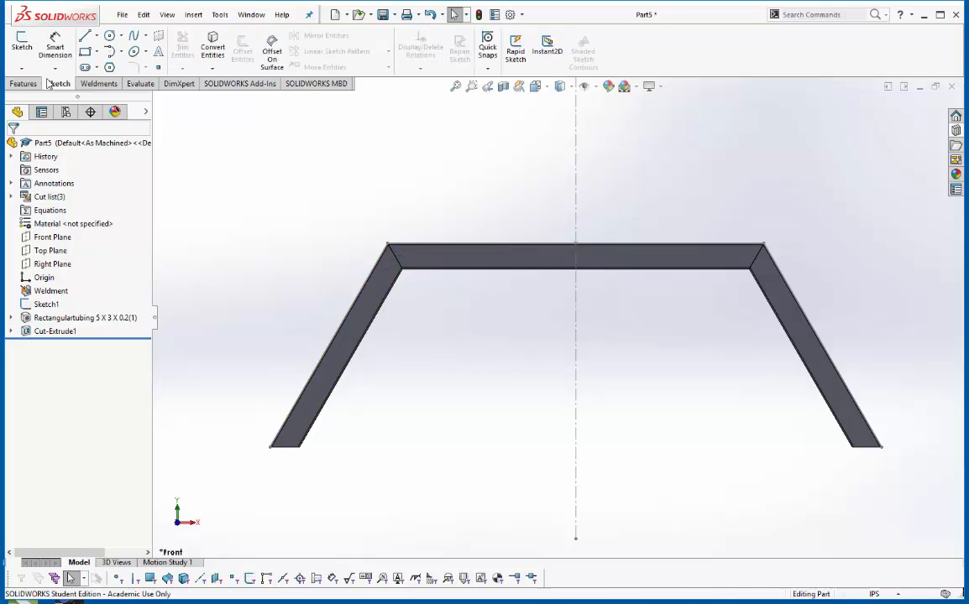
left_click(22, 47)
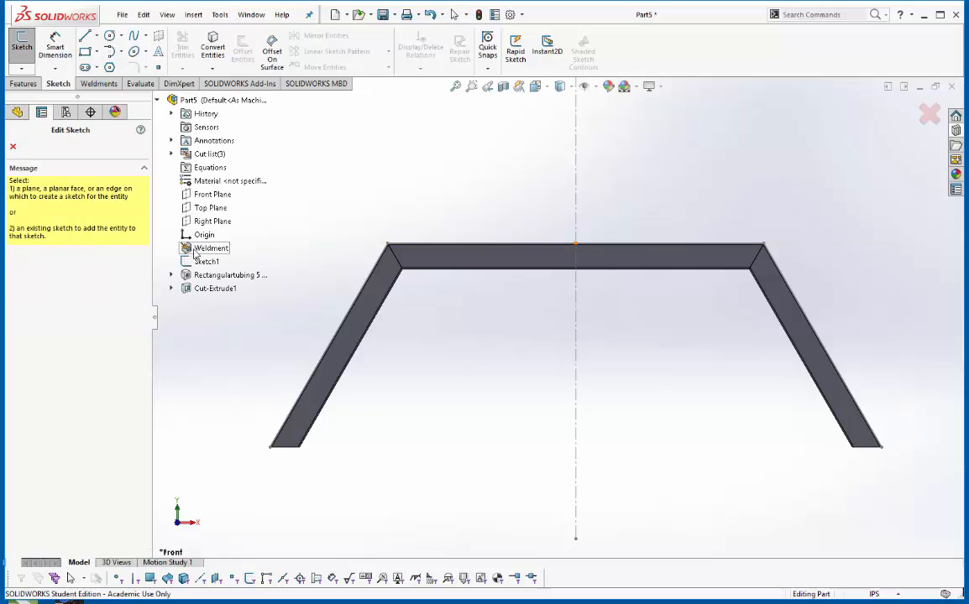
left_click(211, 193)
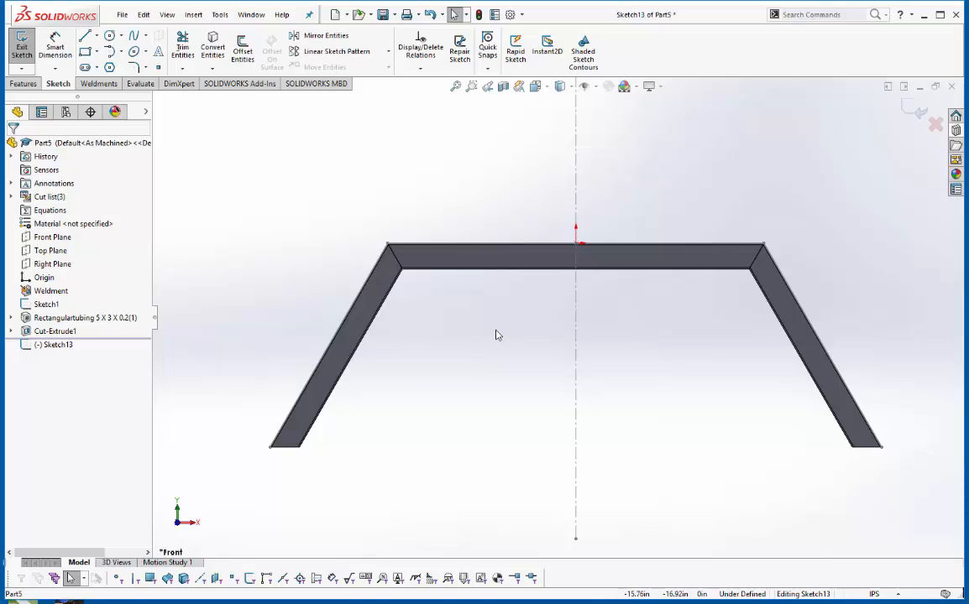
Sketch a horizontal line between the inner edges of the two legs, near their lower ends.
left_click(85, 36)
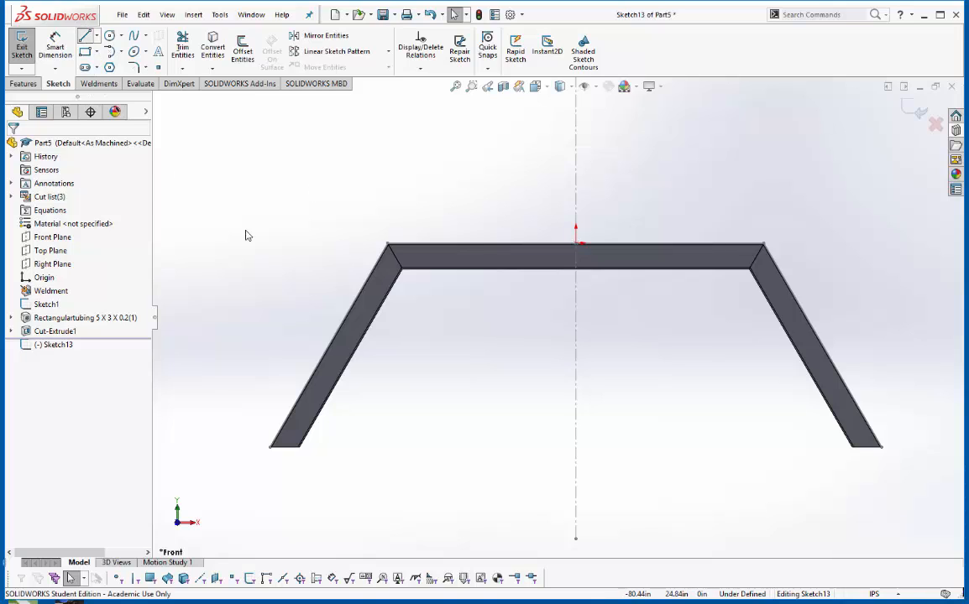
left_click(317, 418)
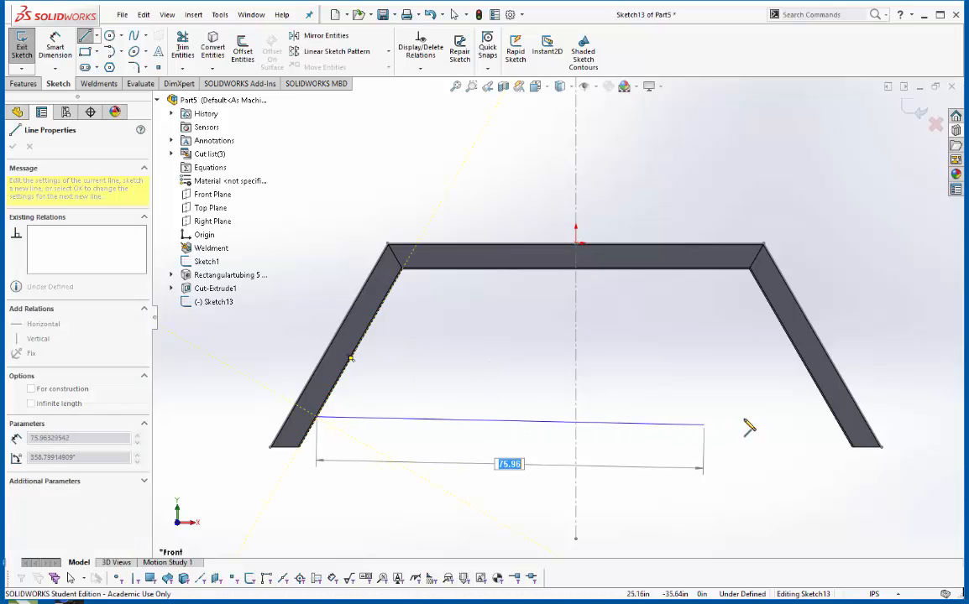
left_click(834, 418)
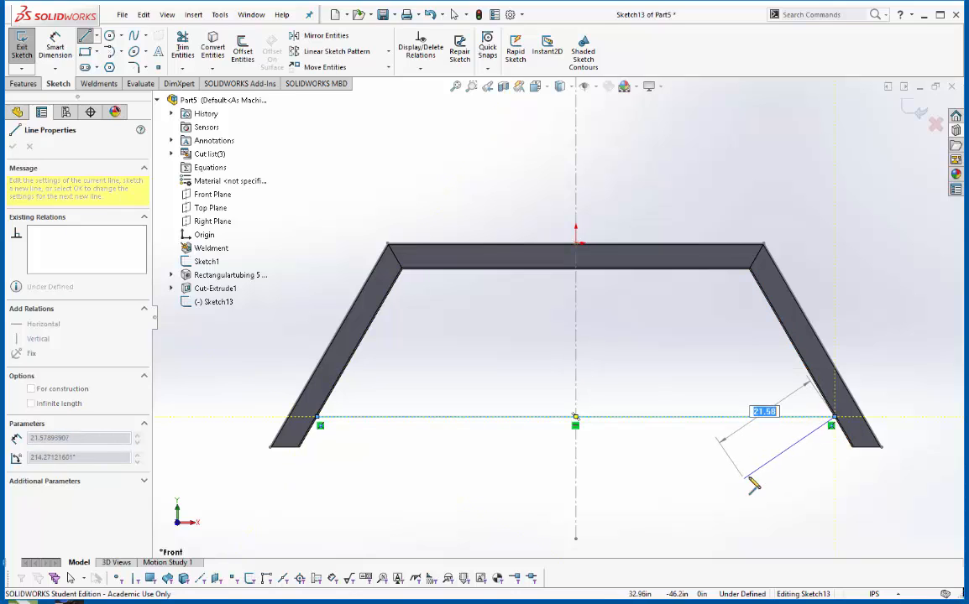
key("Escape")
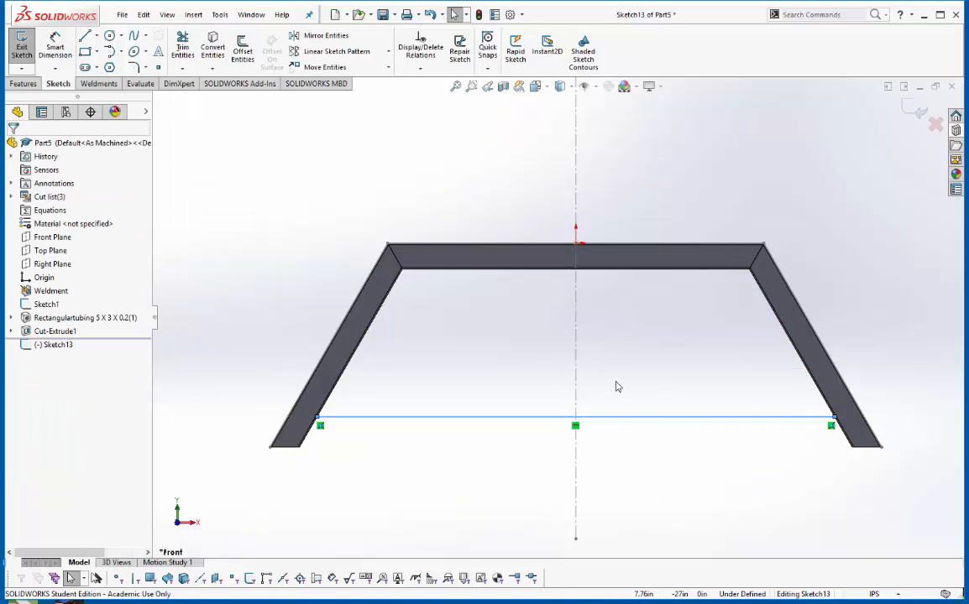
key("l")
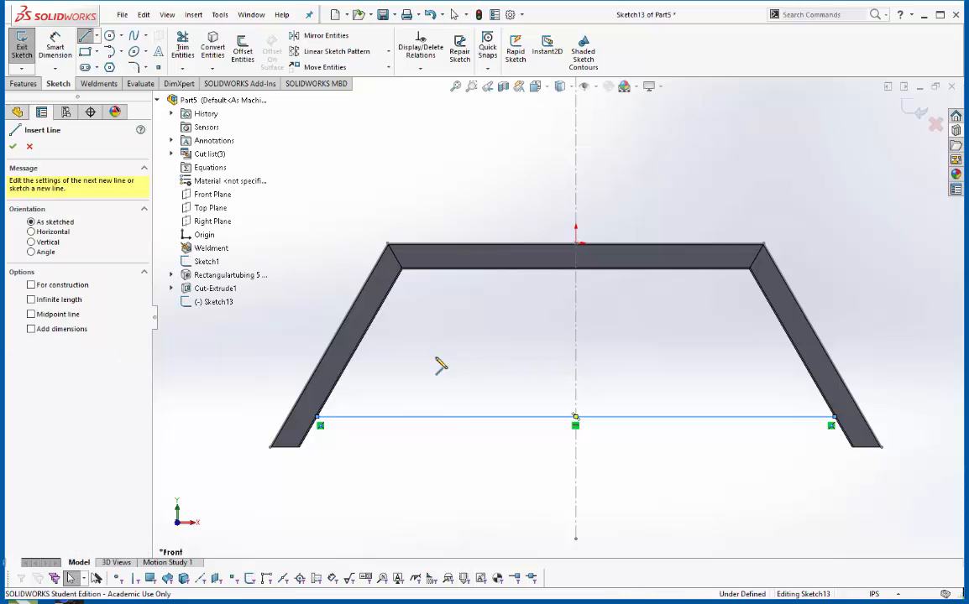
left_click(349, 360)
key("Escape")
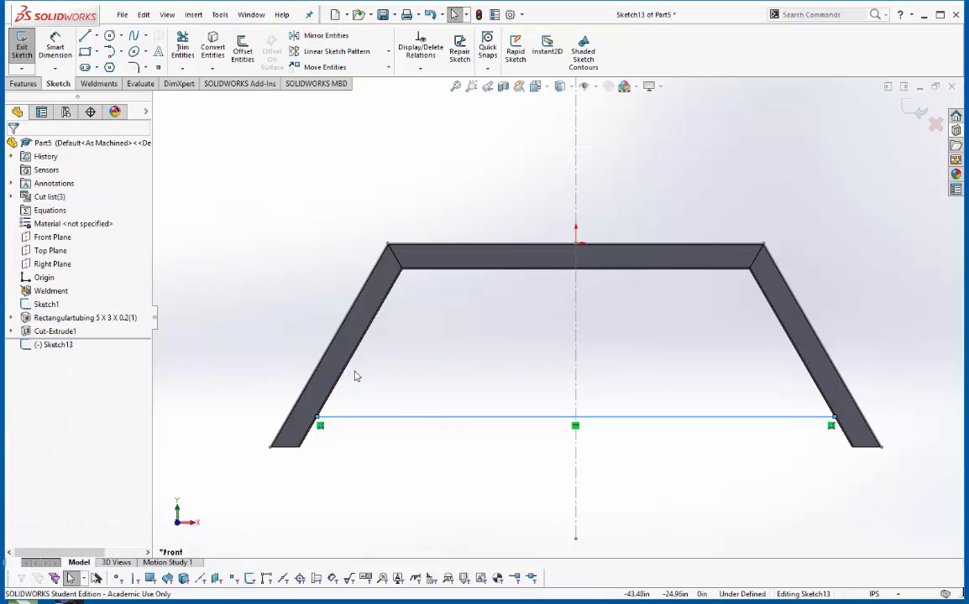
key("l")
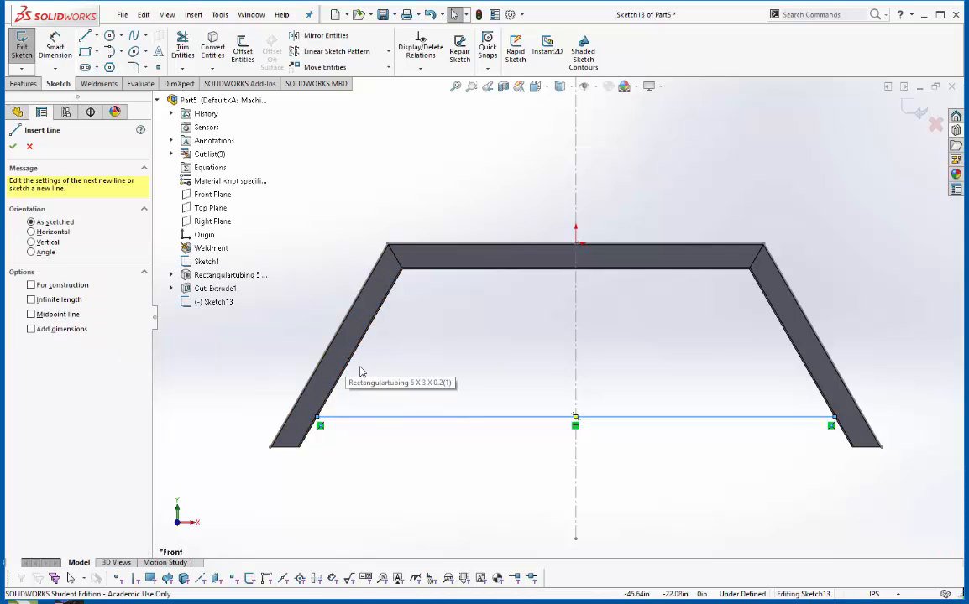
key("space")
key("Escape")
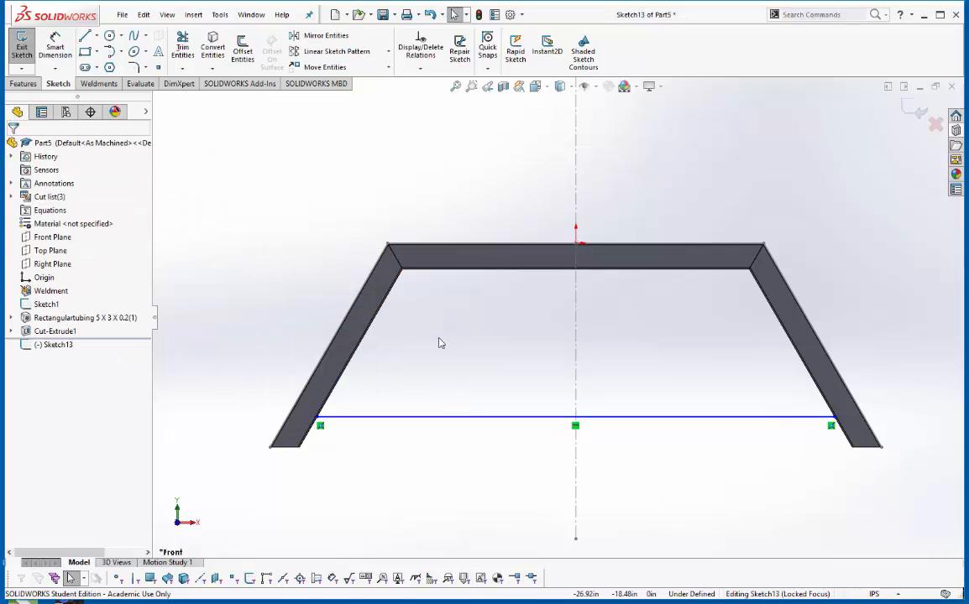
Sketch a second horizontal line between the legs' inner edges, about halfway up the legs.
key("l")
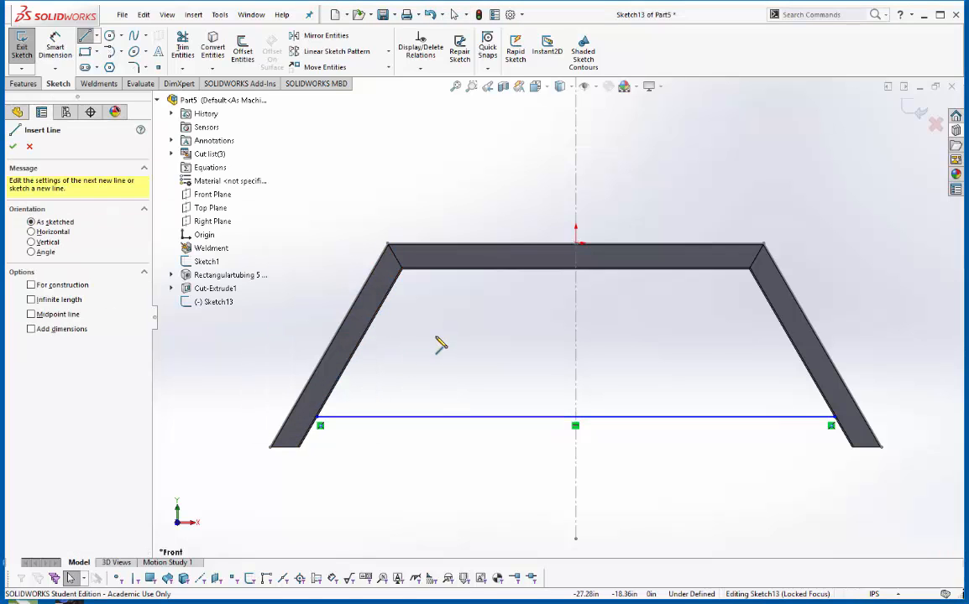
left_click(351, 358)
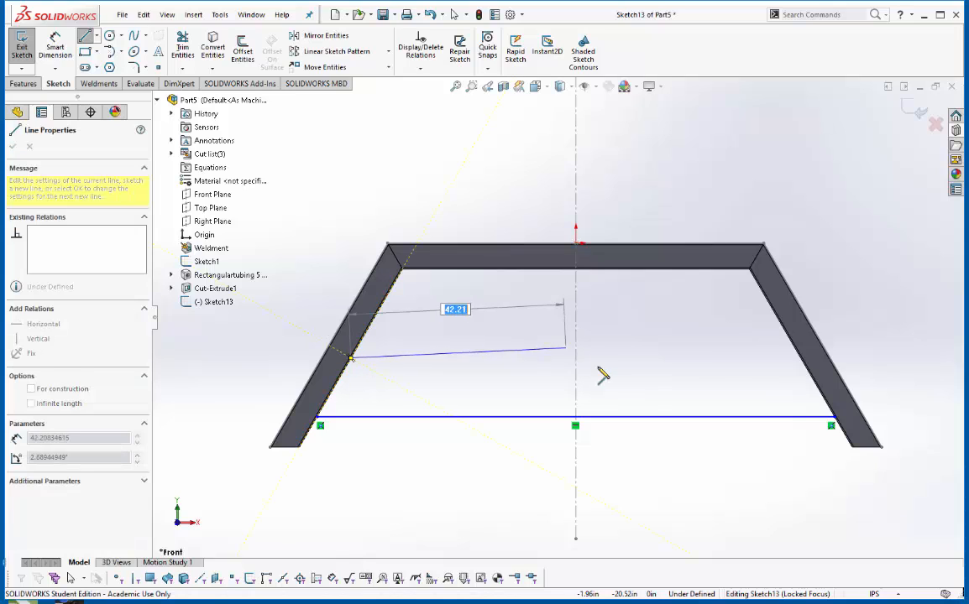
left_click(801, 359)
key("Escape")
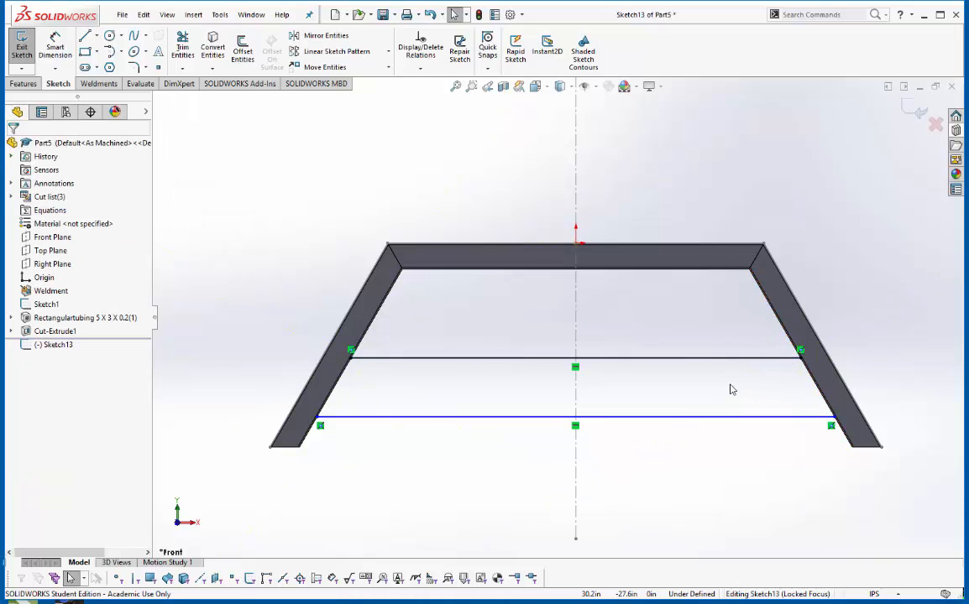
Change the display style to Shaded without edges.
scroll(730, 389, "down", 1)
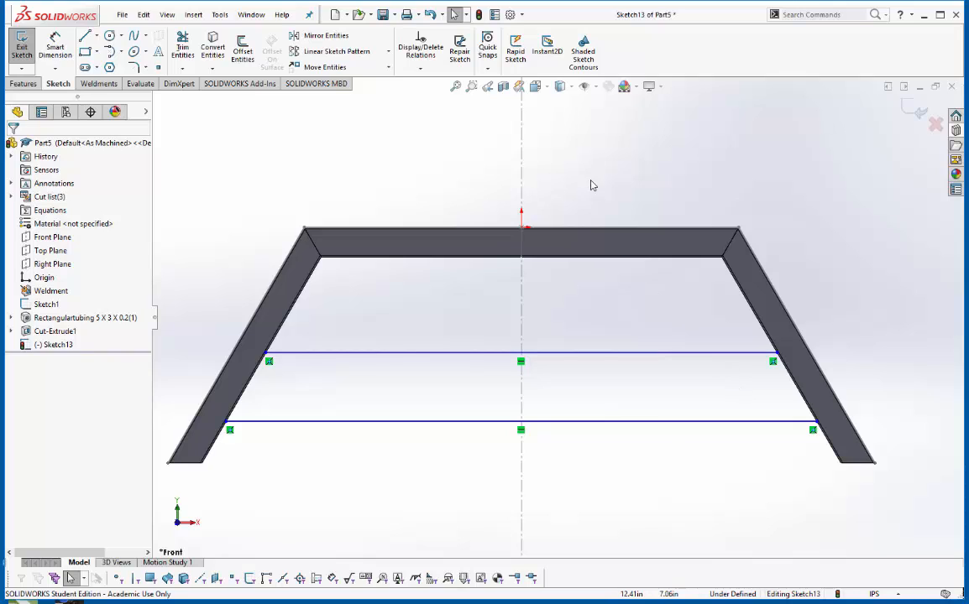
left_click(571, 88)
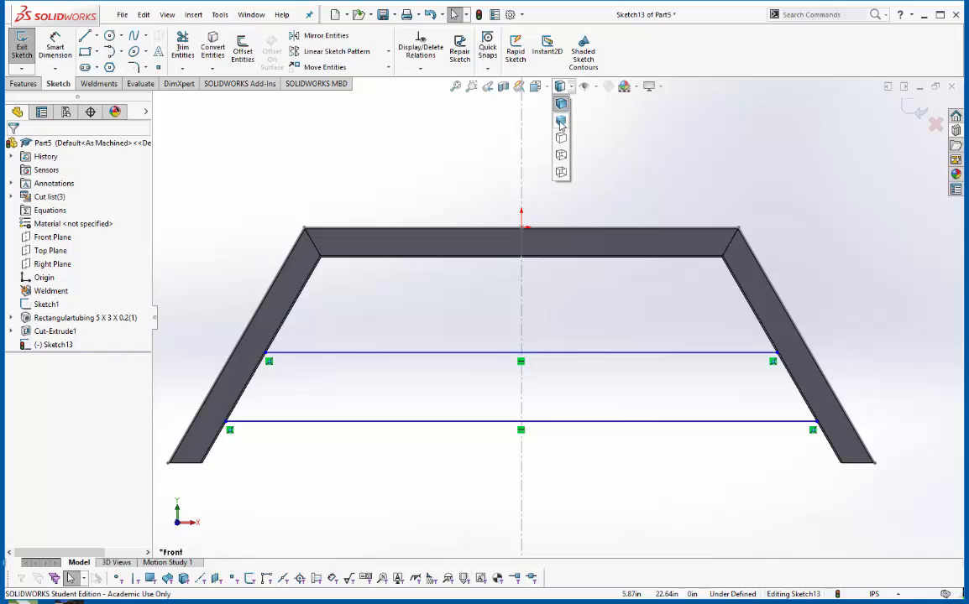
left_click(561, 119)
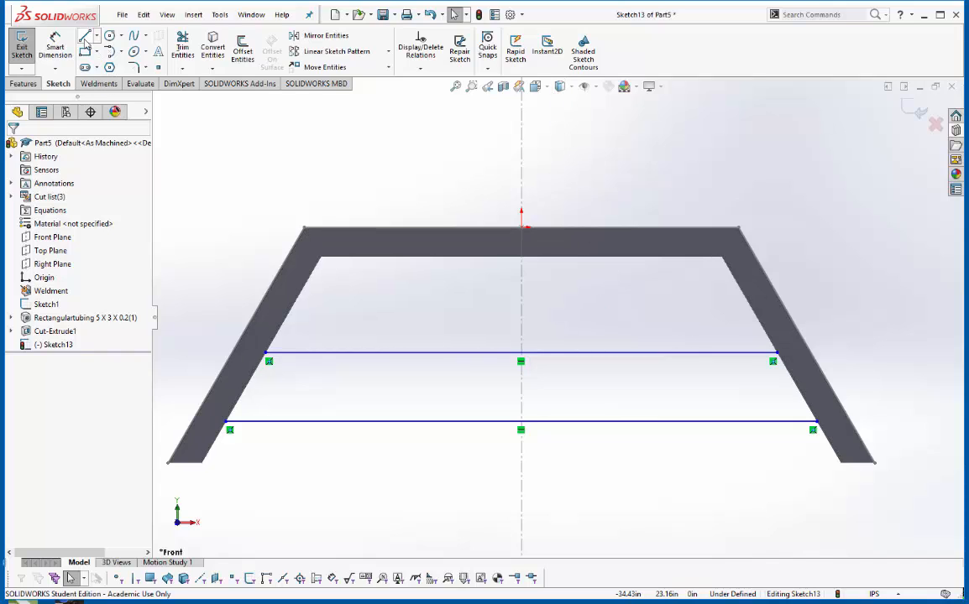
Sketch a third horizontal line between the legs' inner edges, just below the frame's top beam.
left_click(85, 35)
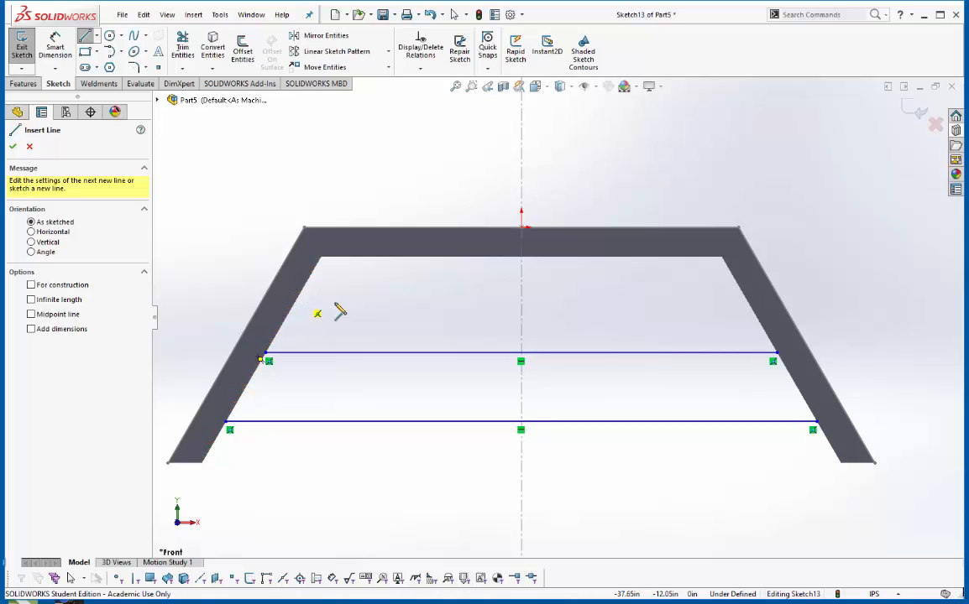
left_click(295, 297)
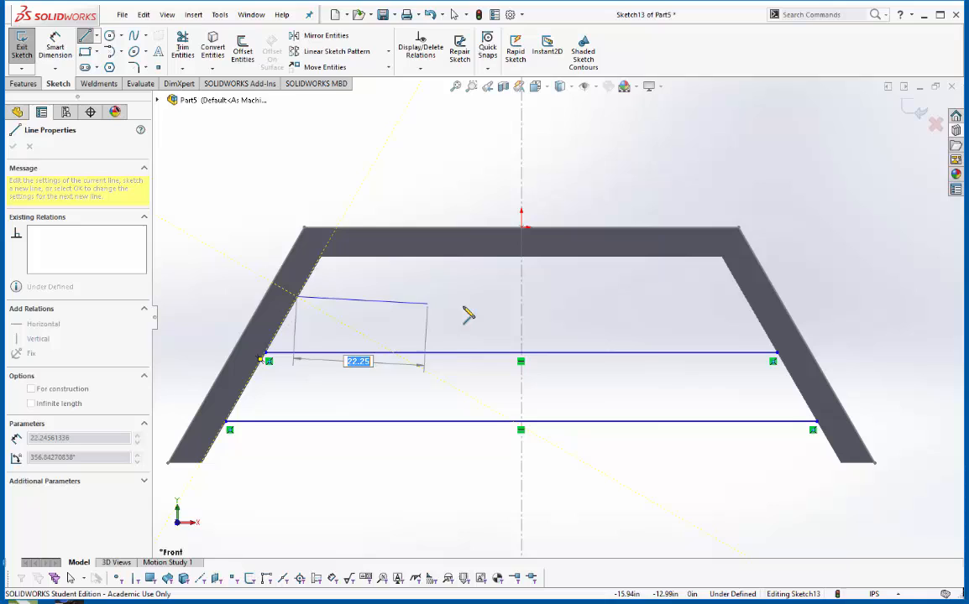
left_click(743, 304)
key("Escape")
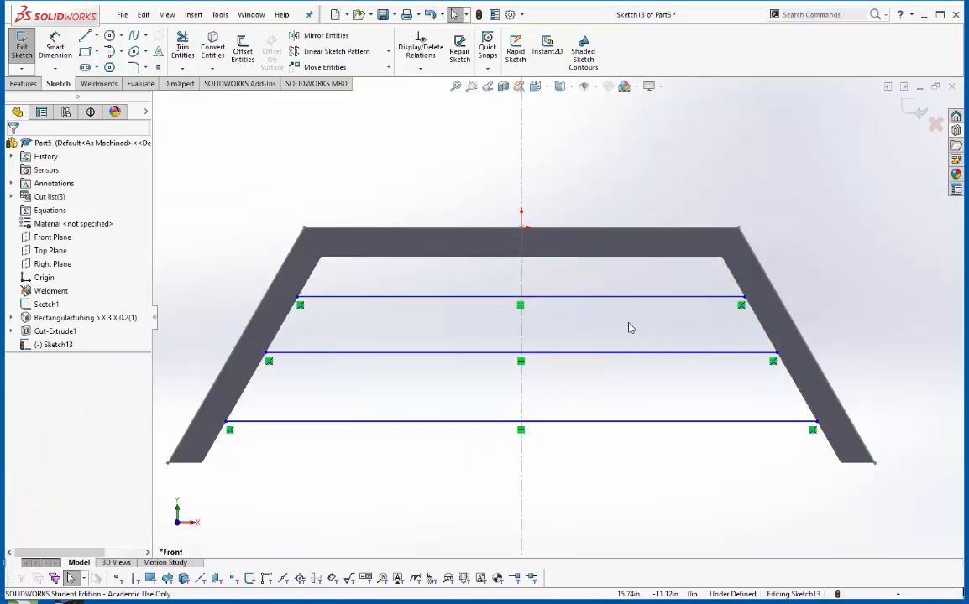
Shift the three horizontal lines down the legs, the upper about 78 in long, the middle about 91 in, the lowest just above the leg ends.
scroll(629, 327, "up", 3)
scroll(414, 320, "down", 2)
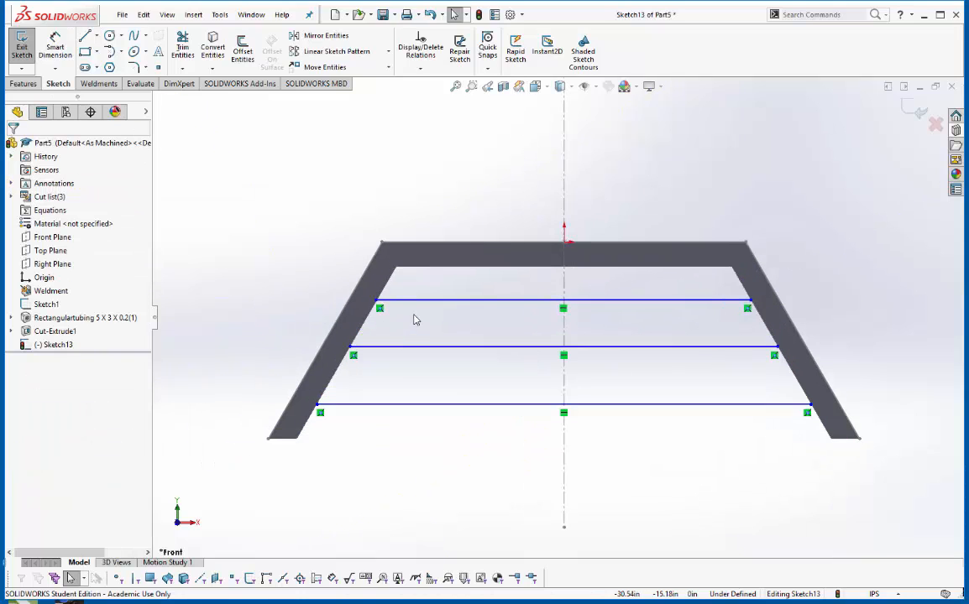
left_click_drag(451, 300, 454, 310)
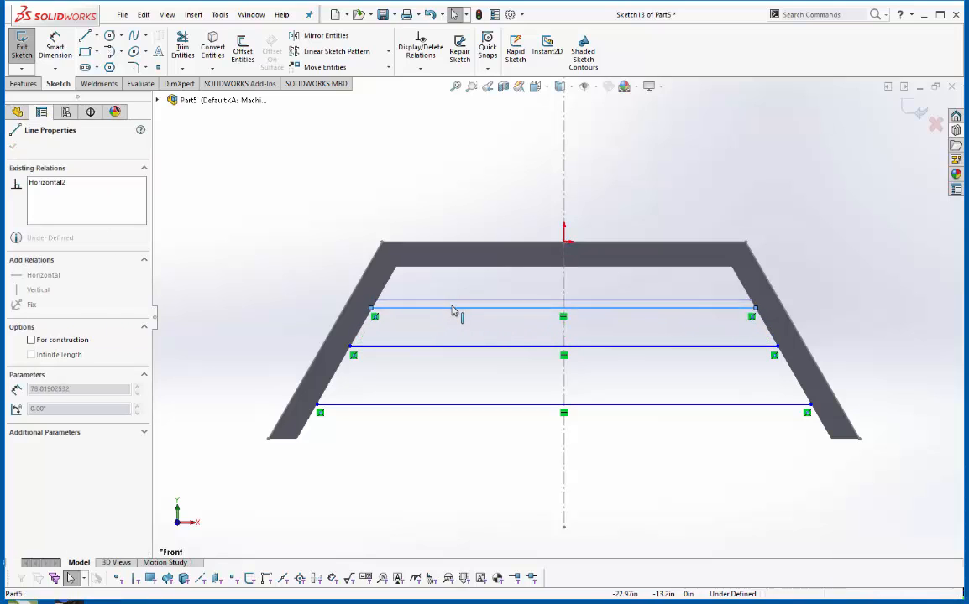
left_click(465, 346)
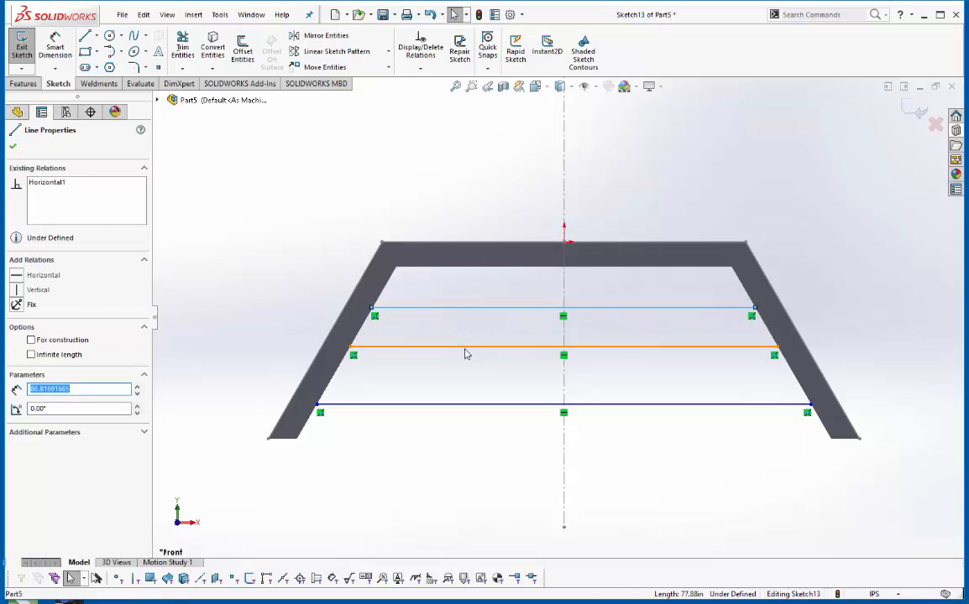
left_click_drag(466, 353, 458, 363)
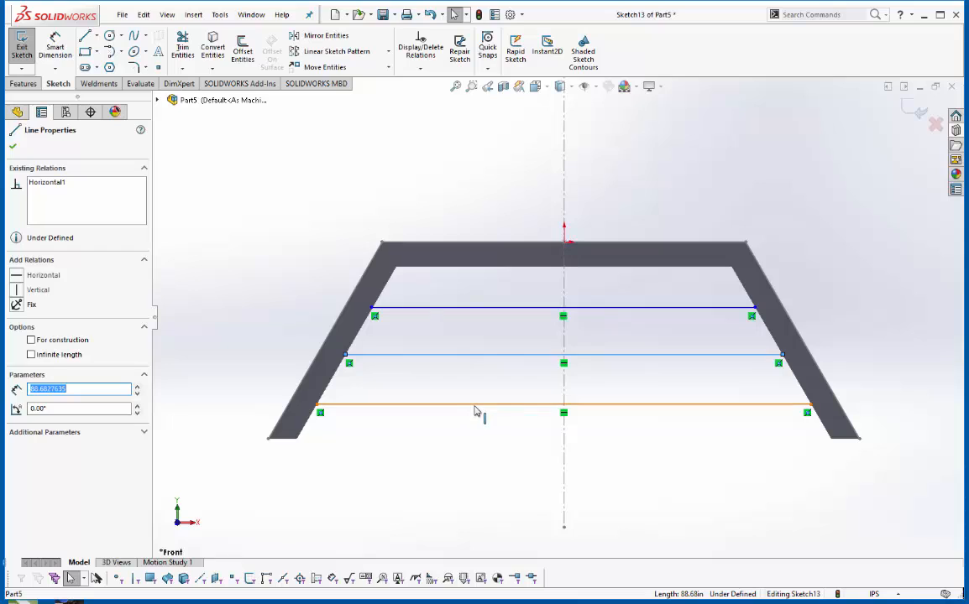
left_click_drag(475, 411, 472, 430)
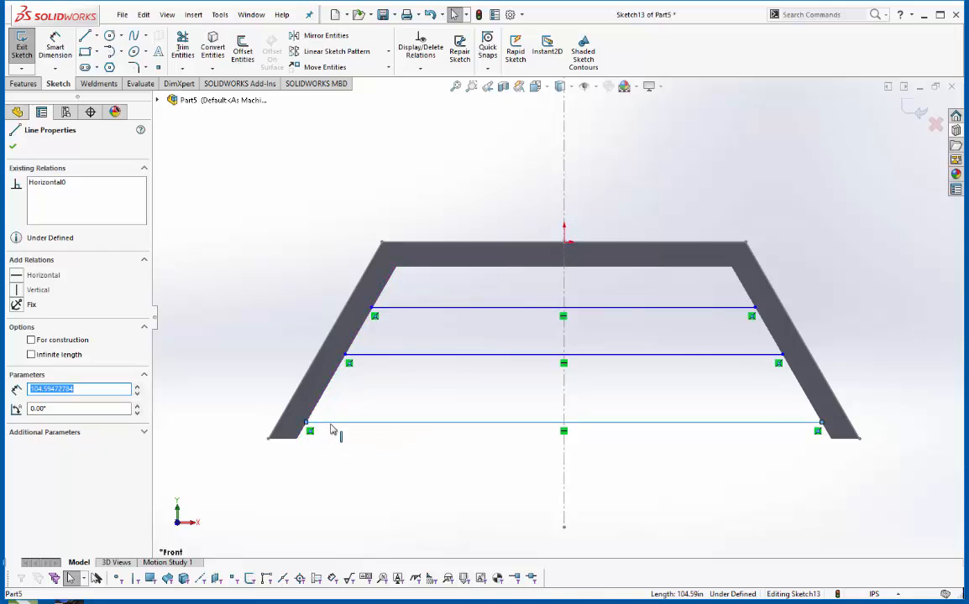
mouse_move(342, 429)
left_mouse_down()
mouse_move(346, 439)
mouse_move(342, 429)
left_mouse_up()
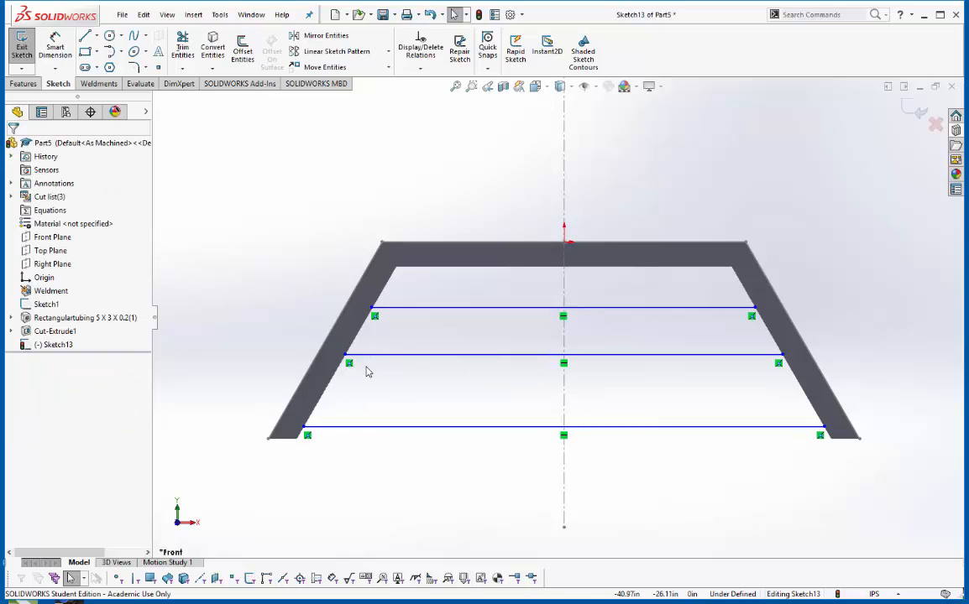
left_click_drag(373, 374, 375, 370)
left_click(392, 308)
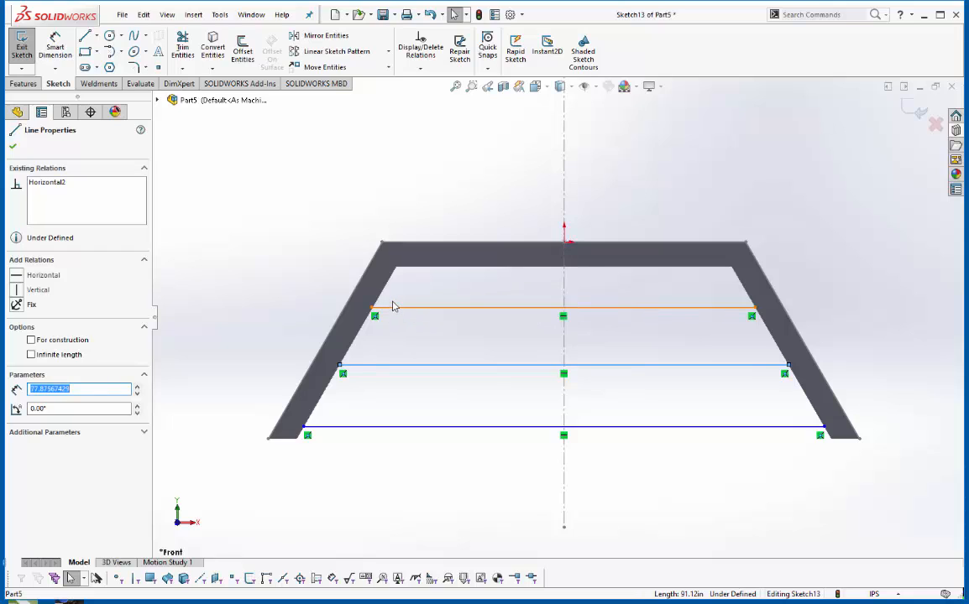
left_click(362, 388)
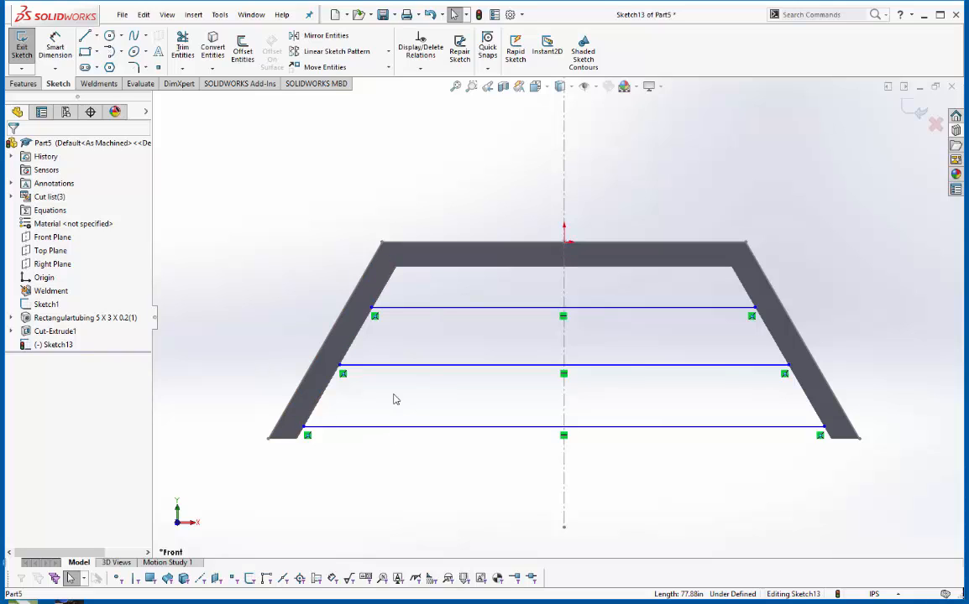
key("d")
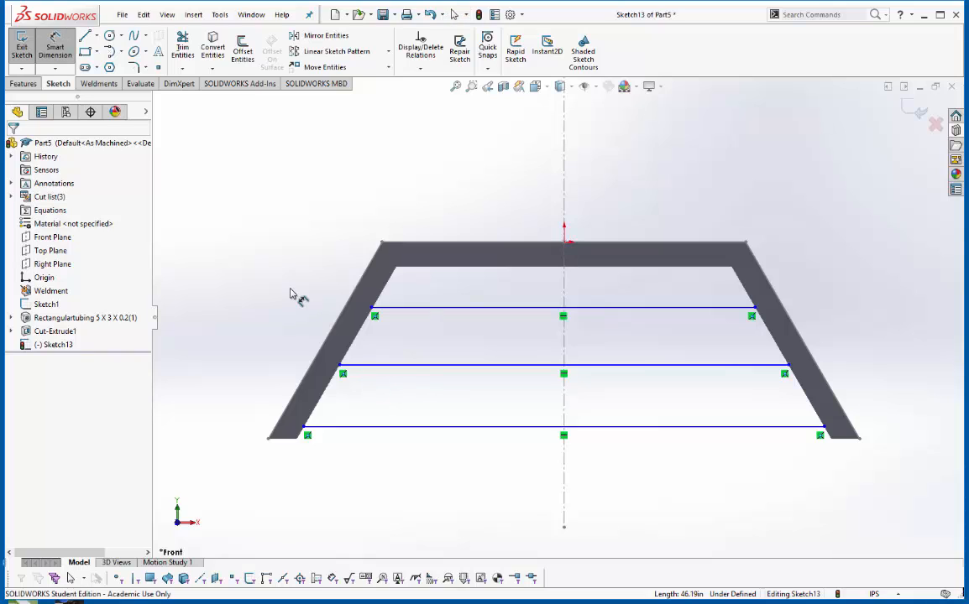
left_click(338, 323)
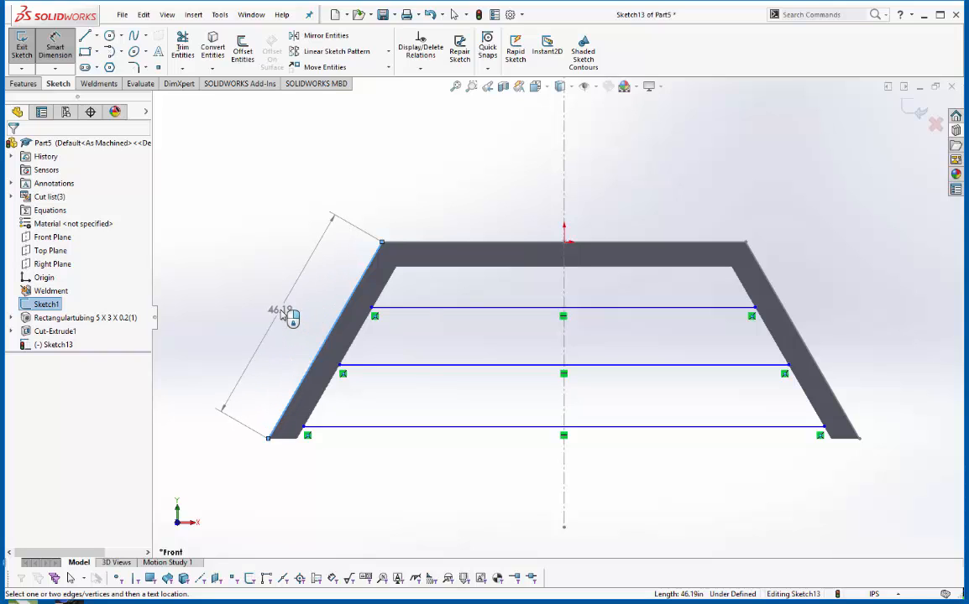
key("Escape")
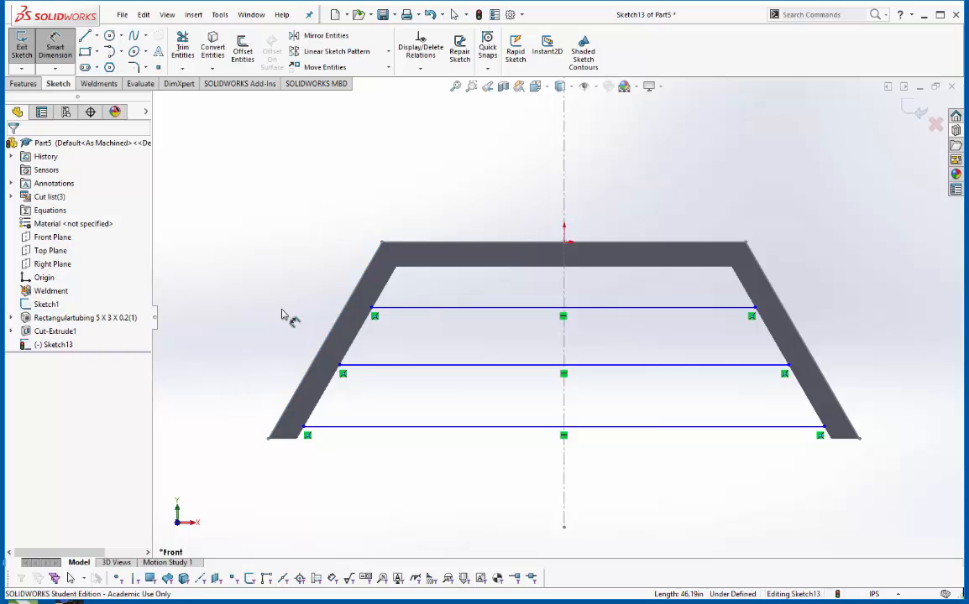
left_click(323, 342)
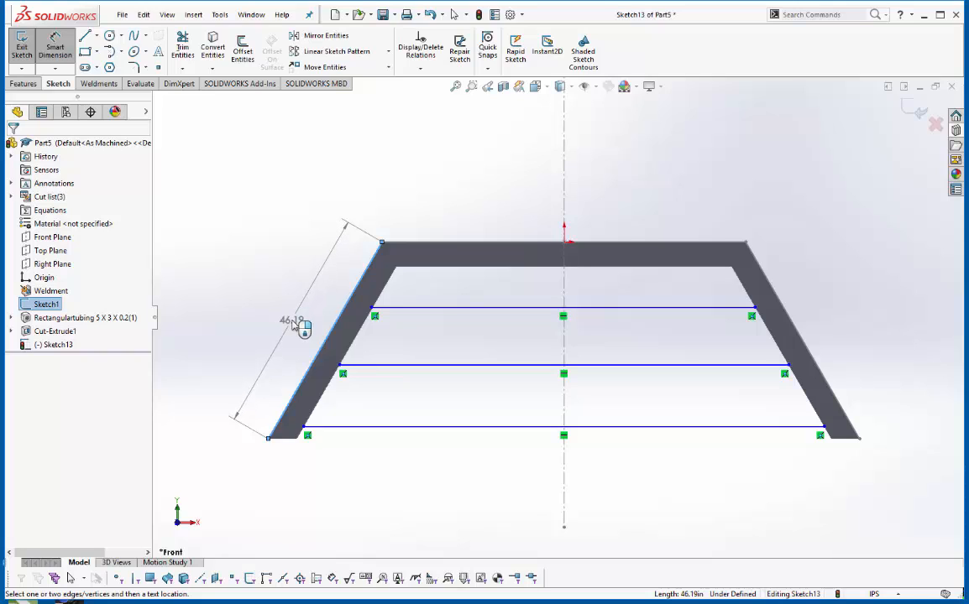
key("Escape")
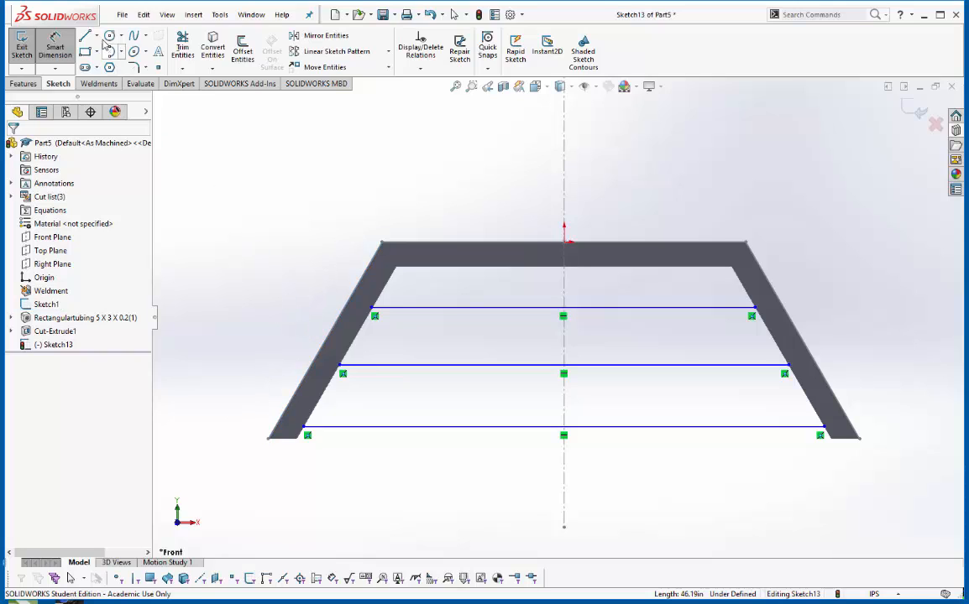
left_click(96, 36)
left_click(111, 63)
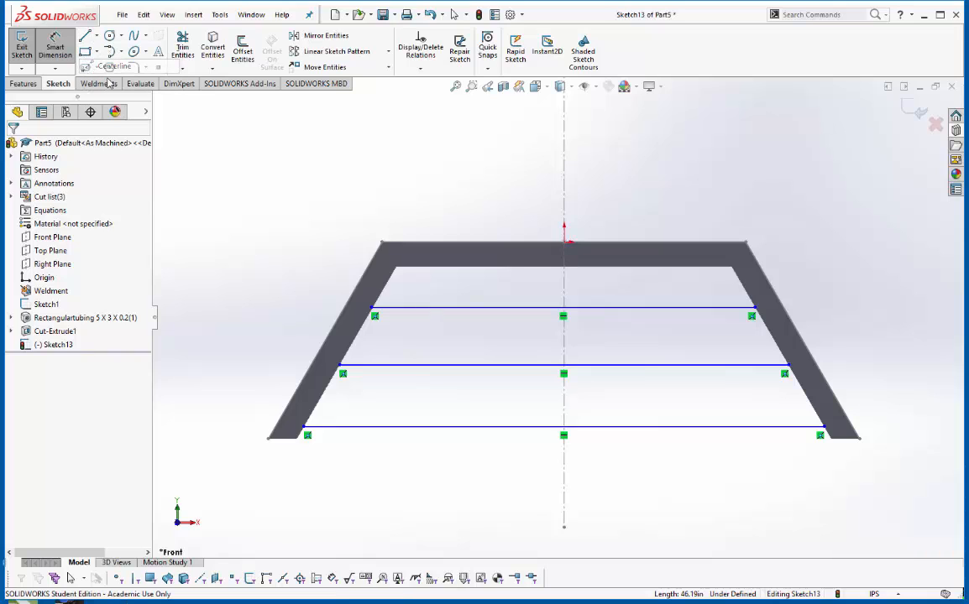
left_click(383, 244)
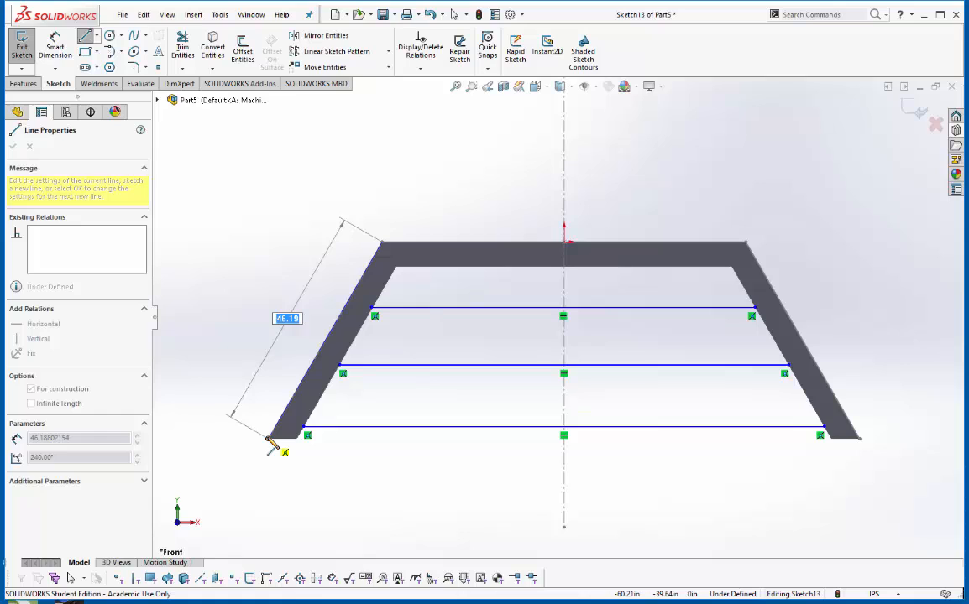
key("Escape")
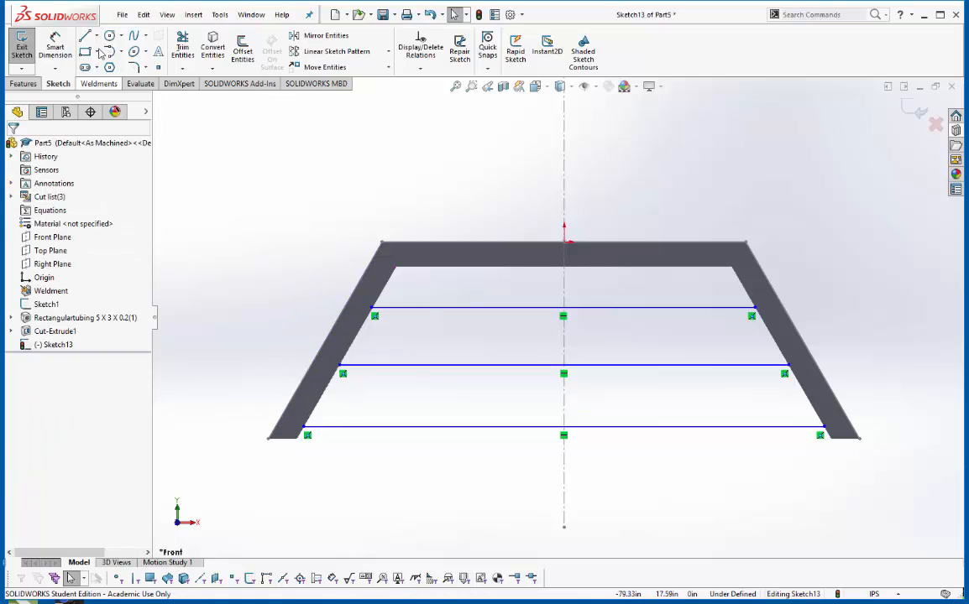
Sketch a construction centerline along the left leg's inner edge, from the inner upper corner to the leg's lower end.
left_click(96, 36)
left_click(109, 63)
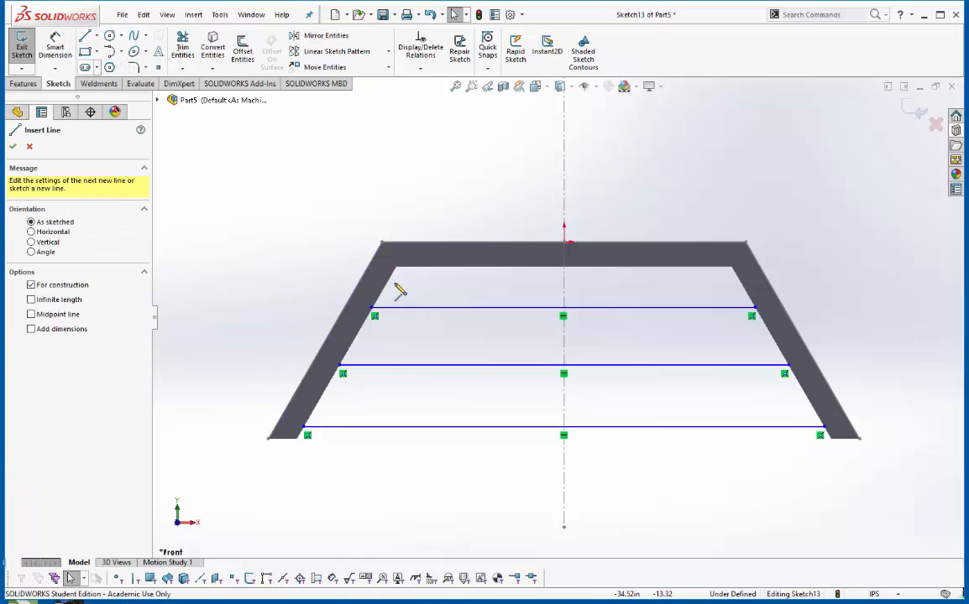
left_click(395, 265)
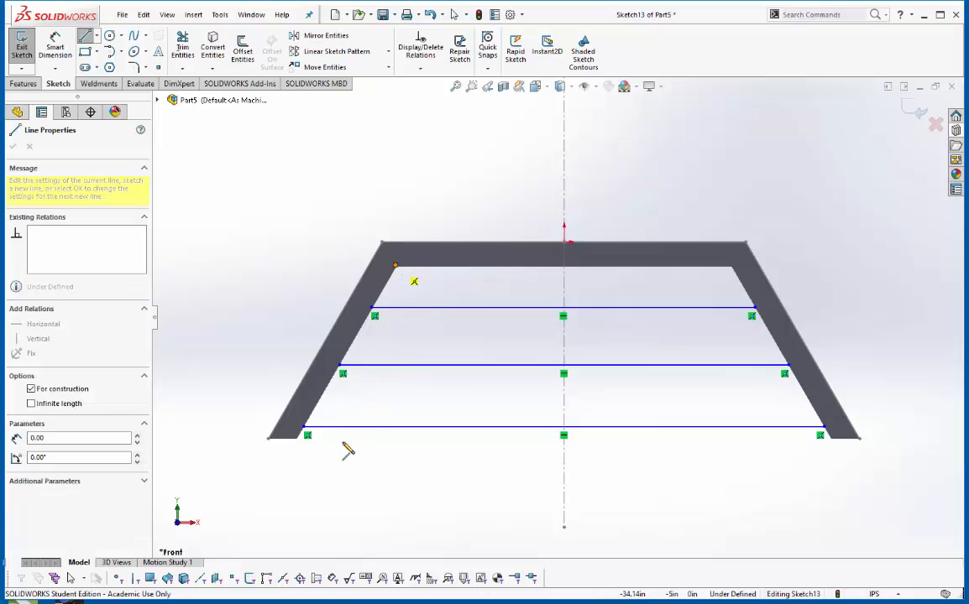
left_click(300, 447)
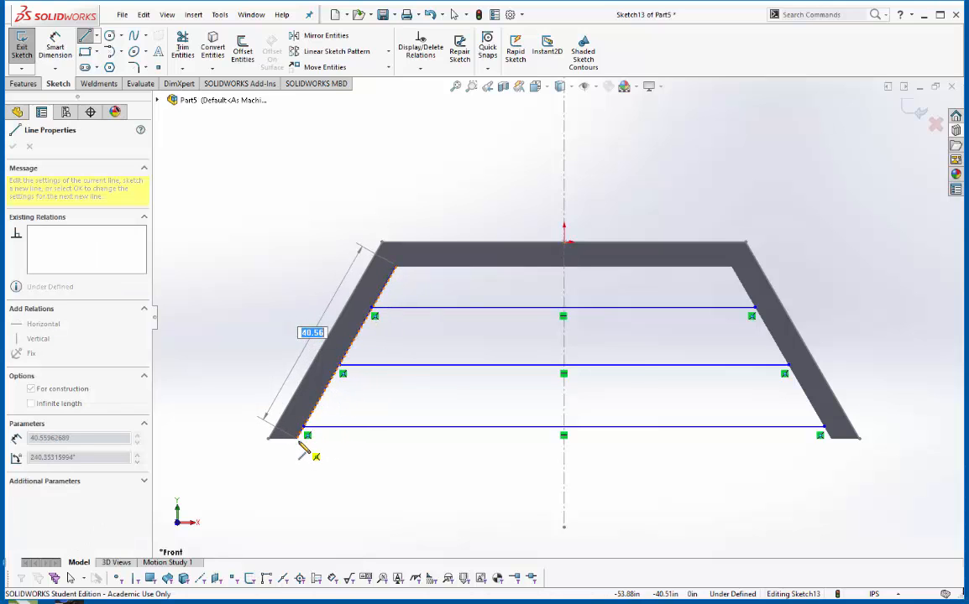
key("Escape")
key("Escape")
Detach the centerline's upper endpoint, make it coincident with the top beam's lower edge, and move it onto the frame's inner corner.
scroll(406, 270, "up", 4)
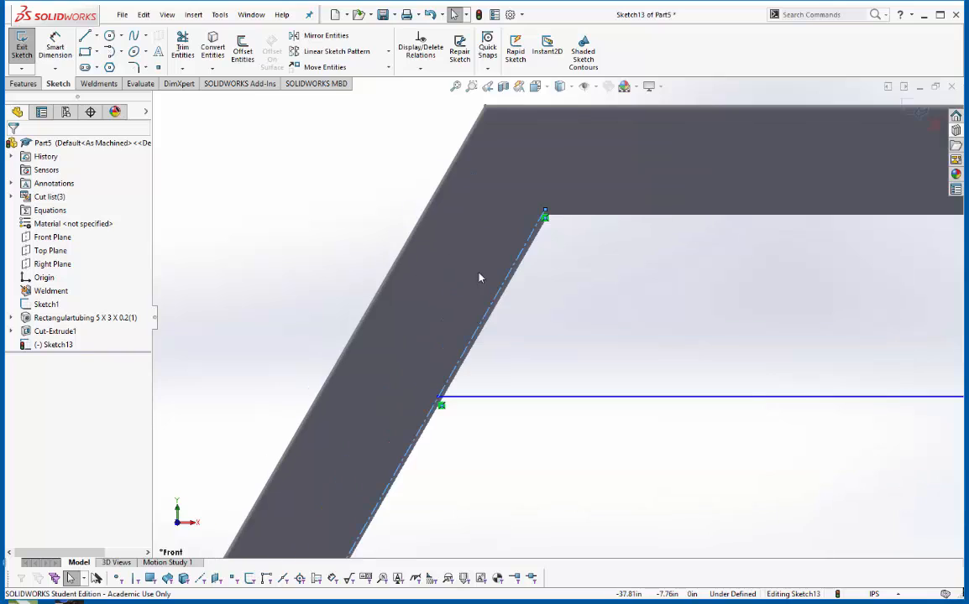
scroll(480, 278, "up", 4)
left_click(453, 215)
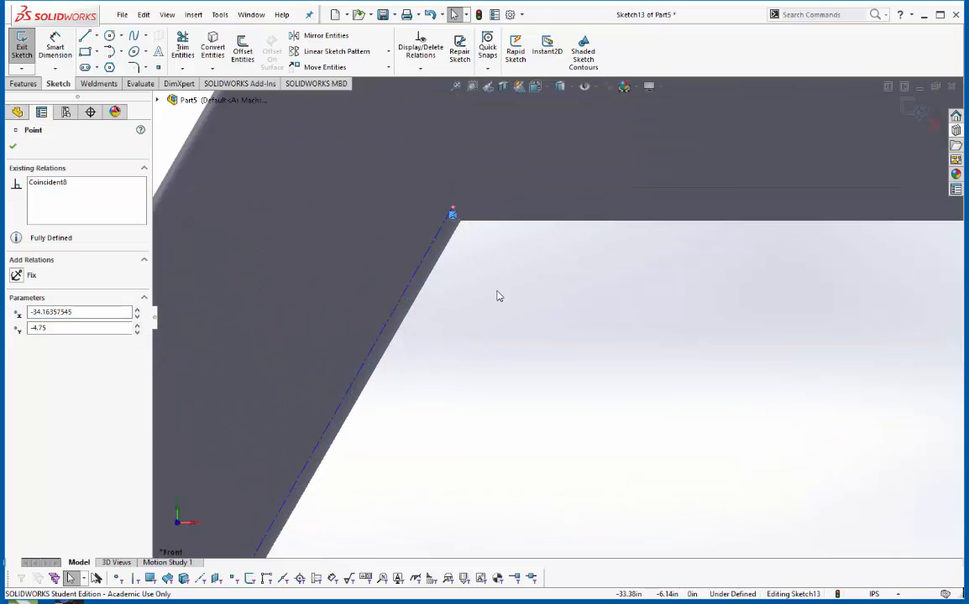
left_click_drag(453, 214, 488, 265)
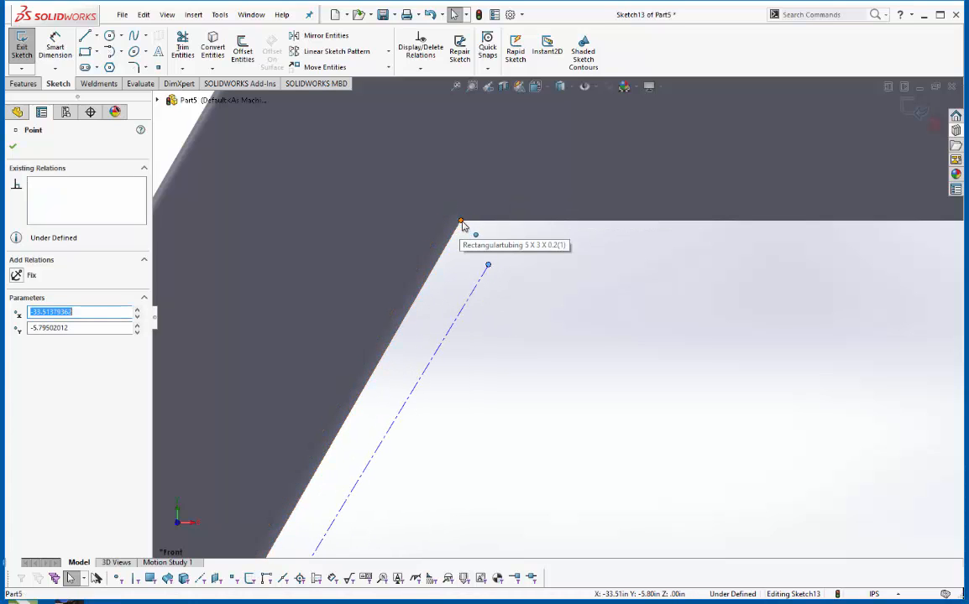
left_click(463, 225, "ctrl")
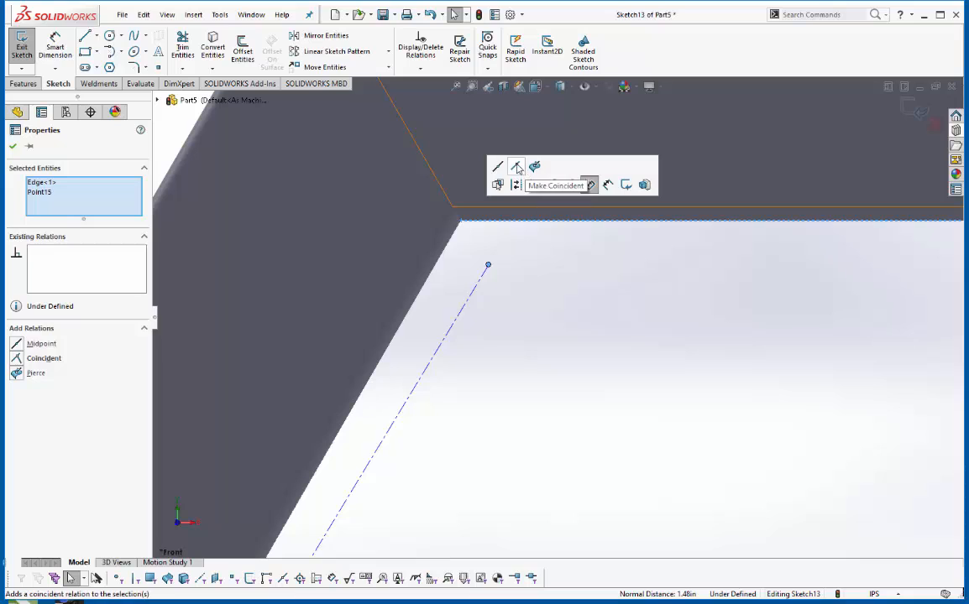
left_click(497, 166)
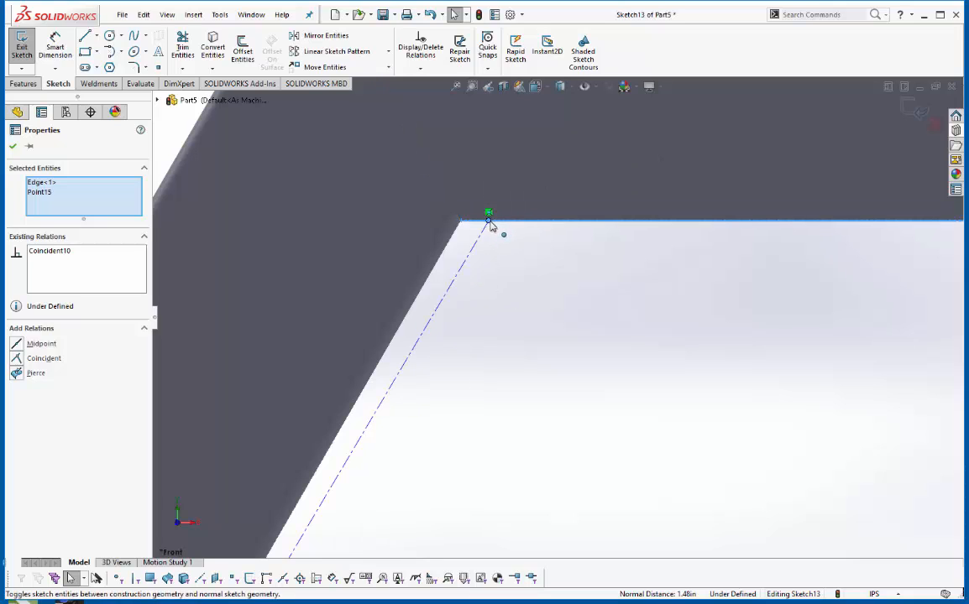
left_click_drag(489, 222, 464, 221)
scroll(485, 337, "up", 9)
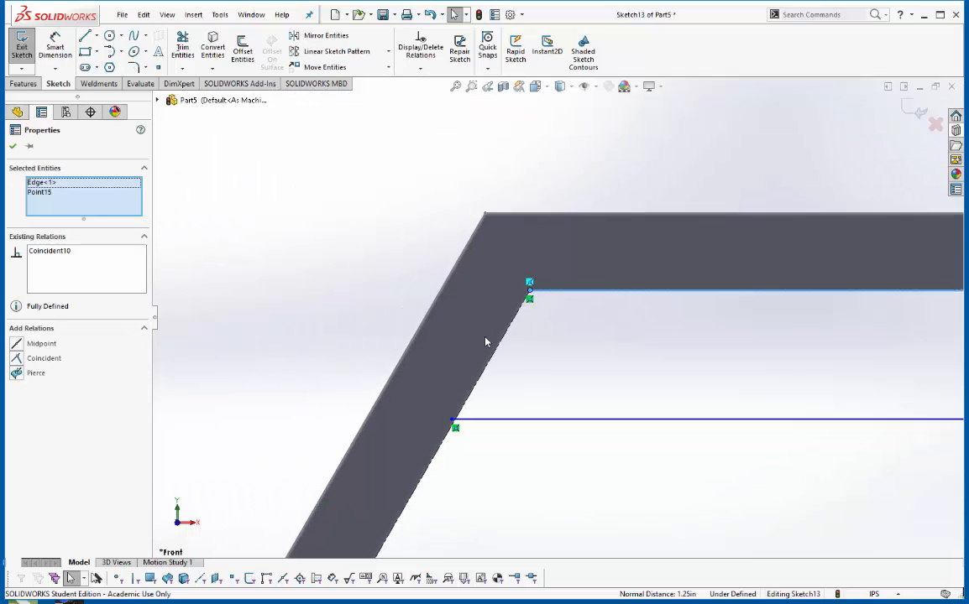
Add a driven dimension for the centerline's length, aligned with the left leg and placed outside the frame.
scroll(519, 392, "up", 2)
left_click(471, 460)
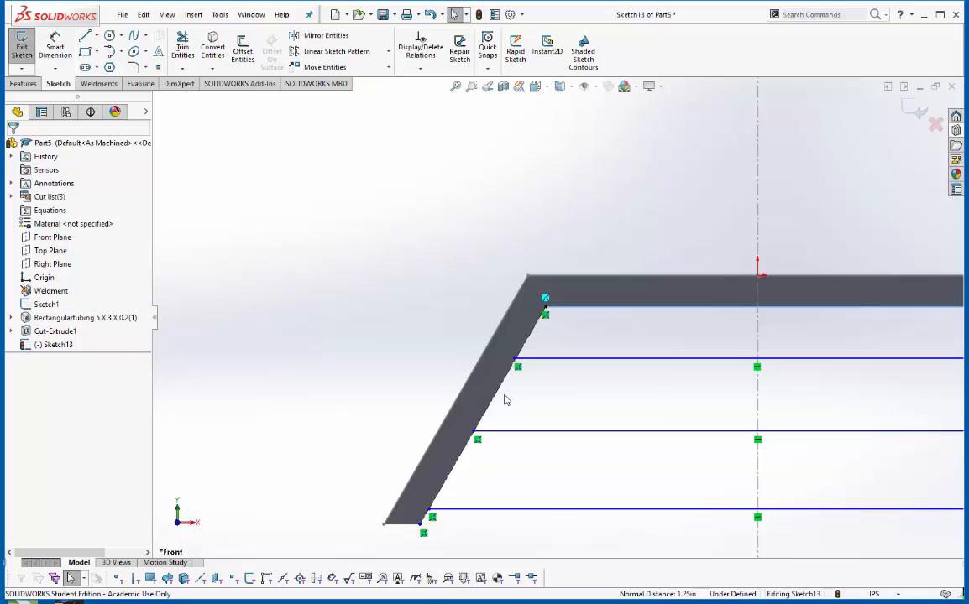
left_click(54, 49)
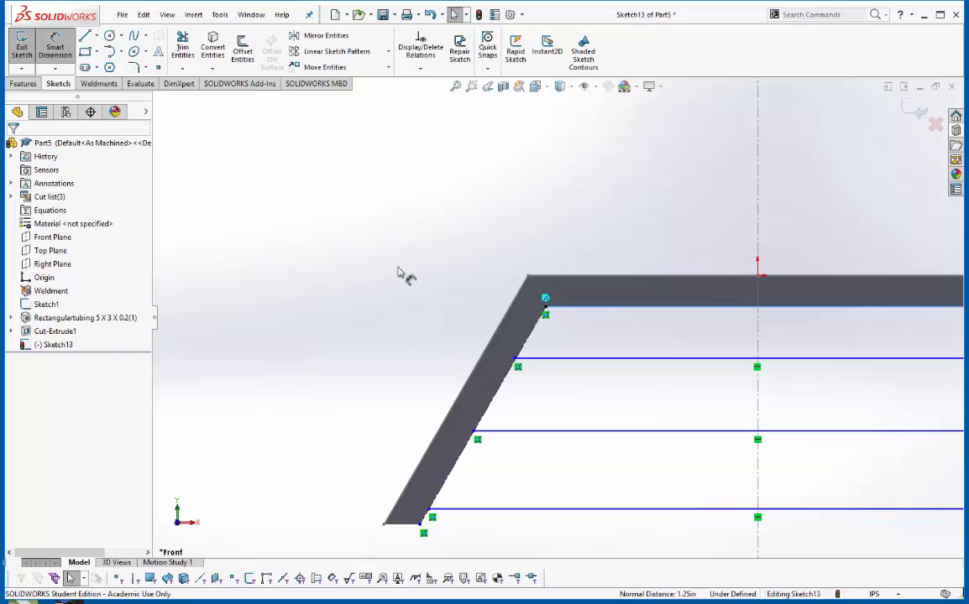
left_click(507, 393)
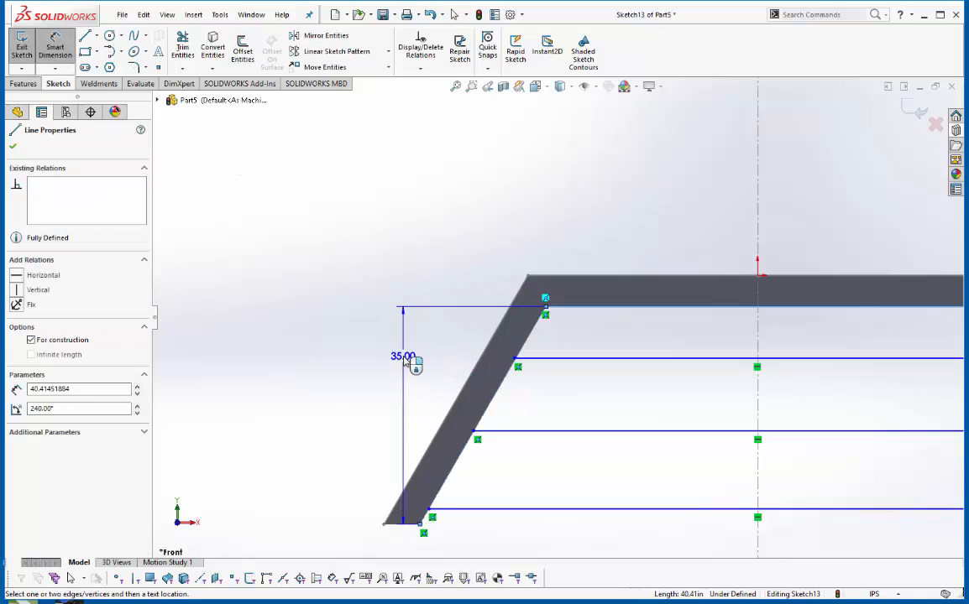
left_click(451, 337)
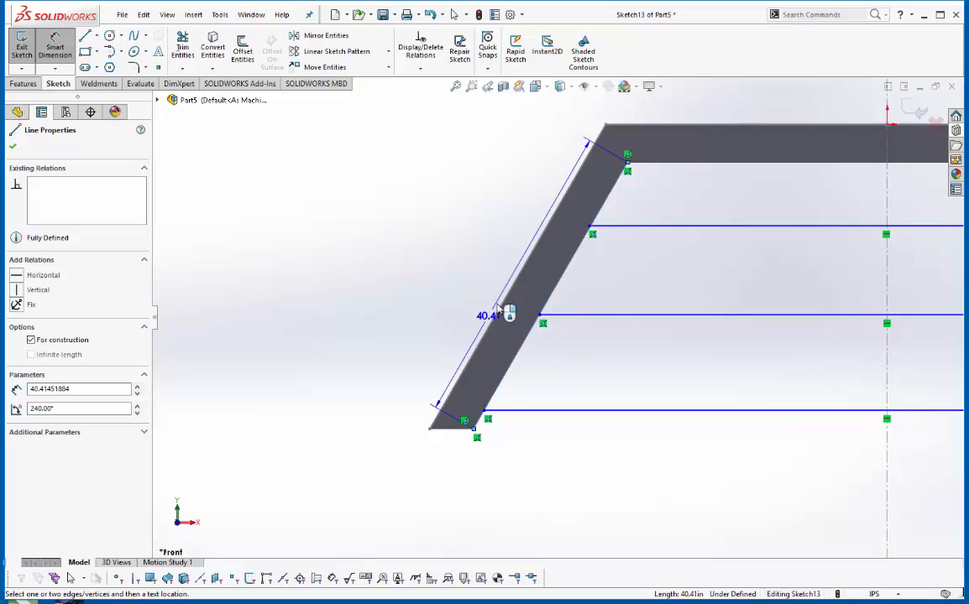
left_click(483, 287)
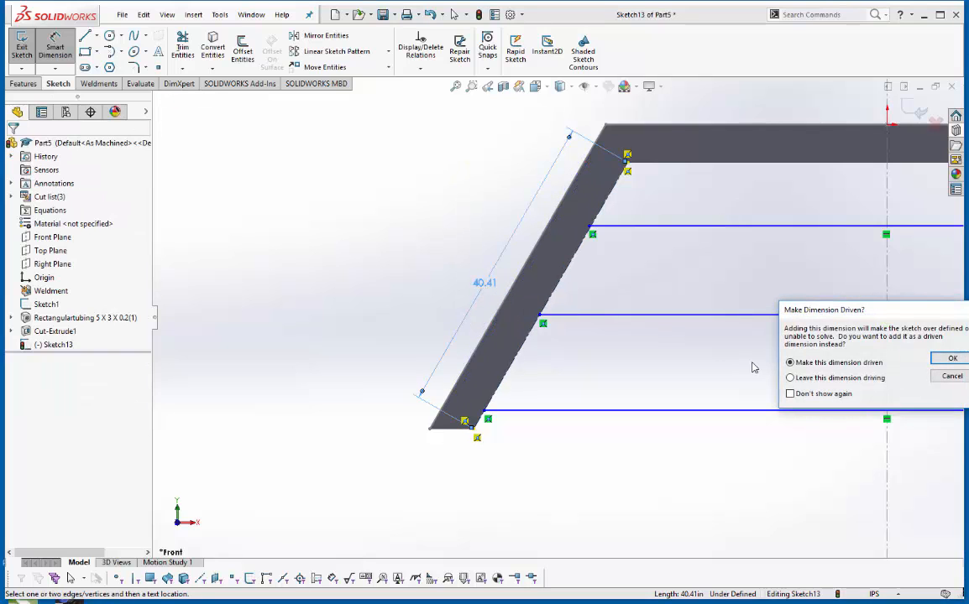
left_click_drag(879, 317, 681, 320)
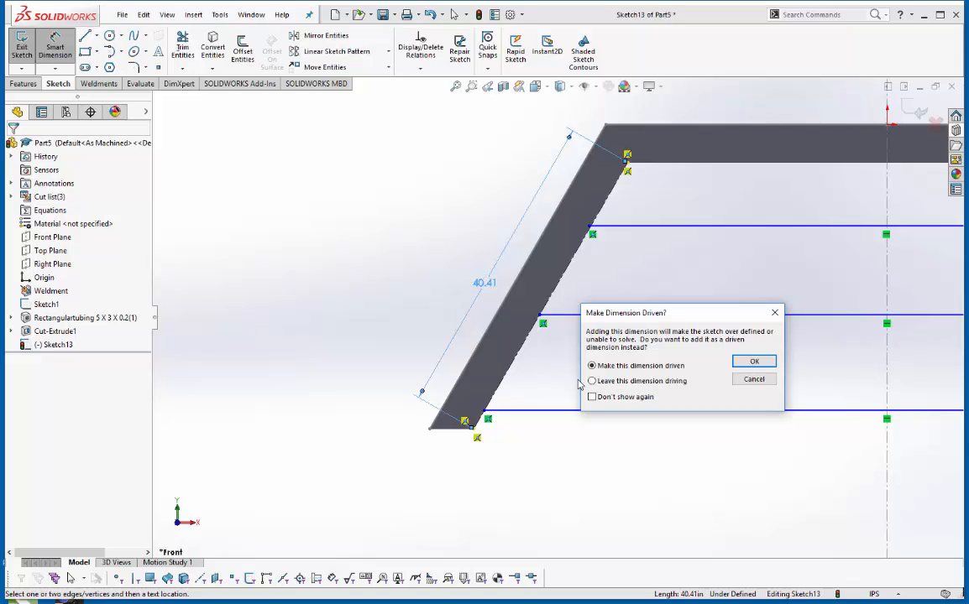
left_click(753, 362)
left_click_drag(483, 284, 456, 276)
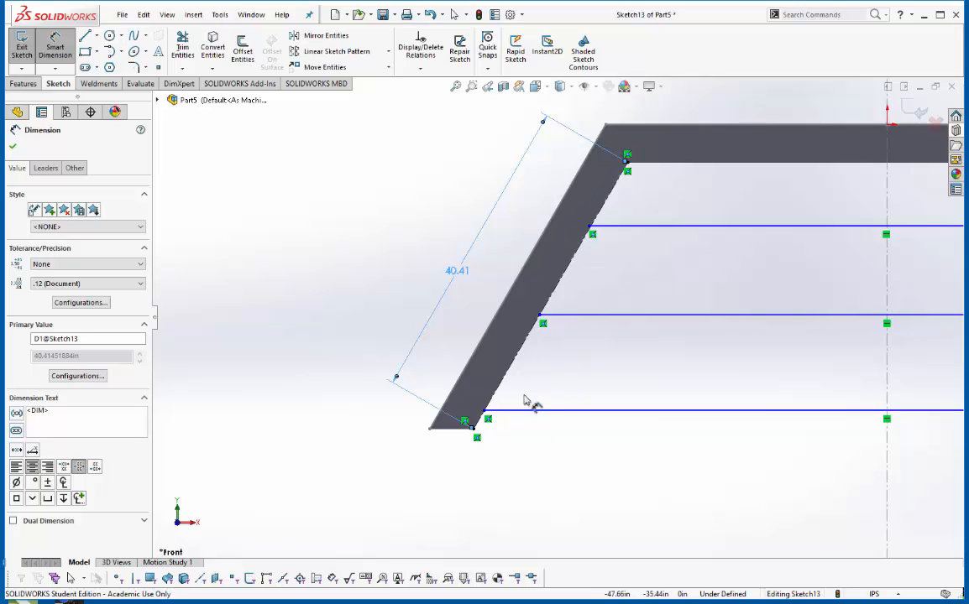
Dimension the lowest line's left endpoint from the centerline's lower end and set the distance to the equation ="D1@Sketch13"*.05.
left_click(485, 412)
left_click(473, 429)
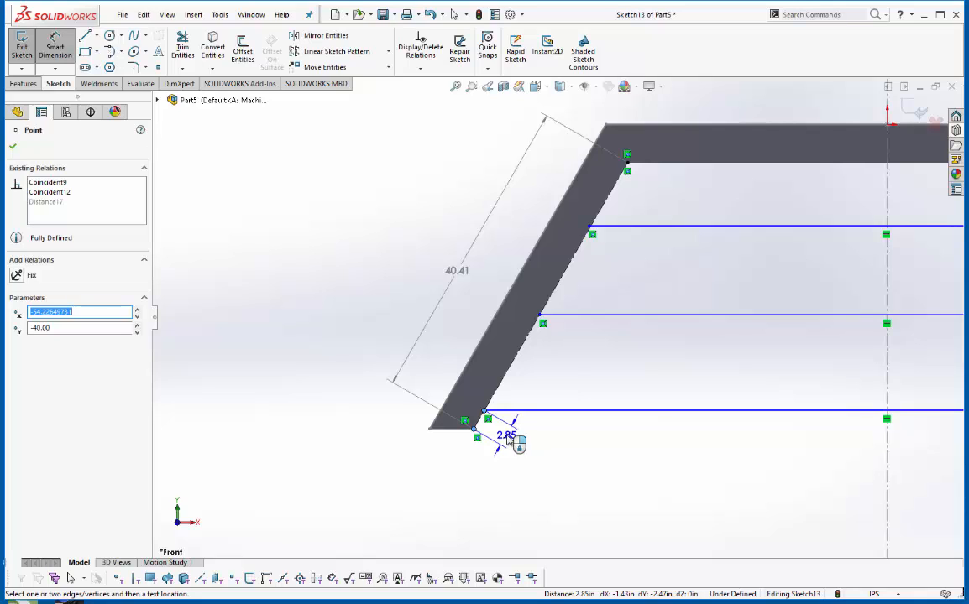
left_click(508, 438)
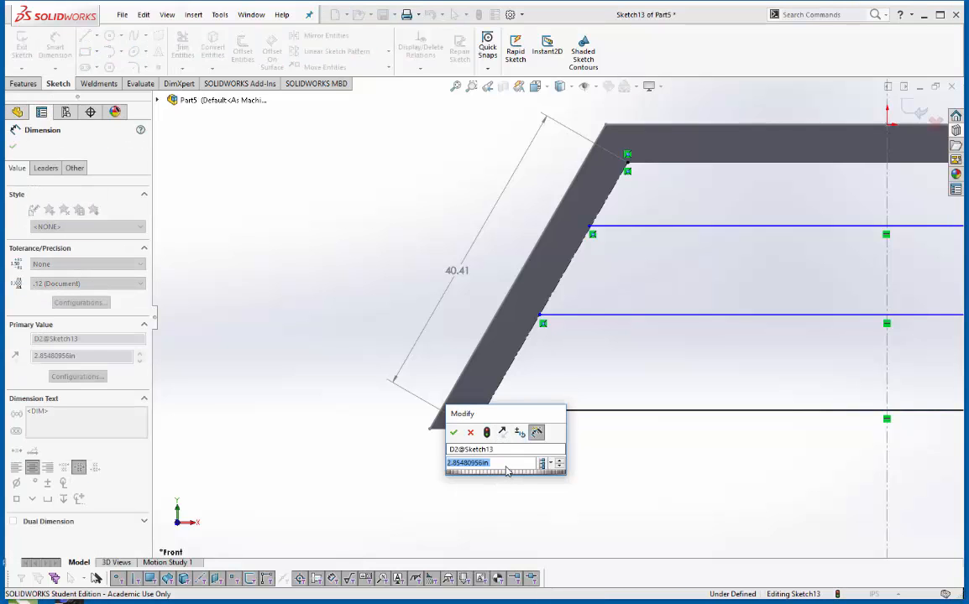
type("=")
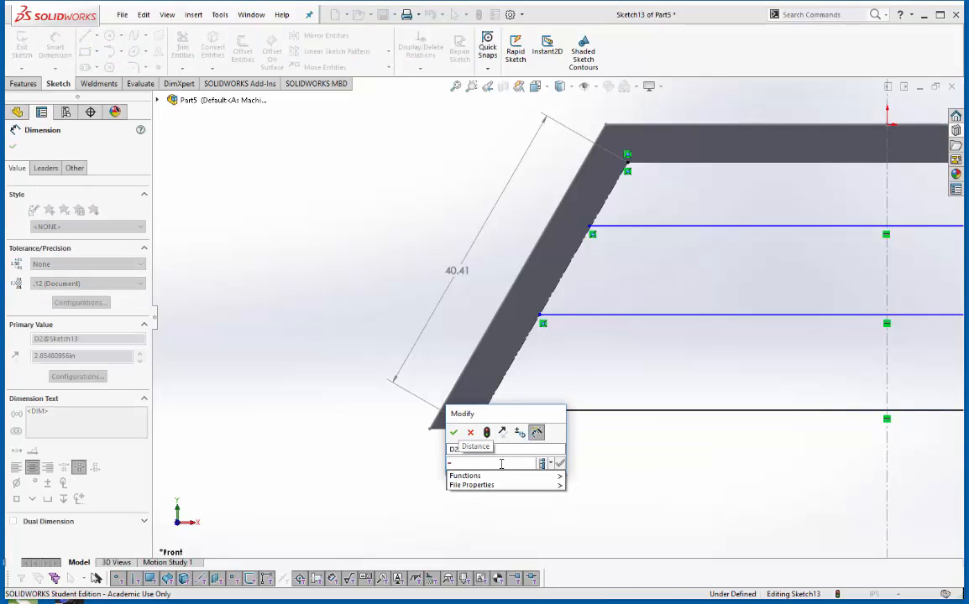
left_click(448, 300)
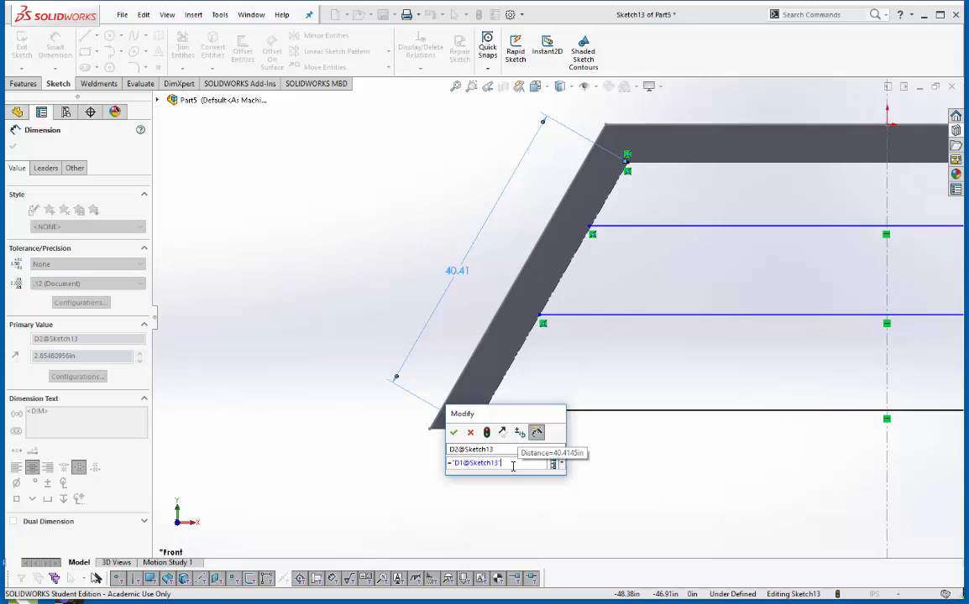
type("*")
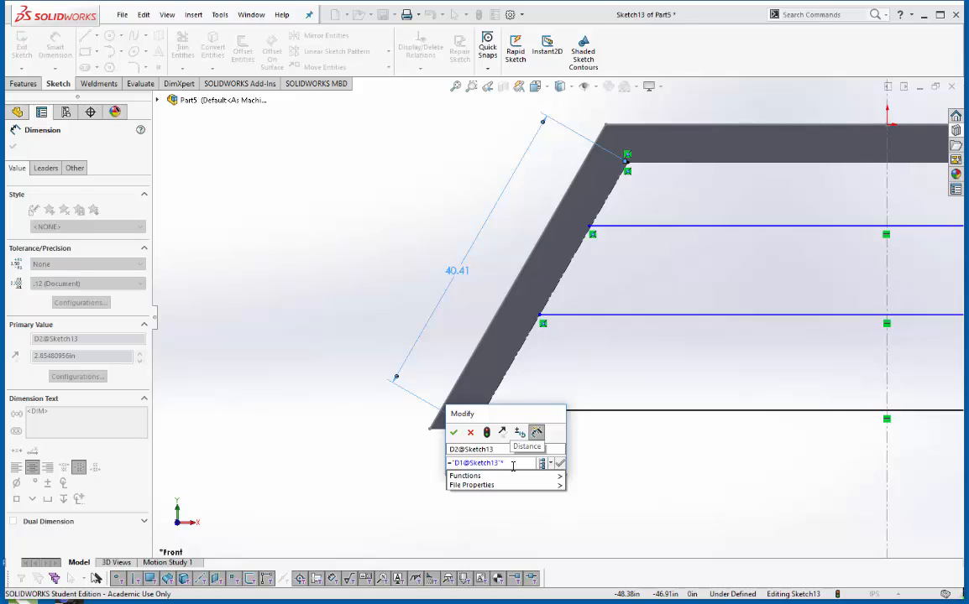
type(".05")
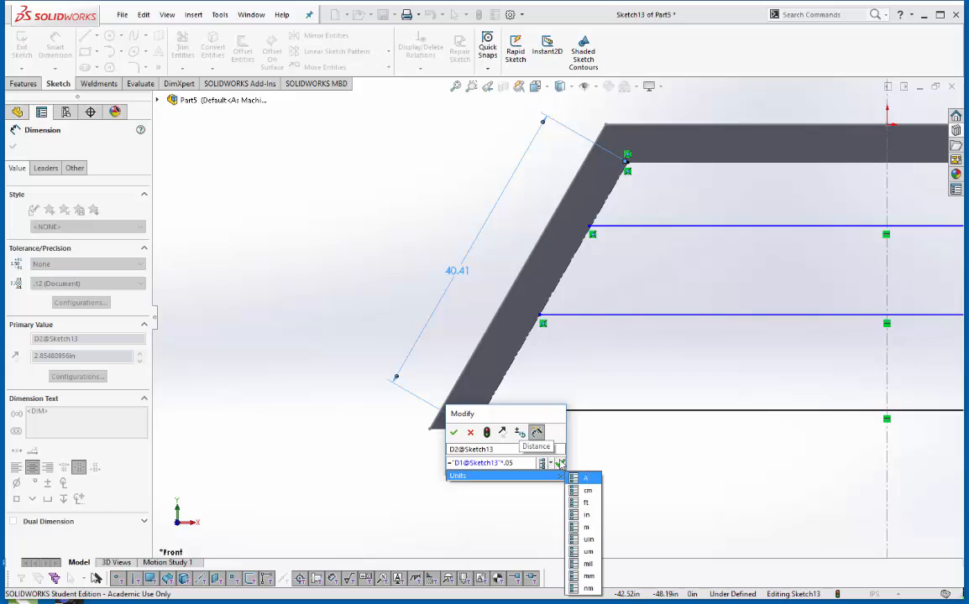
left_click(560, 465)
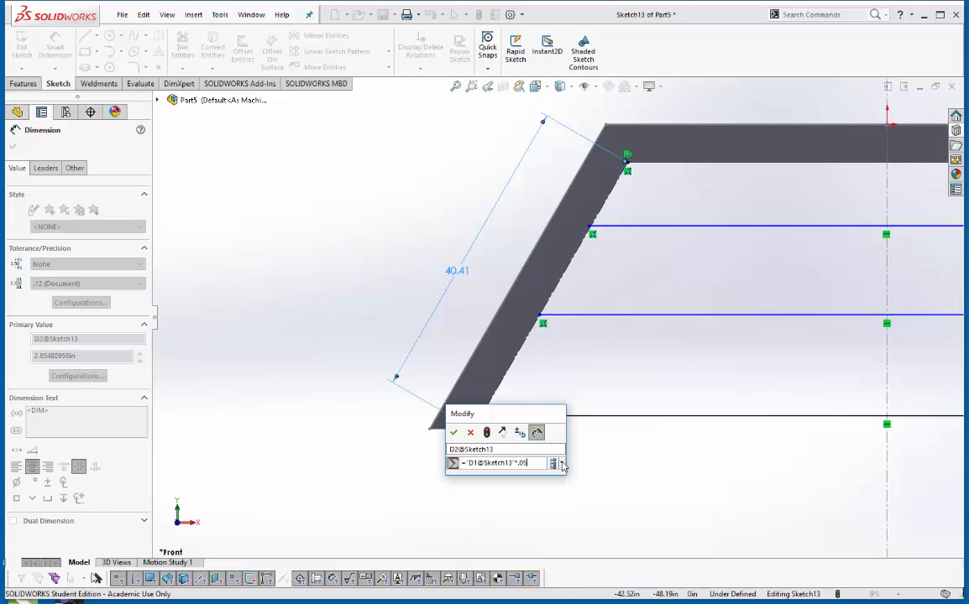
left_click(455, 432)
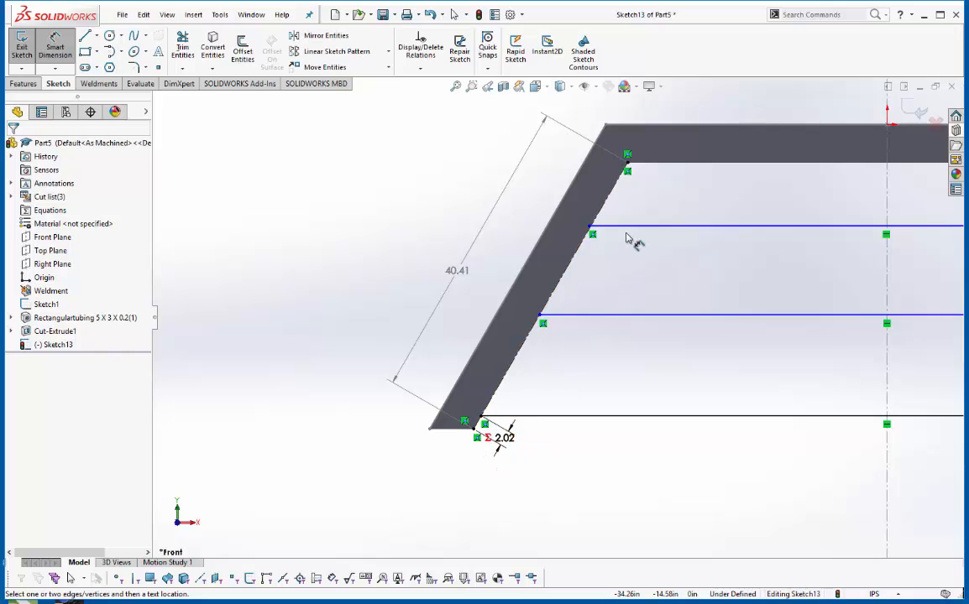
Dimension the uppermost line's left endpoint from the centerline's upper end and set the distance to the equation ="D1@Sketch13"*.1.
left_click(591, 230)
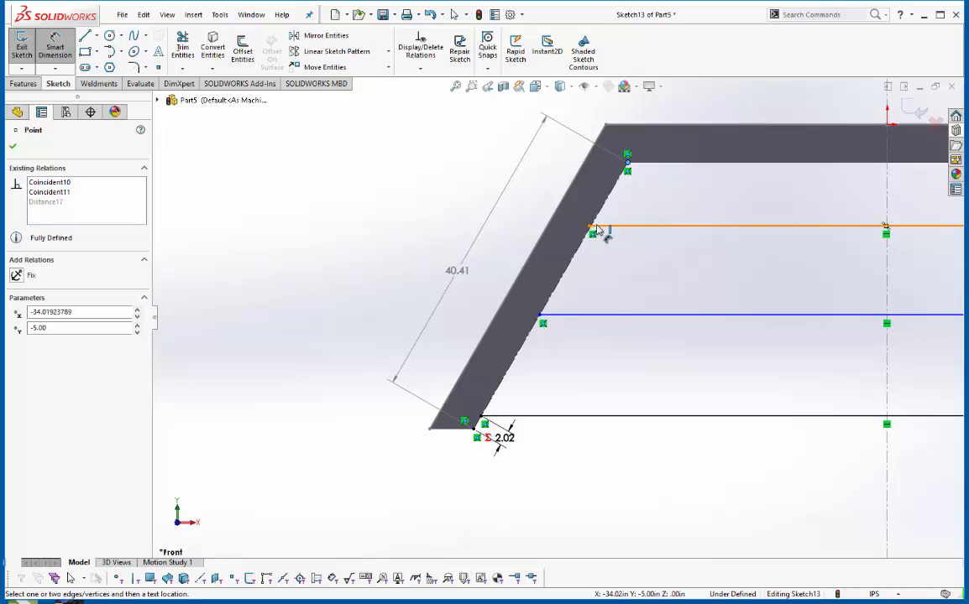
left_click(591, 228)
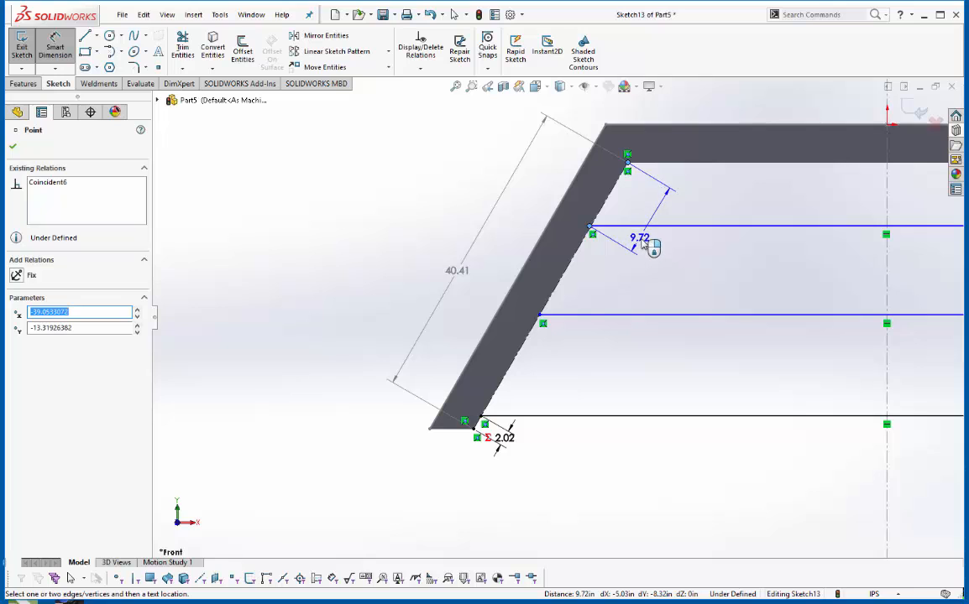
left_click(648, 246)
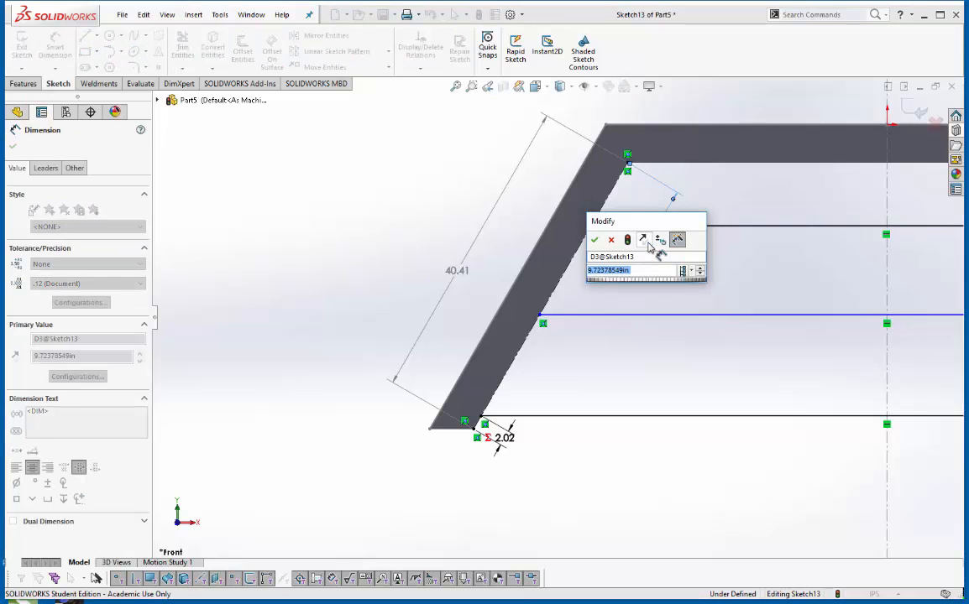
type("=")
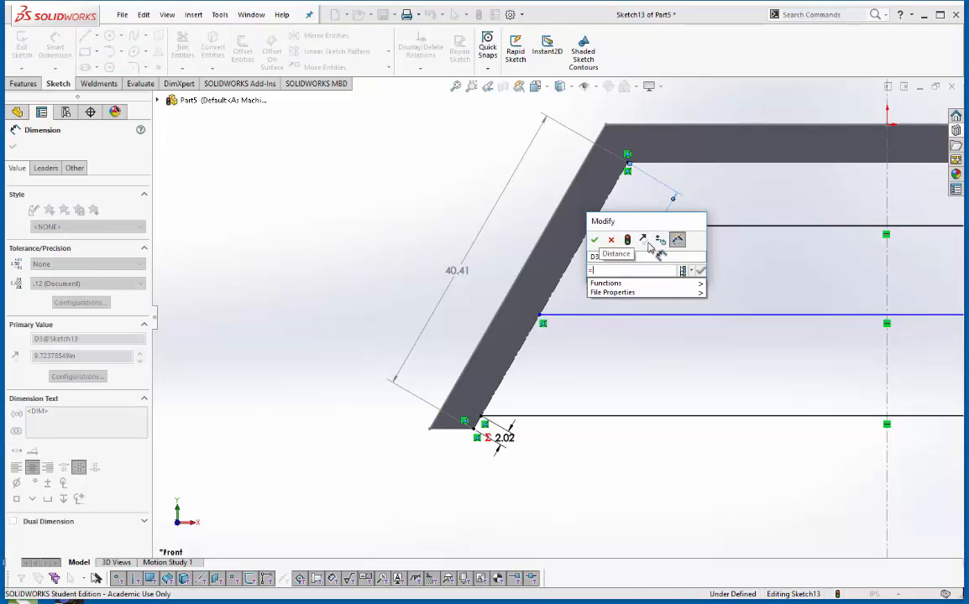
left_click(457, 270)
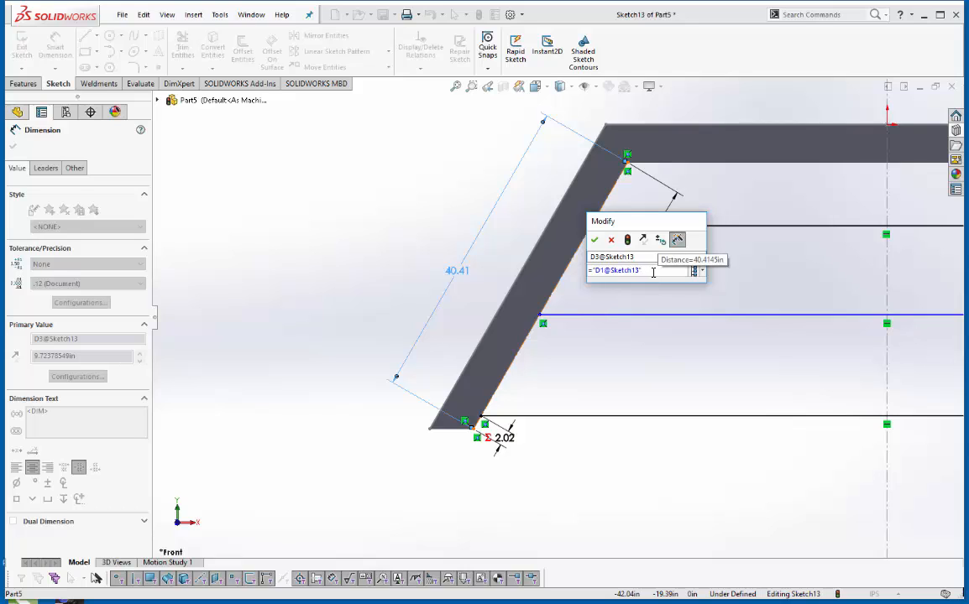
type("+.1")
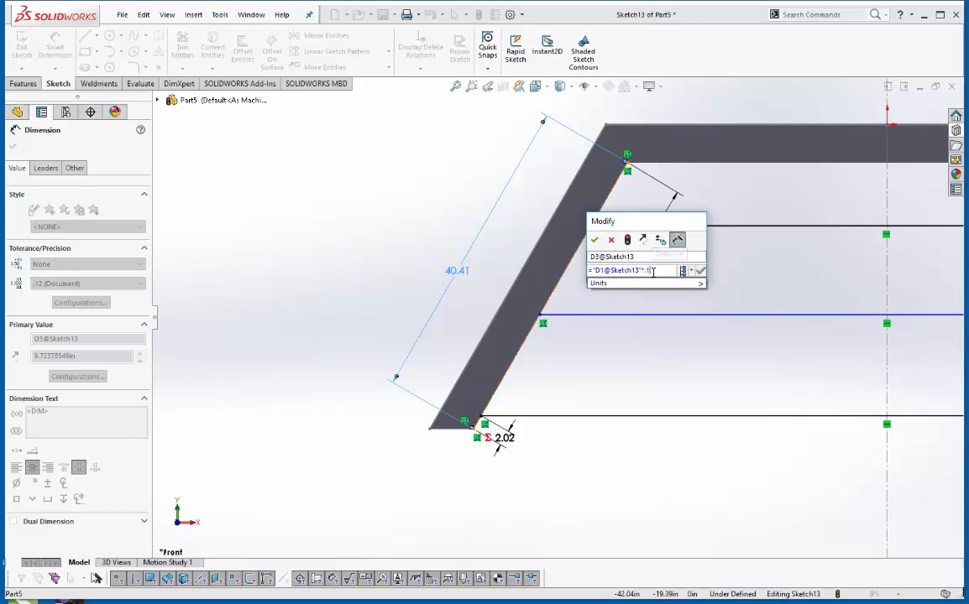
key("Return")
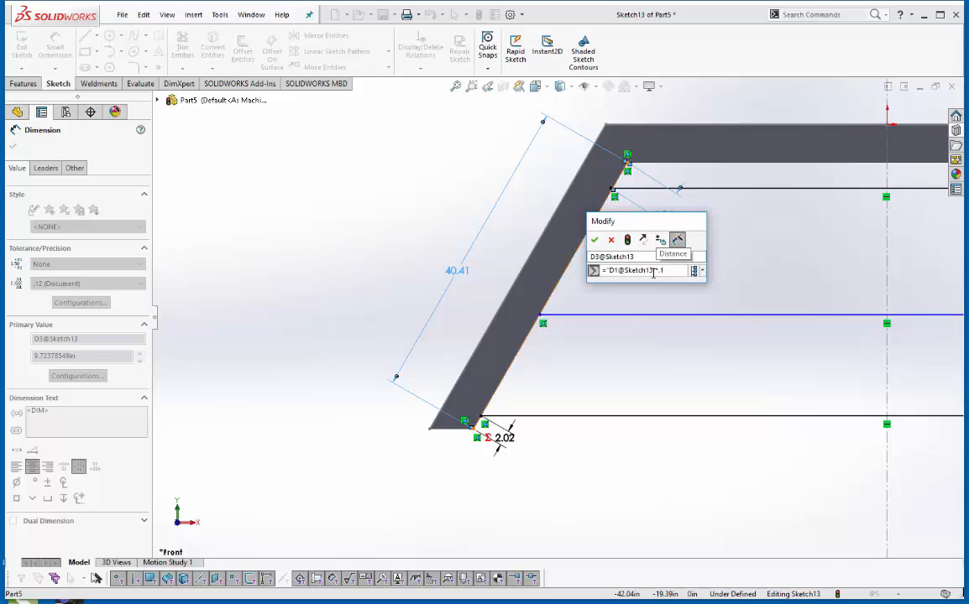
left_click(655, 367)
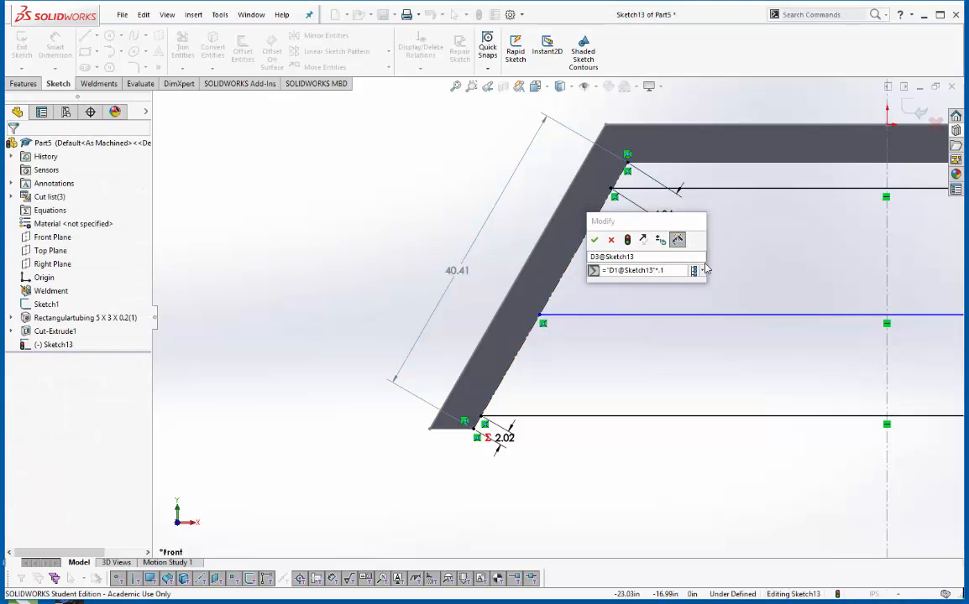
left_click(594, 240)
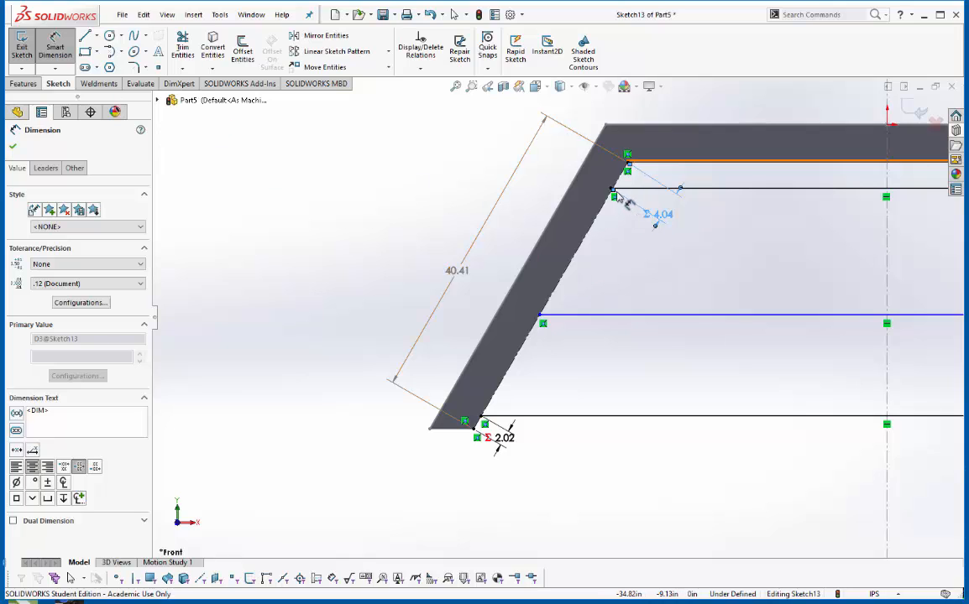
scroll(613, 199, "down", 2)
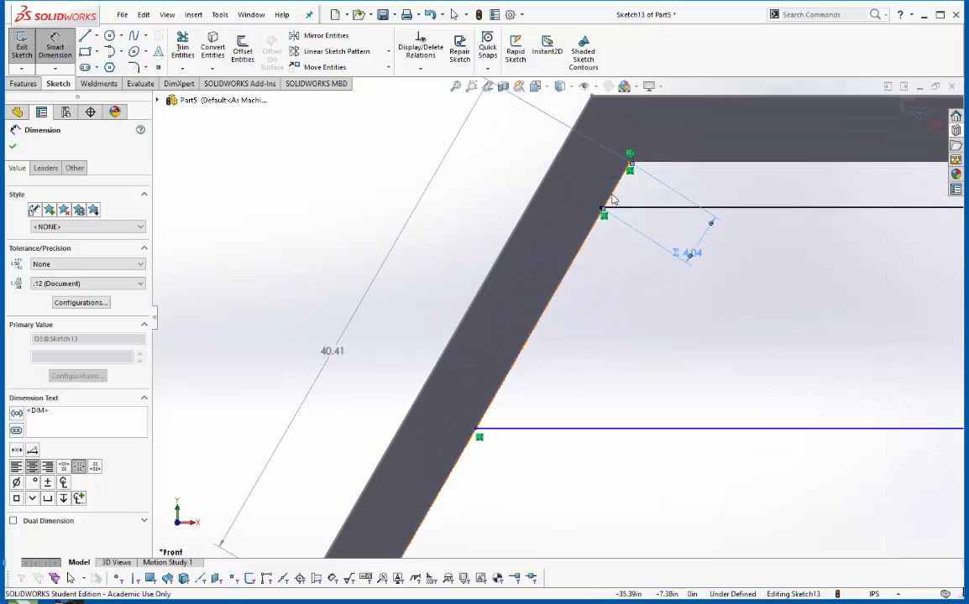
left_click(478, 434)
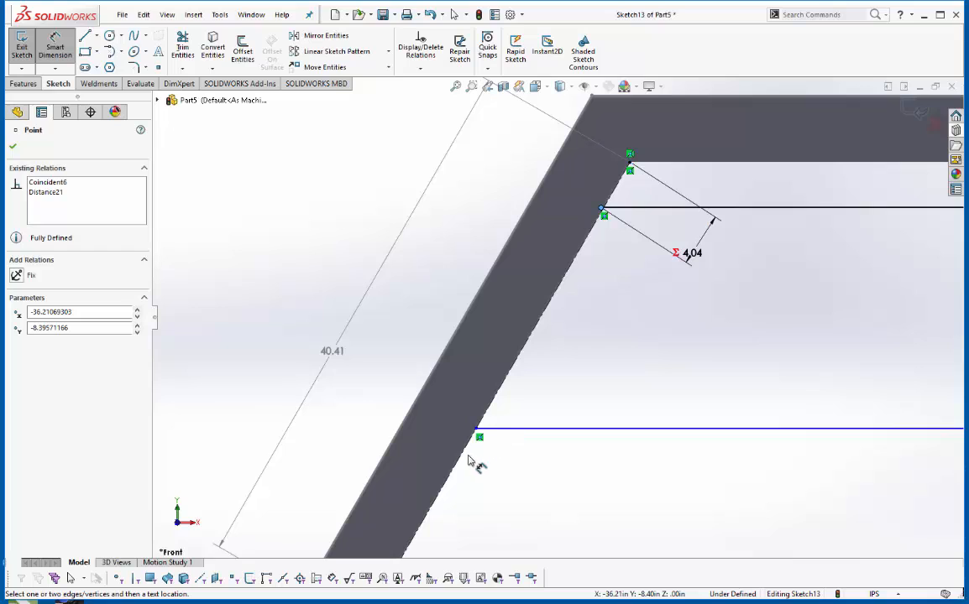
left_click(478, 433)
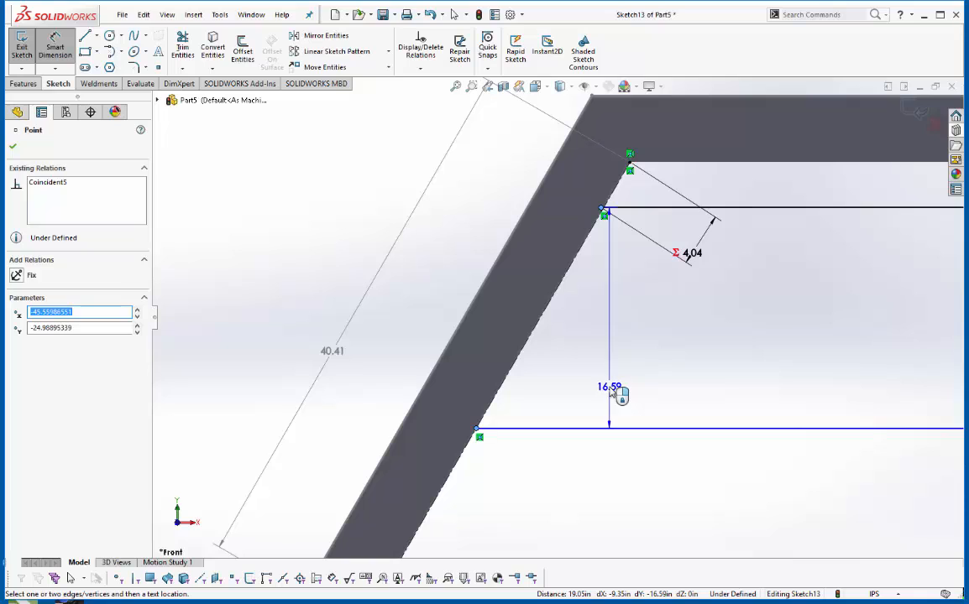
scroll(611, 393, "up", 2)
scroll(612, 361, "down", 2)
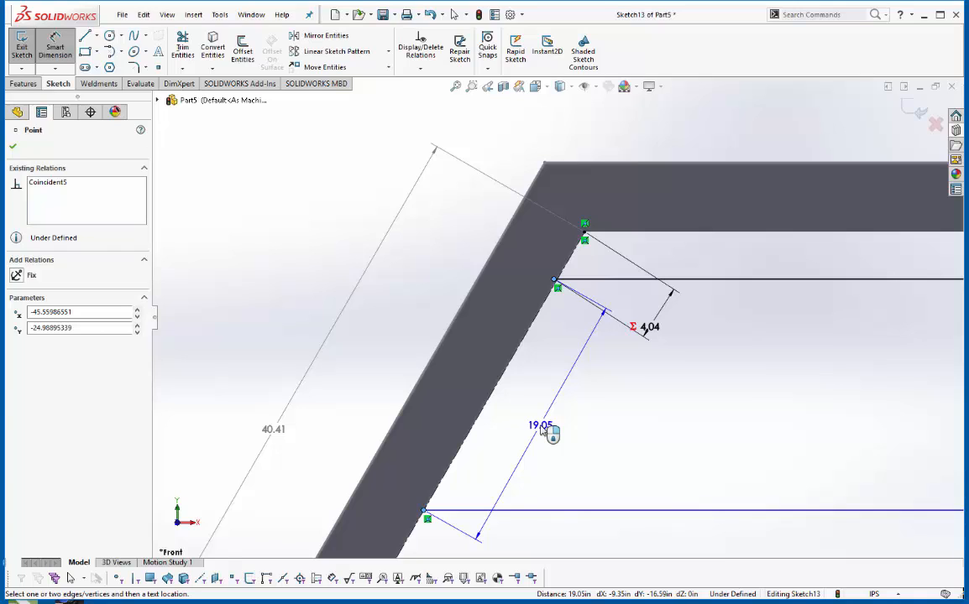
key("Escape")
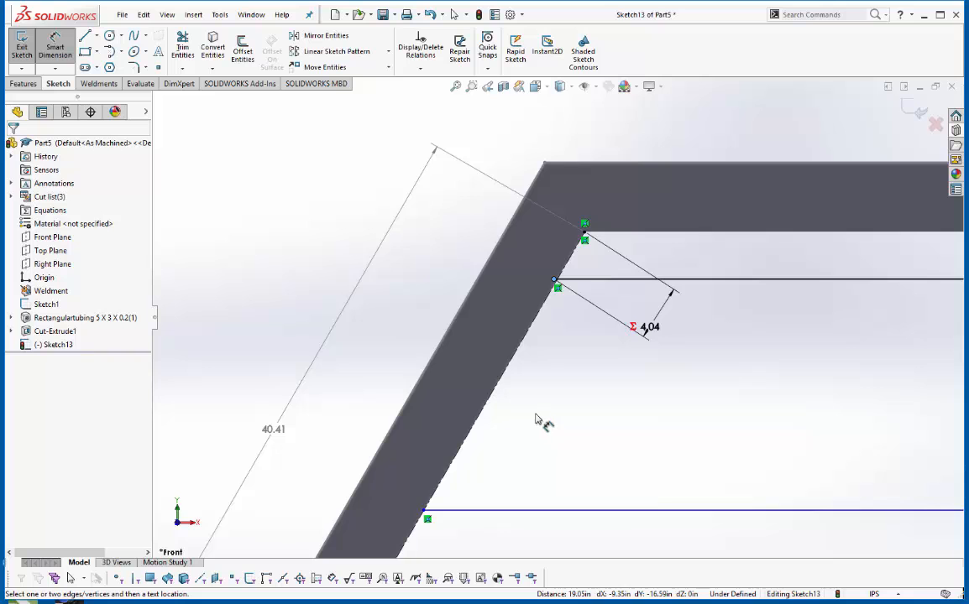
Delete the coincident relation on the uppermost line's left endpoint and make that endpoint coincident with the construction centerline along the left leg.
scroll(552, 366, "down", 6)
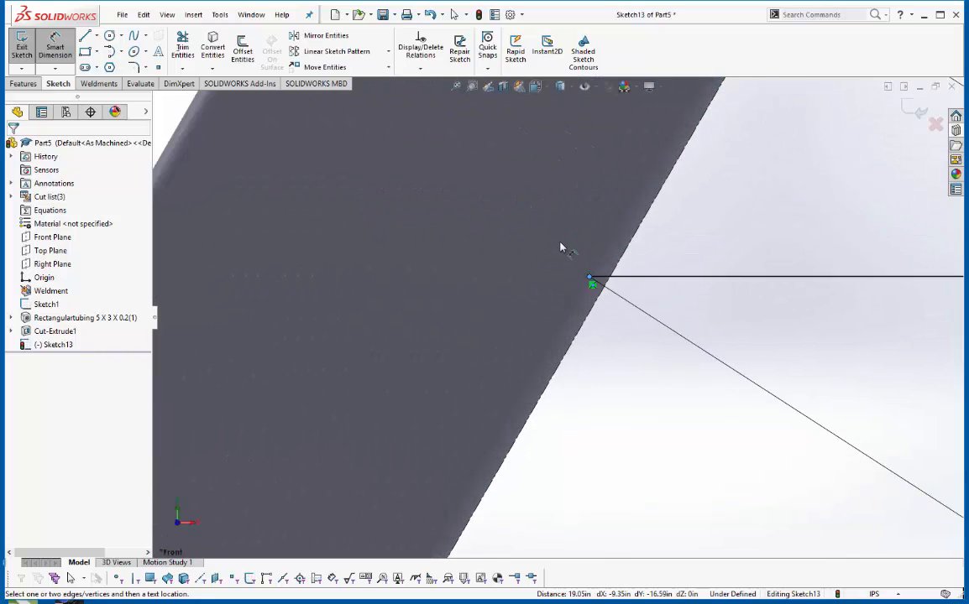
scroll(560, 247, "down", 2)
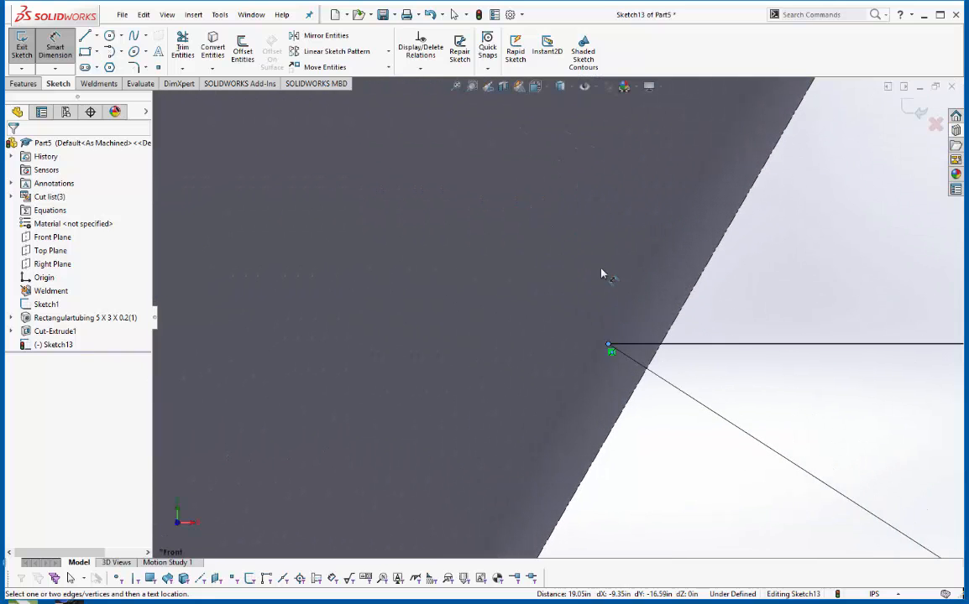
left_click(601, 352)
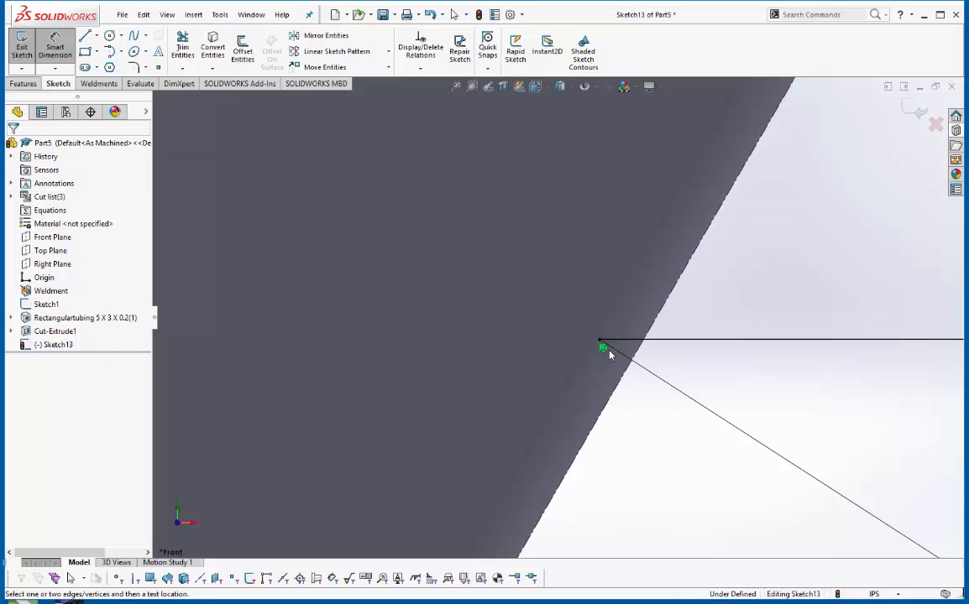
left_click(603, 351)
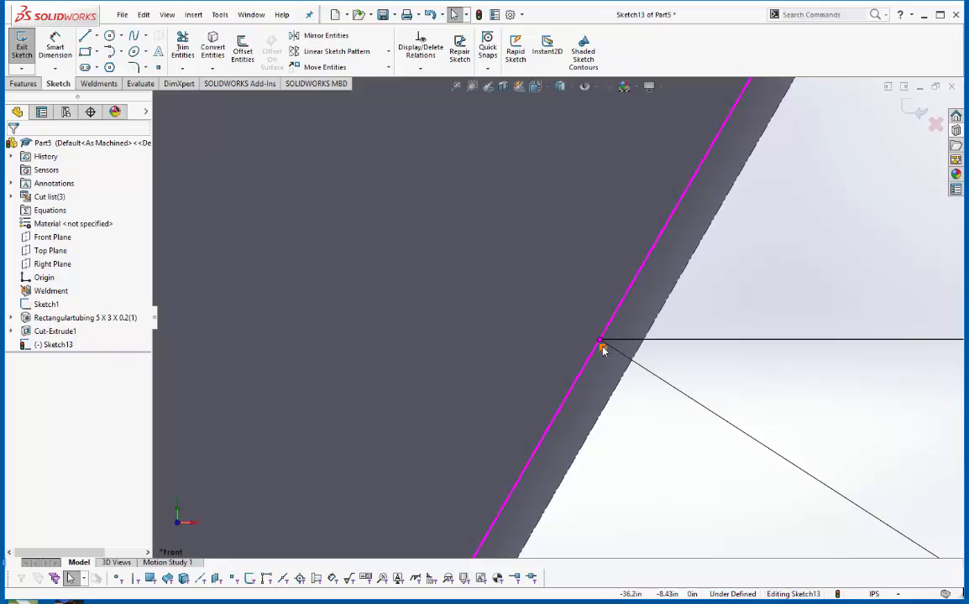
key("Escape")
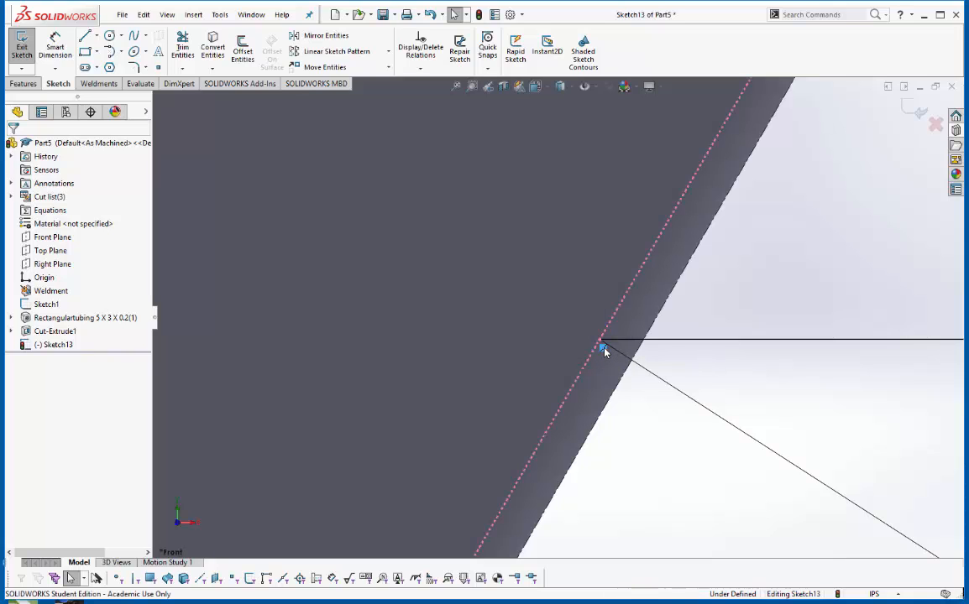
left_click(599, 343)
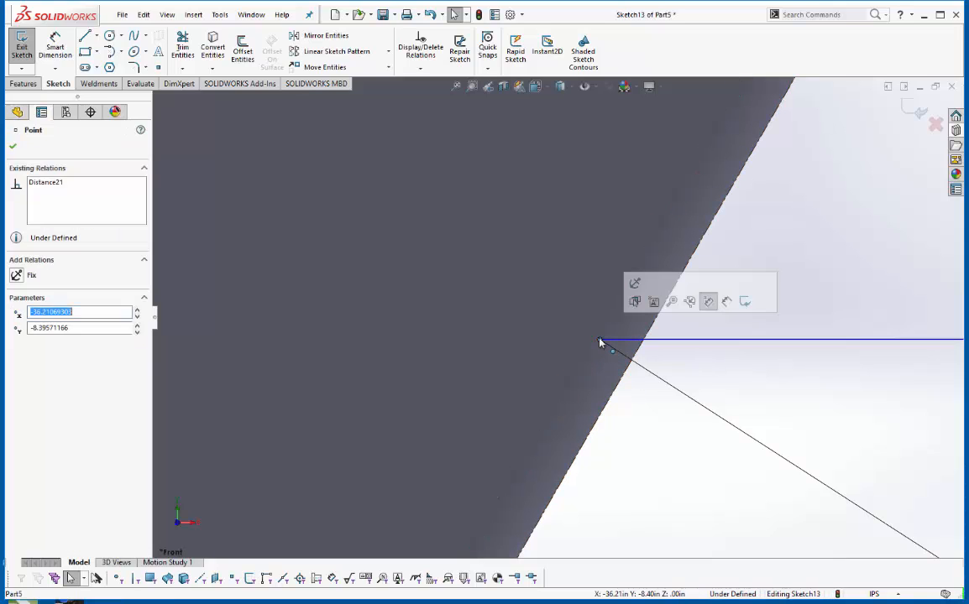
left_click(641, 352, "ctrl")
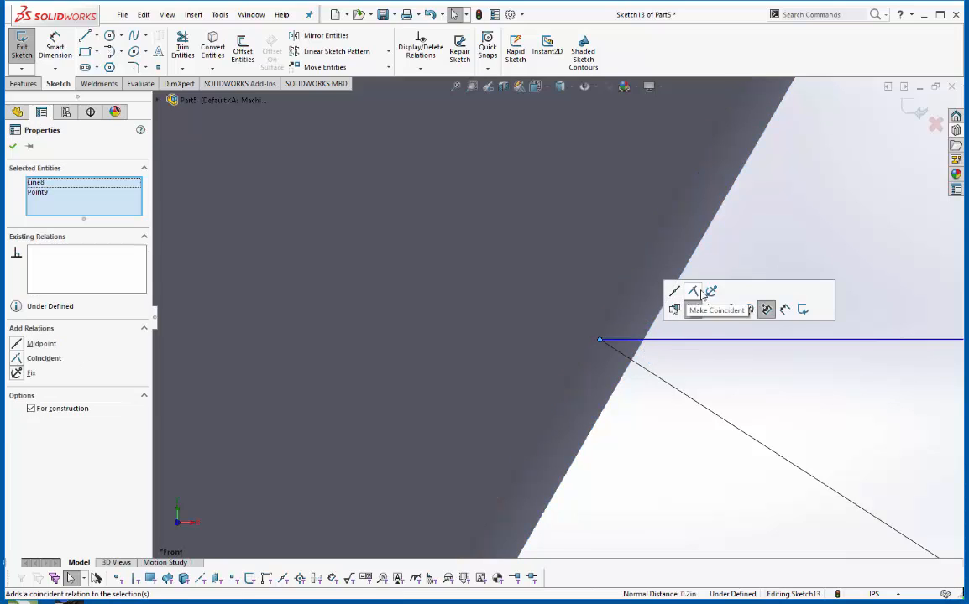
left_click(695, 292)
left_click(634, 422)
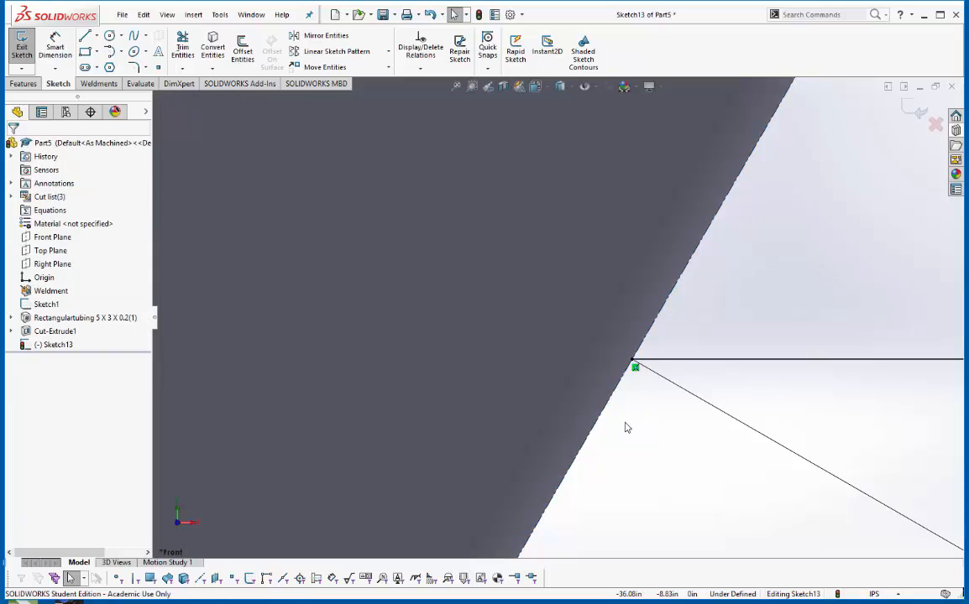
Dimension the distance between the left endpoints of the uppermost and middle lines, aligned parallel to the left leg.
scroll(624, 425, "up", 4)
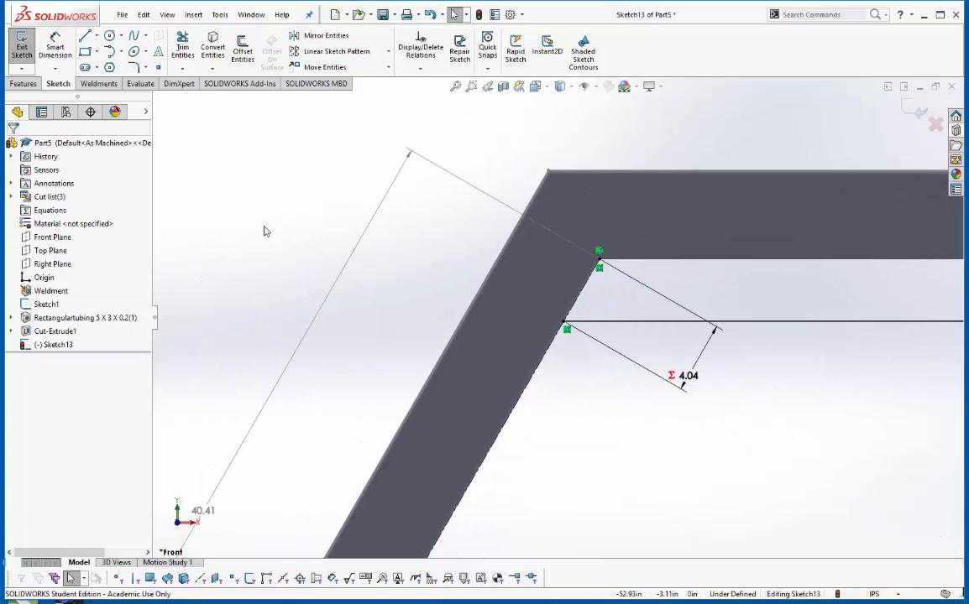
left_click(54, 46)
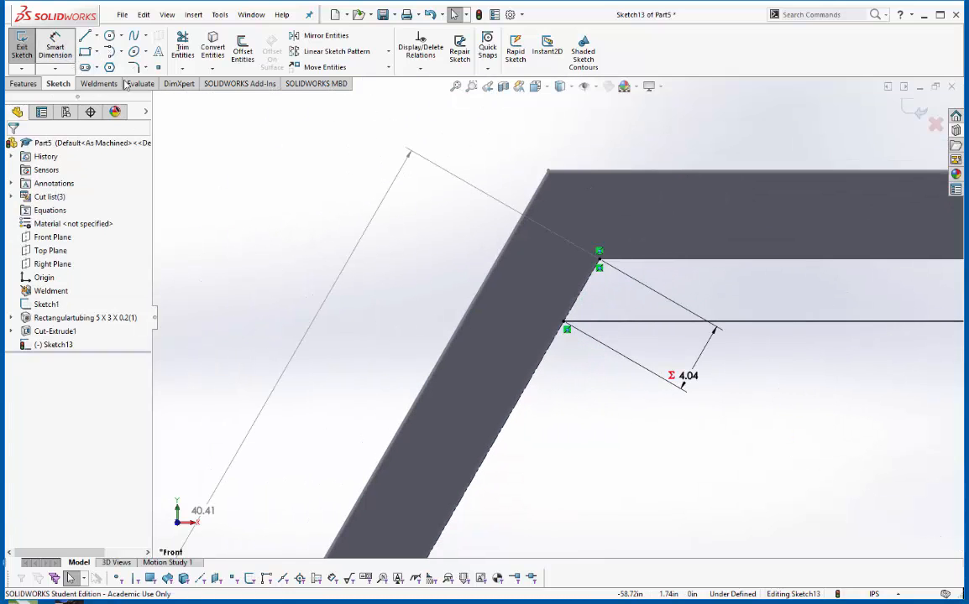
left_click(565, 324)
scroll(557, 353, "down", 4)
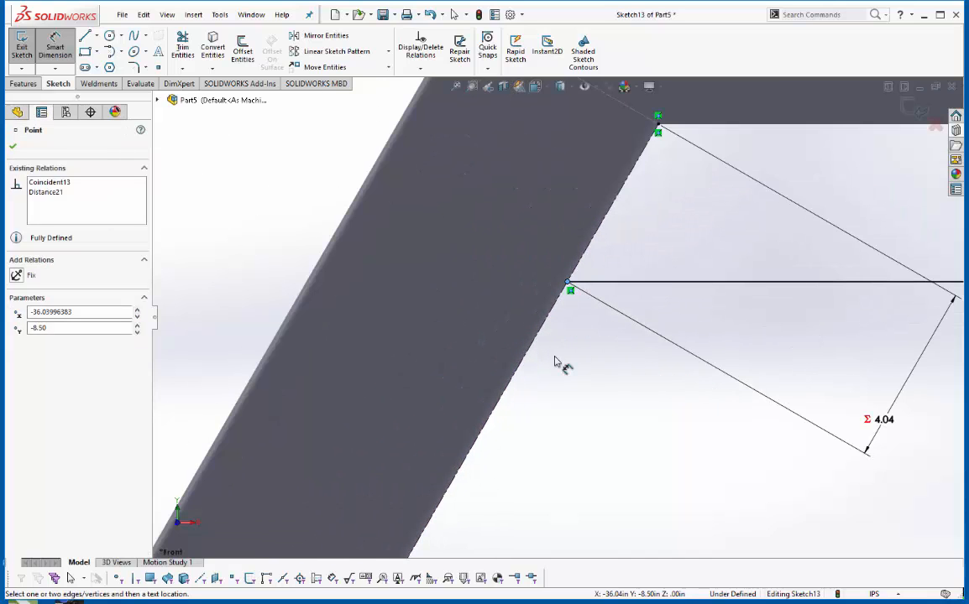
scroll(555, 366, "up", 4)
scroll(503, 412, "down", 3)
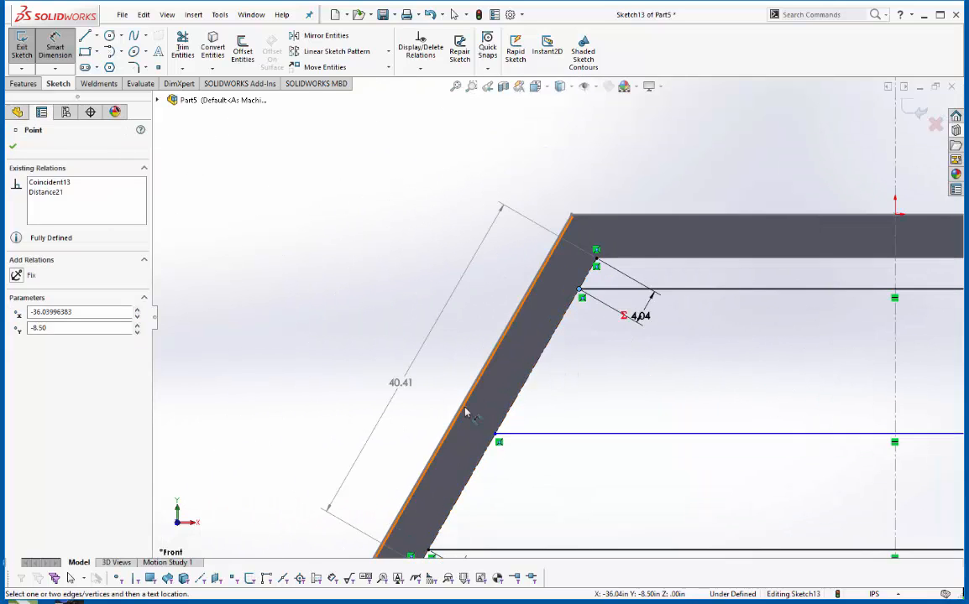
left_click(503, 424)
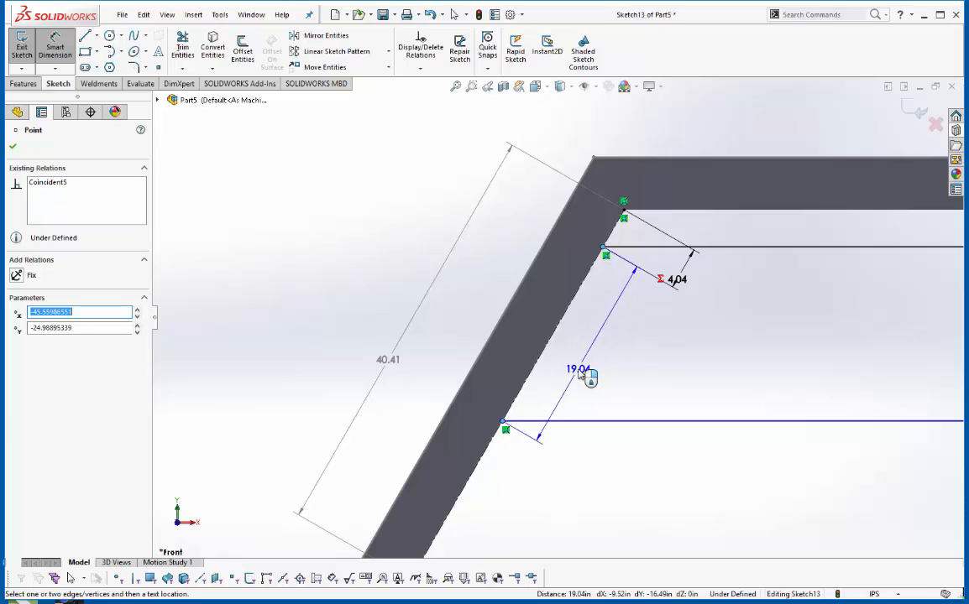
left_click(580, 374)
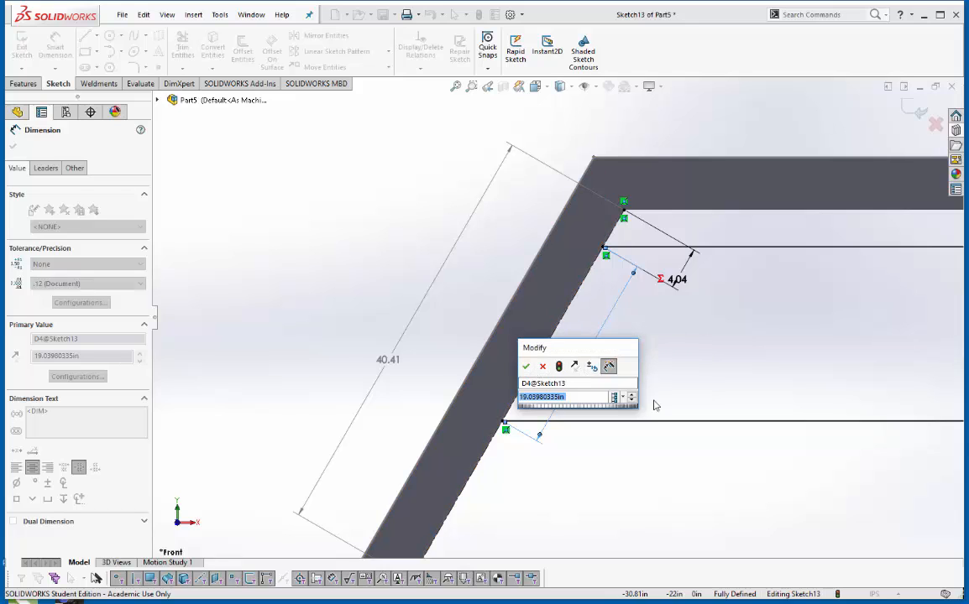
Set the distance between the left endpoints of the uppermost and middle lines to the equation ="D1@Sketch13"*(.85/2).
scroll(653, 404, "down", 3)
scroll(647, 417, "up", 4)
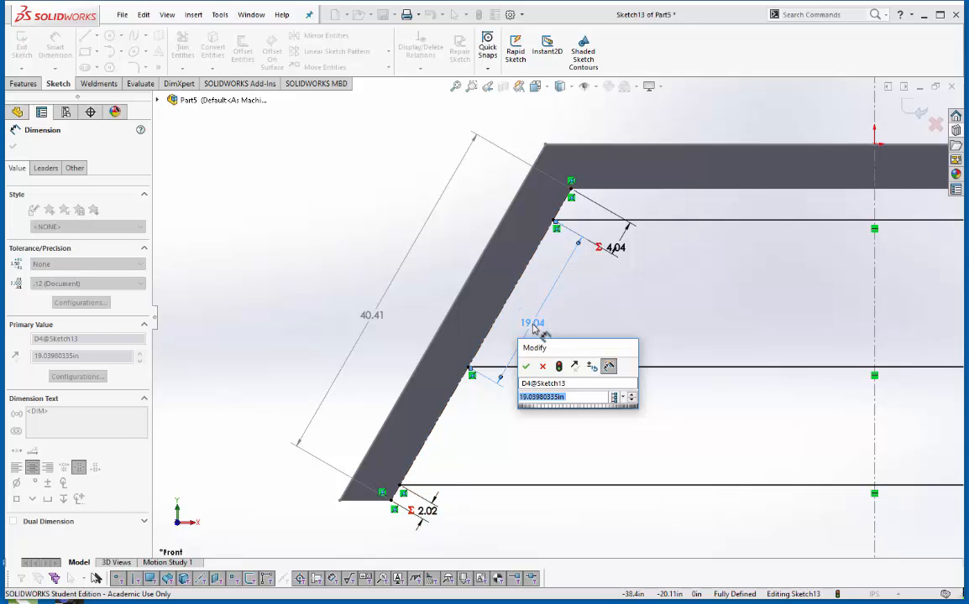
left_click(581, 398)
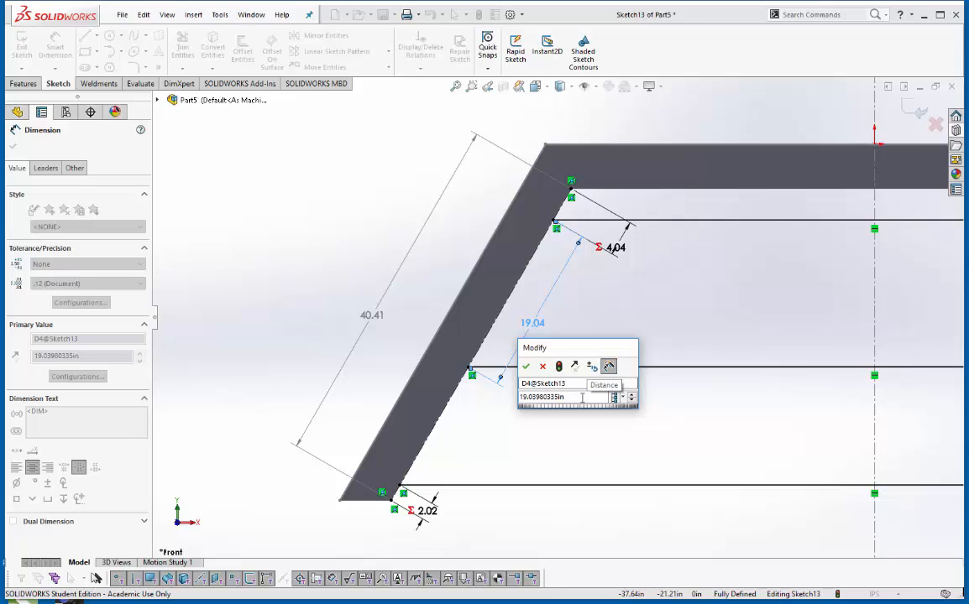
left_click_drag(550, 401, 475, 418)
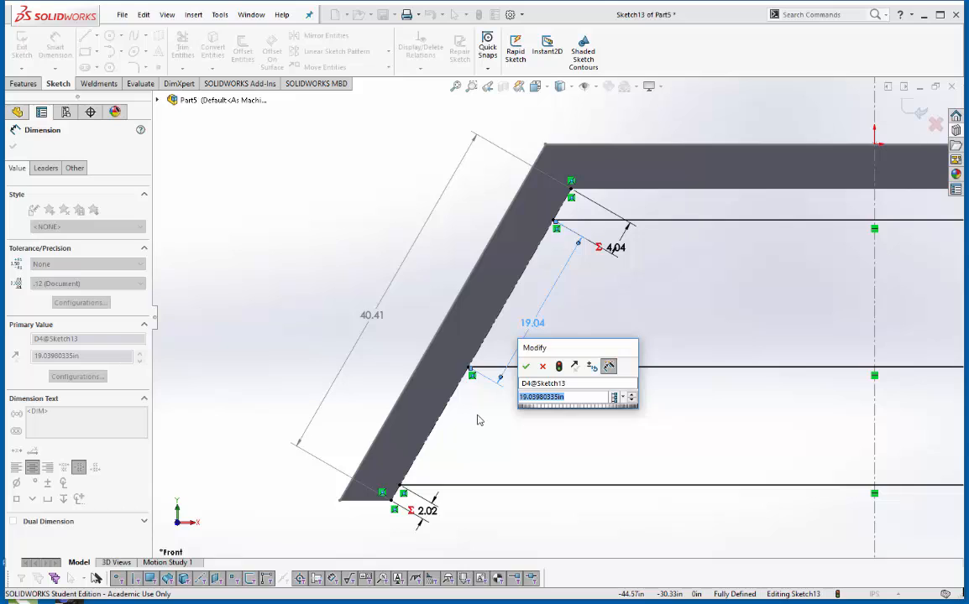
type("=")
left_click(372, 314)
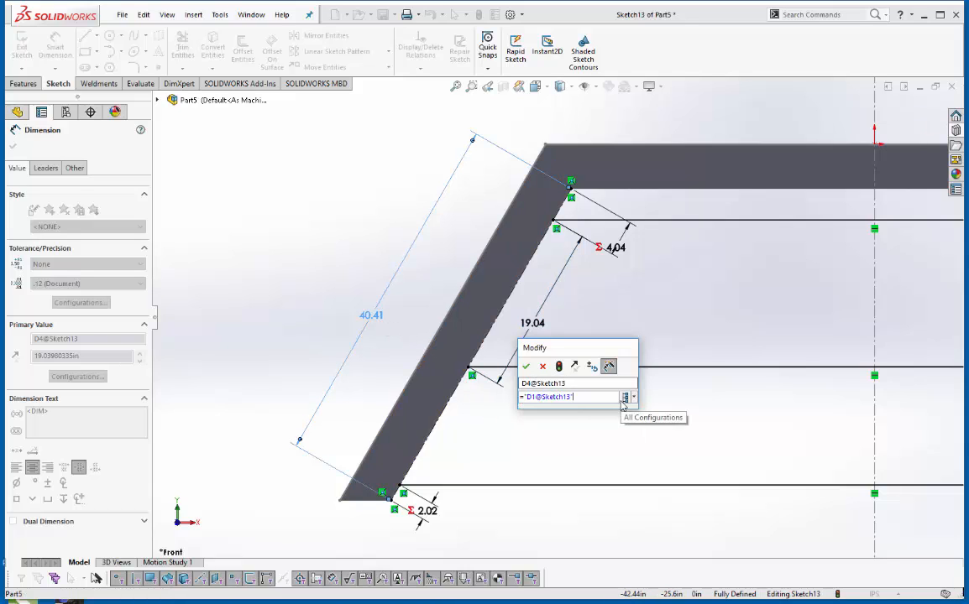
type("*")
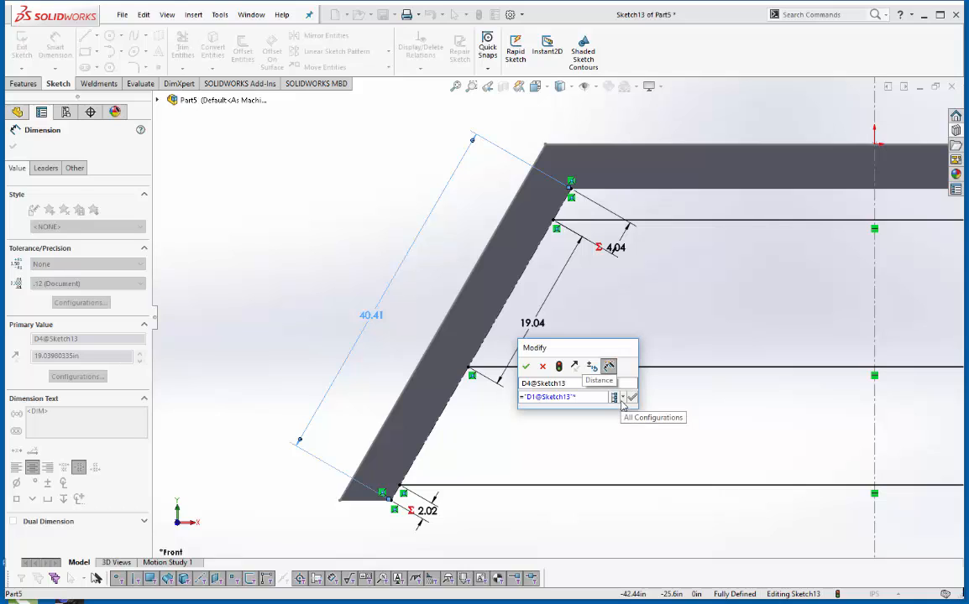
type("(")
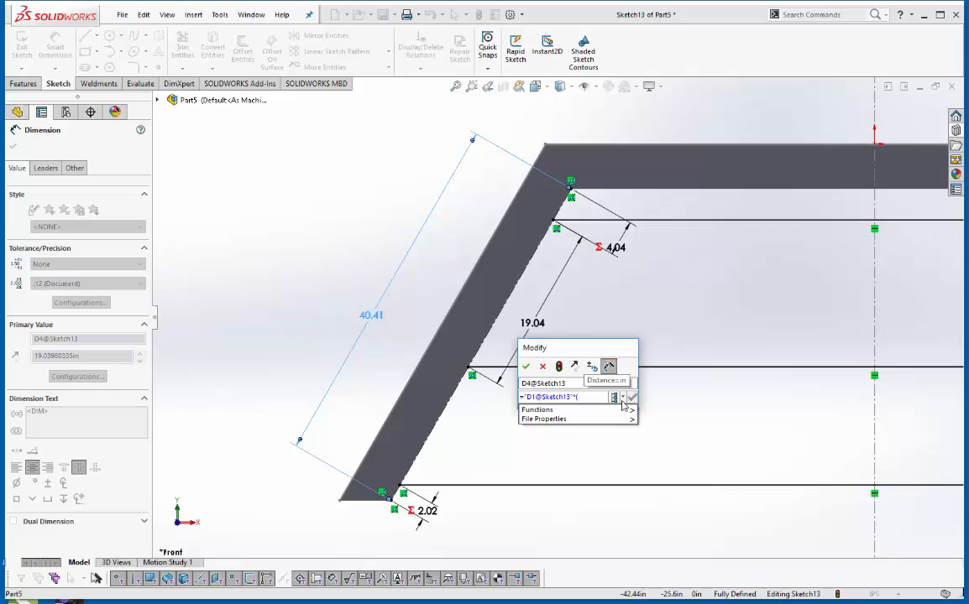
type(".8")
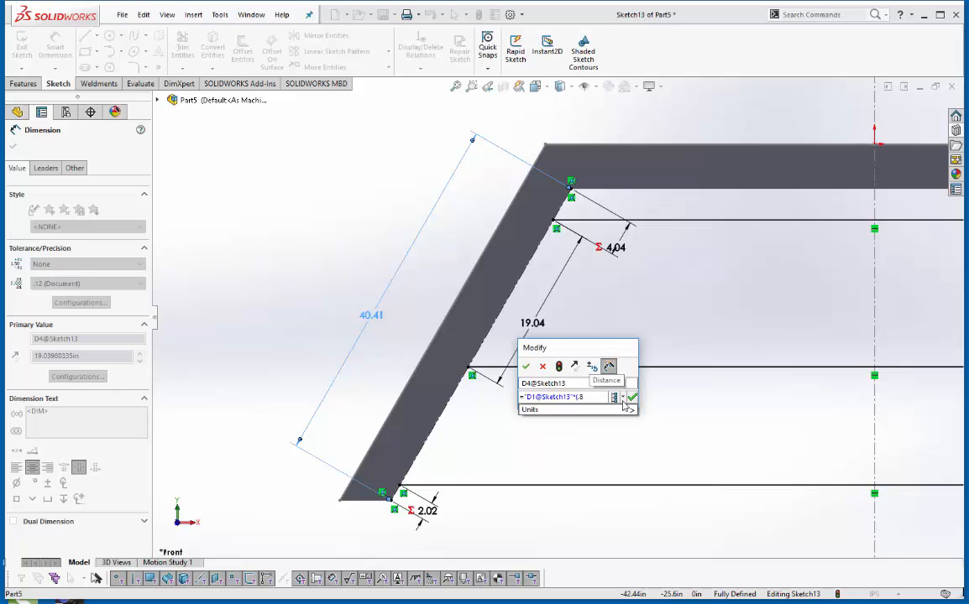
type("5/2")
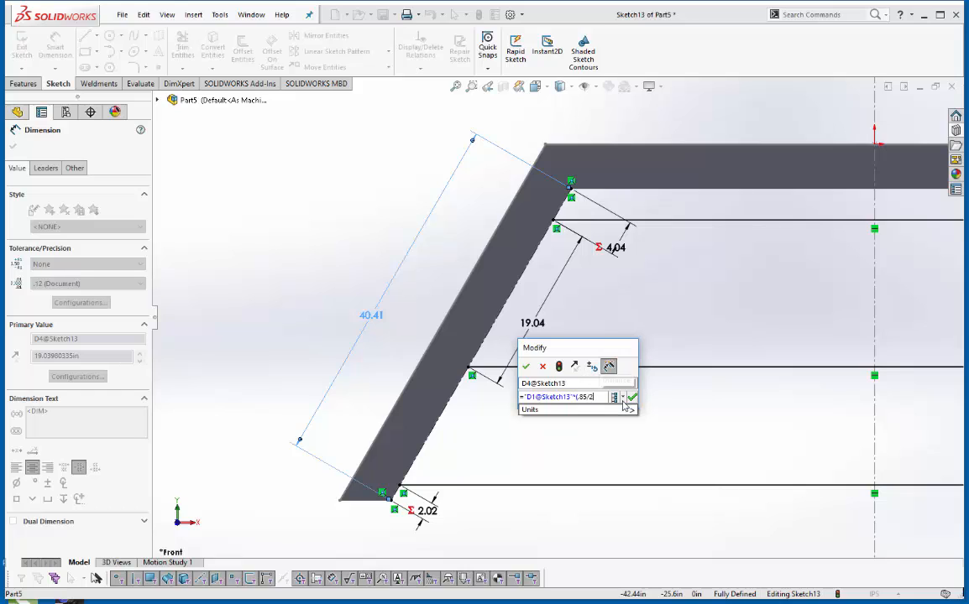
type(")")
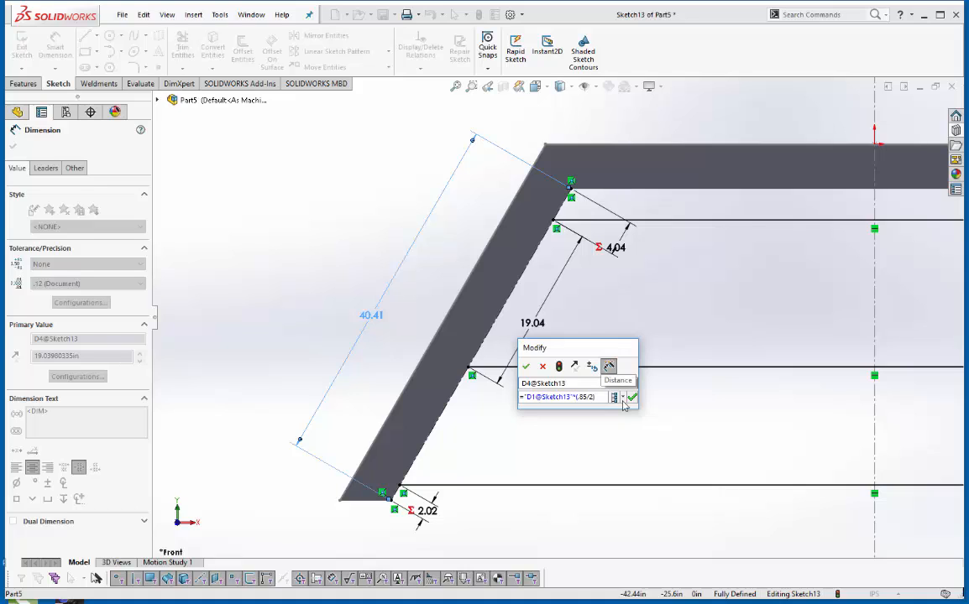
left_click(632, 397)
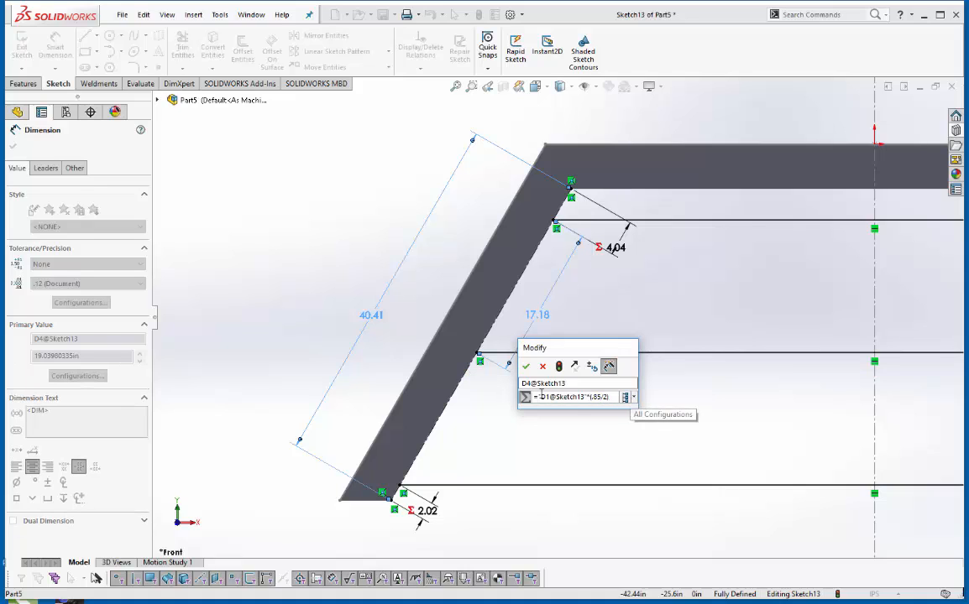
left_click(527, 368)
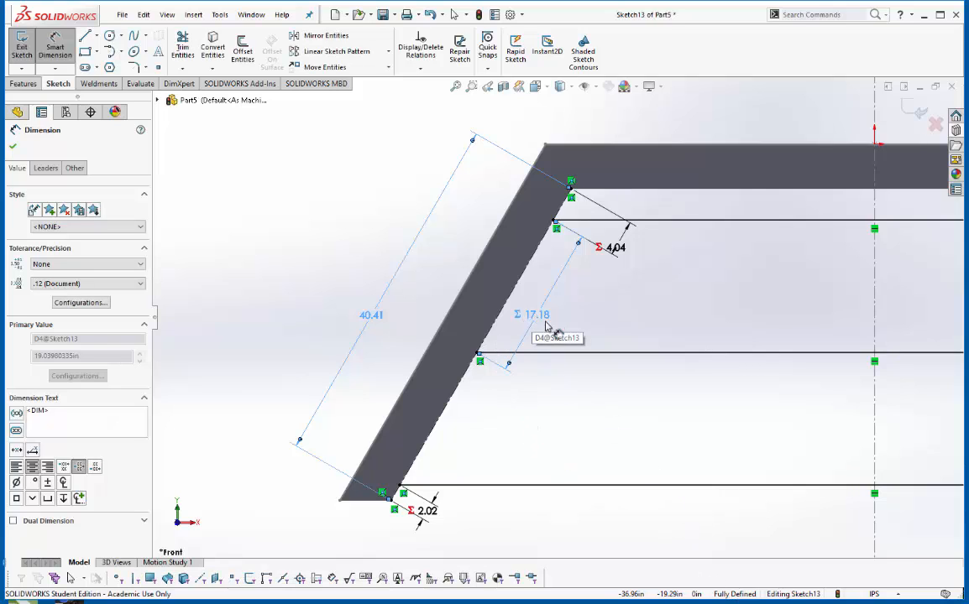
Check the spacing of the three crossbar lines and exit the sketch.
scroll(587, 443, "up", 3)
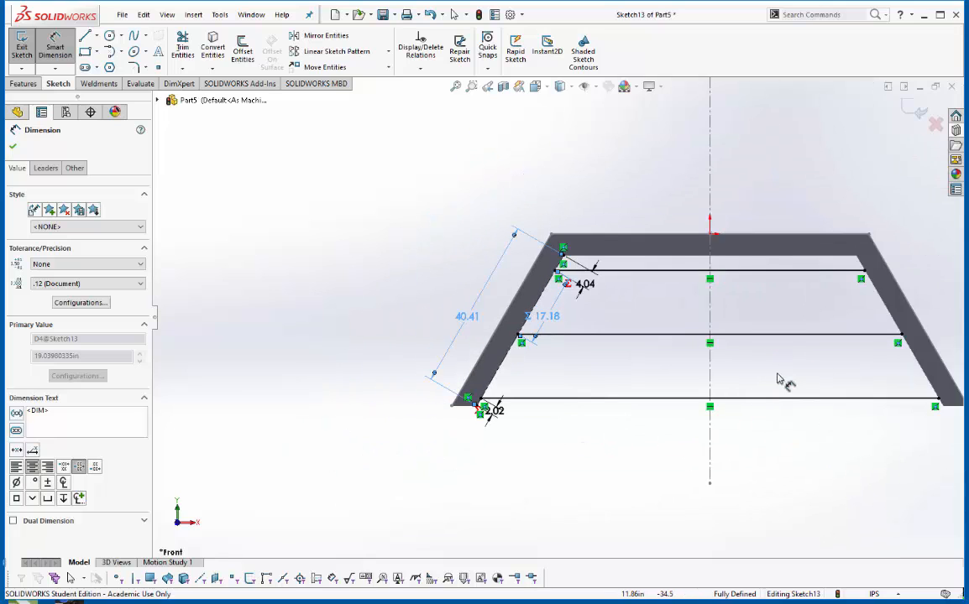
scroll(801, 359, "down", 3)
scroll(800, 354, "up", 2)
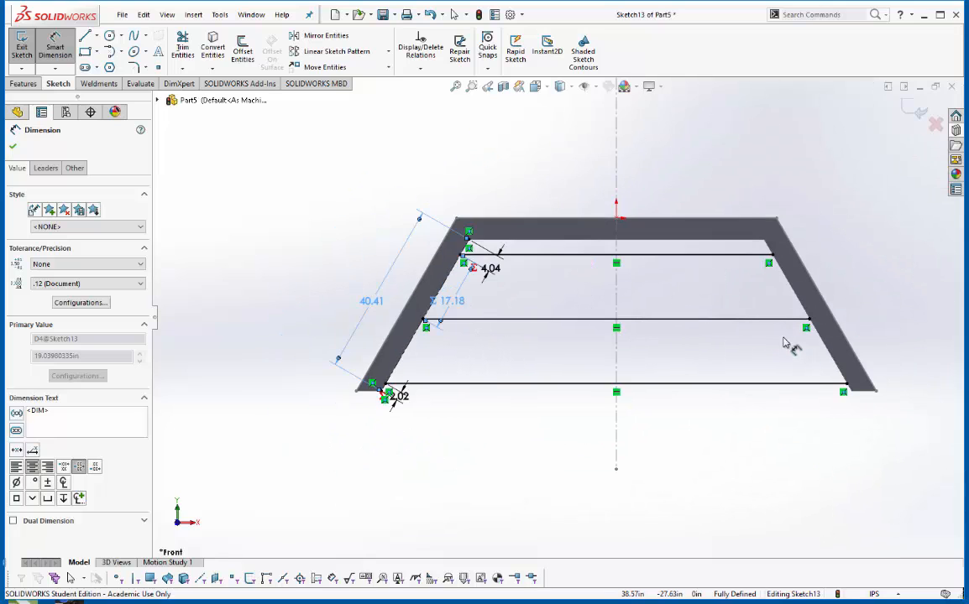
scroll(764, 327, "down", 1)
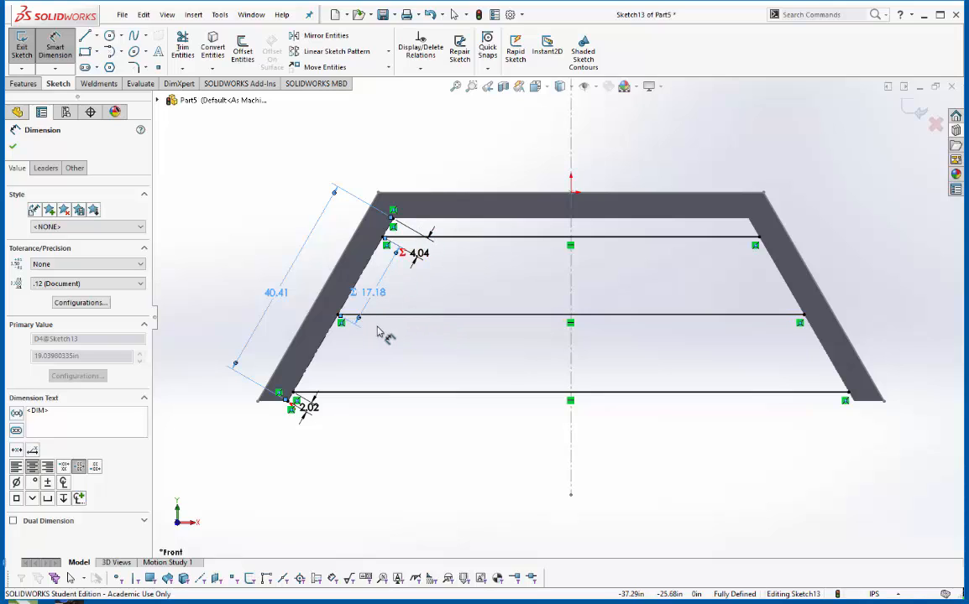
left_click(917, 115)
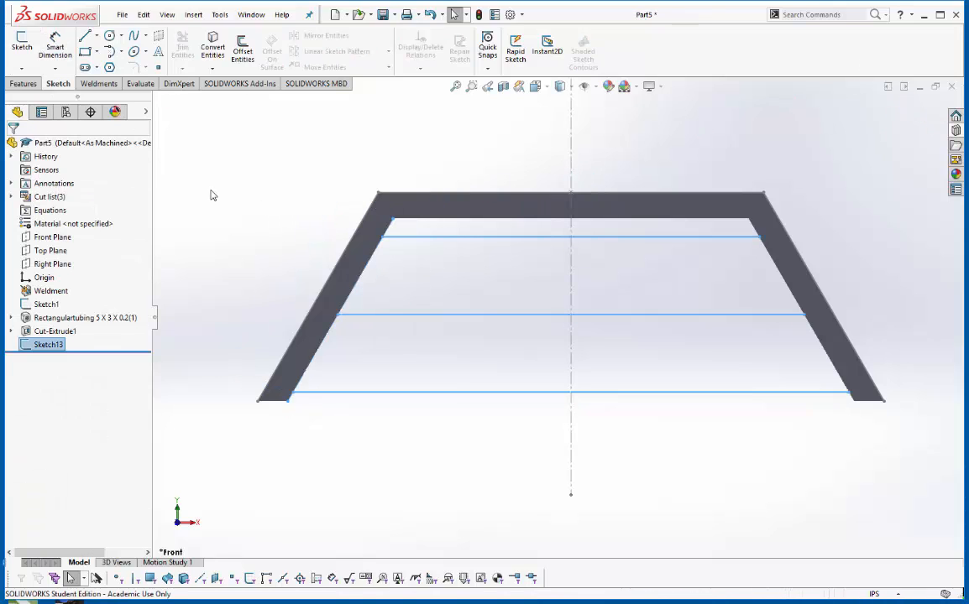
Start a structural member with the ansi inch standard, Tube (square) type and size TS2x2x0.1875.
left_click(104, 85)
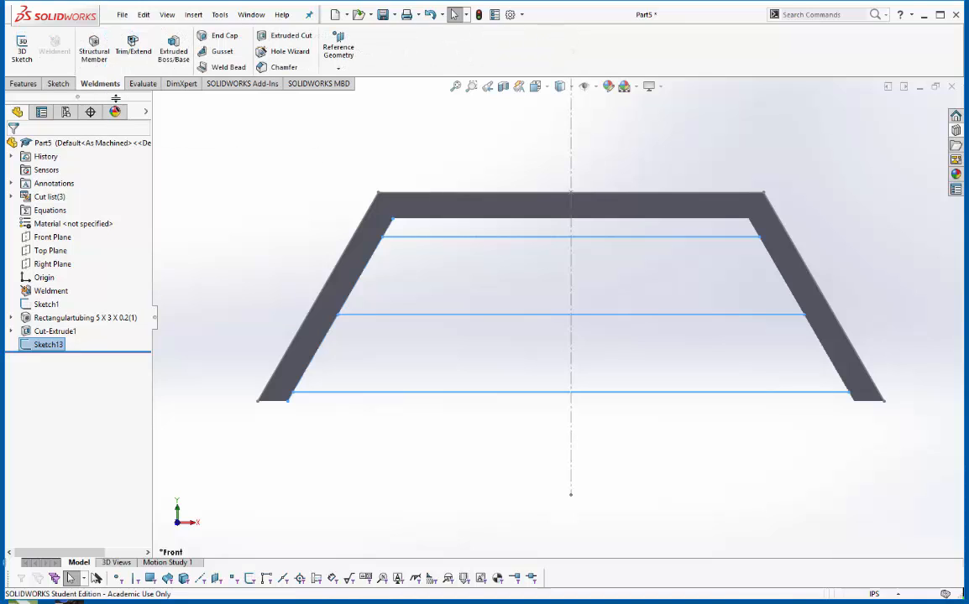
left_click(94, 48)
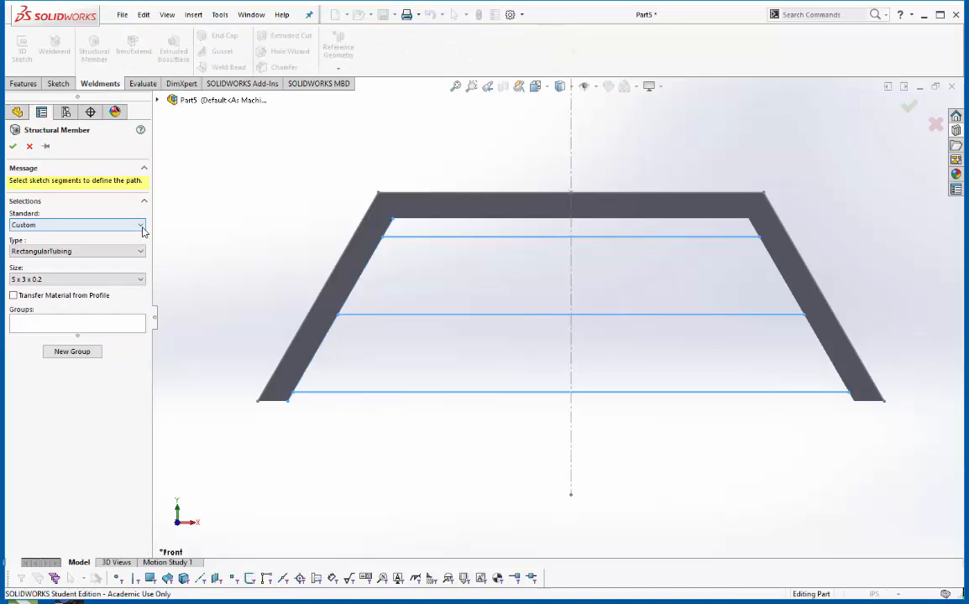
left_click(141, 226)
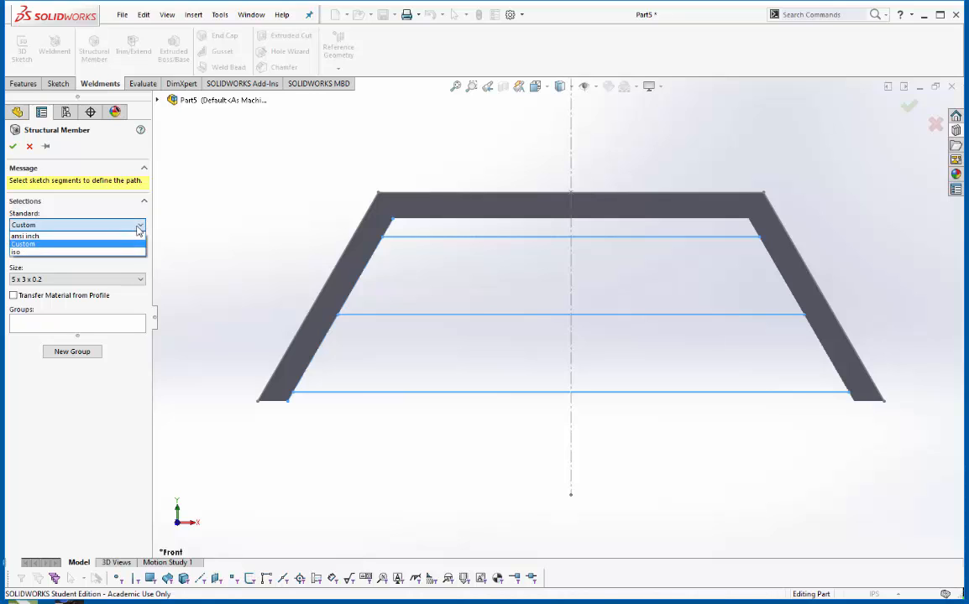
left_click(135, 236)
left_click(140, 252)
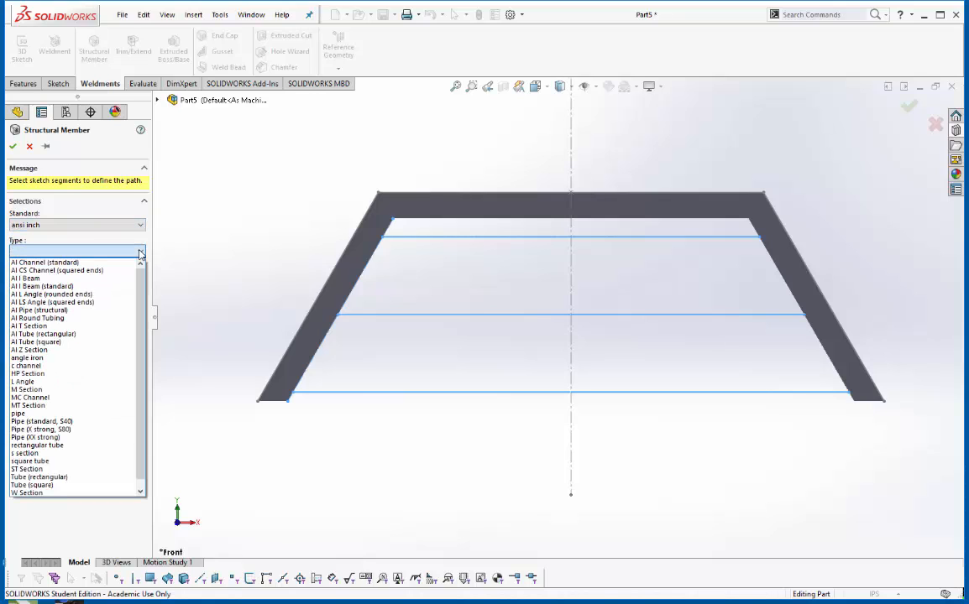
scroll(127, 300, "down", 1)
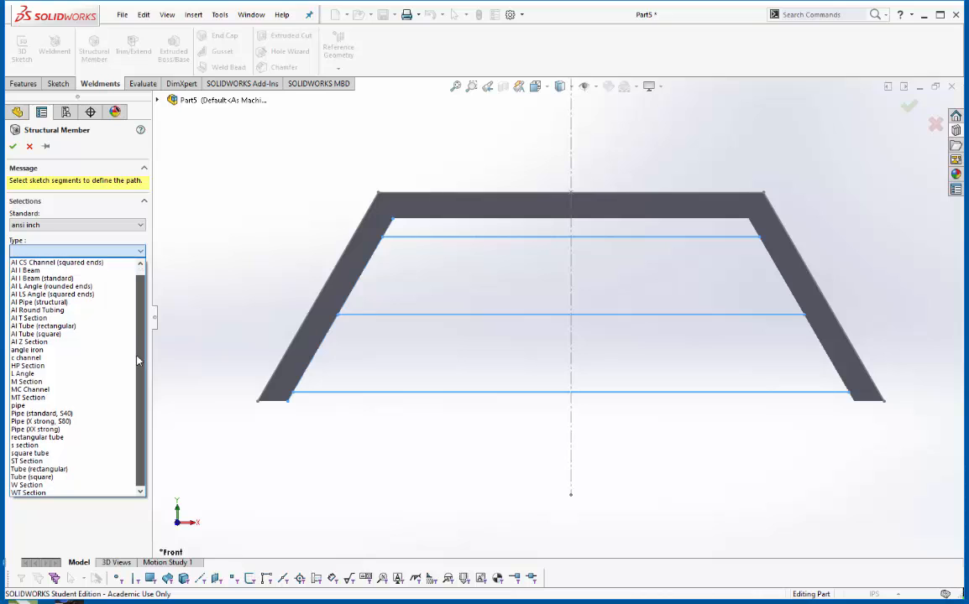
left_click(52, 477)
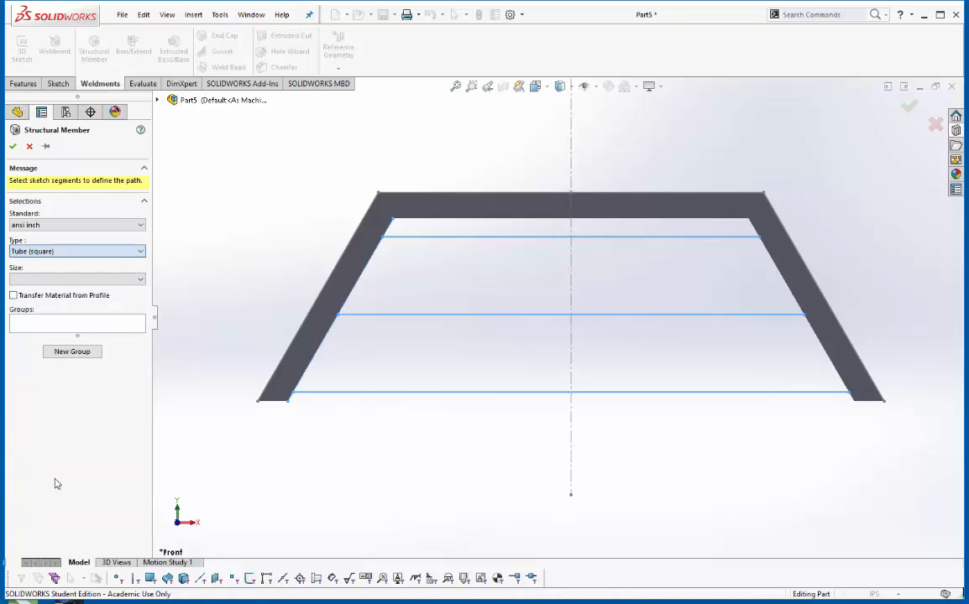
left_click(140, 281)
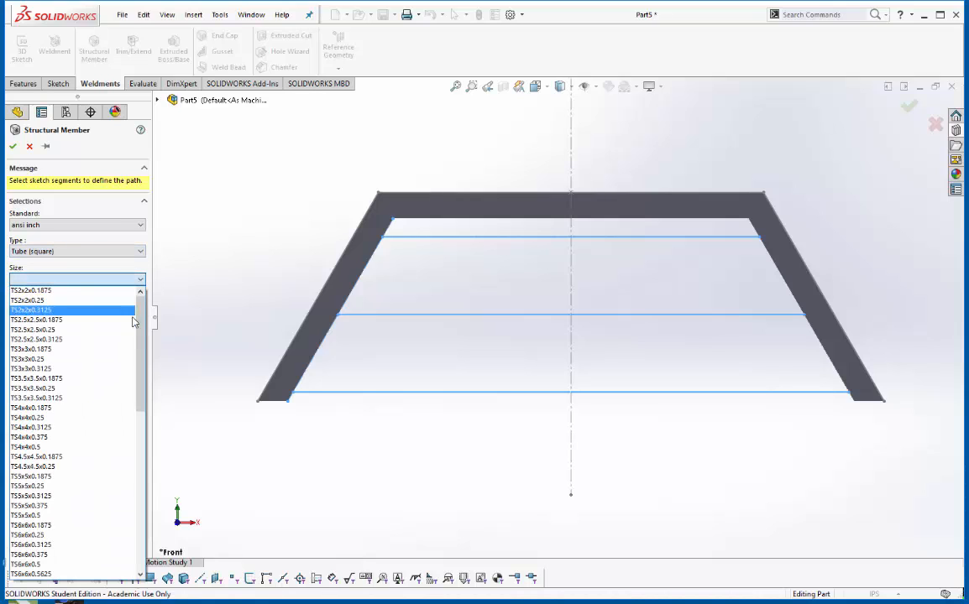
left_click(51, 291)
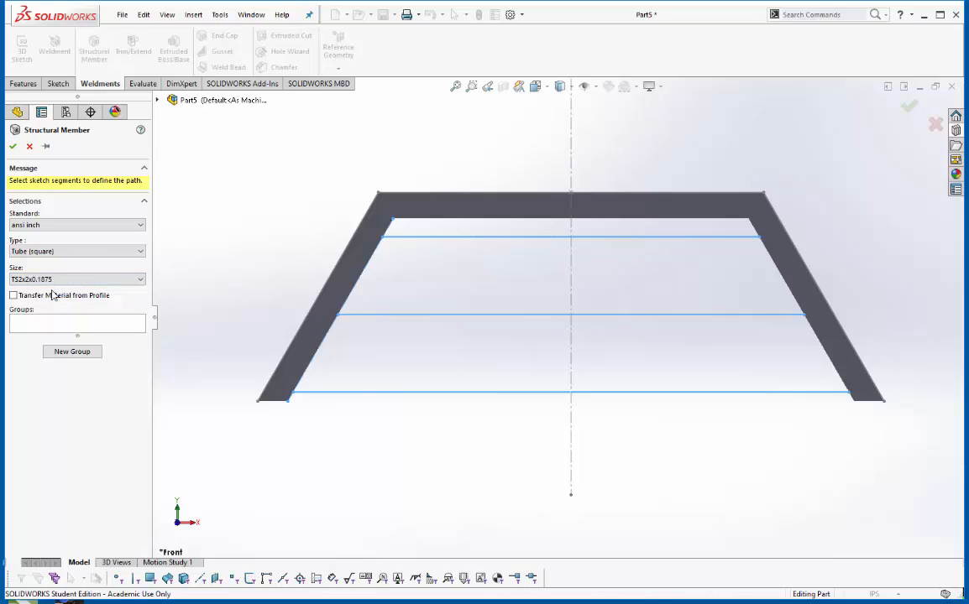
Use the lowest, middle and uppermost crossbar lines as one group of path segments and create the square-tube members.
left_click(70, 328)
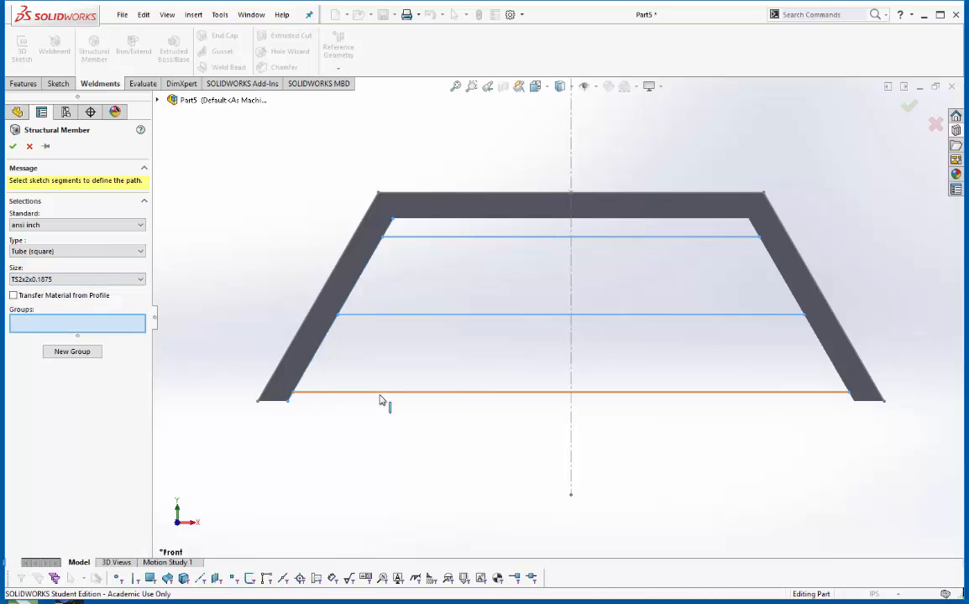
left_click(399, 315)
left_click(464, 240)
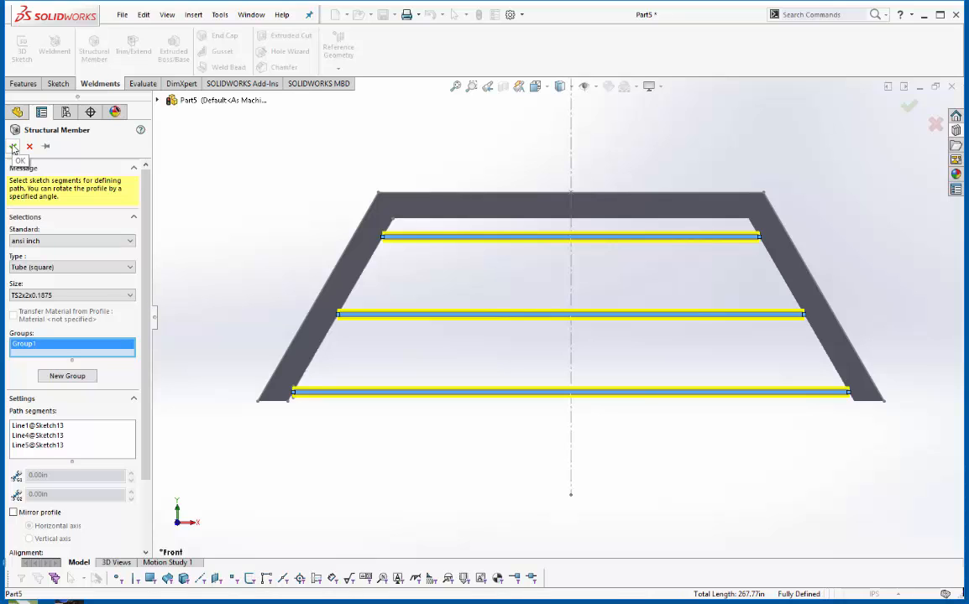
scroll(140, 351, "down", 3)
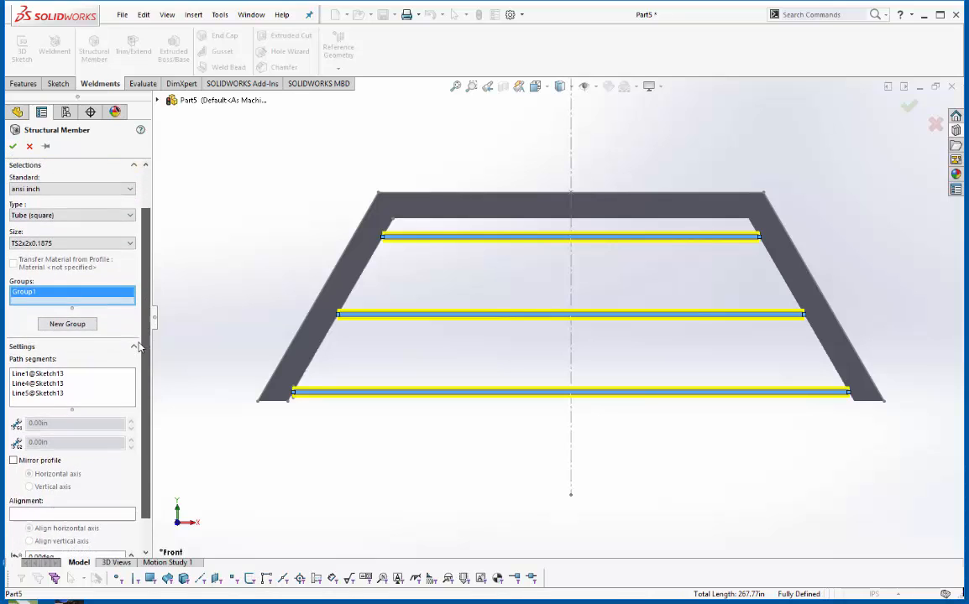
scroll(140, 351, "up", 3)
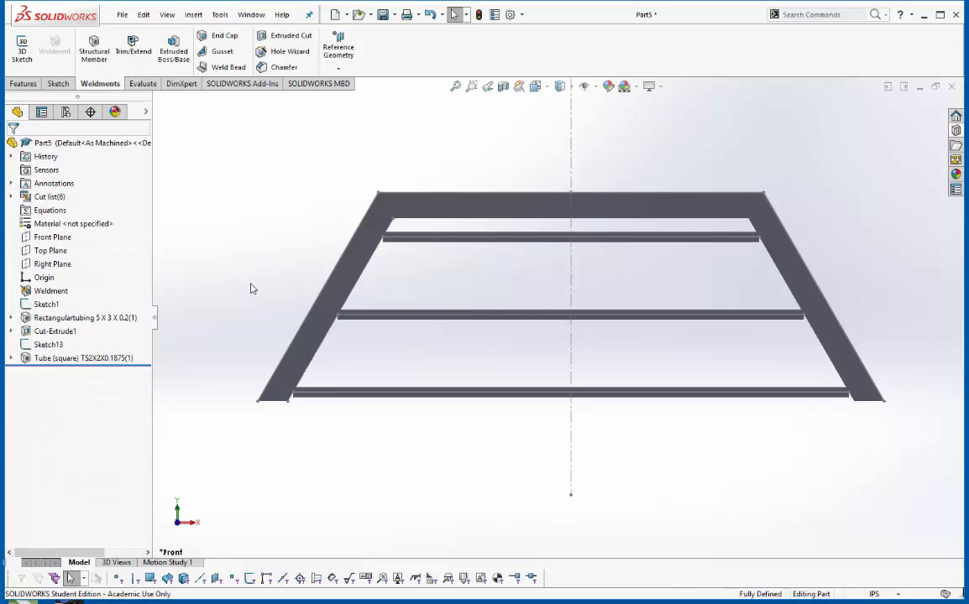
Examine how the left ends of the square-tube crossbars meet the frame's left leg.
scroll(537, 285, "down", 3)
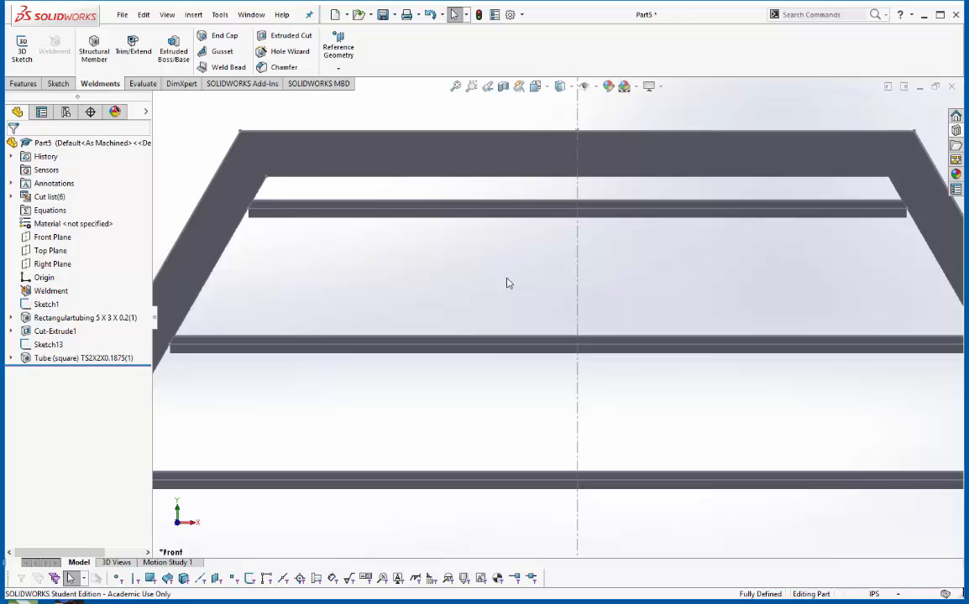
scroll(500, 271, "up", 2)
scroll(459, 258, "down", 3)
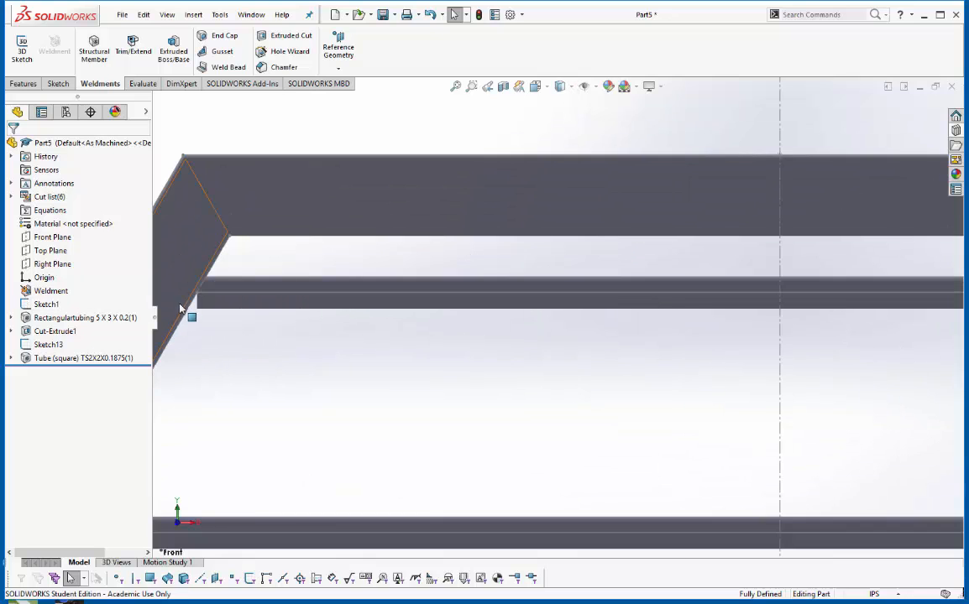
scroll(242, 303, "down", 4)
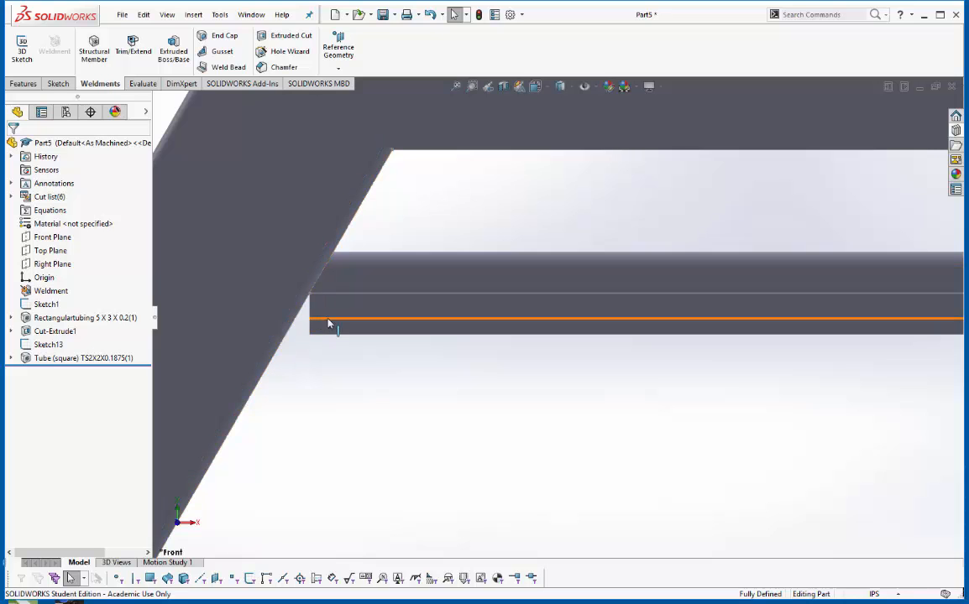
scroll(340, 344, "up", 3)
scroll(458, 389, "up", 4)
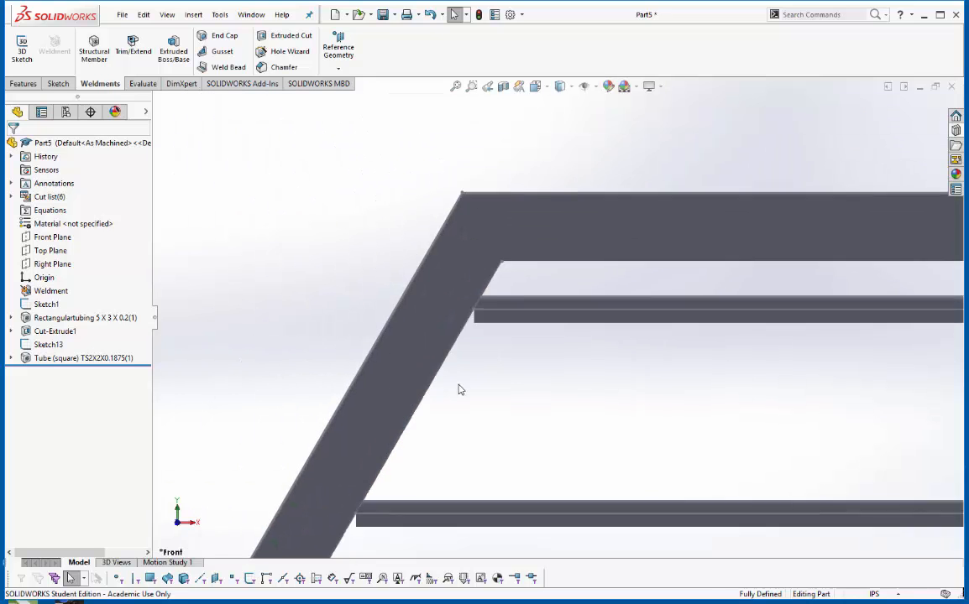
middle_click_drag(529, 391, 555, 346)
scroll(537, 348, "down", 2)
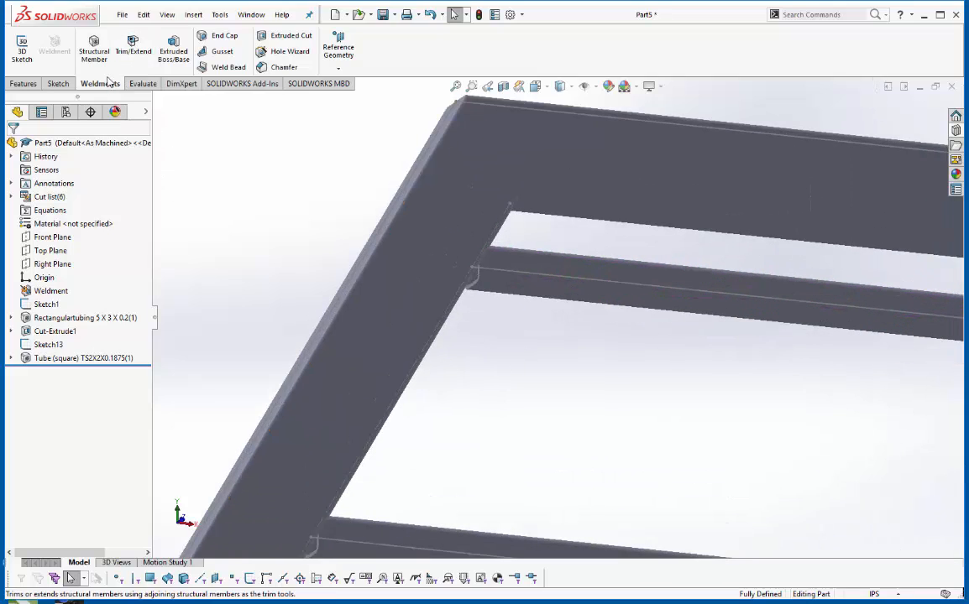
Start a Trim/Extend and select the three square-tube crossbars as the bodies to be trimmed.
left_click(134, 48)
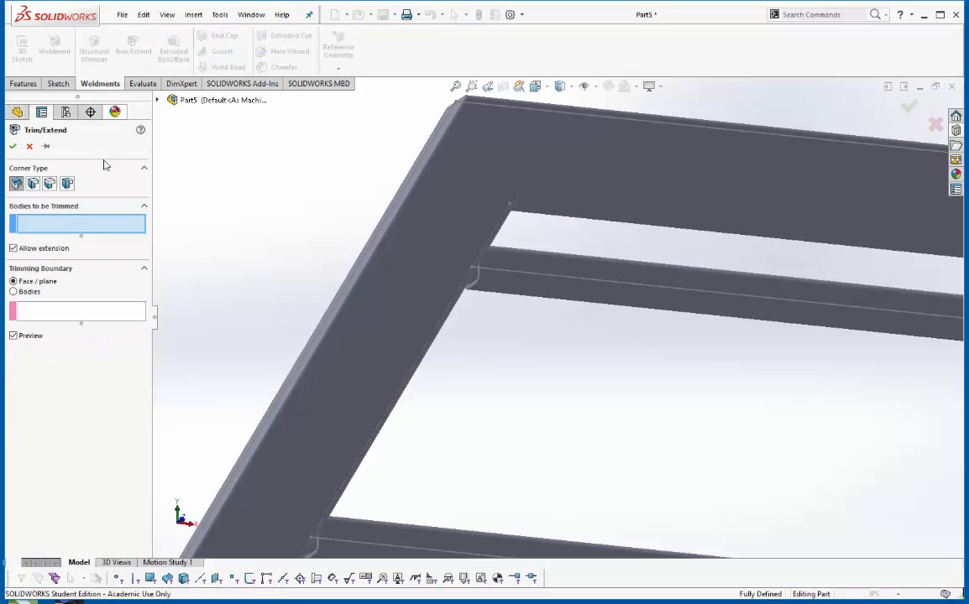
left_click(519, 278)
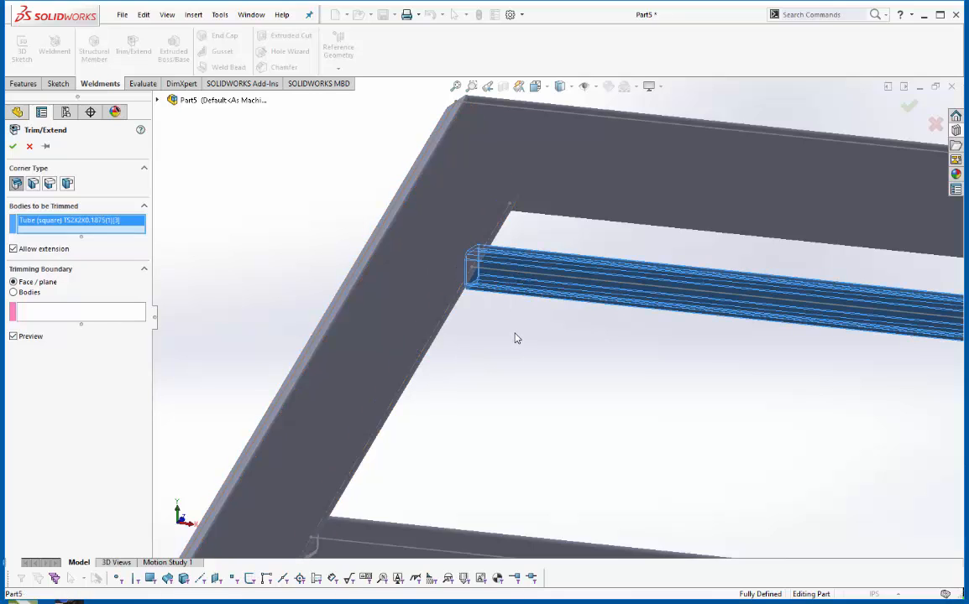
scroll(514, 341, "up", 3)
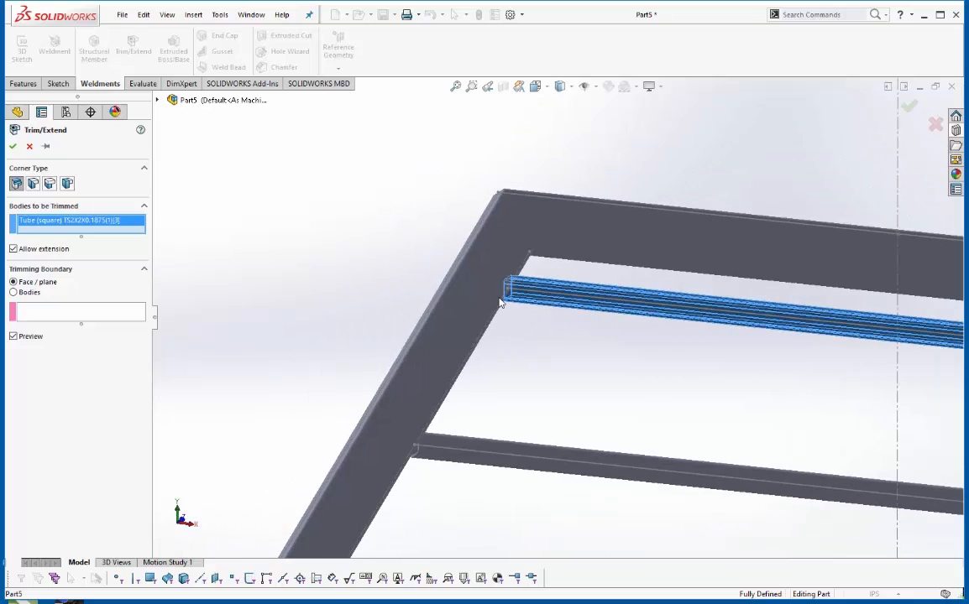
left_click(503, 450)
scroll(494, 499, "up", 3)
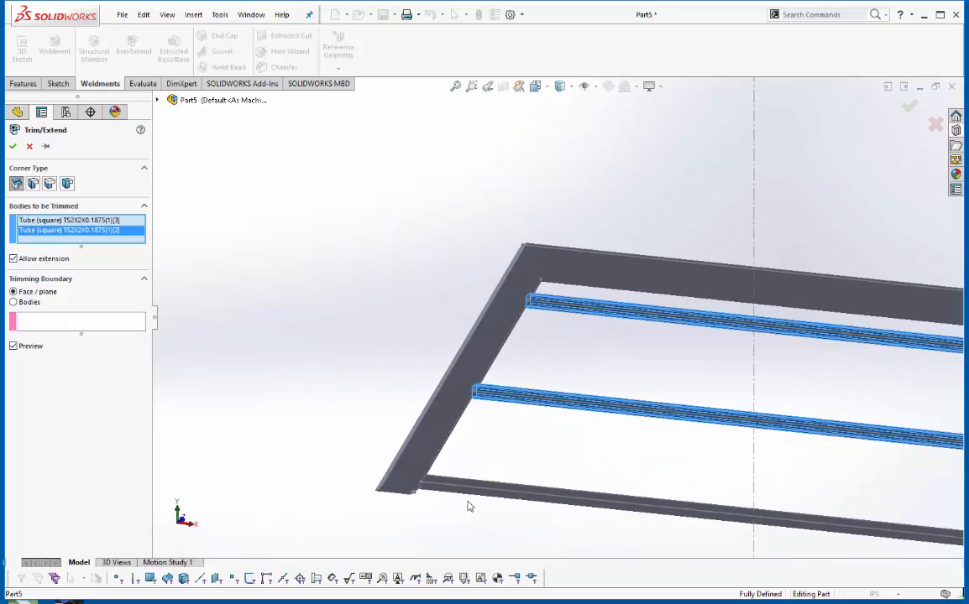
left_click(478, 502)
scroll(547, 356, "down", 3)
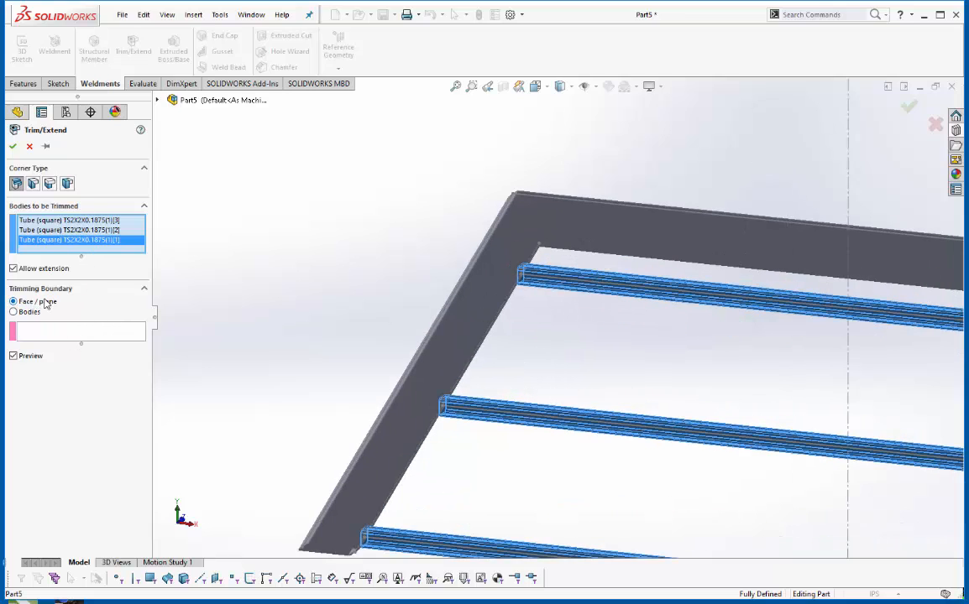
Use the inner face of the frame's left leg as the face/plane trimming boundary and apply the trim.
left_click(32, 335)
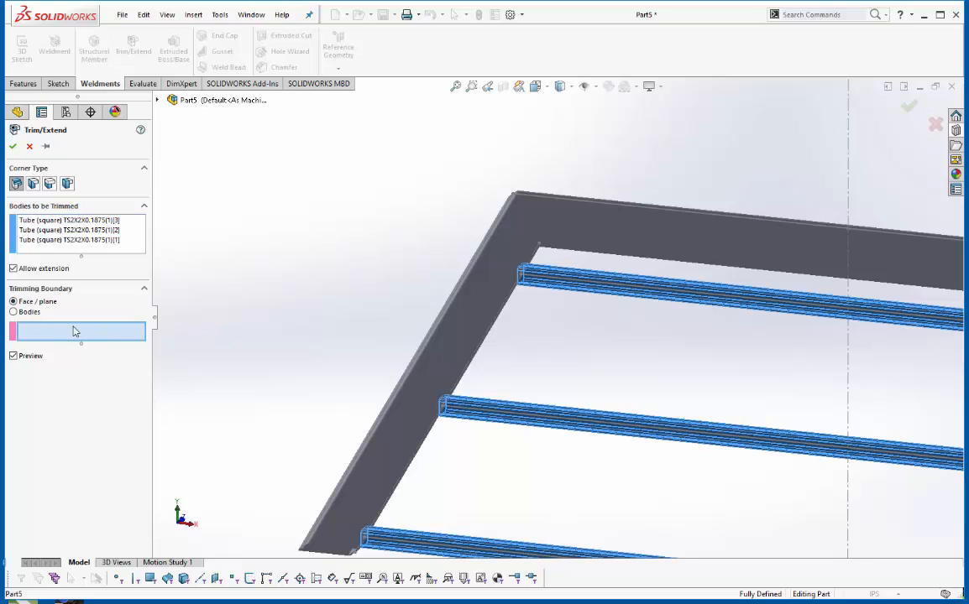
scroll(534, 304, "down", 5)
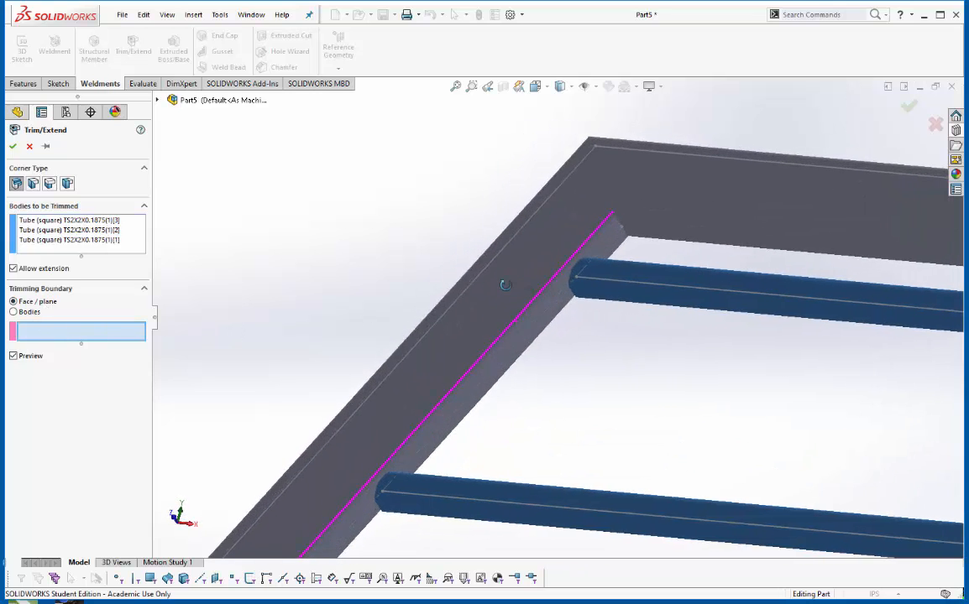
left_click(542, 314)
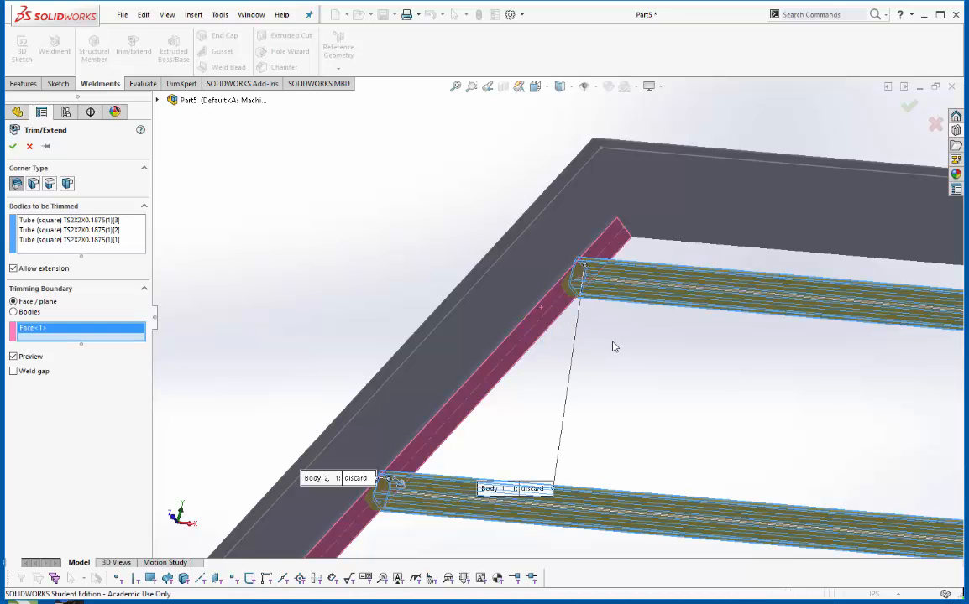
mouse_move(613, 347)
middle_mouse_down()
mouse_move(642, 361)
mouse_move(627, 357)
middle_mouse_up()
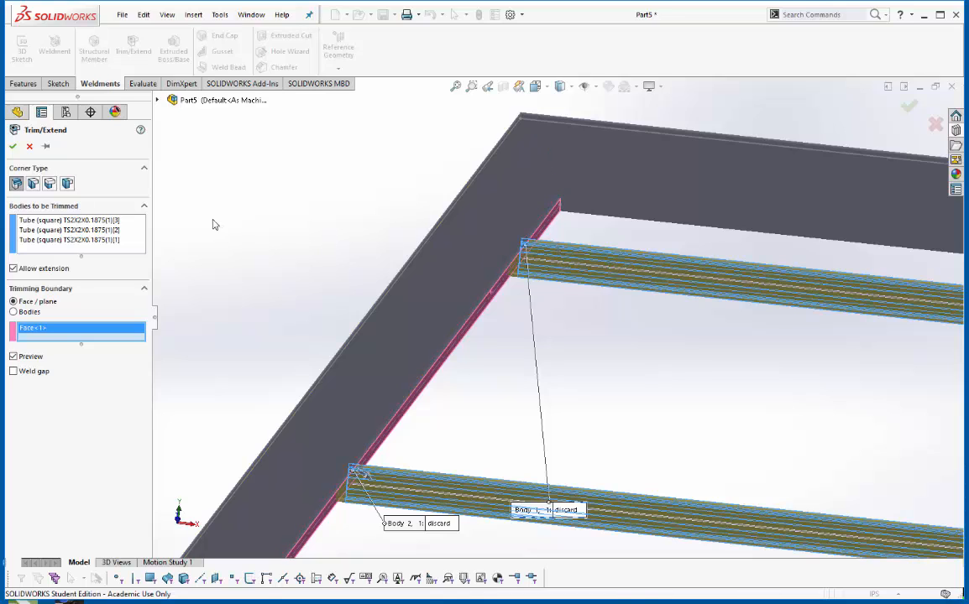
left_click(13, 146)
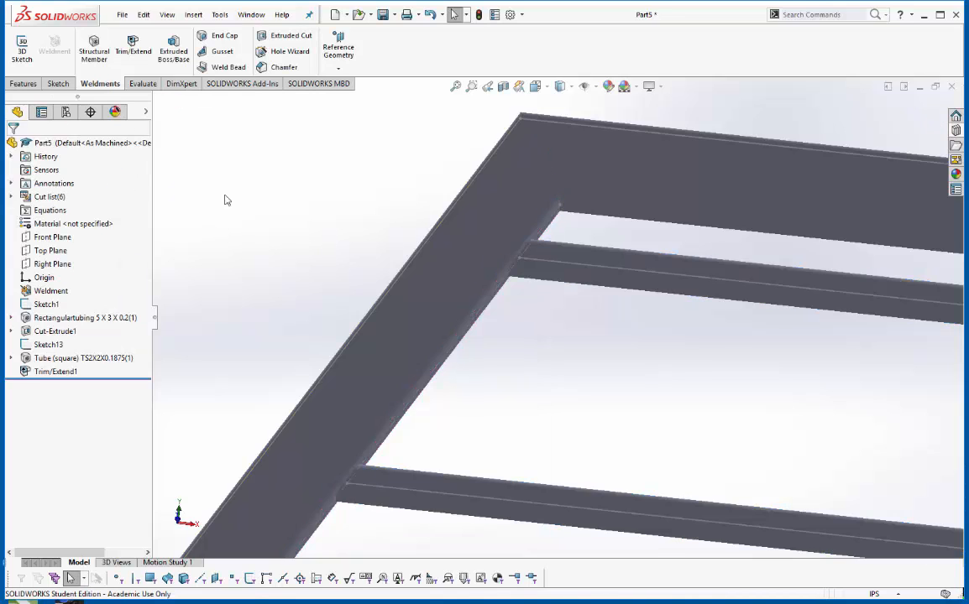
Show the frame shaded with edges.
scroll(565, 323, "down", 3)
mouse_move(494, 272)
middle_mouse_down()
mouse_move(465, 288)
mouse_move(489, 281)
mouse_move(502, 290)
middle_mouse_up()
scroll(502, 289, "up", 3)
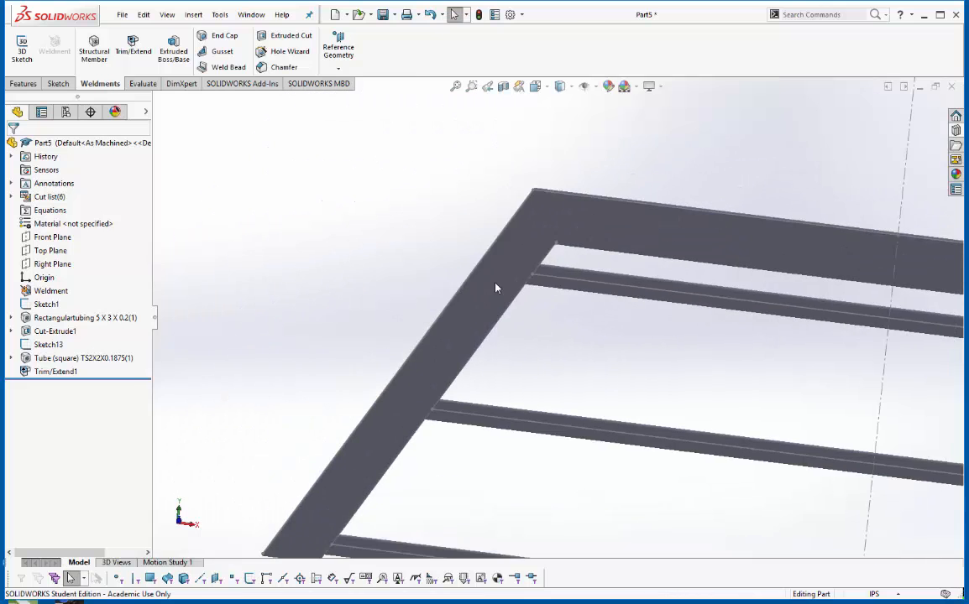
scroll(440, 273, "up", 2)
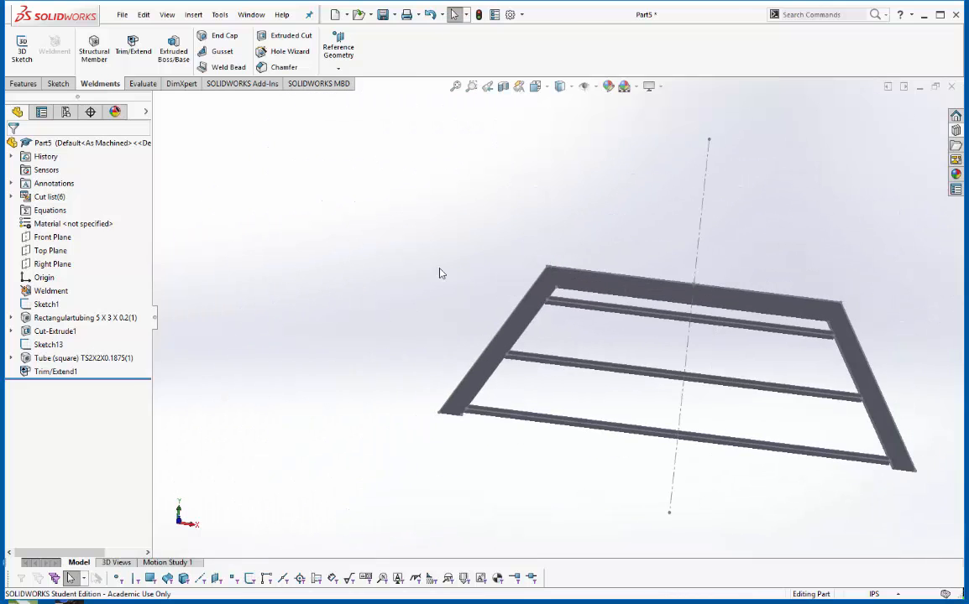
left_click(560, 86)
left_click(560, 109)
right_click_drag(340, 357, 445, 242)
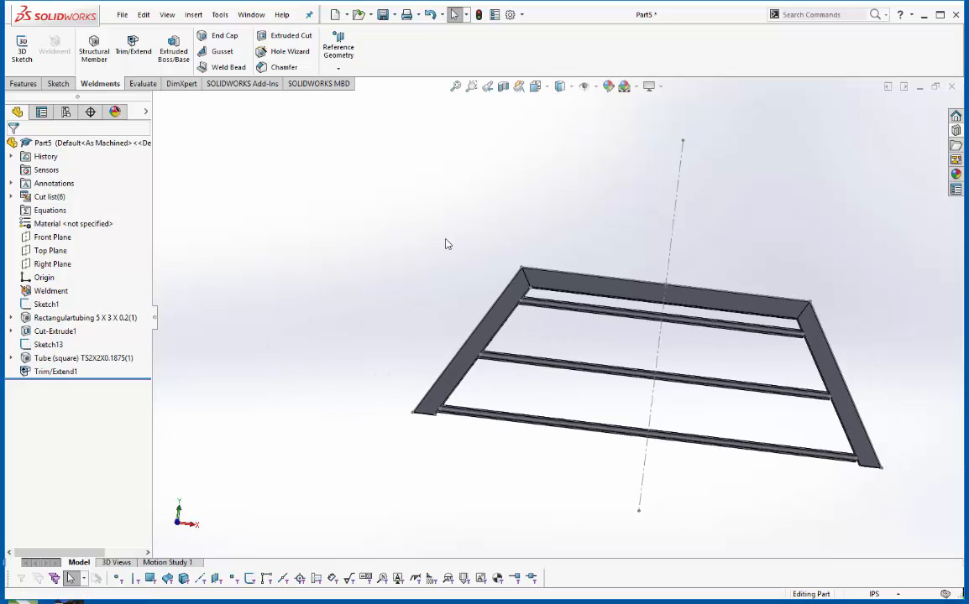
Edit the frame's layout sketch and set its overall bottom width to 100 in.
right_click(49, 306)
left_click(56, 245)
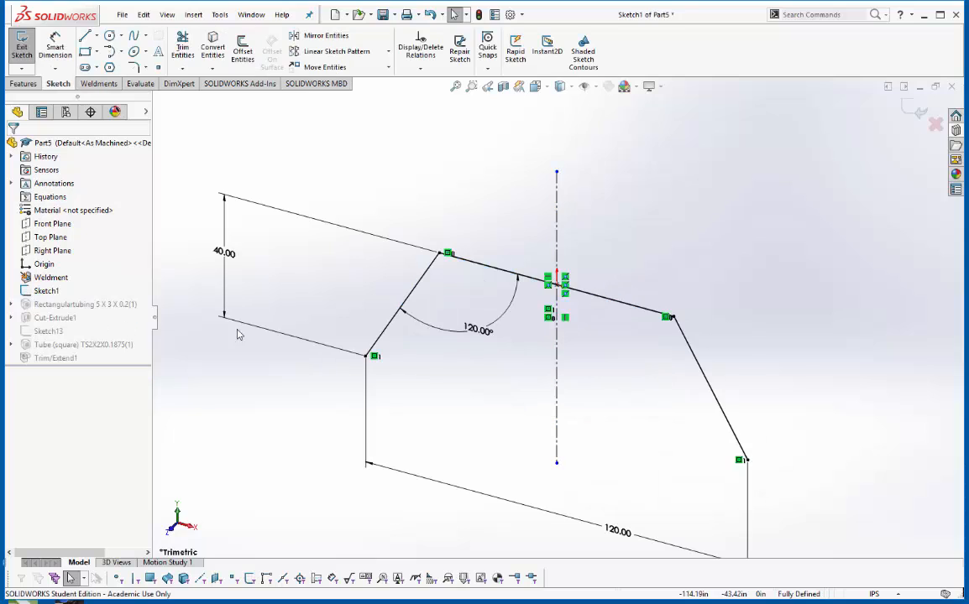
double_click(618, 532)
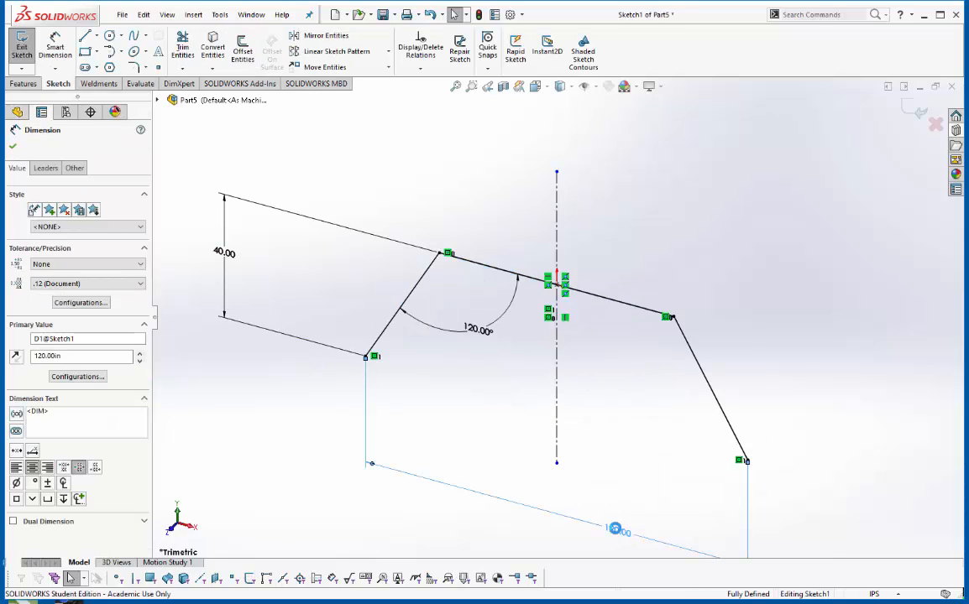
type("10")
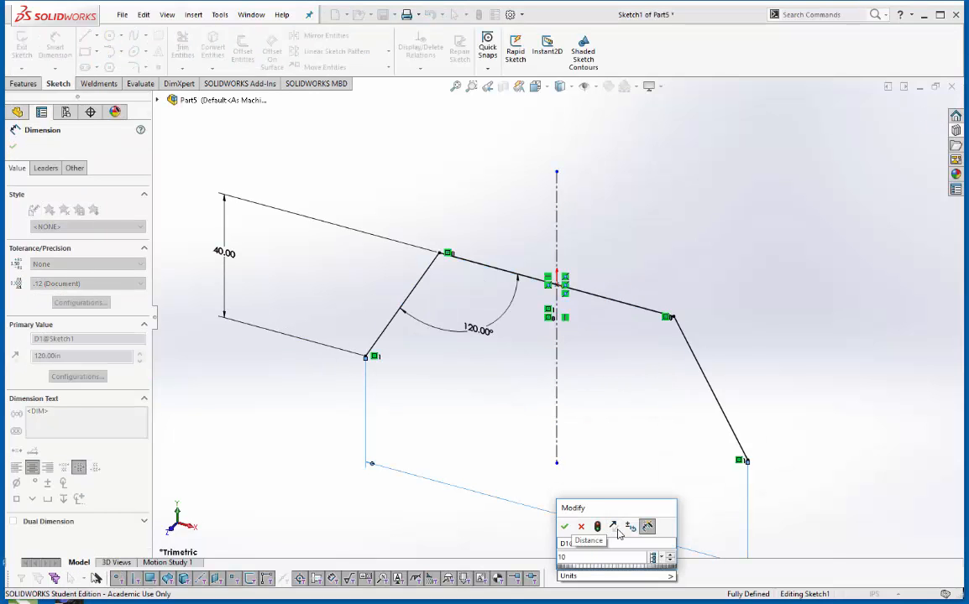
type("0")
key("Return")
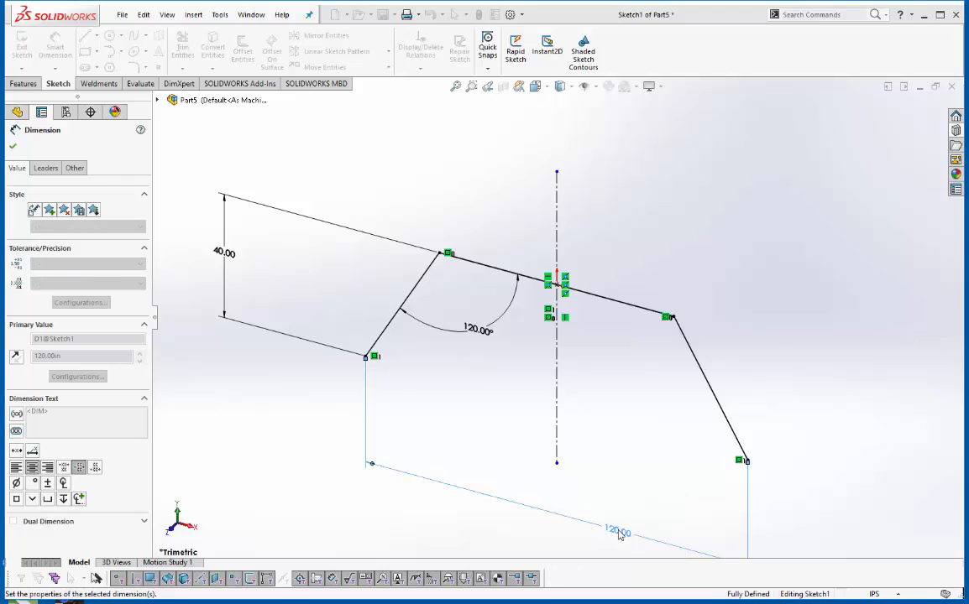
Set the layout sketch's height to 35 in and exit the sketch.
double_click(263, 267)
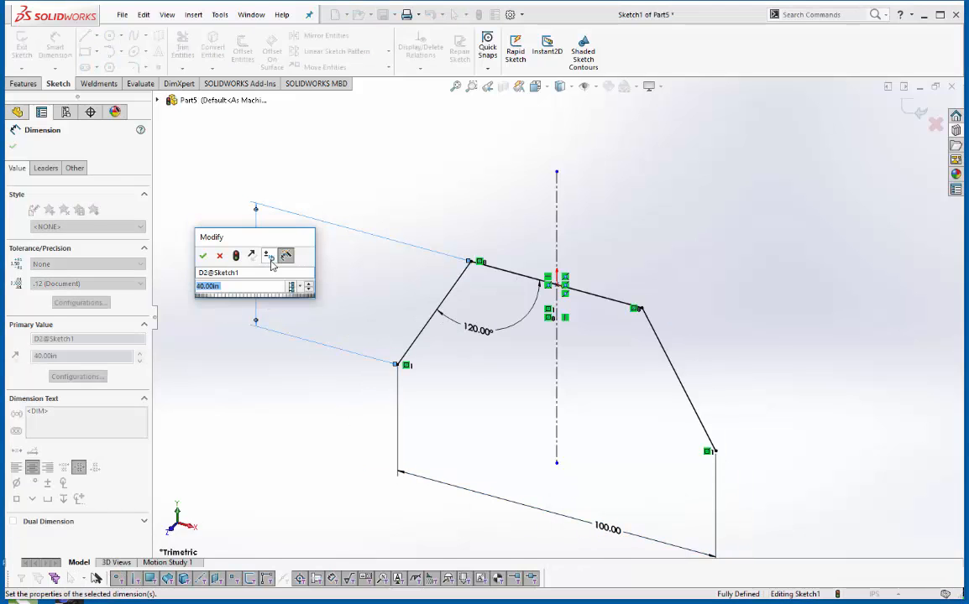
type("35")
key("Return")
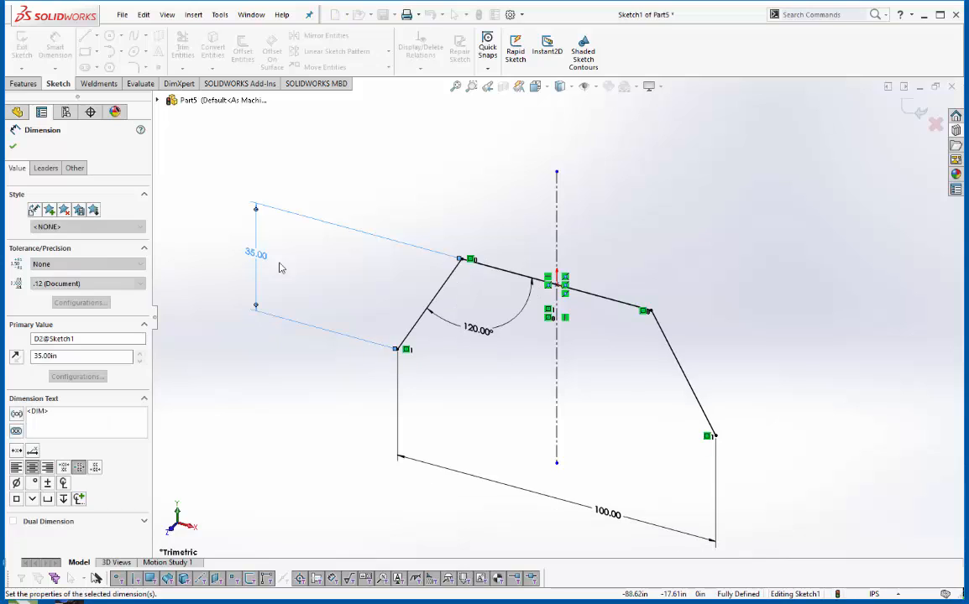
left_click(921, 114)
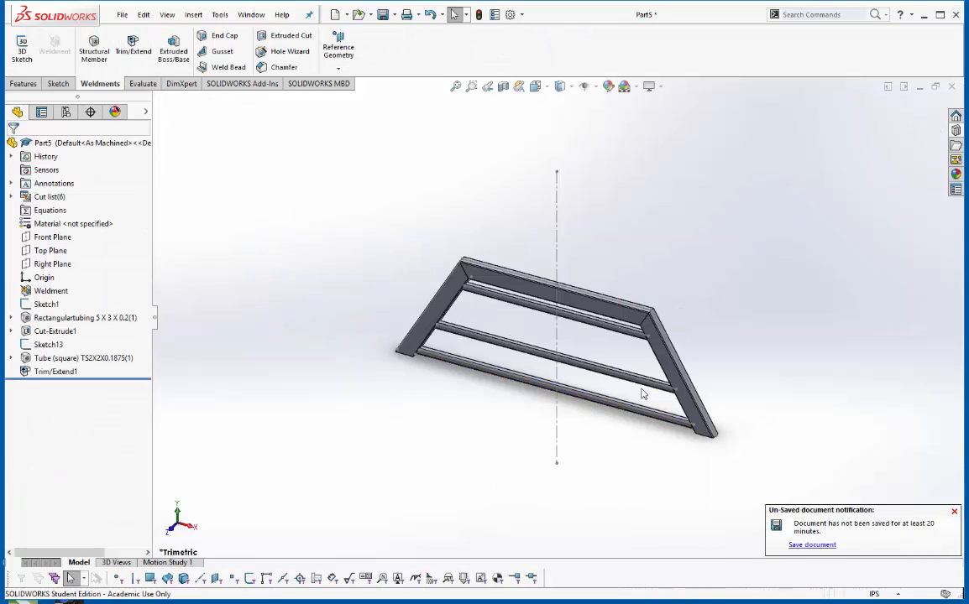
Examine the crossbar spacing and how the crossbar ends meet the legs of the resized frame in front view.
scroll(639, 393, "down", 4)
scroll(626, 328, "up", 5)
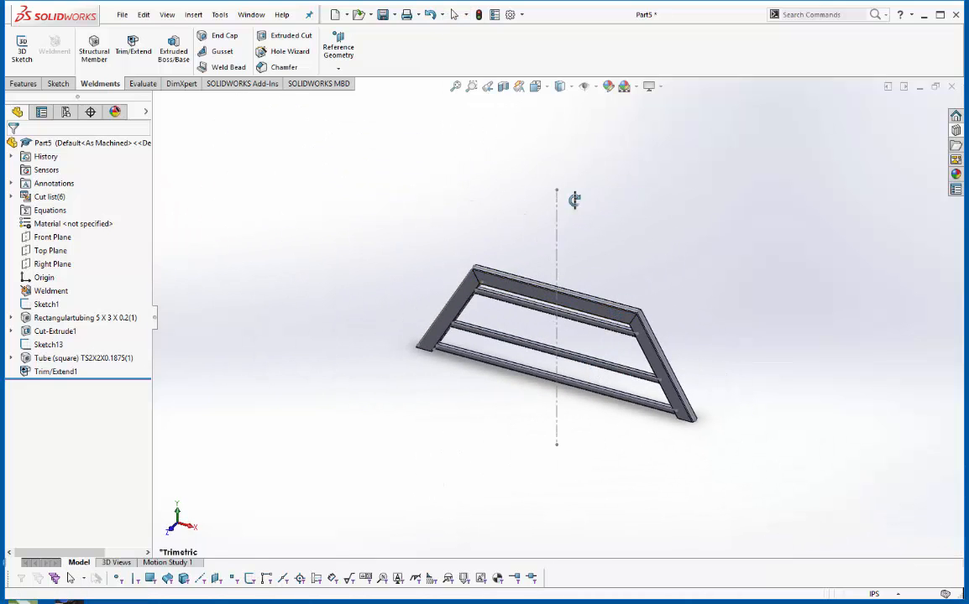
left_click(546, 88)
left_click(509, 127)
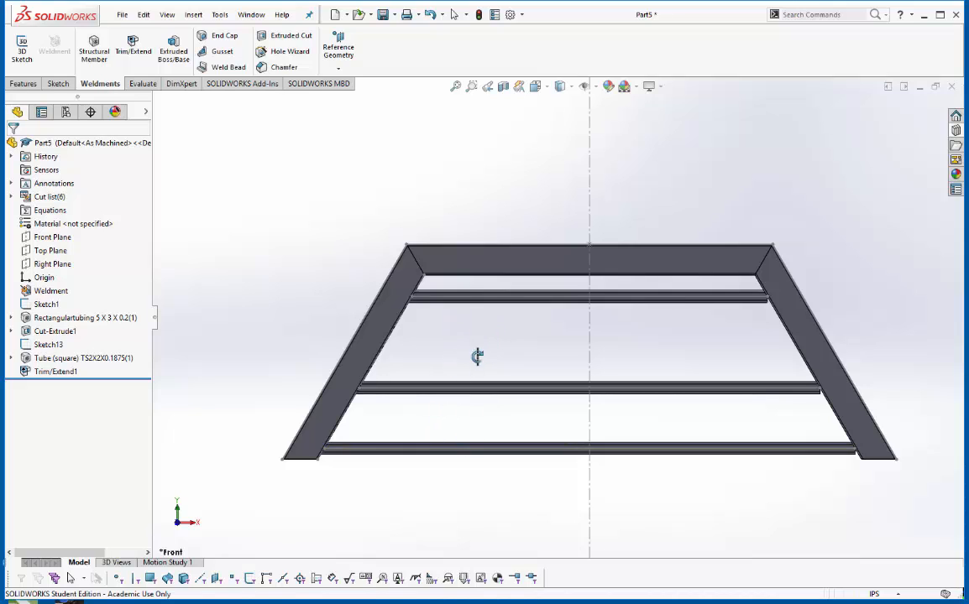
scroll(460, 294, "down", 6)
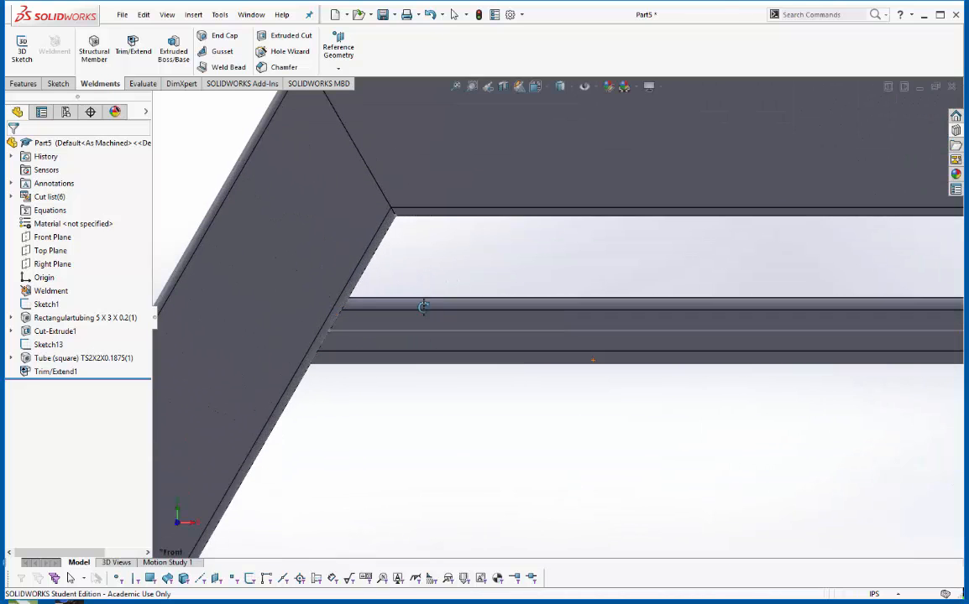
scroll(420, 306, "up", 4)
scroll(449, 379, "up", 3)
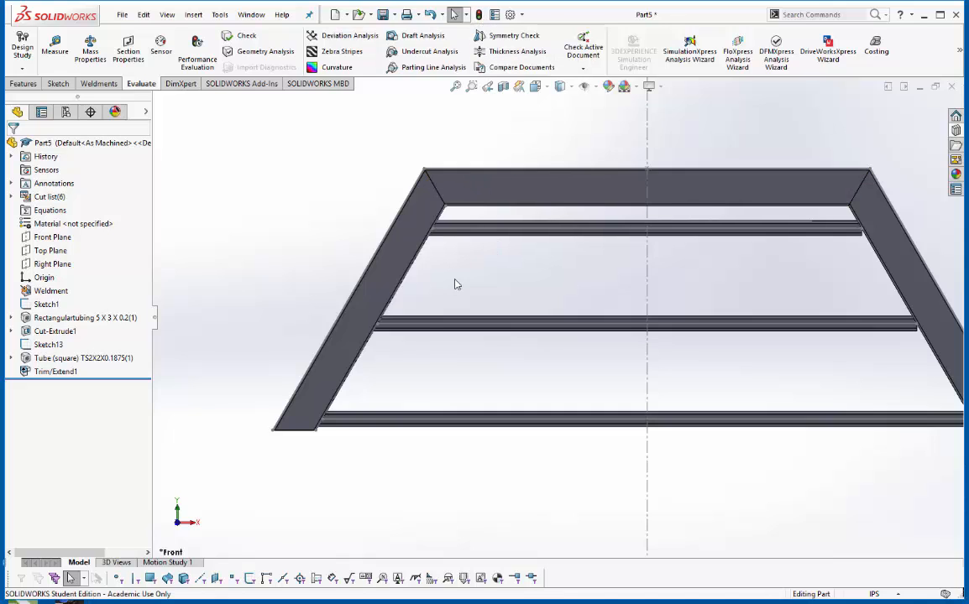
scroll(773, 347, "up", 3)
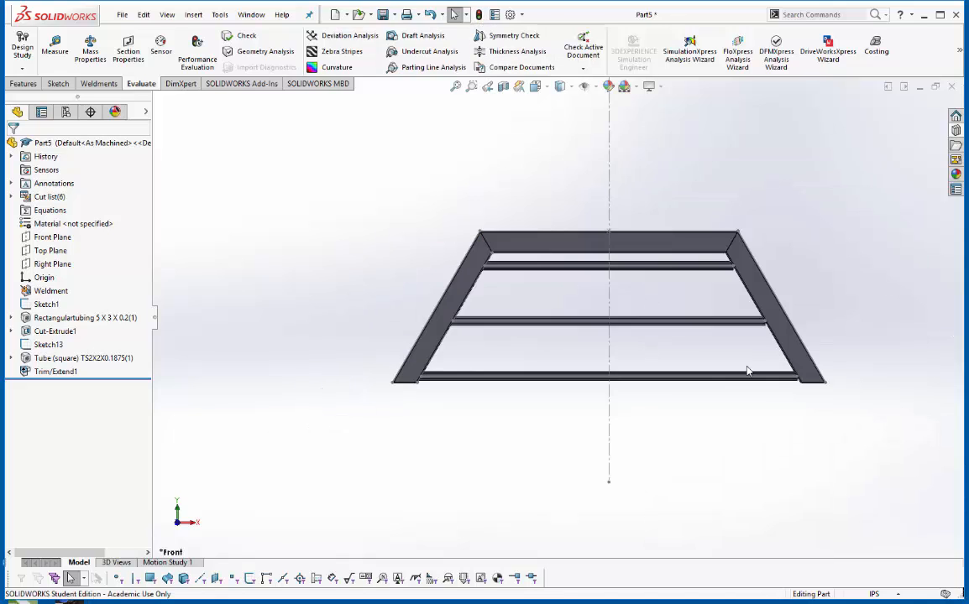
Reopen the frame's layout sketch for editing and set its overall bottom width to 160 in.
key("ctrl+7")
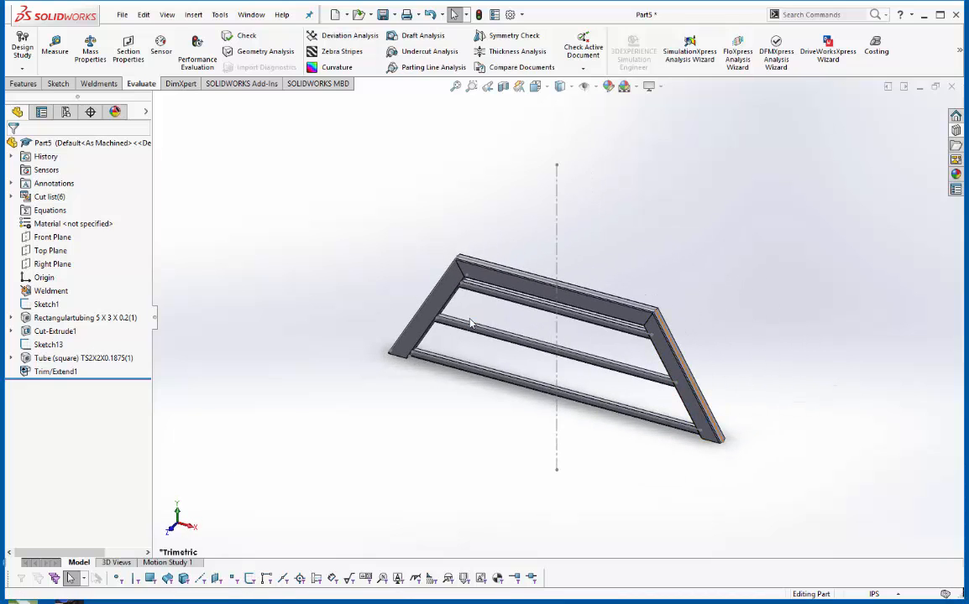
right_click(46, 304)
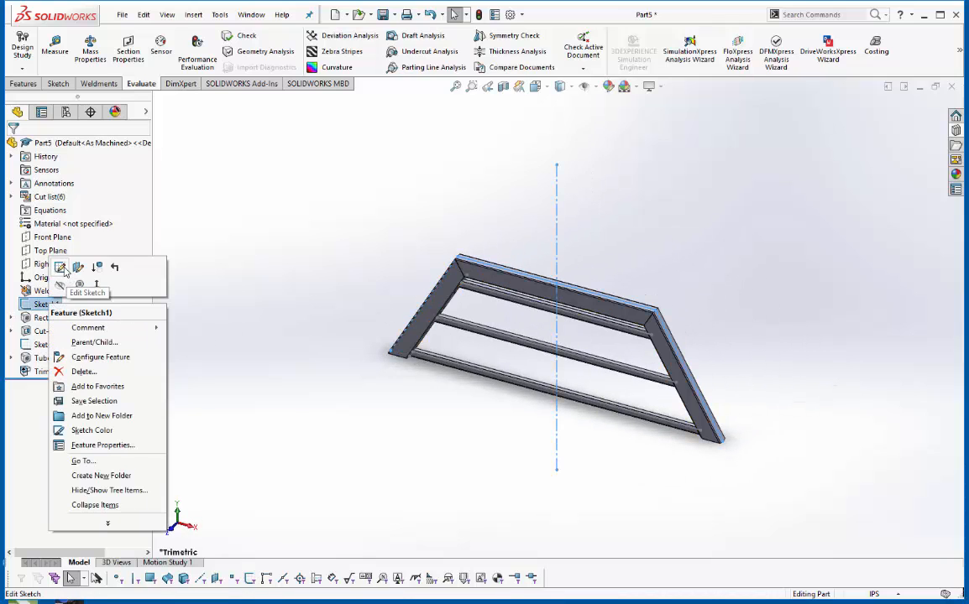
left_click(61, 268)
left_click(616, 522)
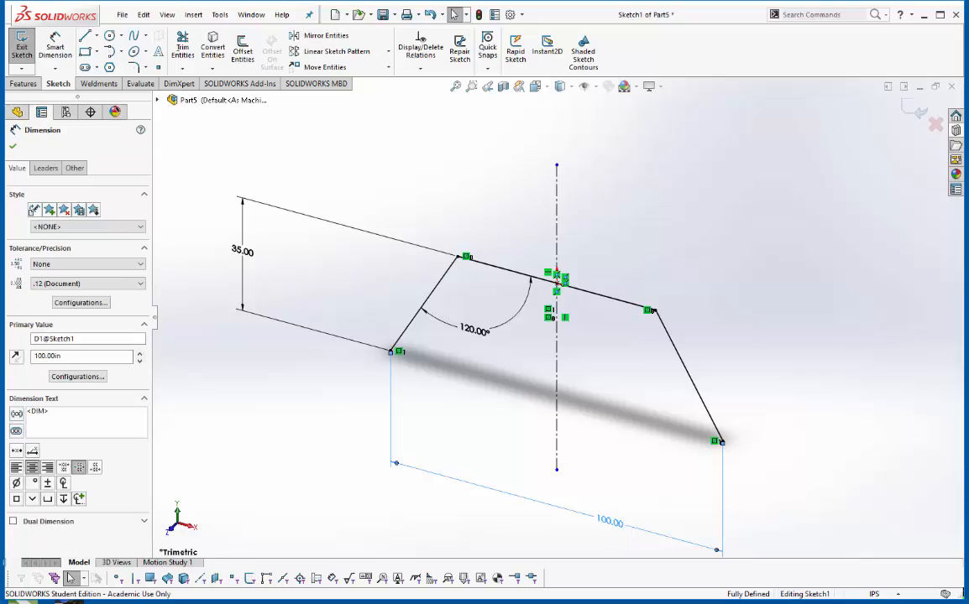
double_click(616, 521)
type("150")
key("Return")
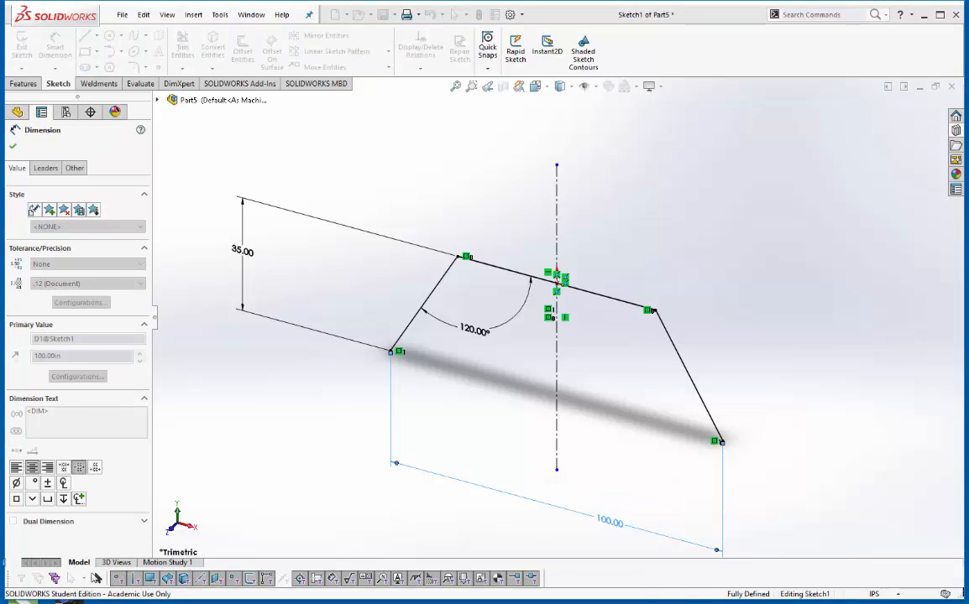
Set the layout sketch's height to 45 in and exit the sketch.
scroll(330, 370, "up", 3)
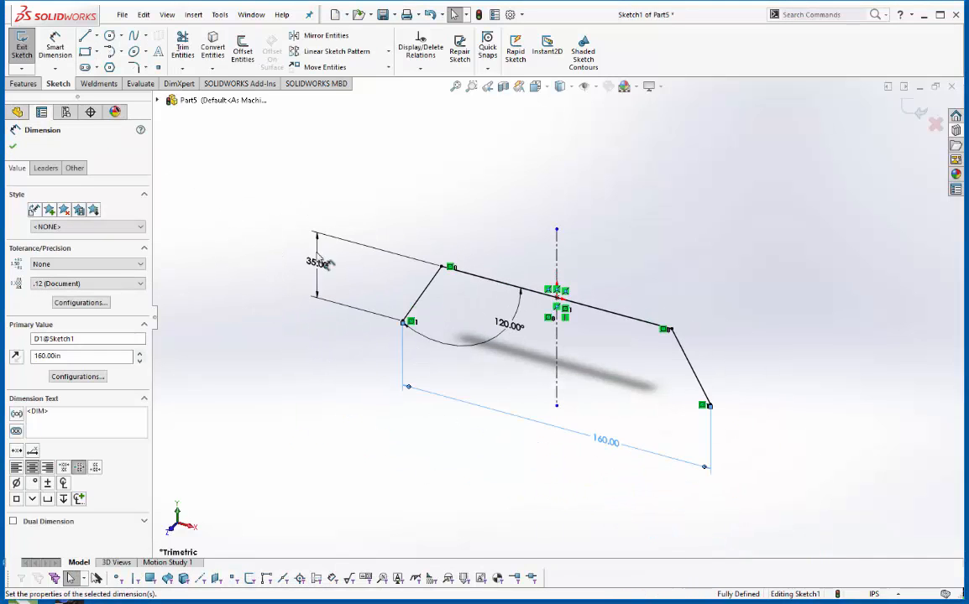
left_click(320, 263)
double_click(320, 263)
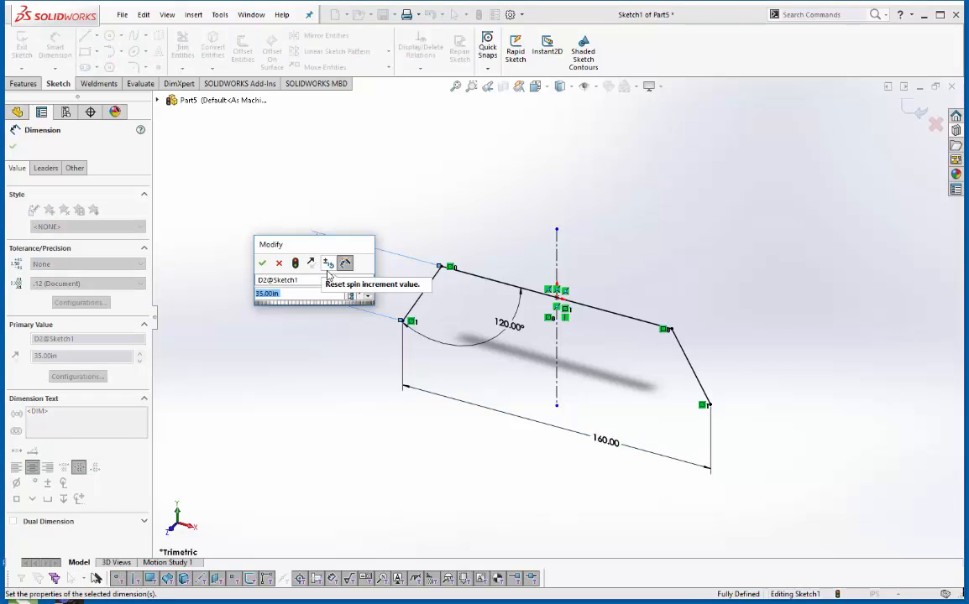
type("45")
key("Return")
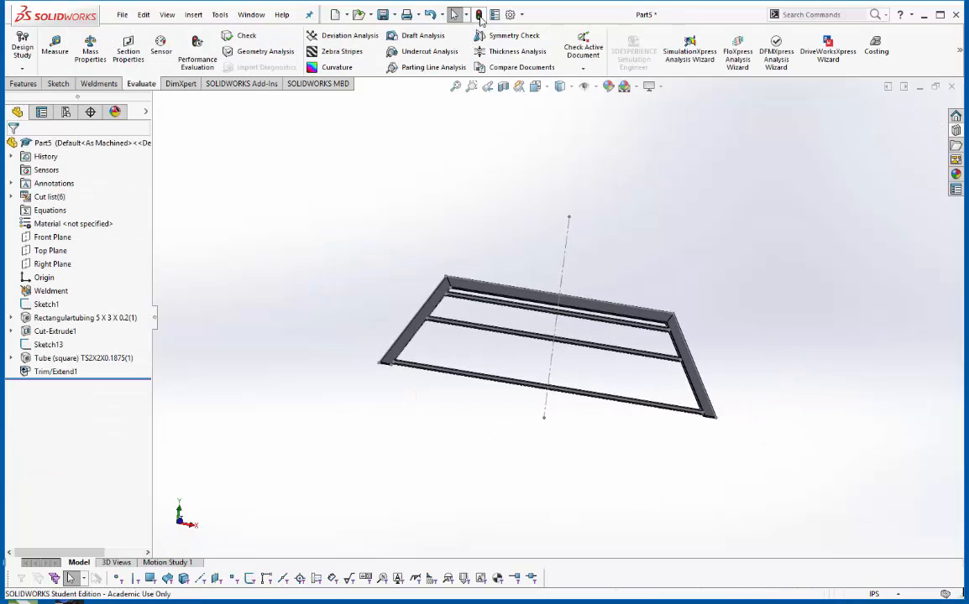
Rebuild the model and check the crossbar positions in trimetric and front views.
left_click(479, 15)
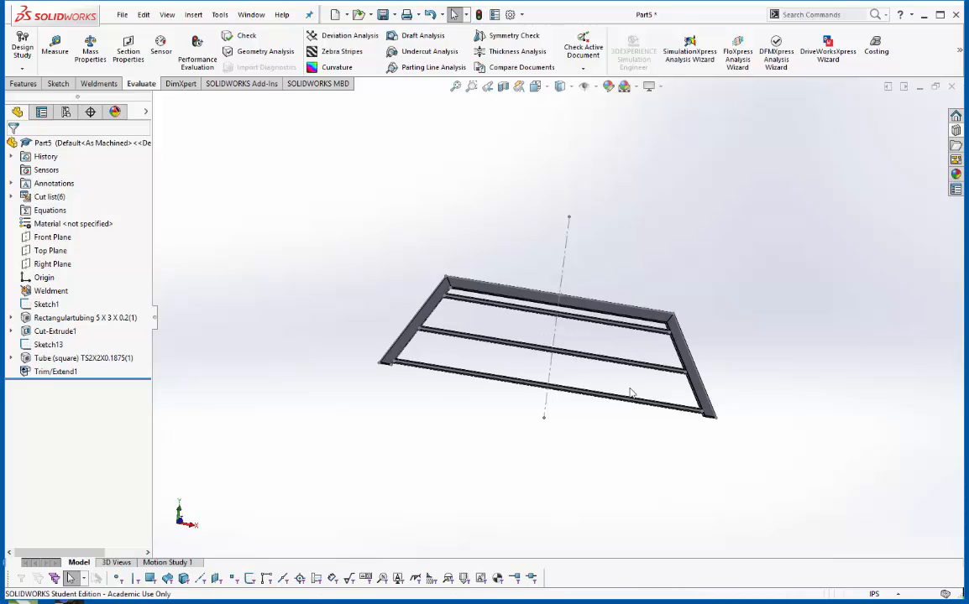
key("ctrl+7")
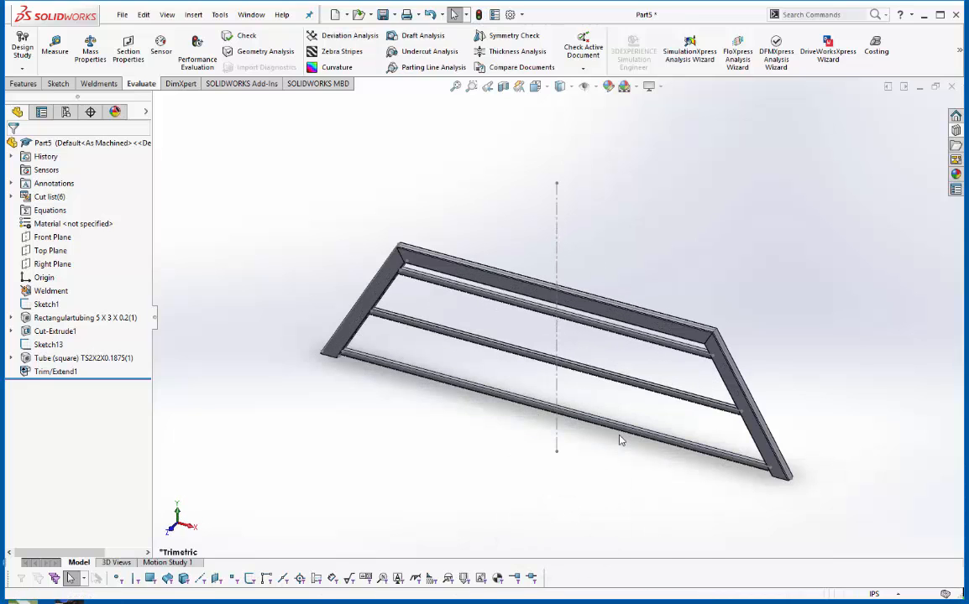
key("ctrl+1")
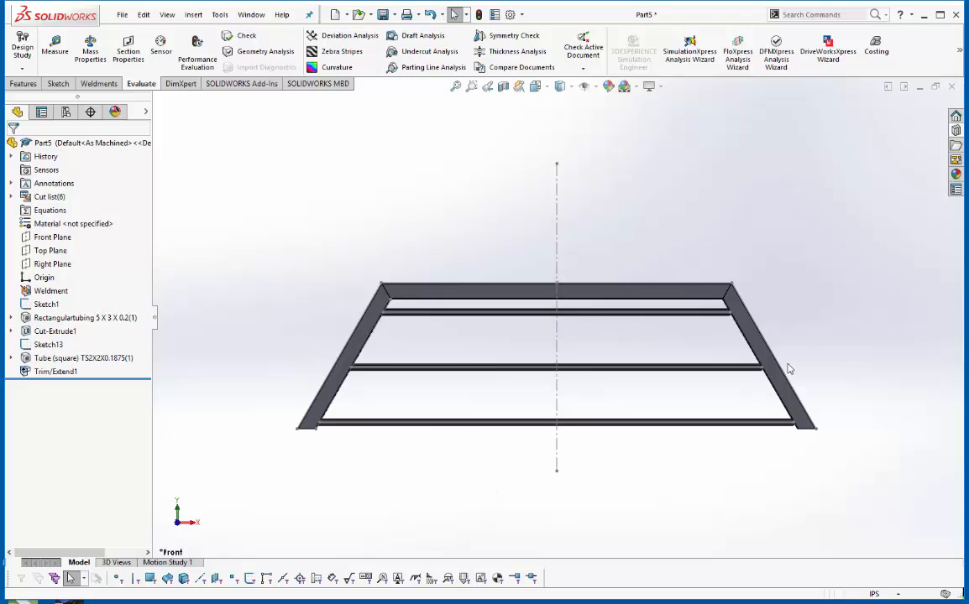
Start a Trim/Extend with end-trim corner type and choose all three square-tube crossbars as the bodies to trim.
scroll(787, 368, "down", 6)
scroll(656, 460, "up", 3)
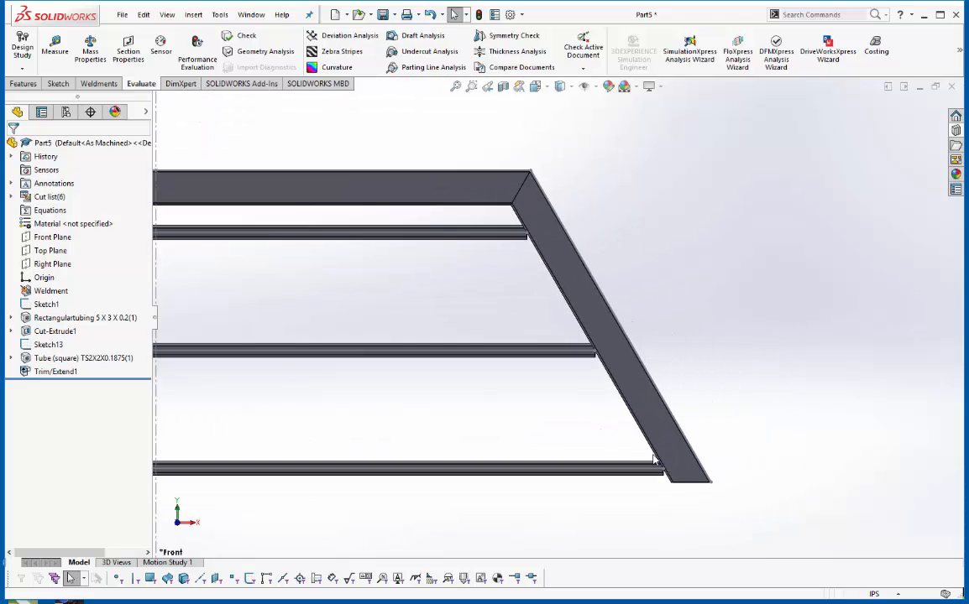
scroll(656, 460, "up", 2)
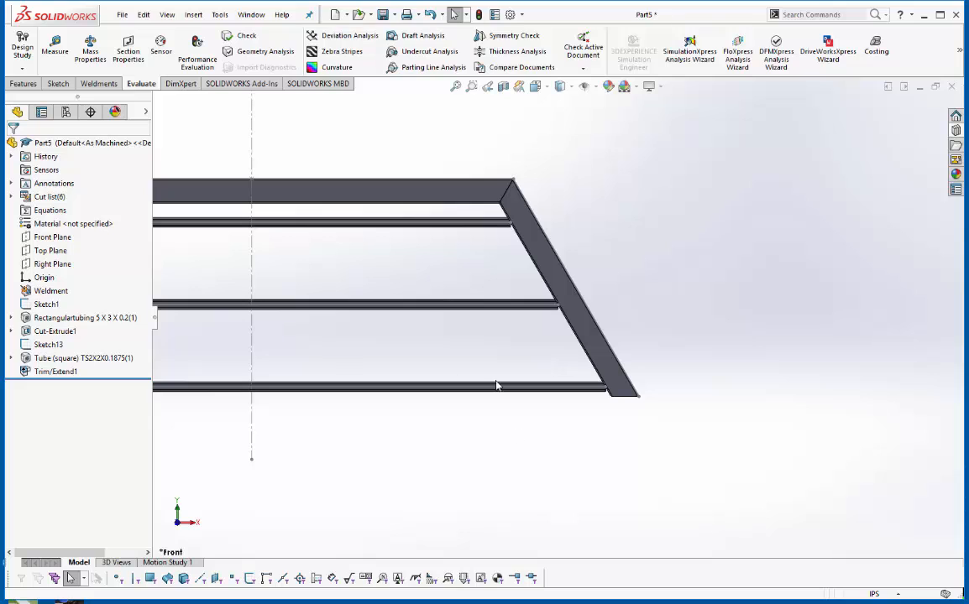
right_click(583, 315)
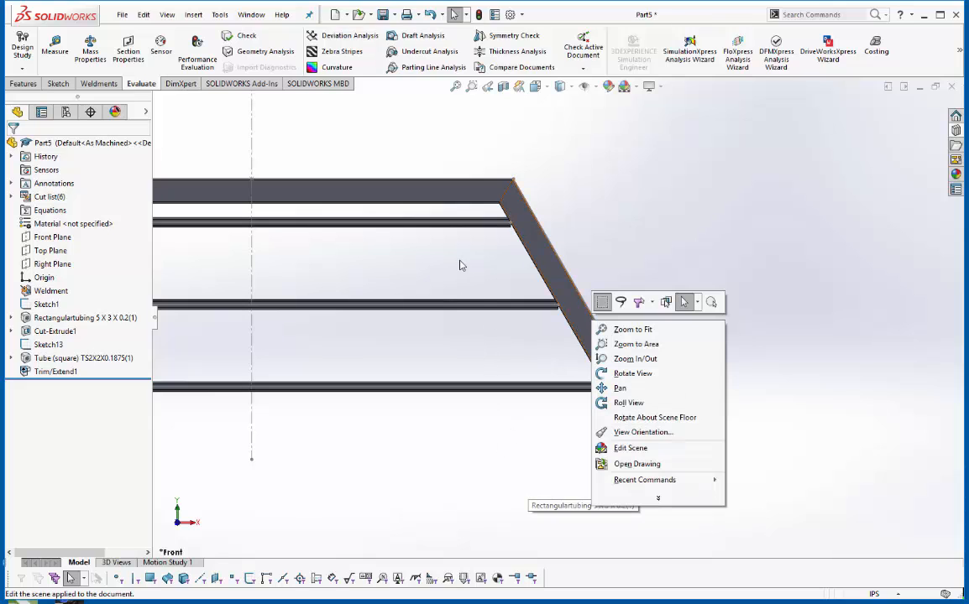
left_click(484, 296)
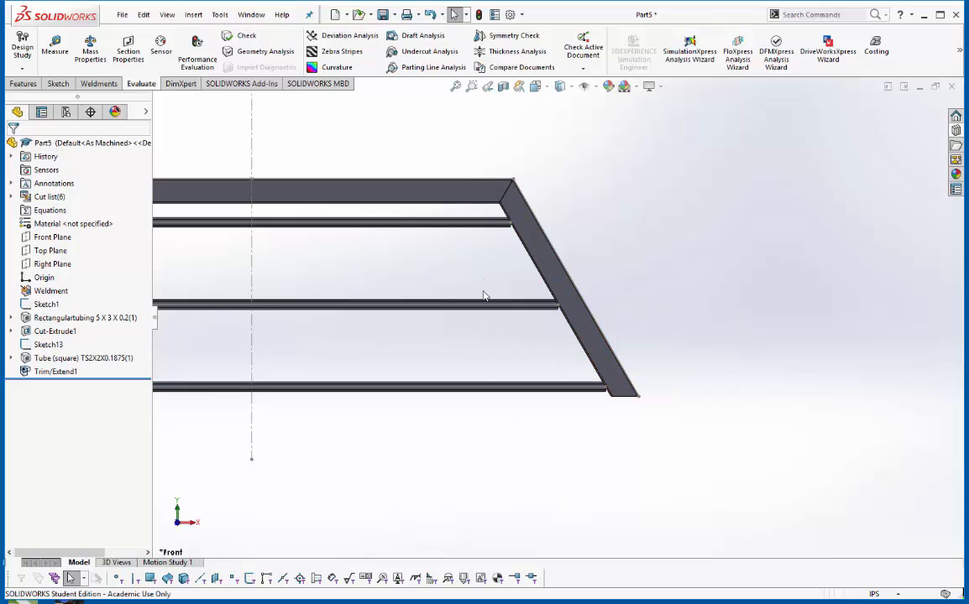
left_click(98, 84)
left_click(128, 48)
scroll(494, 256, "down", 4)
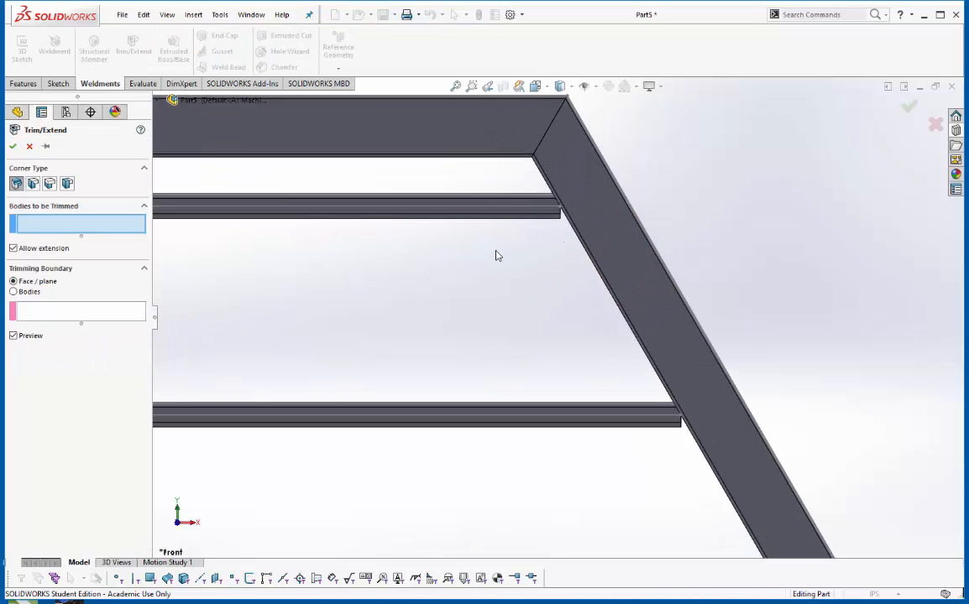
left_click(508, 204)
scroll(520, 311, "up", 5)
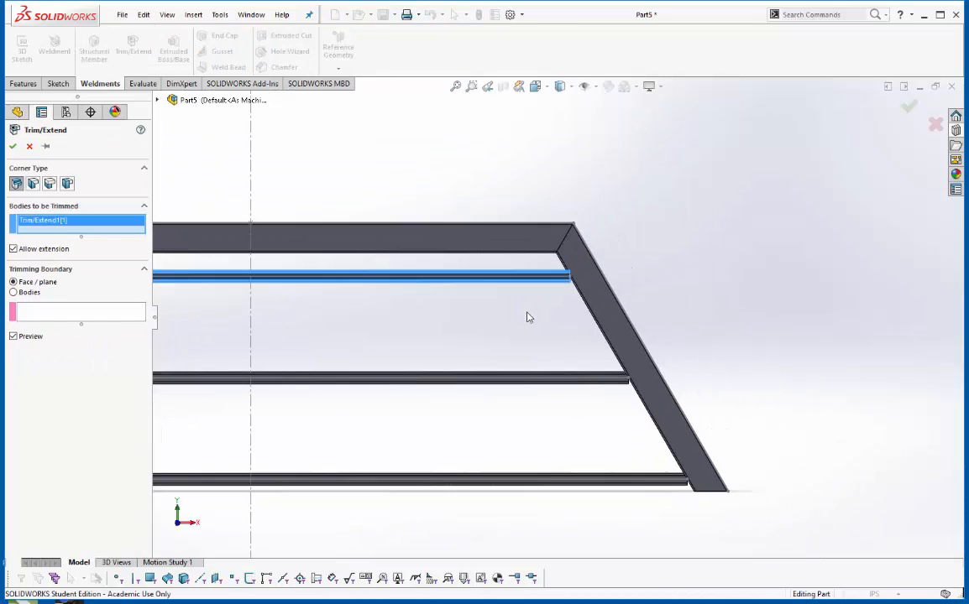
left_click(514, 378)
left_click(542, 484)
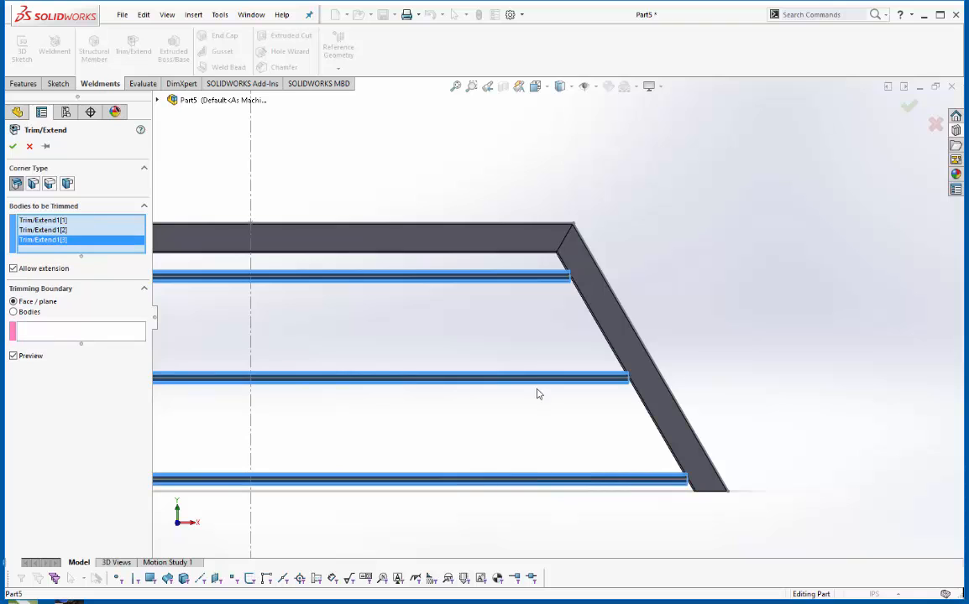
Use the right leg's inner face as the trimming boundary, keep the long crossbar bodies, and apply the trim.
middle_click_drag(587, 398, 488, 340)
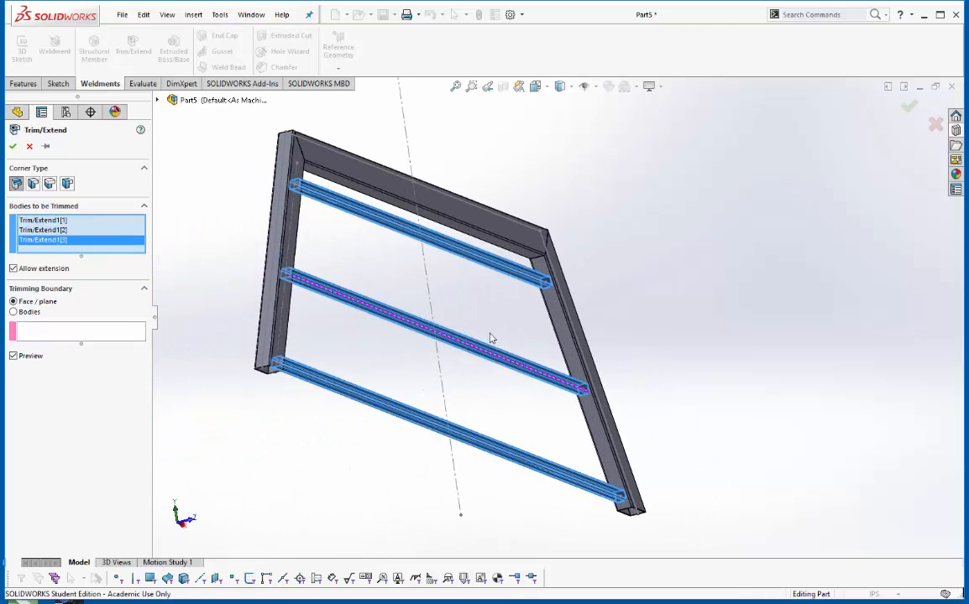
left_click(97, 332)
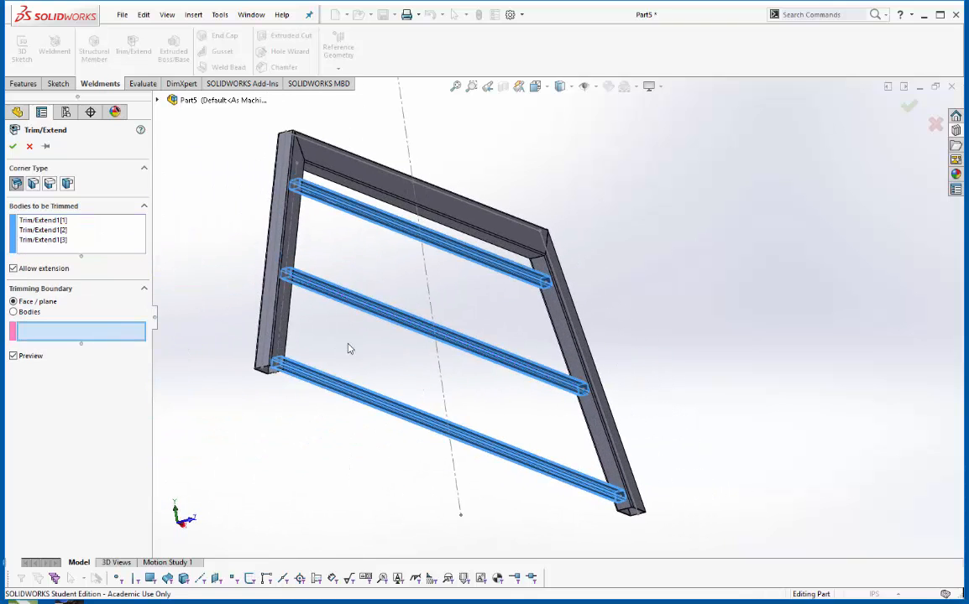
left_click(565, 336)
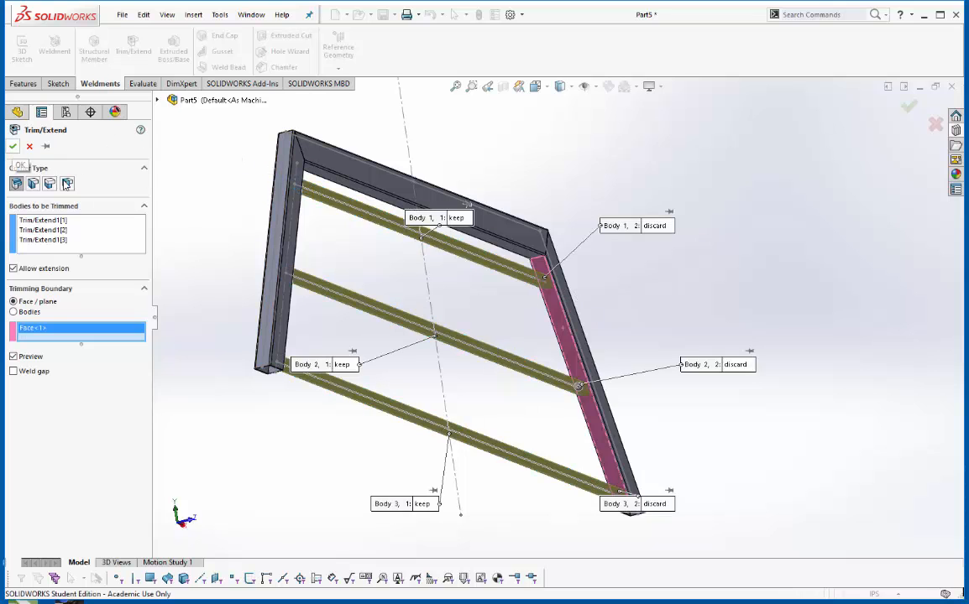
middle_click_drag(435, 318, 392, 340)
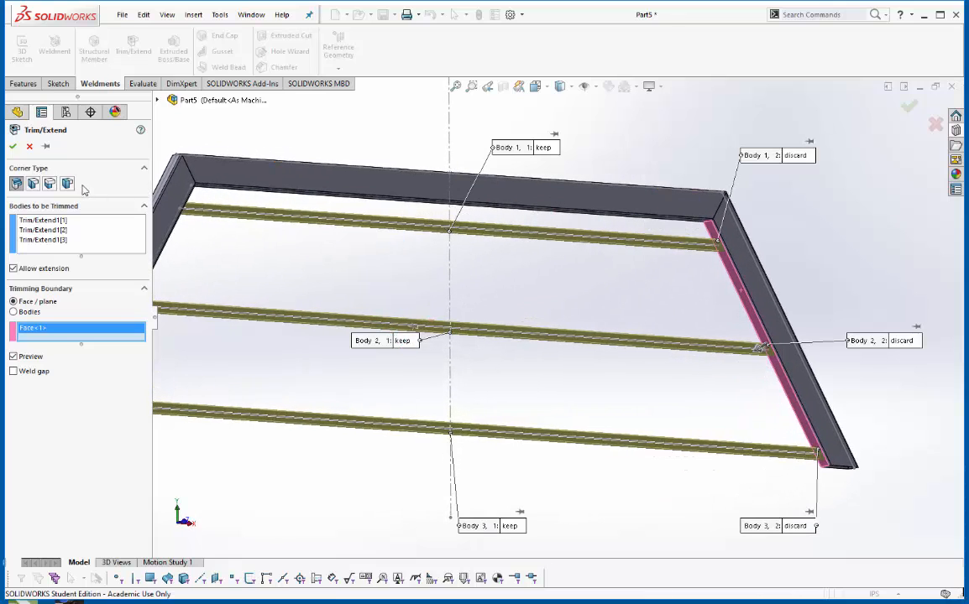
left_click(14, 147)
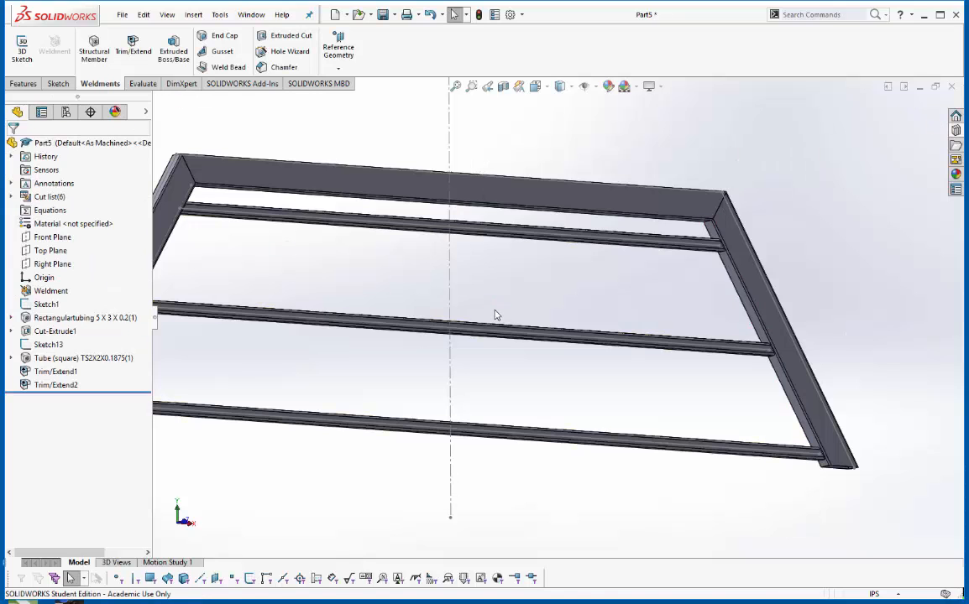
right_click_drag(528, 137, 488, 112)
right_click_drag(643, 271, 582, 206)
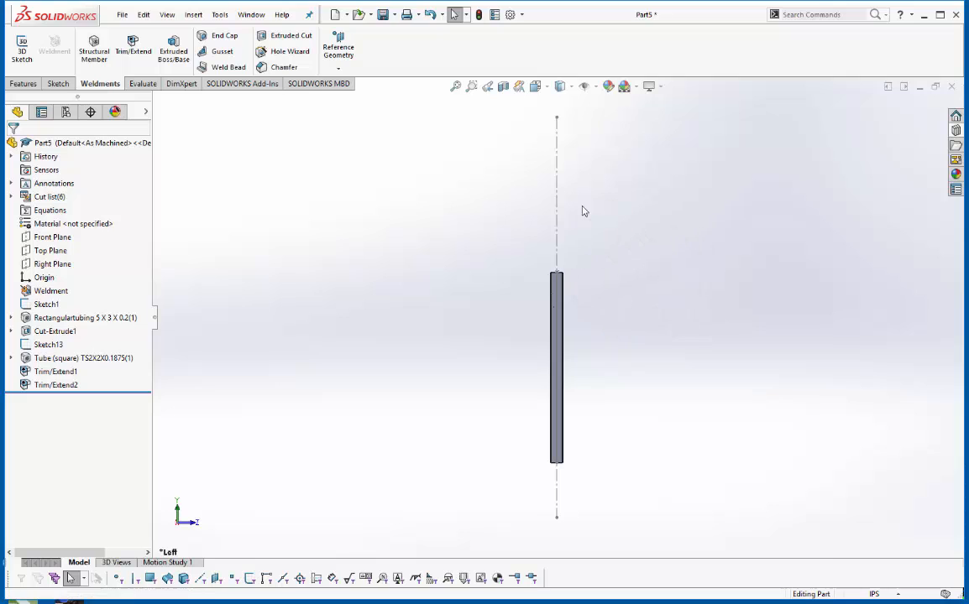